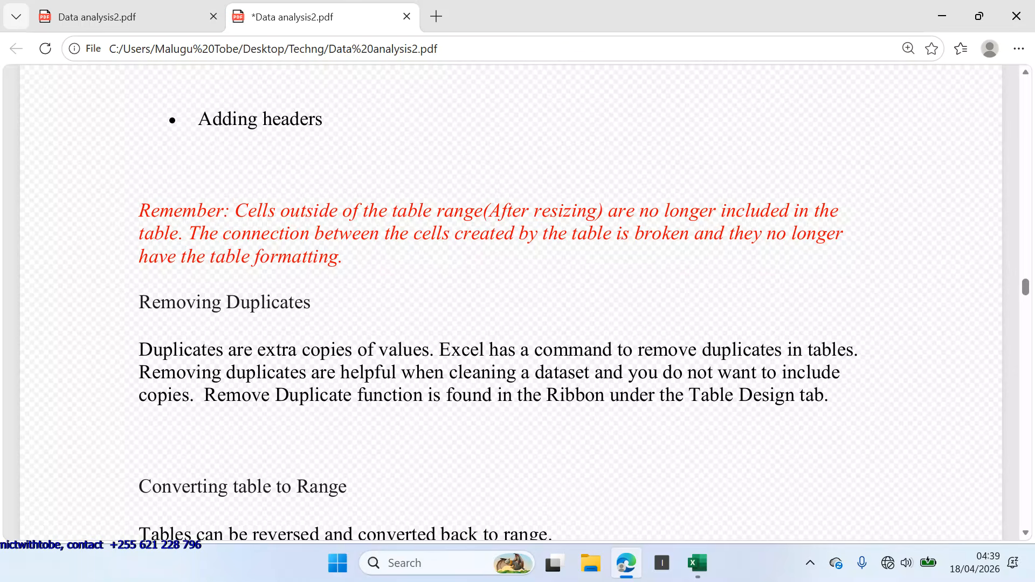
- Underline the Removing Duplicates heading in the PDF notes with a freehand pen stroke
{"action": "left_click_drag", "start_coordinate": [136, 327], "coordinate": [393, 340]}
{"action": "scroll", "coordinate": [512, 302], "scroll_direction": "down", "scroll_amount": 5}
{"action": "scroll", "coordinate": [512, 302], "scroll_direction": "up", "scroll_amount": 2}
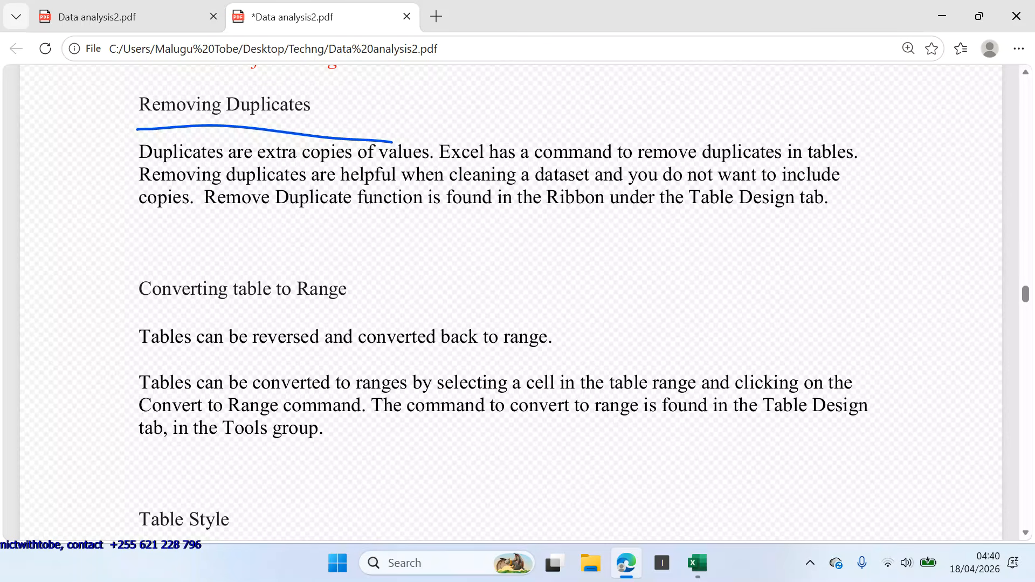
- Tick both reasons for changing a table in the Table Style section and underline "Table Style Medium 2" in the example sentence
{"action": "scroll", "coordinate": [511, 302], "scroll_direction": "down", "scroll_amount": 3}
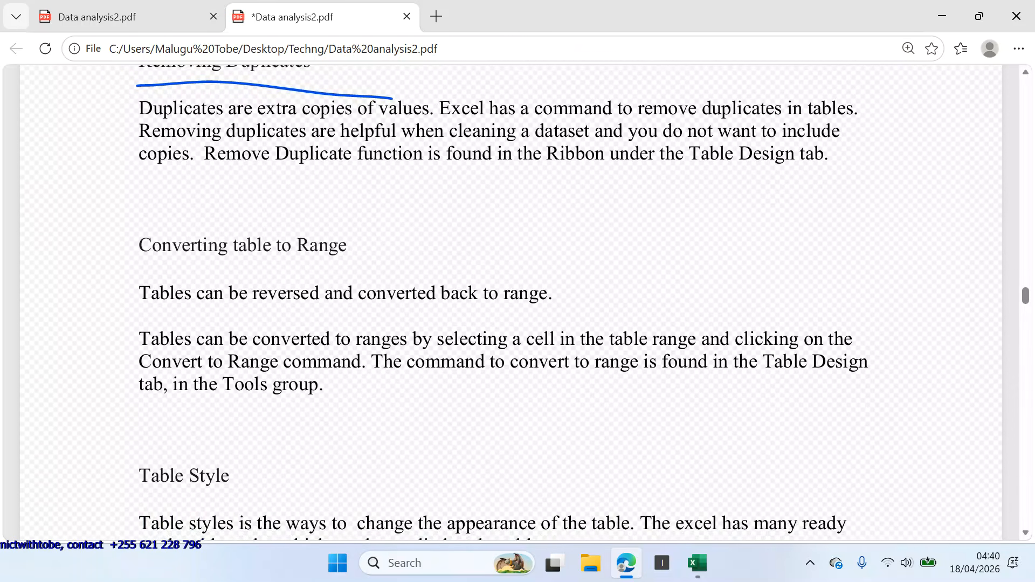
{"action": "scroll", "coordinate": [518, 301], "scroll_direction": "down", "scroll_amount": 1}
{"action": "scroll", "coordinate": [518, 302], "scroll_direction": "down", "scroll_amount": 2}
{"action": "scroll", "coordinate": [517, 302], "scroll_direction": "down", "scroll_amount": 1}
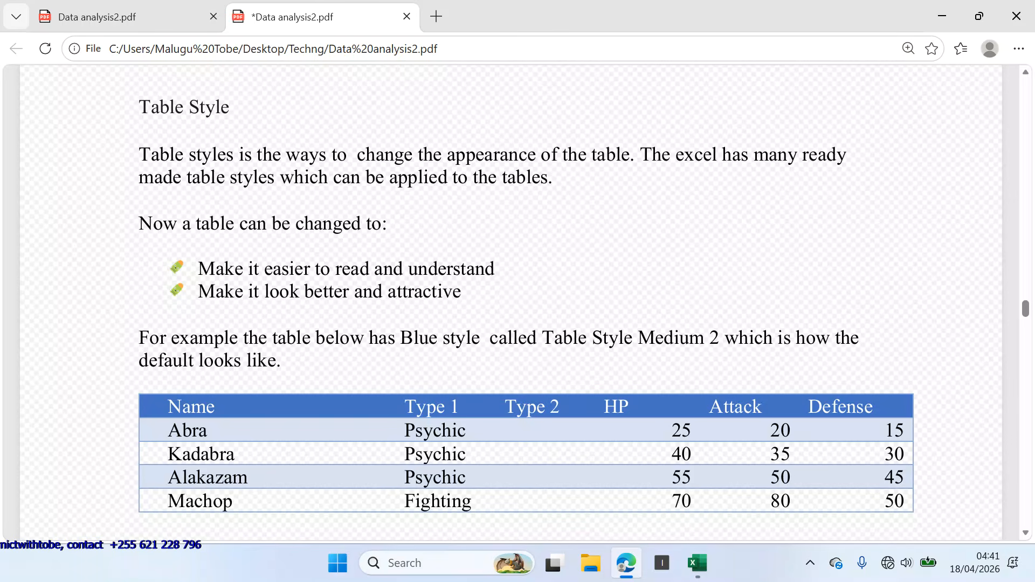
{"action": "left_click_drag", "start_coordinate": [511, 271], "coordinate": [620, 209]}
{"action": "mouse_move", "coordinate": [463, 303]}
{"action": "left_mouse_down"}
{"action": "mouse_move", "coordinate": [492, 308]}
{"action": "mouse_move", "coordinate": [594, 268]}
{"action": "left_mouse_up"}
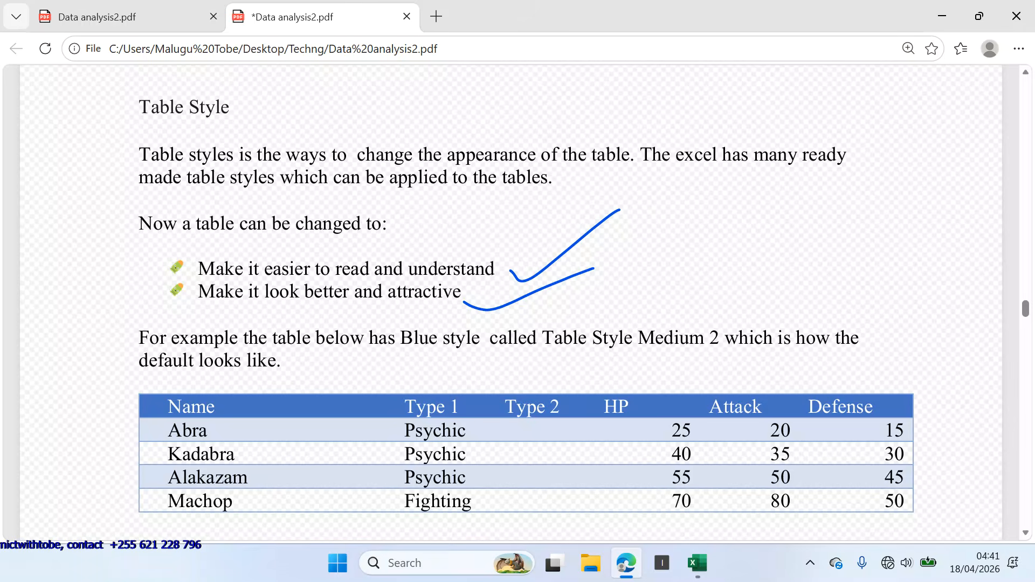
{"action": "left_click_drag", "start_coordinate": [559, 349], "coordinate": [723, 356]}
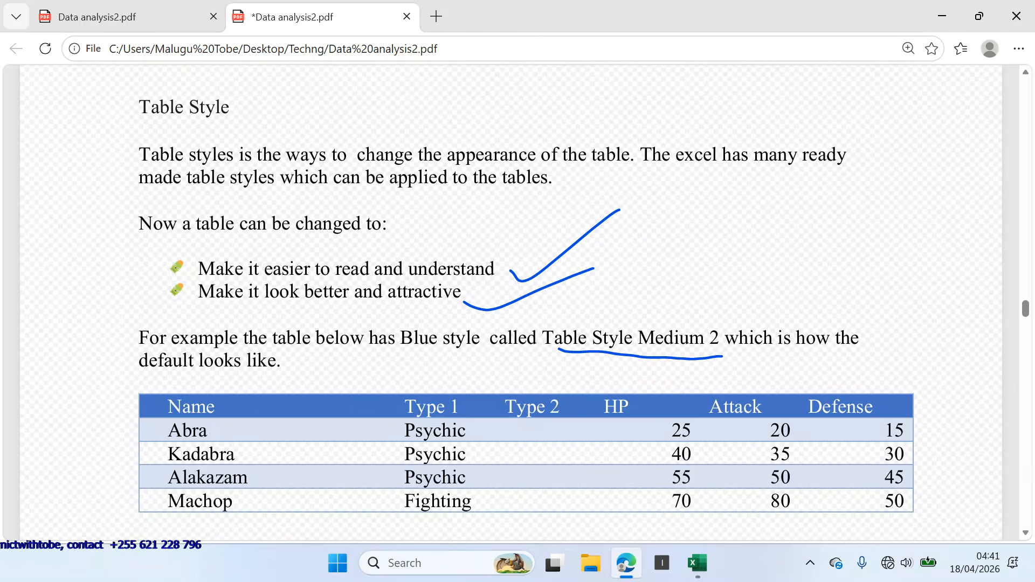
- Circle the sentence on the three main table style categories, tick Light, Medium and Dark, and underline "Has less white space"
{"action": "scroll", "coordinate": [518, 302], "scroll_direction": "down", "scroll_amount": 3}
{"action": "scroll", "coordinate": [518, 302], "scroll_direction": "down", "scroll_amount": 3}
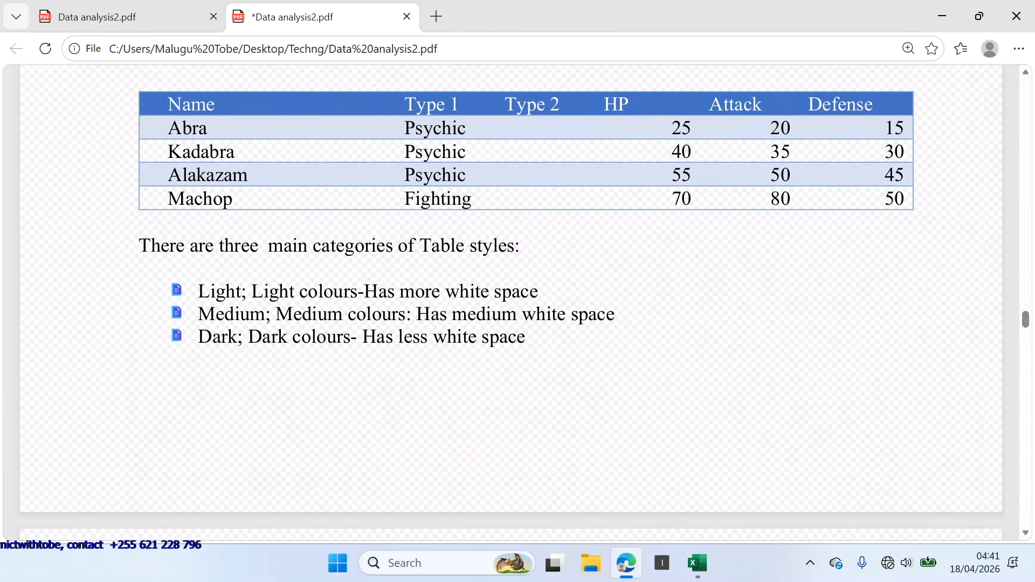
{"action": "scroll", "coordinate": [518, 302], "scroll_direction": "down", "scroll_amount": 1}
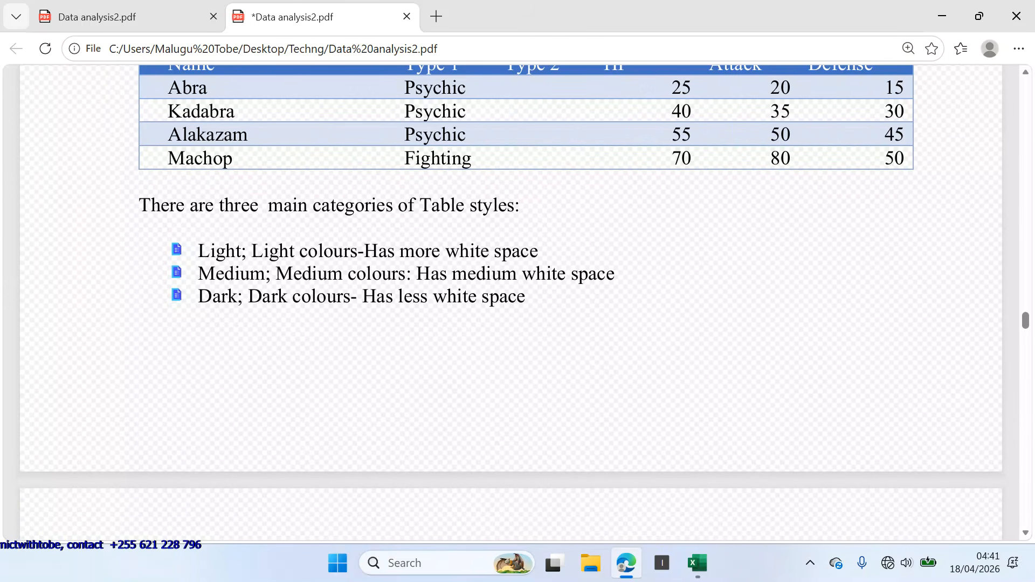
{"action": "mouse_move", "coordinate": [142, 220]}
{"action": "left_mouse_down"}
{"action": "mouse_move", "coordinate": [530, 223]}
{"action": "mouse_move", "coordinate": [468, 181]}
{"action": "mouse_move", "coordinate": [267, 180]}
{"action": "mouse_move", "coordinate": [130, 195]}
{"action": "mouse_move", "coordinate": [129, 227]}
{"action": "left_mouse_up"}
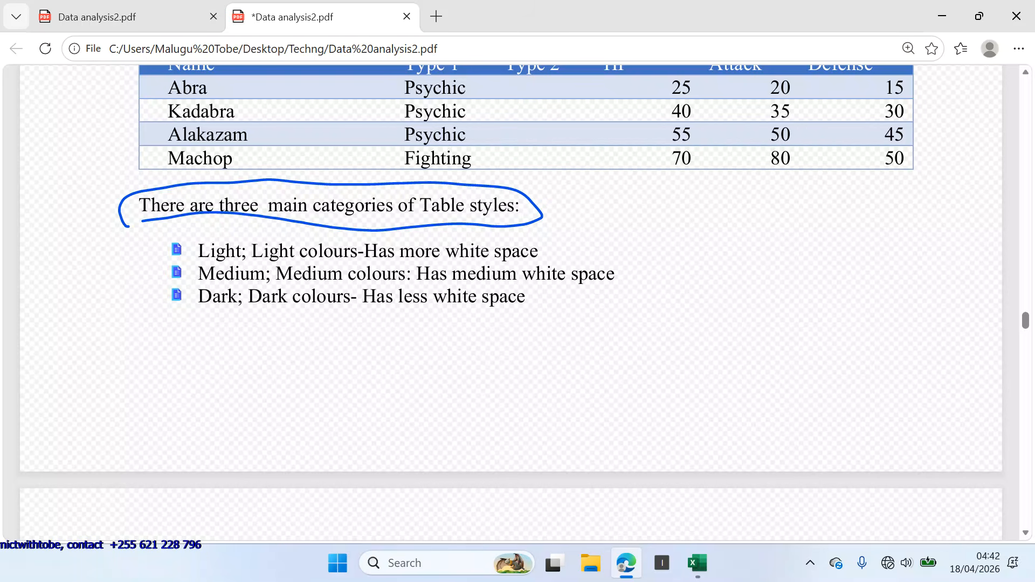
{"action": "mouse_move", "coordinate": [371, 318]}
{"action": "left_mouse_down"}
{"action": "mouse_move", "coordinate": [514, 319]}
{"action": "mouse_move", "coordinate": [647, 299]}
{"action": "mouse_move", "coordinate": [706, 256]}
{"action": "left_mouse_up"}
{"action": "left_click_drag", "start_coordinate": [546, 251], "coordinate": [643, 232]}
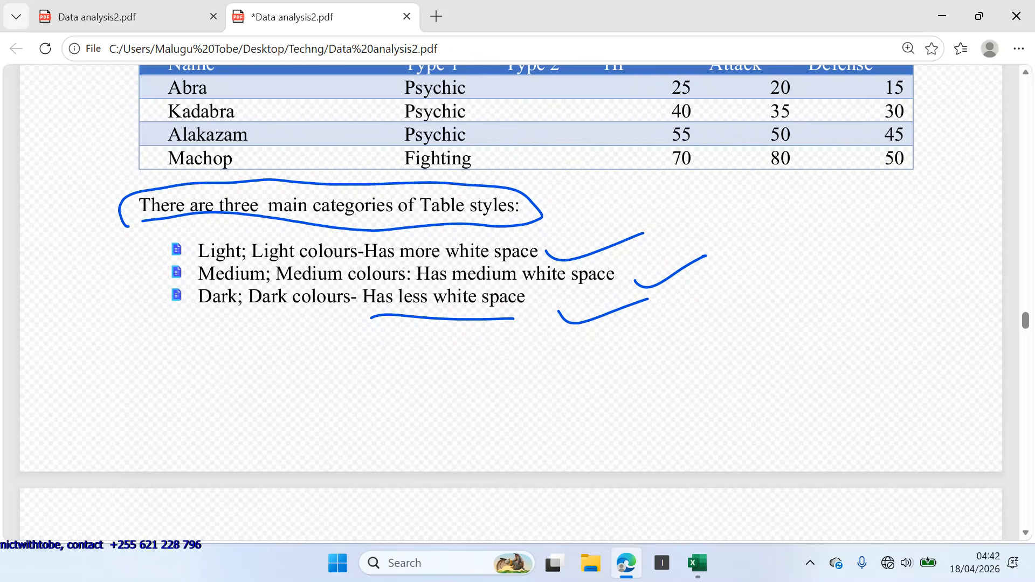
- Switch to the Data analysis workbook in Excel and look through the dataset on the Table d and s sheet
{"action": "scroll", "coordinate": [510, 302], "scroll_direction": "down", "scroll_amount": 7}
{"action": "scroll", "coordinate": [510, 302], "scroll_direction": "down", "scroll_amount": 2}
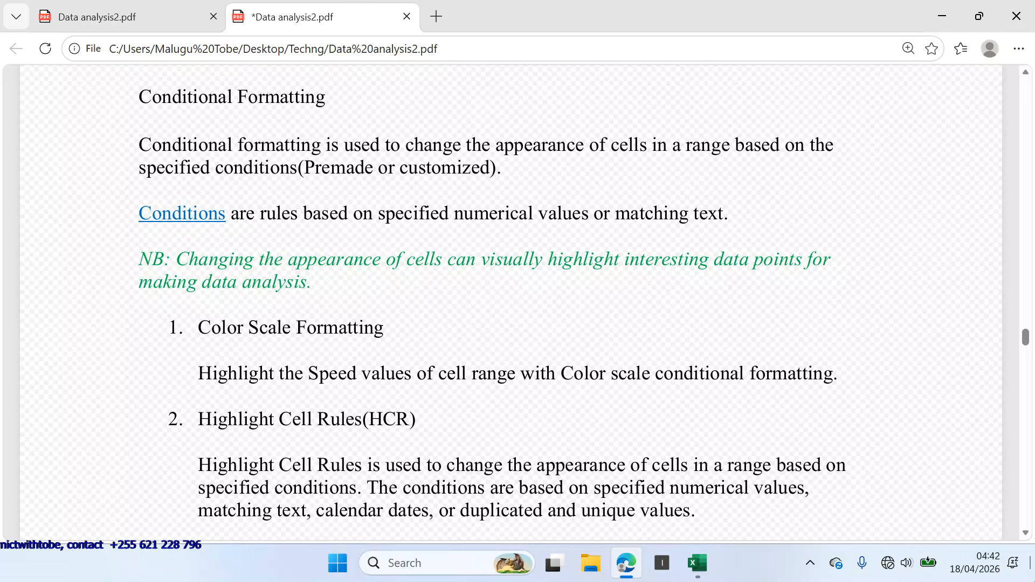
{"action": "left_click", "coordinate": [698, 564]}
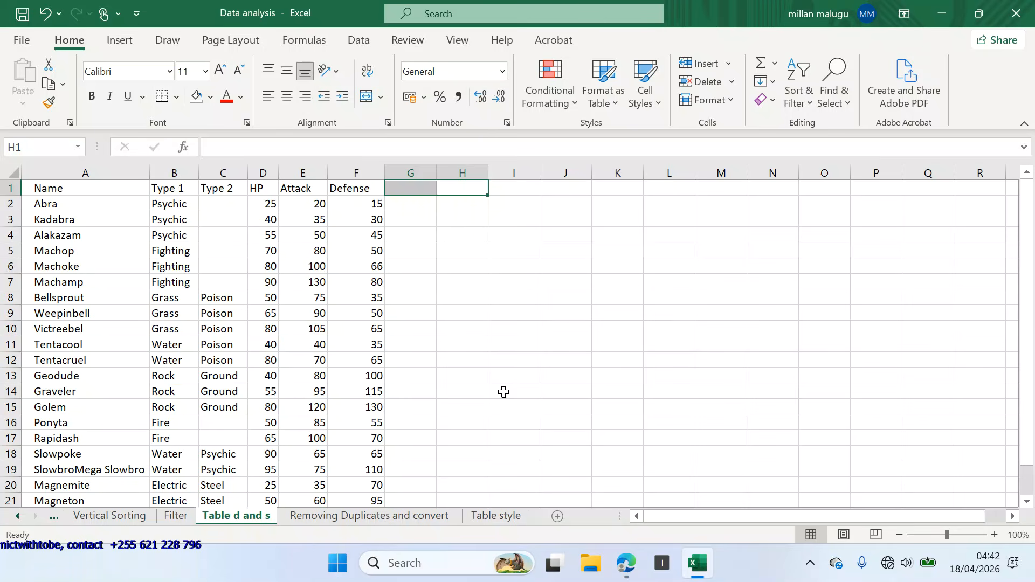
{"action": "scroll", "coordinate": [492, 381], "scroll_direction": "down", "scroll_amount": 2}
{"action": "scroll", "coordinate": [492, 381], "scroll_direction": "up", "scroll_amount": 2}
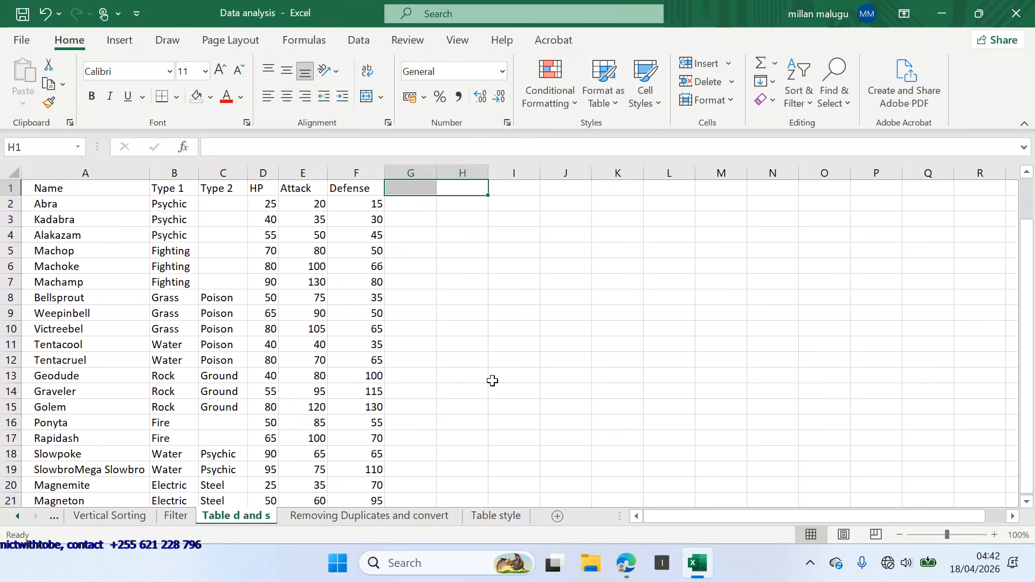
{"action": "scroll", "coordinate": [493, 381], "scroll_direction": "up", "scroll_amount": 1}
{"action": "scroll", "coordinate": [492, 381], "scroll_direction": "down", "scroll_amount": 1}
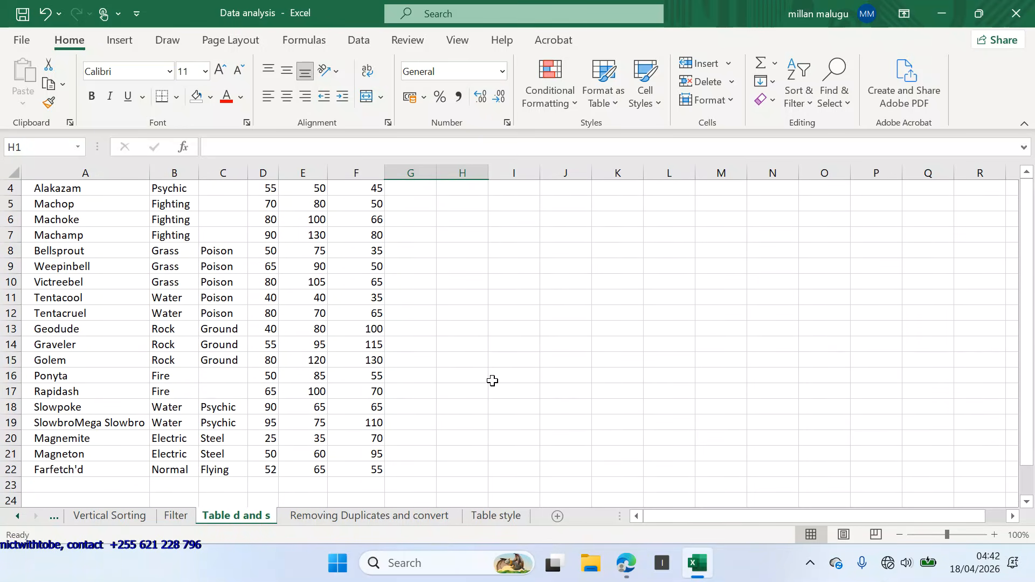
{"action": "scroll", "coordinate": [493, 381], "scroll_direction": "up", "scroll_amount": 1}
{"action": "scroll", "coordinate": [492, 382], "scroll_direction": "up", "scroll_amount": 1}
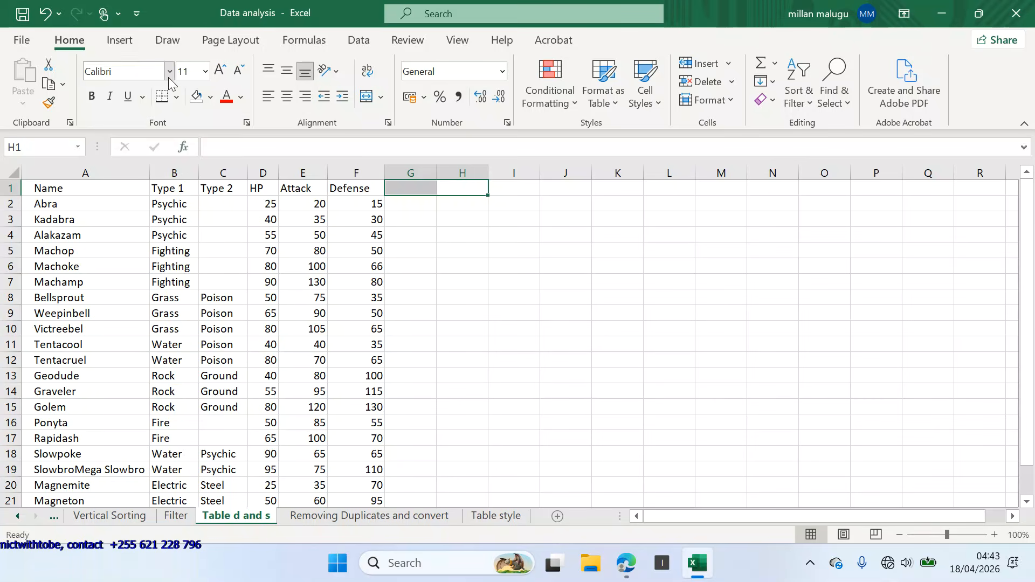
{"action": "left_click", "coordinate": [124, 42]}
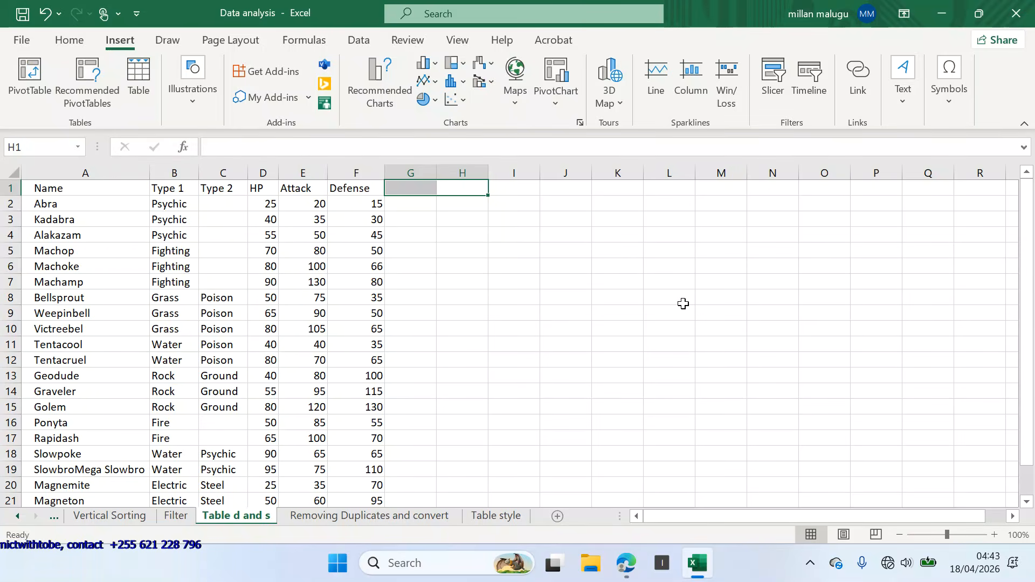
{"action": "key", "text": "ctrl+t"}
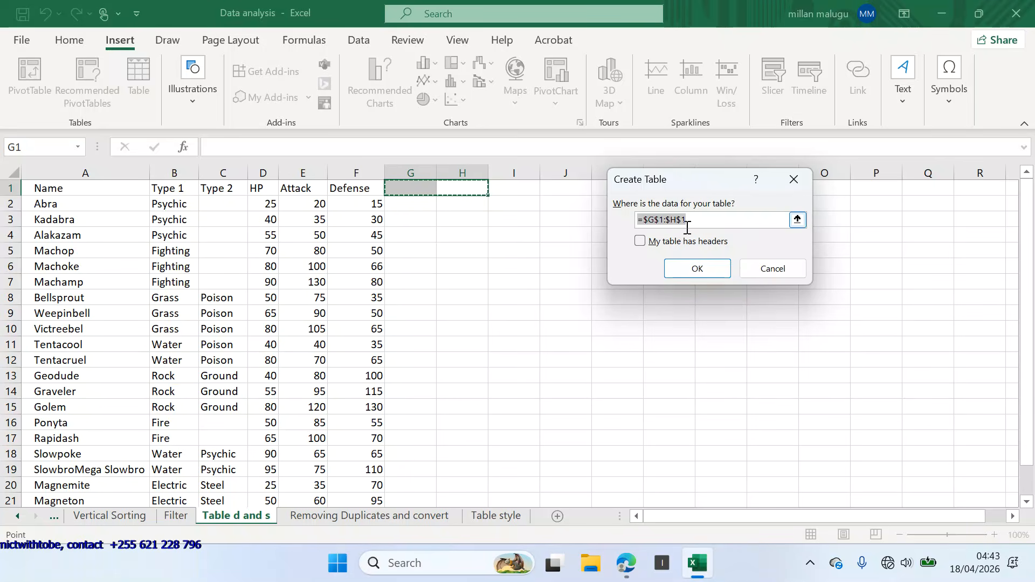
{"action": "left_click", "coordinate": [794, 180]}
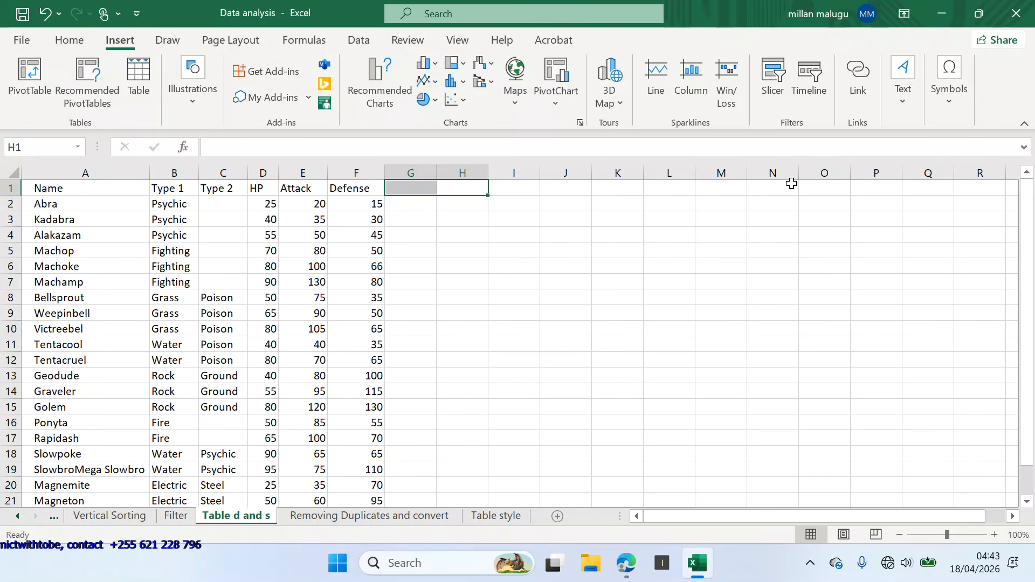
{"action": "left_click", "coordinate": [480, 309]}
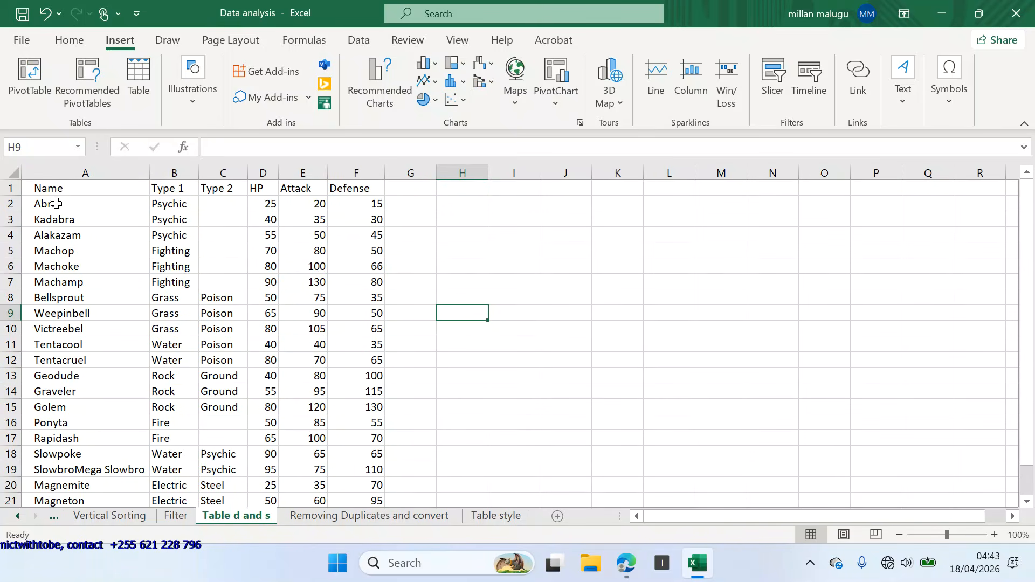
- Locate the first and last cells of the dataset to determine its range
{"action": "left_click", "coordinate": [81, 190]}
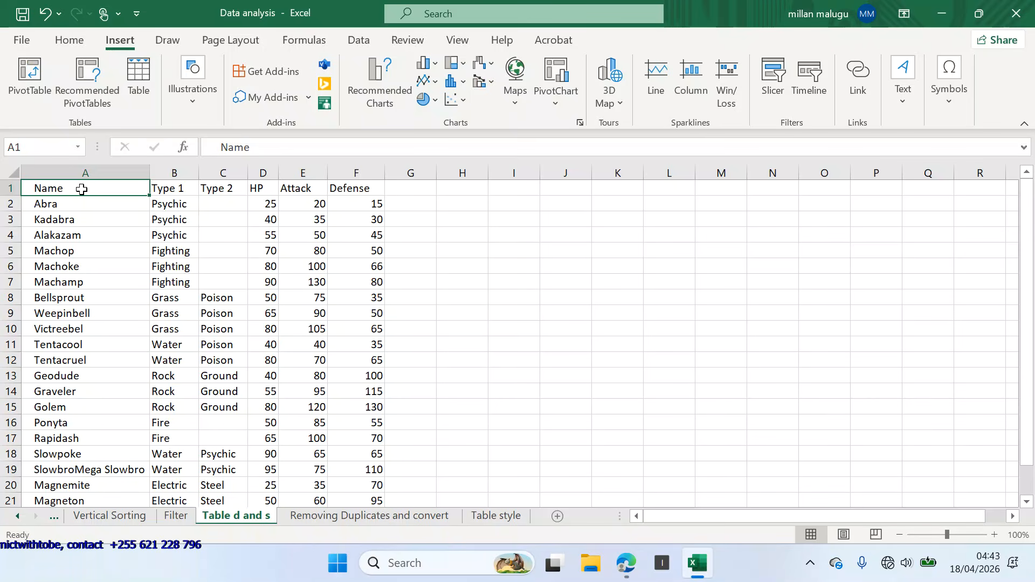
{"action": "scroll", "coordinate": [82, 189], "scroll_direction": "down", "scroll_amount": 6}
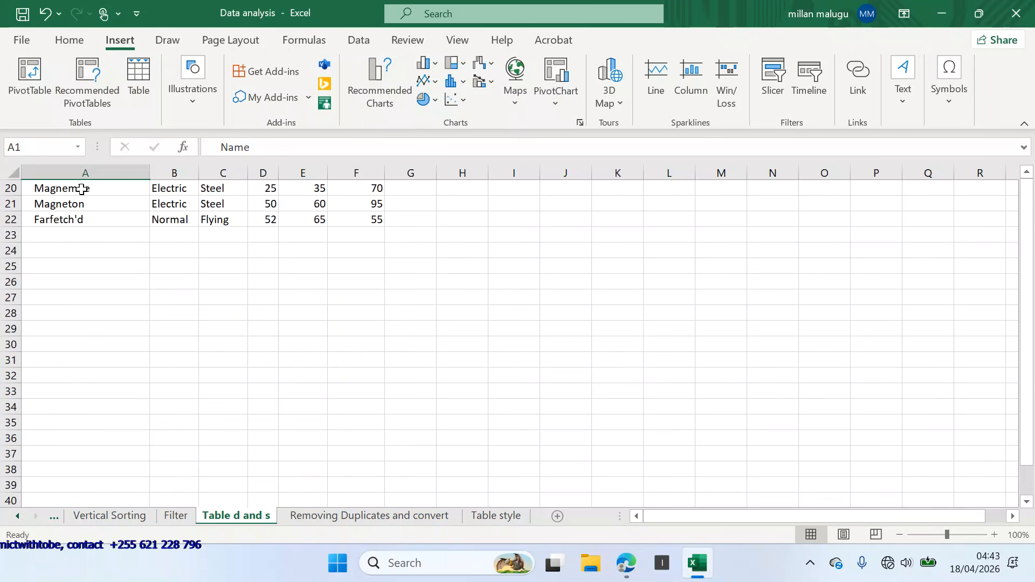
{"action": "scroll", "coordinate": [81, 189], "scroll_direction": "up", "scroll_amount": 1}
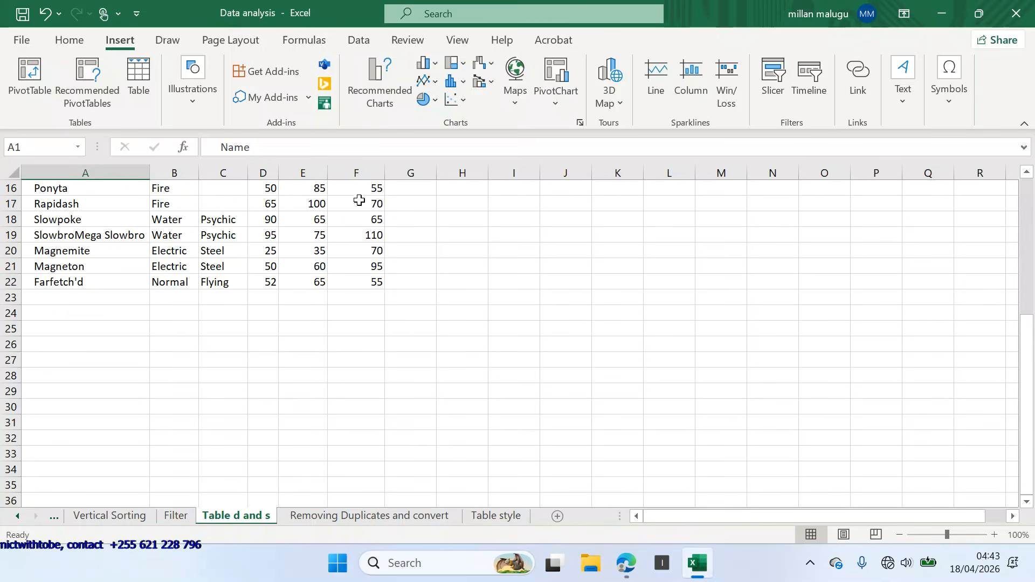
{"action": "left_click", "coordinate": [376, 281]}
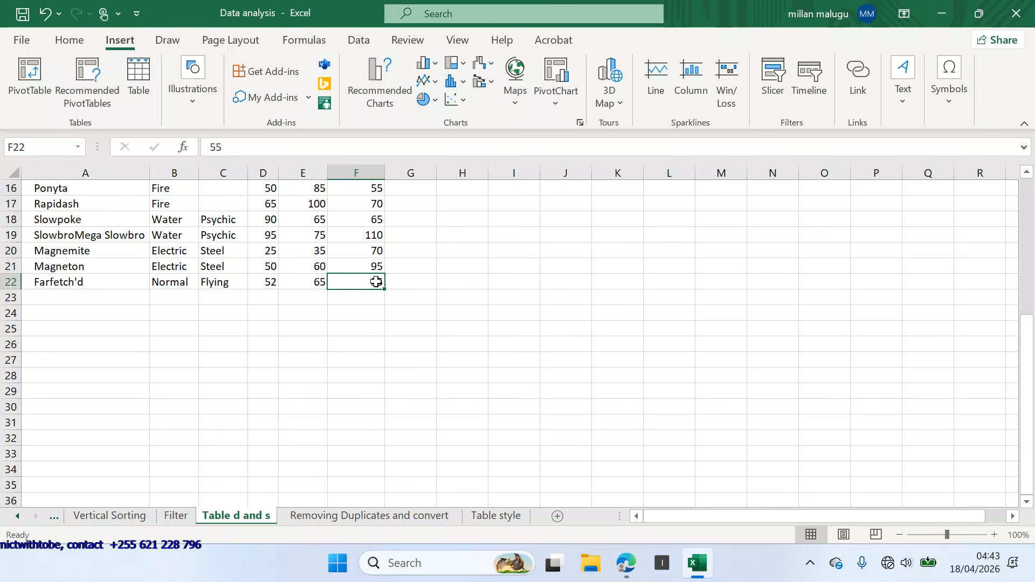
{"action": "scroll", "coordinate": [376, 281], "scroll_direction": "up", "scroll_amount": 5}
- Start creating a table and enter A1 to F55 as its data range
{"action": "left_click", "coordinate": [614, 235]}
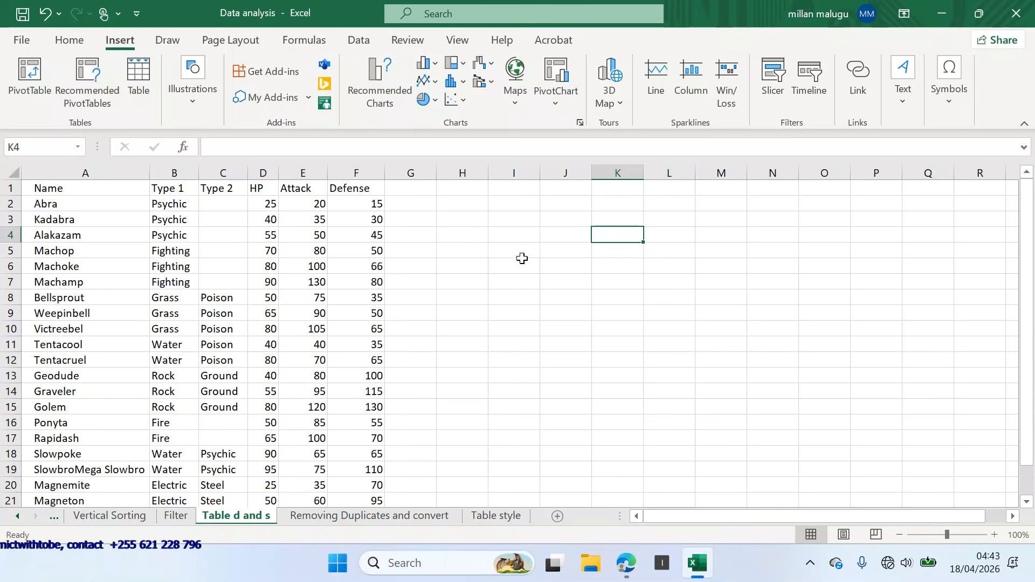
{"action": "key", "text": "ctrl+t"}
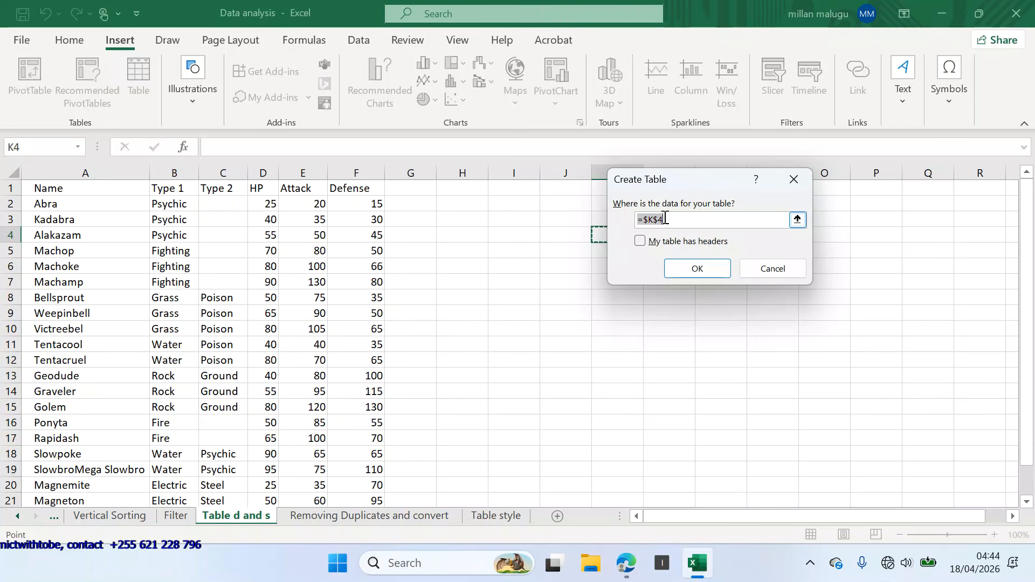
{"action": "left_click", "coordinate": [654, 217]}
{"action": "key", "text": "BackSpace"}
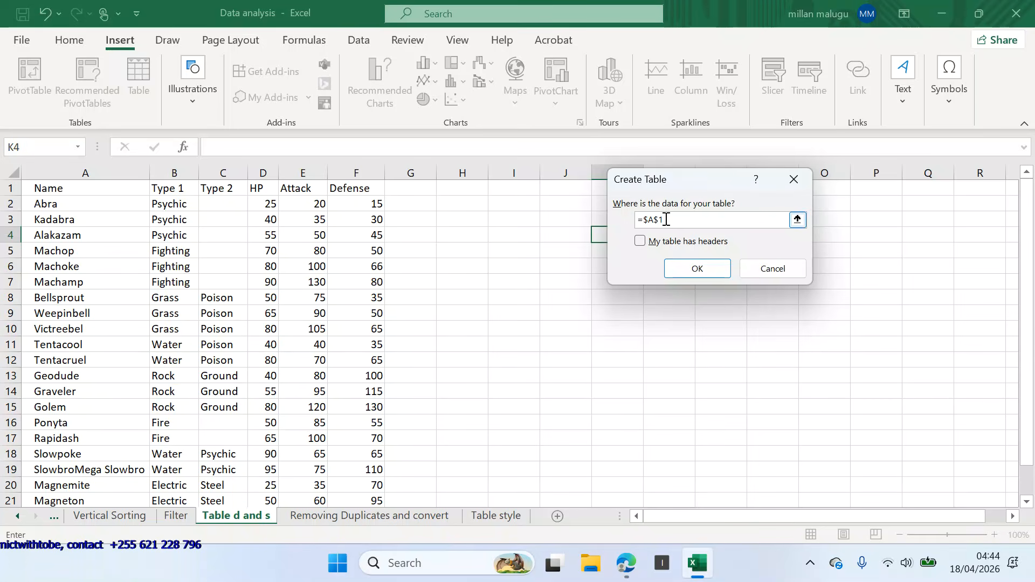
{"action": "type", "text": "1:"}
{"action": "type", "text": "F"}
{"action": "type", "text": "5$"}
{"action": "left_click_drag", "start_coordinate": [686, 219], "coordinate": [666, 220]}
{"action": "key", "text": "F4"}
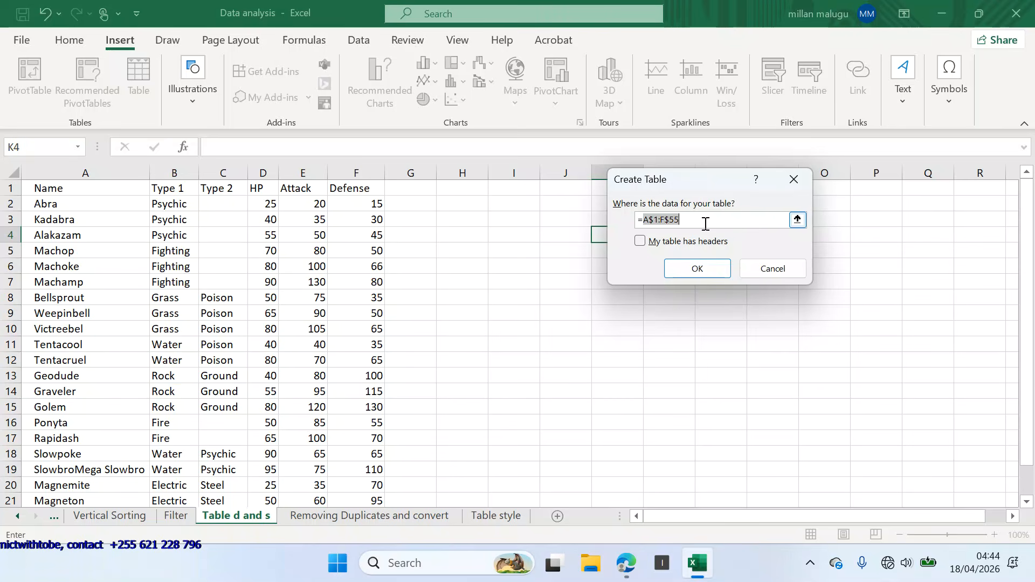
- Make the data range fully absolute as =$A$1:$F$55 and create the table with headers
{"action": "left_click", "coordinate": [657, 220]}
{"action": "left_click", "coordinate": [645, 220]}
{"action": "type", "text": "$55"}
{"action": "left_click", "coordinate": [666, 218]}
{"action": "type", "text": "$"}
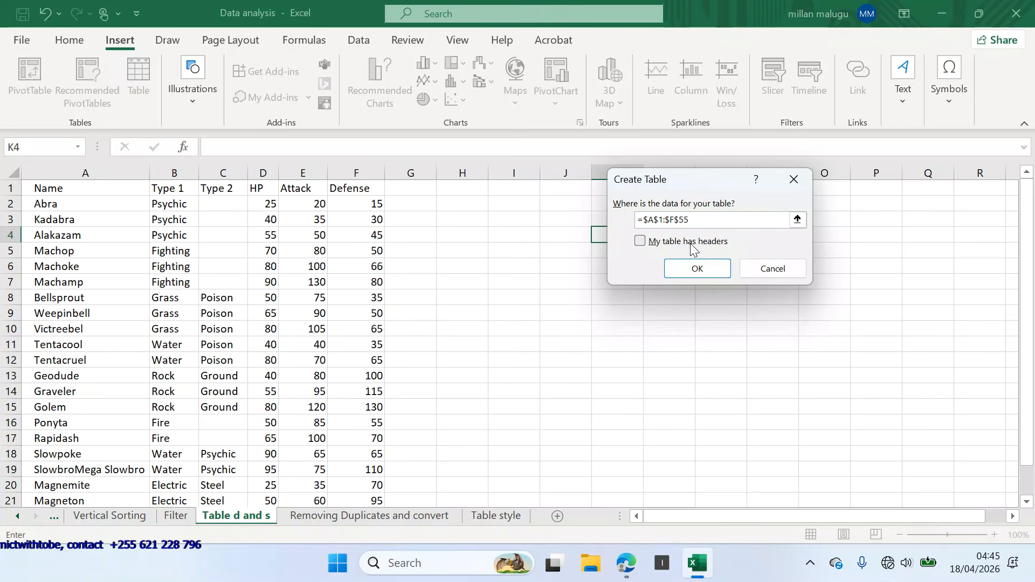
{"action": "left_click", "coordinate": [642, 242]}
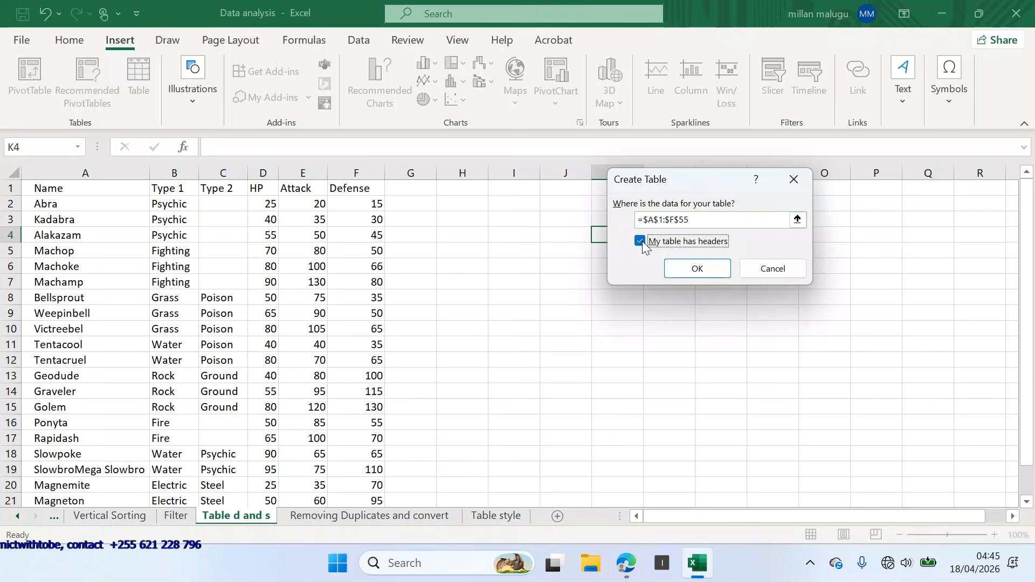
{"action": "left_click", "coordinate": [697, 269]}
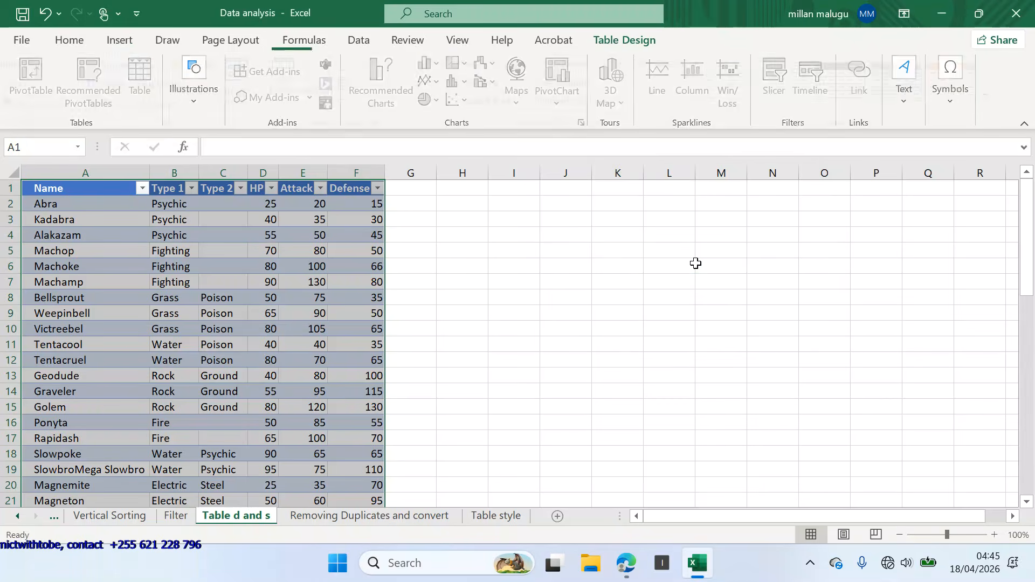
- Examine how far the new table extends below its last filled row, the Farfetch'd record in row 22
{"action": "left_click", "coordinate": [541, 317]}
{"action": "scroll", "coordinate": [541, 320], "scroll_direction": "down", "scroll_amount": 2}
{"action": "scroll", "coordinate": [541, 319], "scroll_direction": "up", "scroll_amount": 3}
{"action": "scroll", "coordinate": [541, 319], "scroll_direction": "down", "scroll_amount": 4}
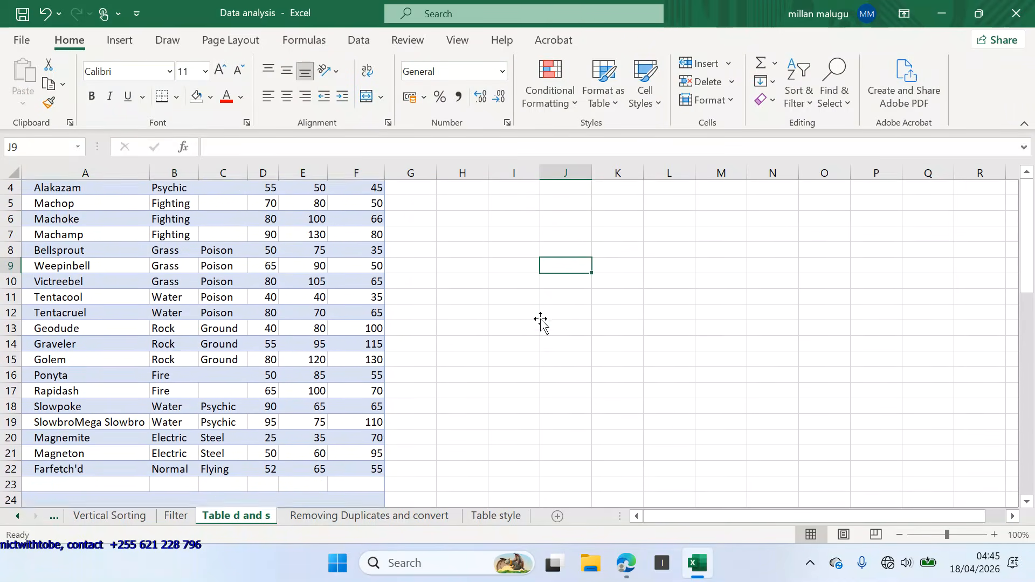
{"action": "scroll", "coordinate": [540, 319], "scroll_direction": "down", "scroll_amount": 3}
{"action": "scroll", "coordinate": [541, 318], "scroll_direction": "up", "scroll_amount": 1}
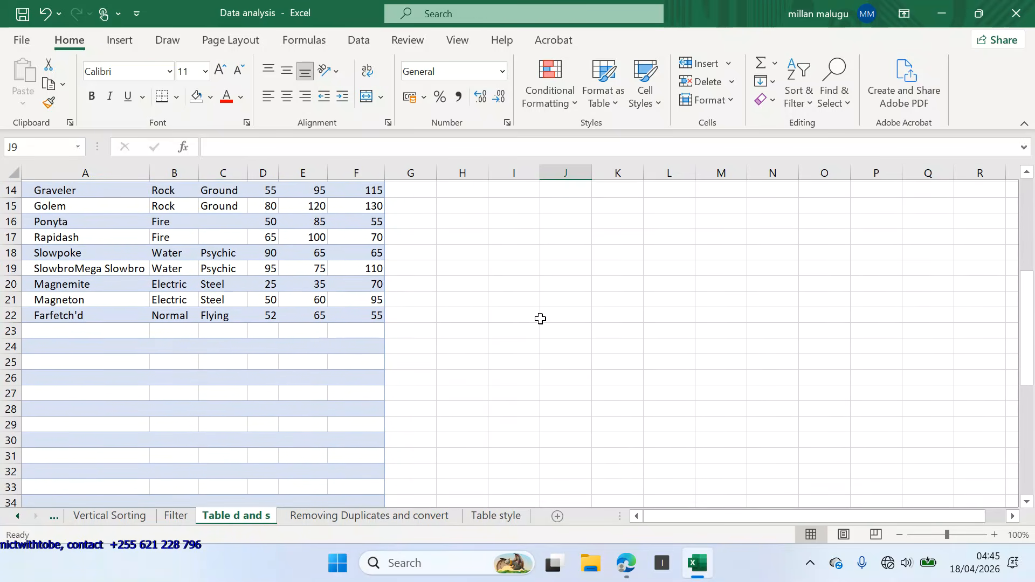
{"action": "scroll", "coordinate": [541, 318], "scroll_direction": "down", "scroll_amount": 10}
{"action": "scroll", "coordinate": [541, 318], "scroll_direction": "up", "scroll_amount": 10}
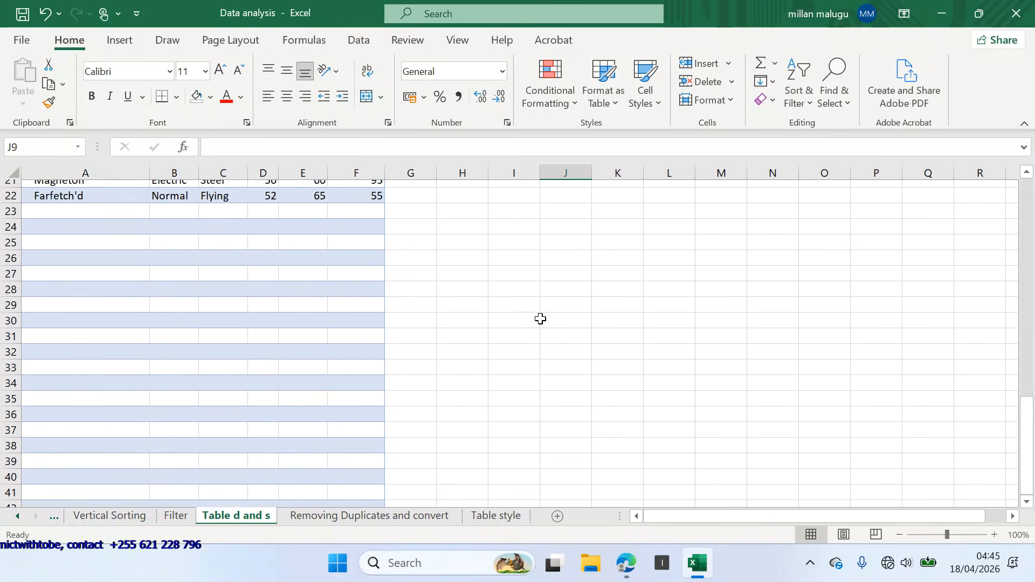
{"action": "scroll", "coordinate": [541, 318], "scroll_direction": "up", "scroll_amount": 1}
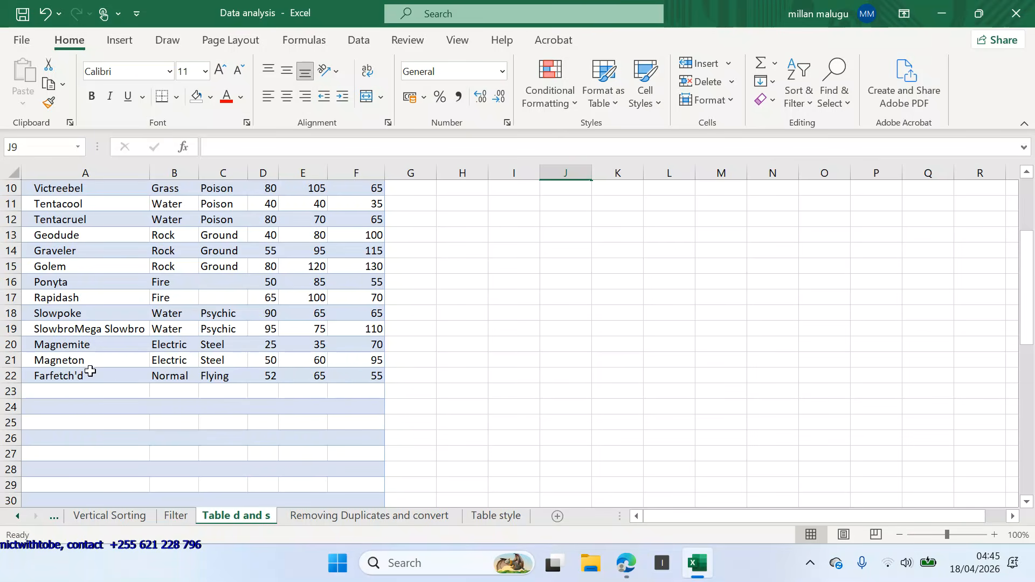
{"action": "left_click", "coordinate": [5, 375]}
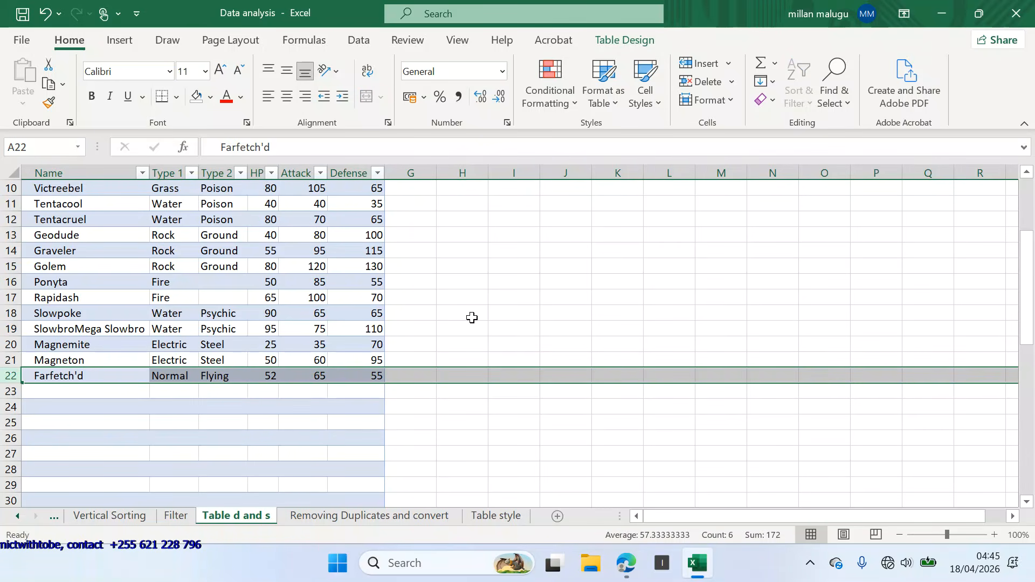
{"action": "left_click", "coordinate": [522, 339]}
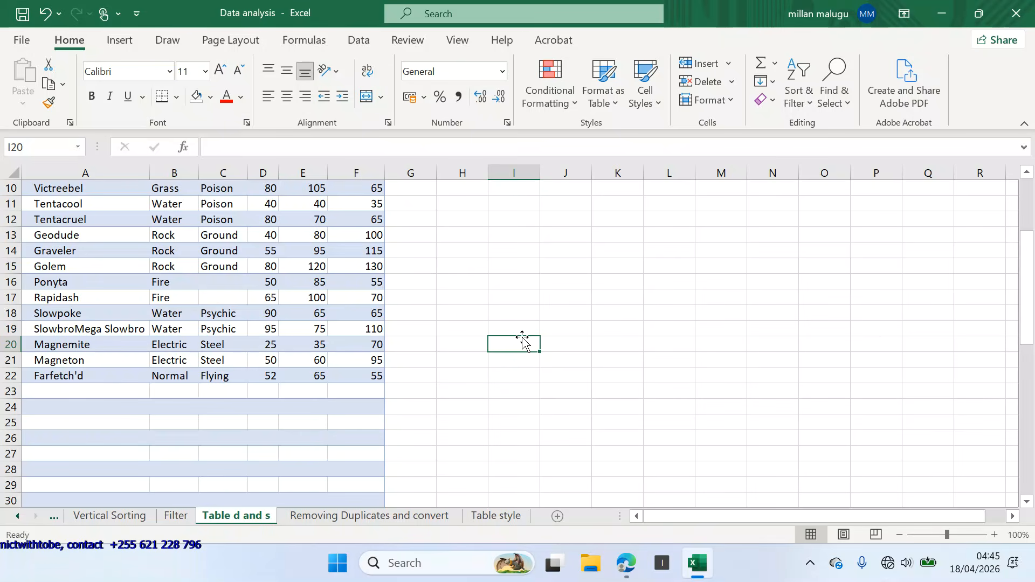
- Start creating another table and enter A1:F22 as its data range
{"action": "key", "text": "ctrl+t"}
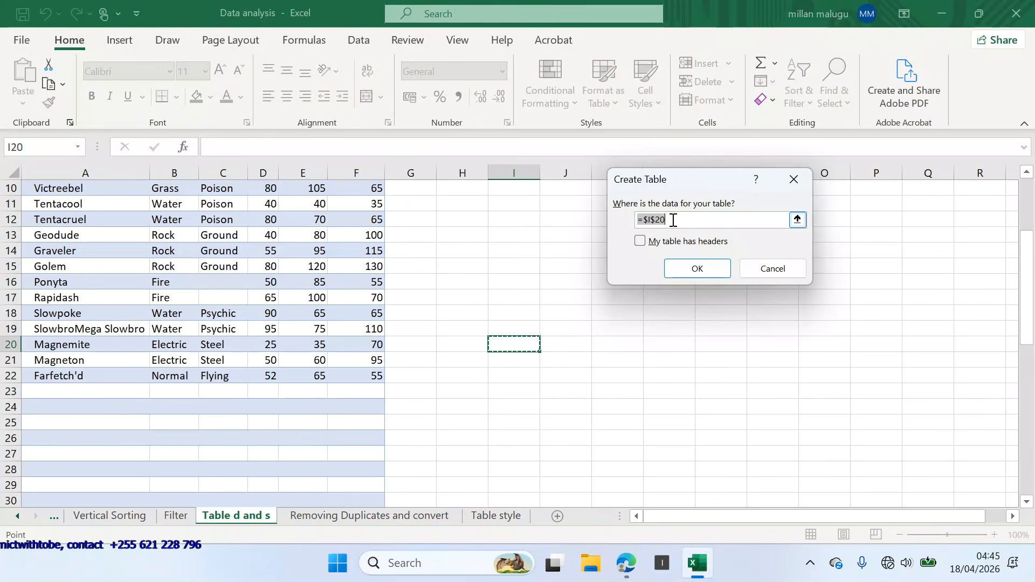
{"action": "left_click_drag", "start_coordinate": [673, 220], "coordinate": [651, 220]}
{"action": "key", "text": "BackSpace"}
{"action": "key", "text": "BackSpace"}
{"action": "key", "text": "BackSpace"}
{"action": "type", "text": "A1:F22"}
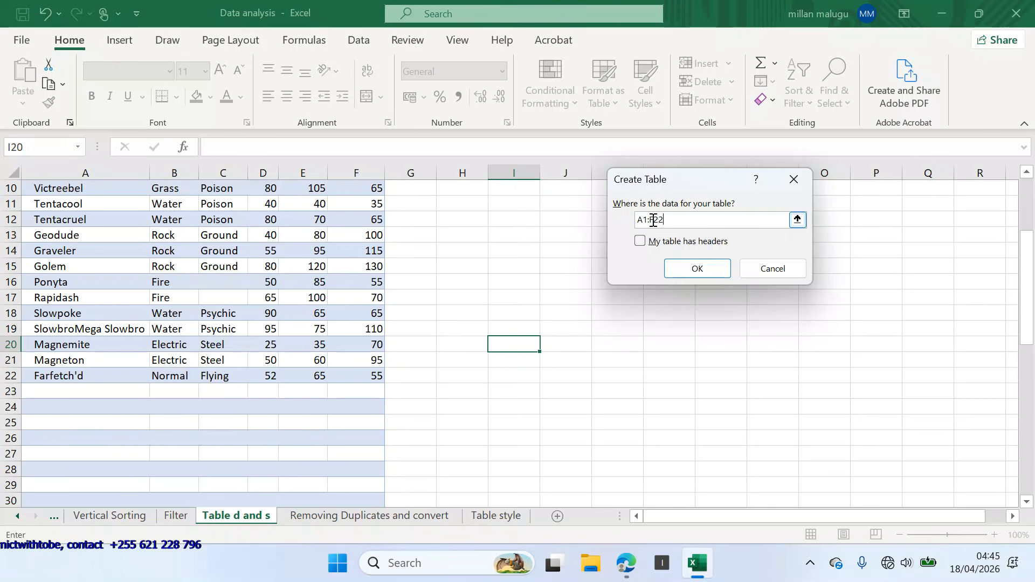
- Make the data range absolute as =$A$1:$F$22 and try to create the table with headers
{"action": "left_click_drag", "start_coordinate": [687, 220], "coordinate": [631, 221]}
{"action": "key", "text": "F4"}
{"action": "left_click", "coordinate": [638, 218]}
{"action": "type", "text": "$A$"}
{"action": "left_click", "coordinate": [684, 269]}
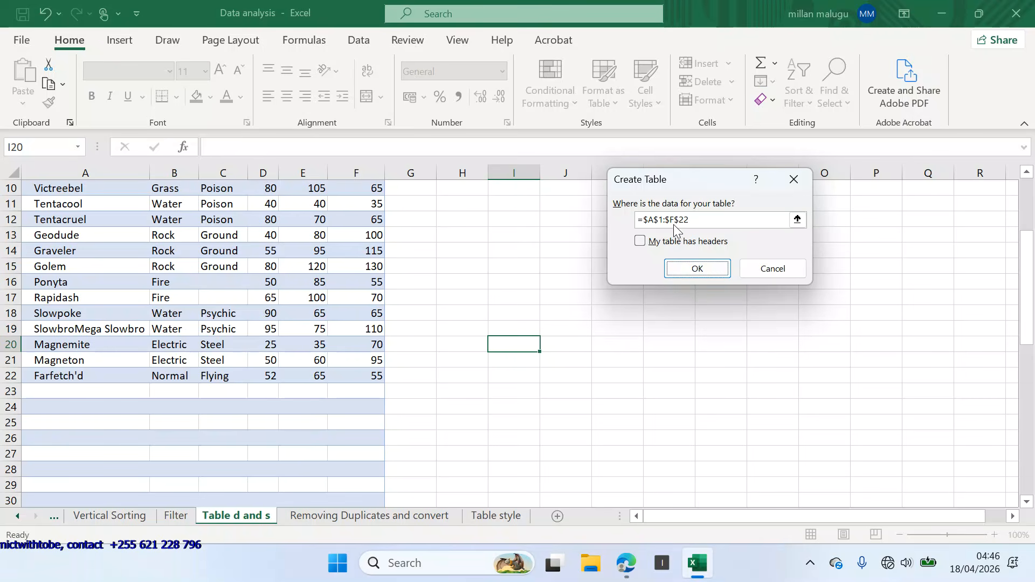
{"action": "left_click", "coordinate": [641, 242]}
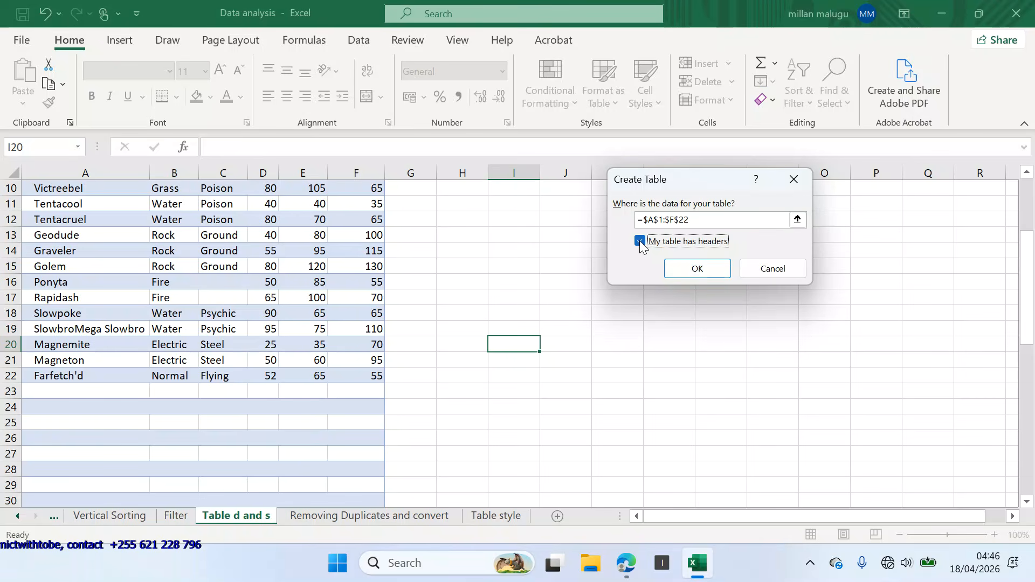
{"action": "left_click", "coordinate": [699, 270]}
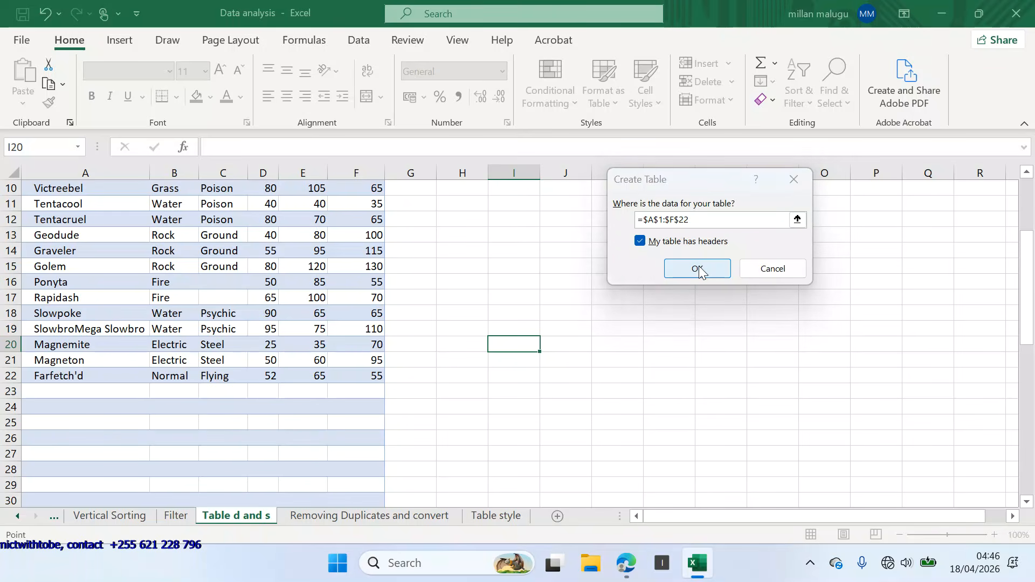
{"action": "left_click", "coordinate": [526, 324]}
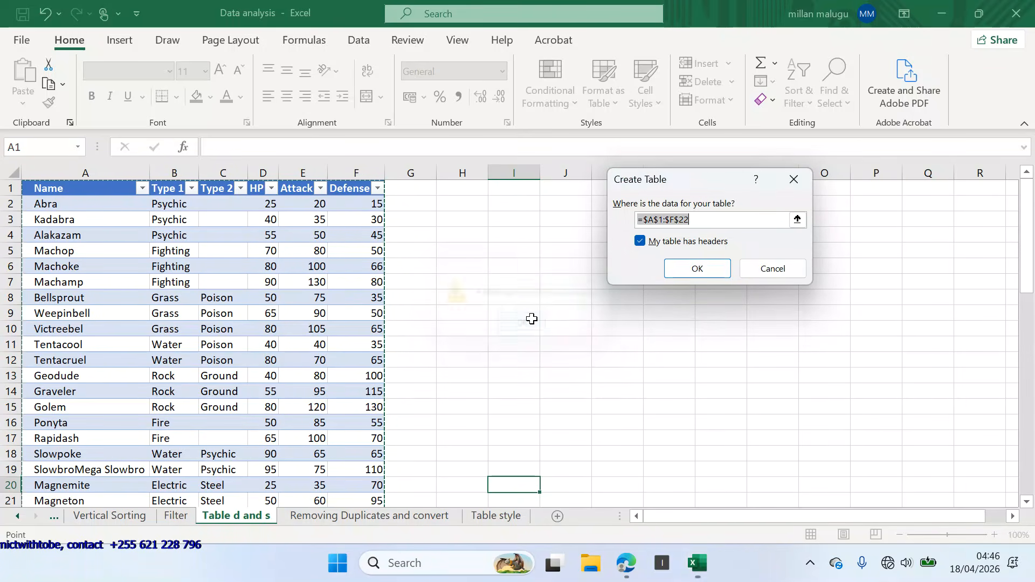
{"action": "left_click", "coordinate": [795, 182]}
- Examine the empty banded rows below the Farfetch'd record down to the existing table's last row
{"action": "scroll", "coordinate": [555, 376], "scroll_direction": "down", "scroll_amount": 4}
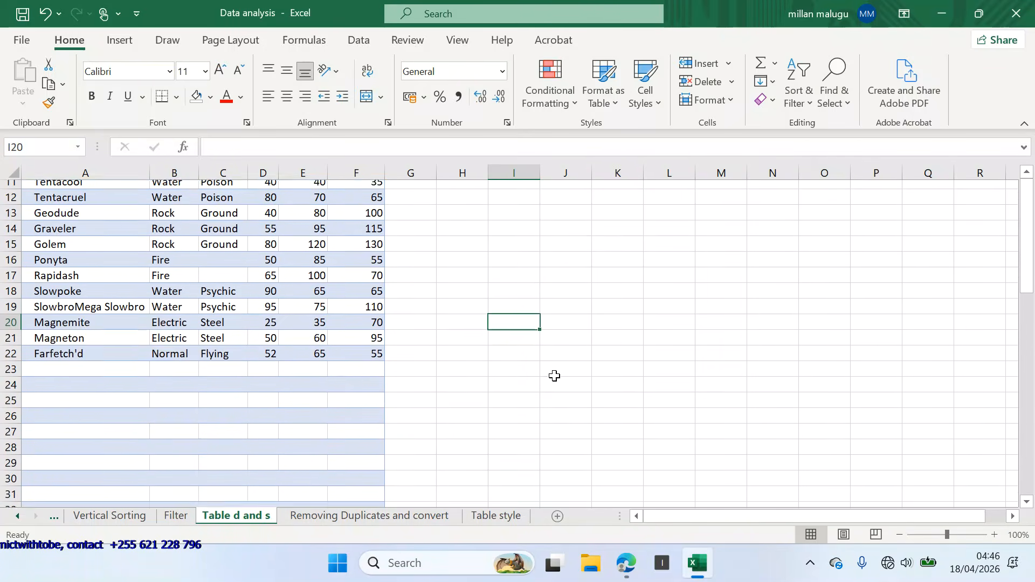
{"action": "scroll", "coordinate": [555, 376], "scroll_direction": "down", "scroll_amount": 1}
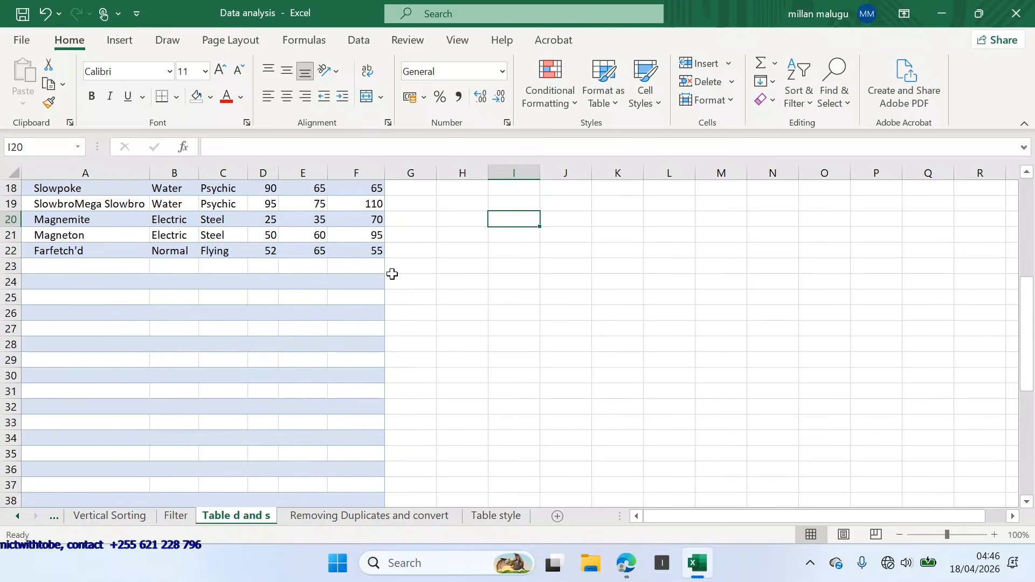
{"action": "scroll", "coordinate": [397, 270], "scroll_direction": "up", "scroll_amount": 5}
{"action": "scroll", "coordinate": [397, 269], "scroll_direction": "down", "scroll_amount": 6}
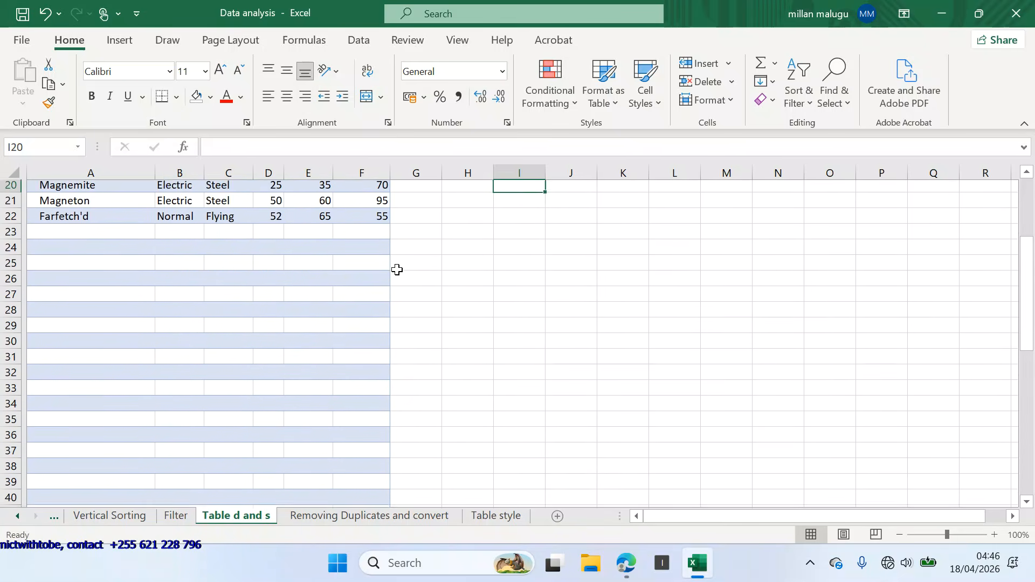
{"action": "scroll", "coordinate": [397, 270], "scroll_direction": "down", "scroll_amount": 6}
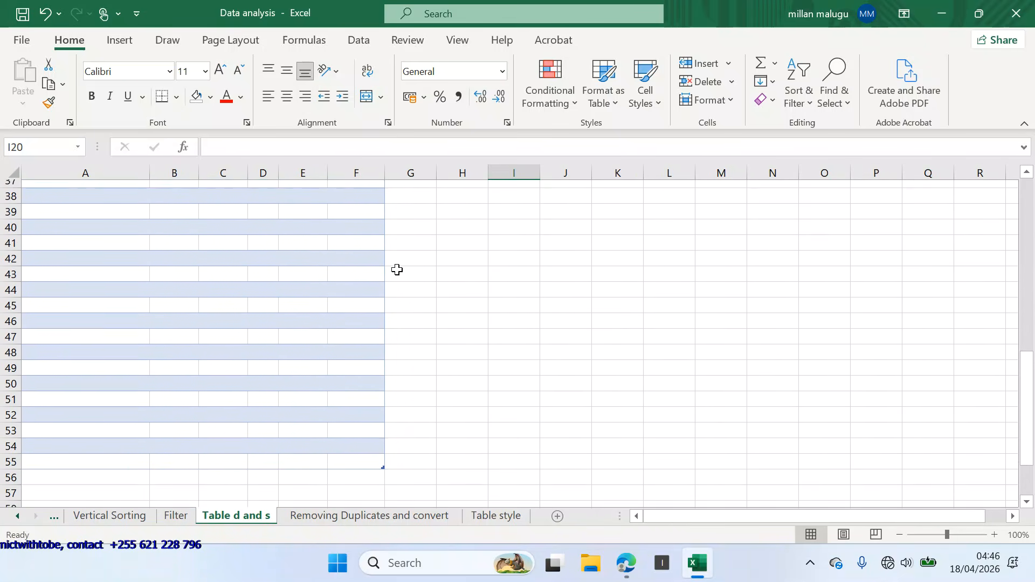
{"action": "scroll", "coordinate": [397, 270], "scroll_direction": "down", "scroll_amount": 1}
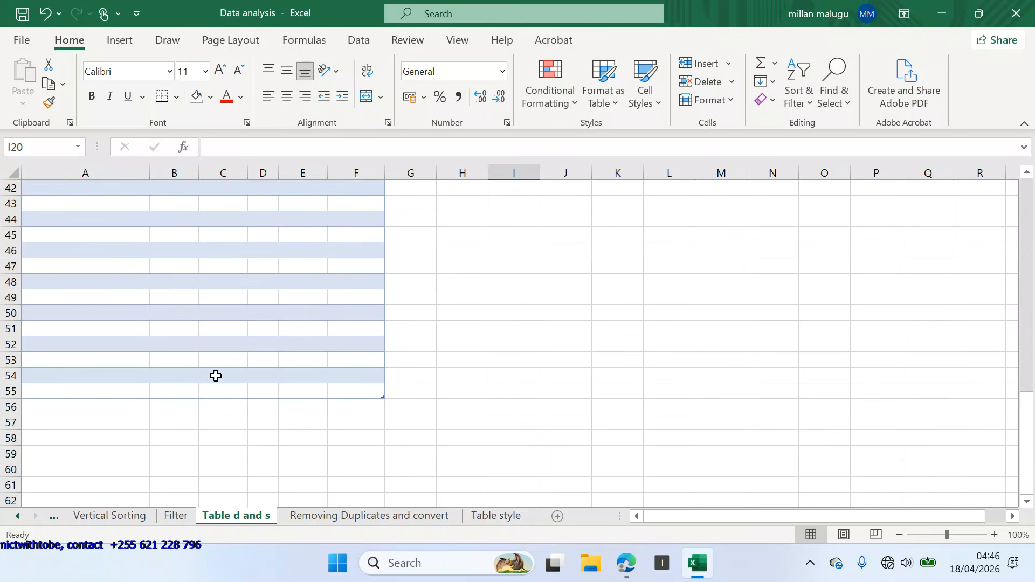
{"action": "left_click", "coordinate": [20, 392]}
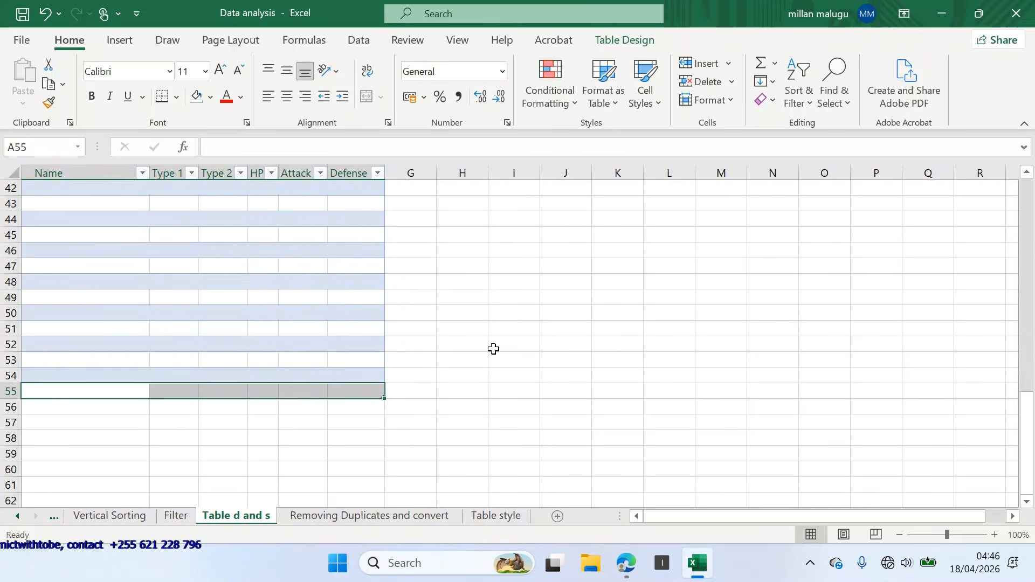
{"action": "scroll", "coordinate": [493, 348], "scroll_direction": "up", "scroll_amount": 14}
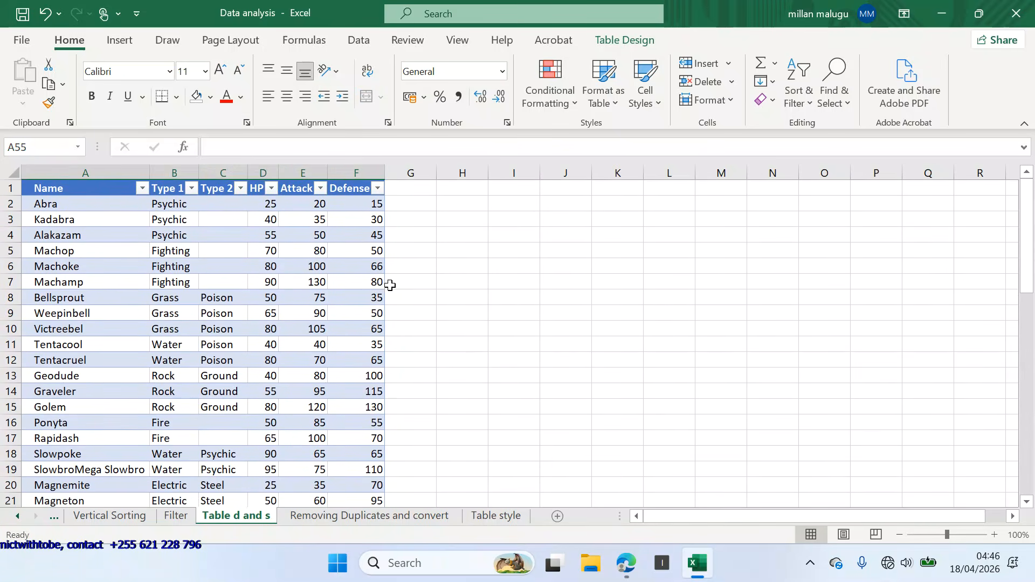
- Turn off the filter buttons in the table's header row
{"action": "left_click", "coordinate": [431, 214]}
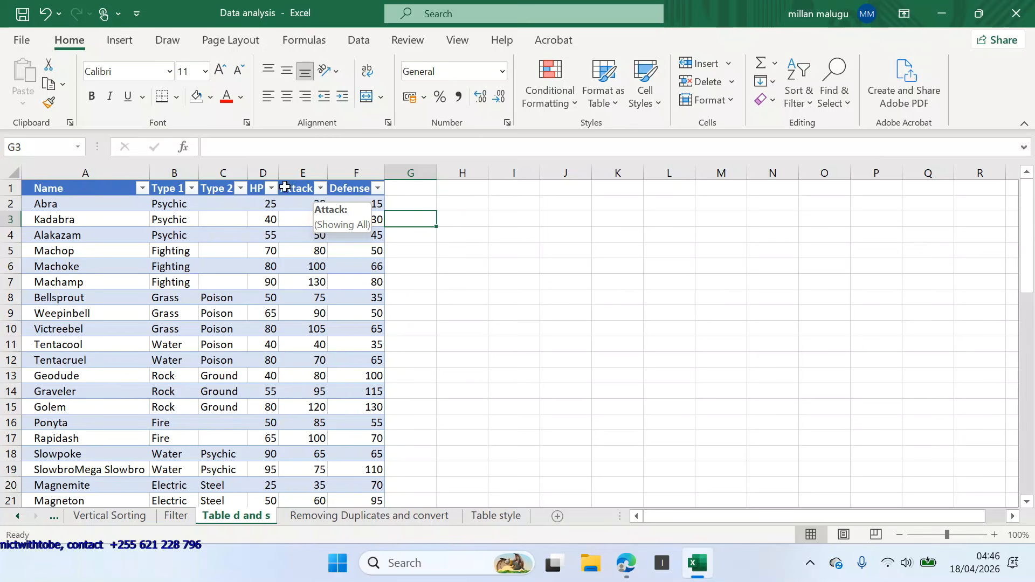
{"action": "left_click", "coordinate": [107, 188]}
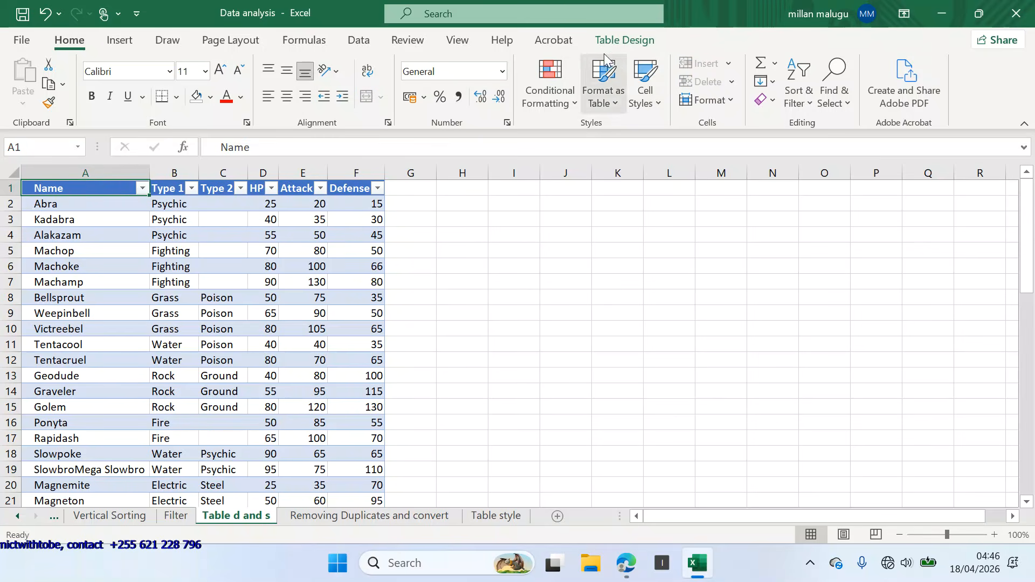
{"action": "left_click", "coordinate": [612, 41]}
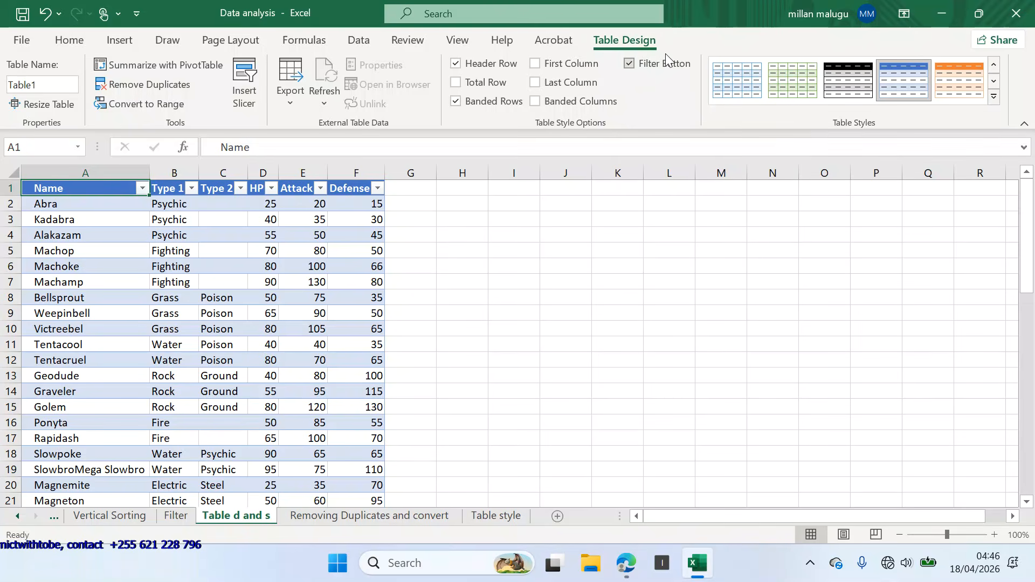
{"action": "left_click", "coordinate": [631, 63]}
{"action": "left_click", "coordinate": [486, 232]}
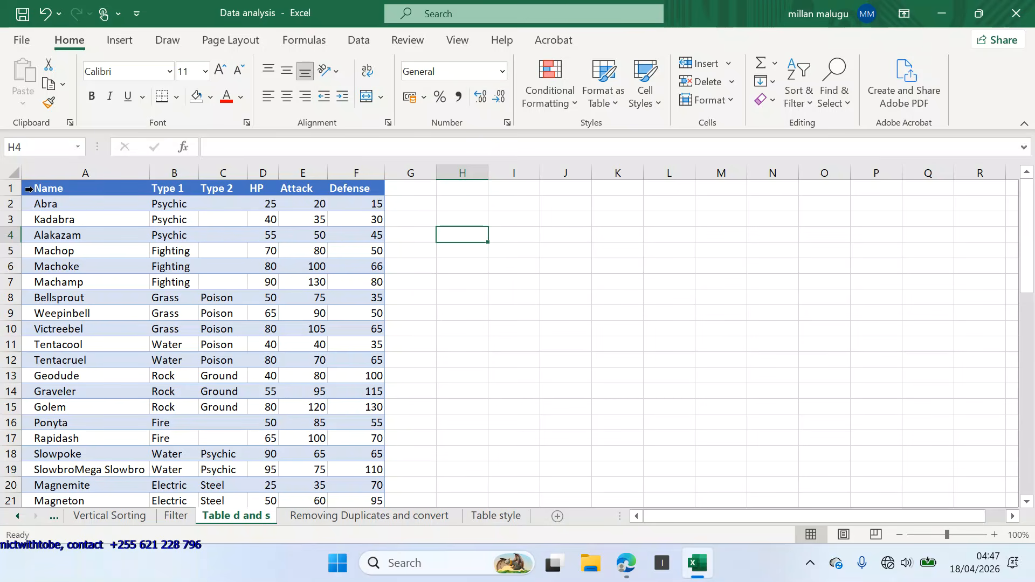
- Apply All Borders to the header and filled records, cells A1 to F22
{"action": "left_click_drag", "start_coordinate": [28, 187], "coordinate": [219, 265]}
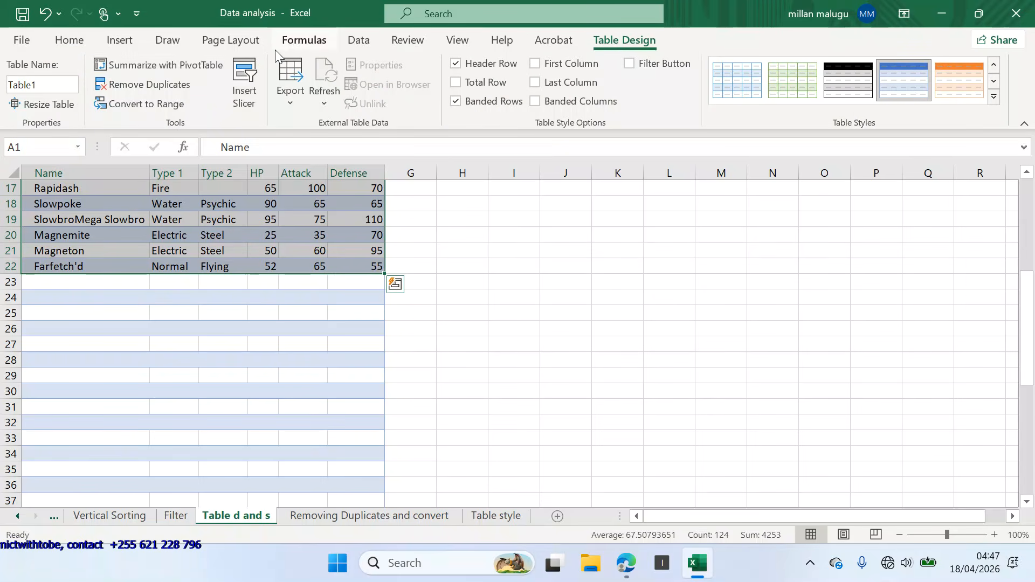
{"action": "left_click", "coordinate": [75, 38]}
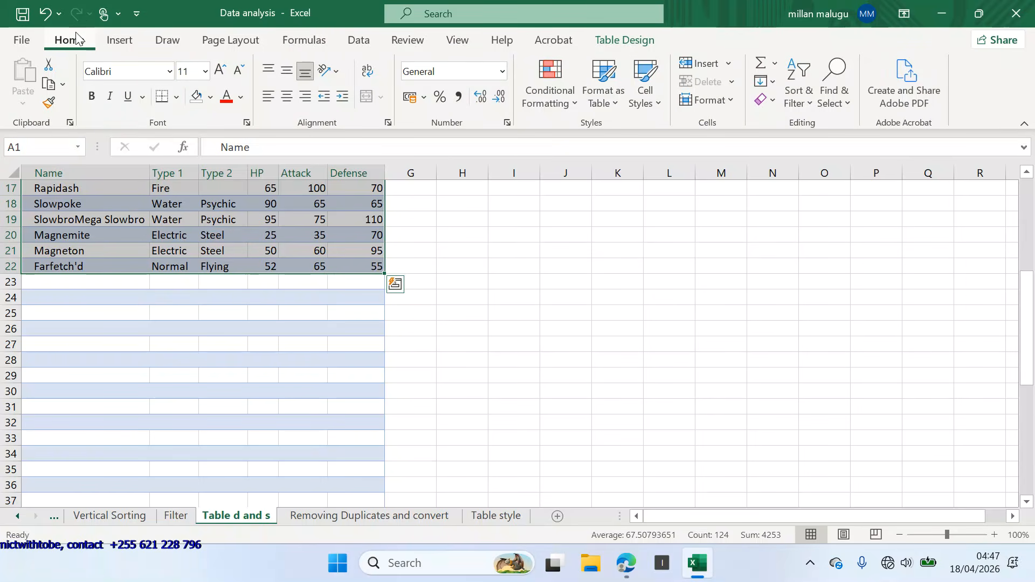
{"action": "left_click", "coordinate": [177, 98]}
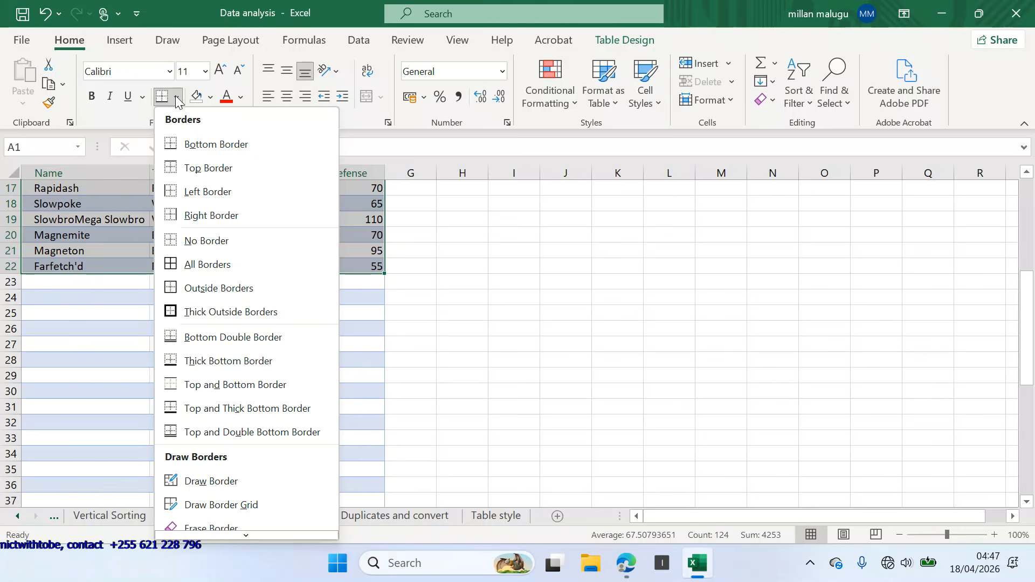
{"action": "left_click", "coordinate": [216, 264]}
{"action": "scroll", "coordinate": [215, 268], "scroll_direction": "up", "scroll_amount": 5}
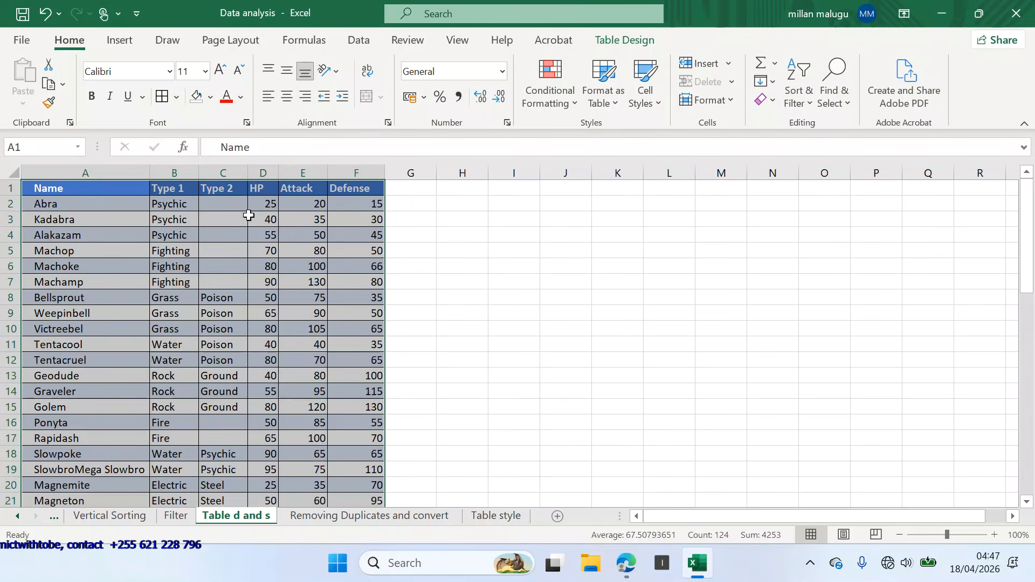
{"action": "left_click", "coordinate": [317, 250]}
{"action": "scroll", "coordinate": [497, 259], "scroll_direction": "up", "scroll_amount": 1}
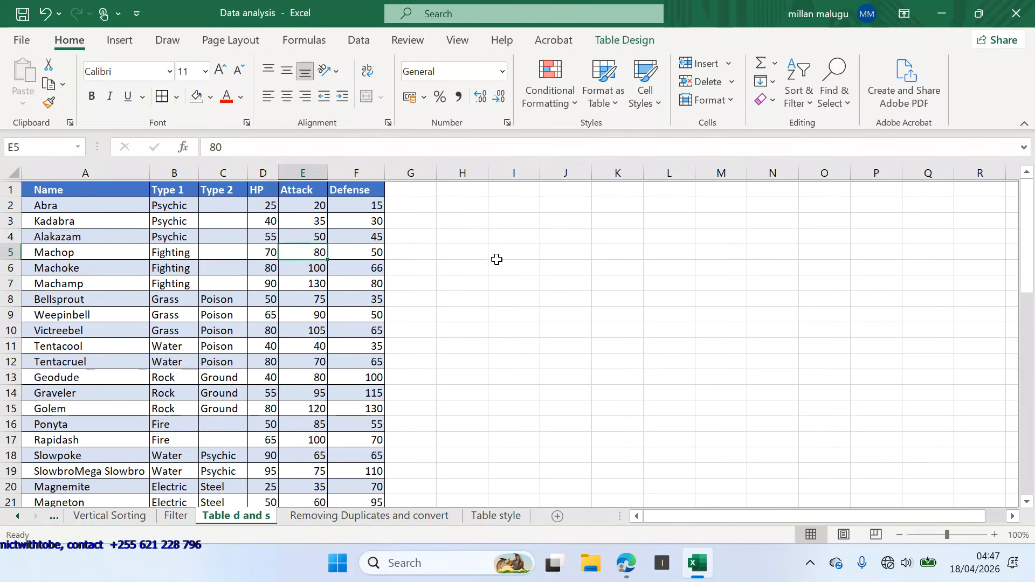
{"action": "scroll", "coordinate": [497, 259], "scroll_direction": "down", "scroll_amount": 2}
{"action": "scroll", "coordinate": [497, 260], "scroll_direction": "up", "scroll_amount": 2}
{"action": "scroll", "coordinate": [497, 260], "scroll_direction": "up", "scroll_amount": 1}
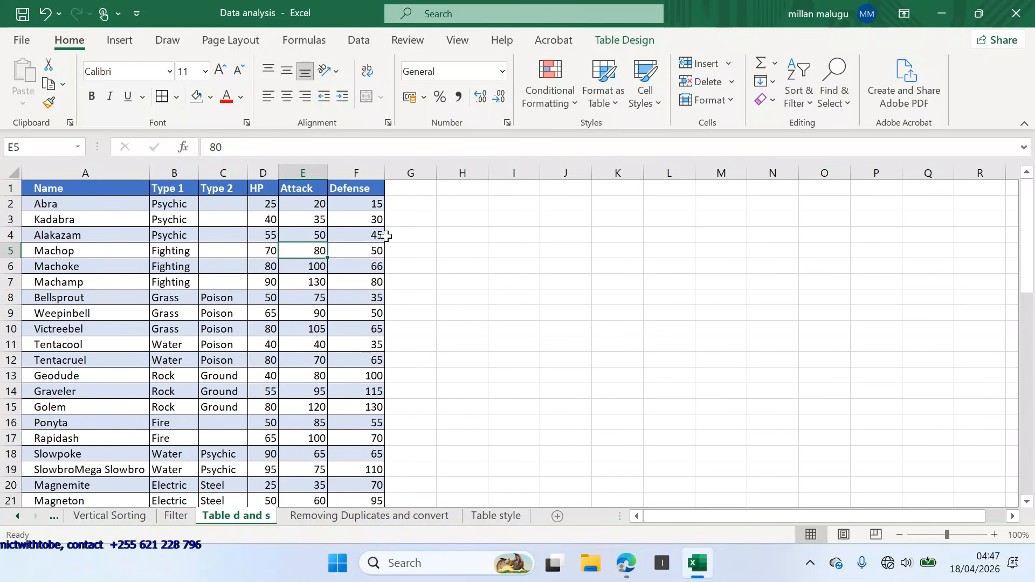
{"action": "double_click", "coordinate": [459, 199]}
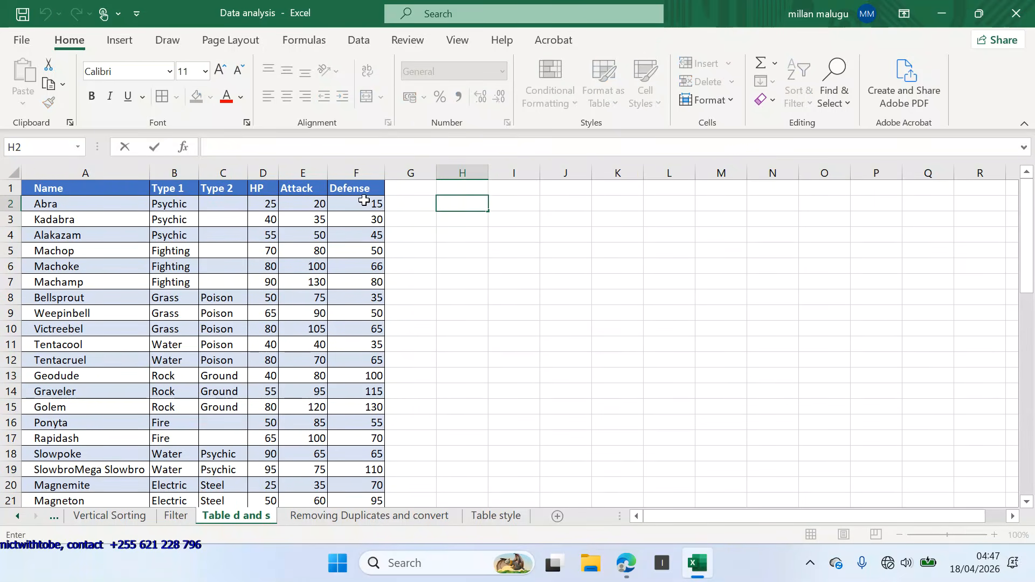
{"action": "left_click_drag", "start_coordinate": [367, 187], "coordinate": [82, 195]}
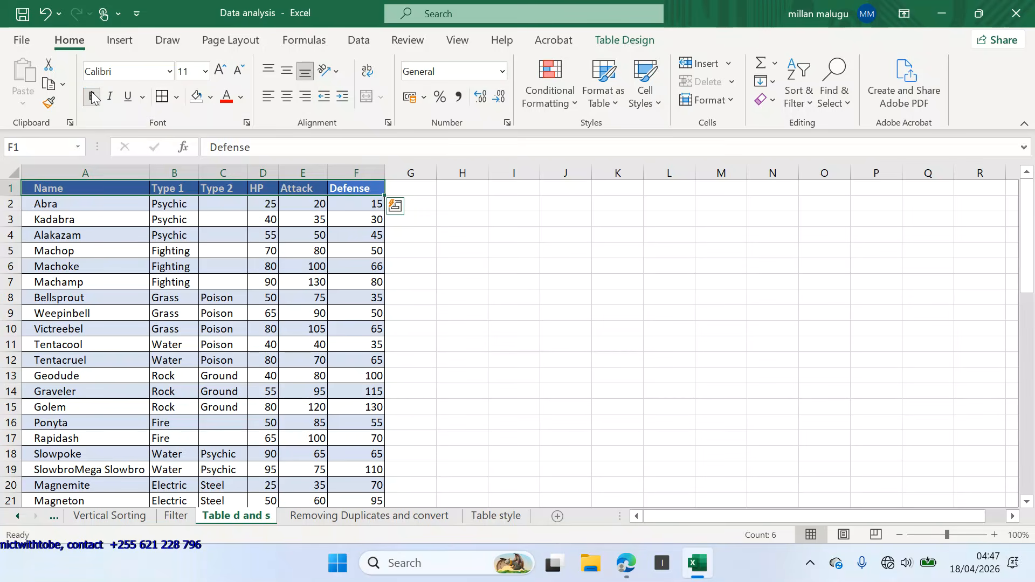
{"action": "left_click", "coordinate": [426, 249]}
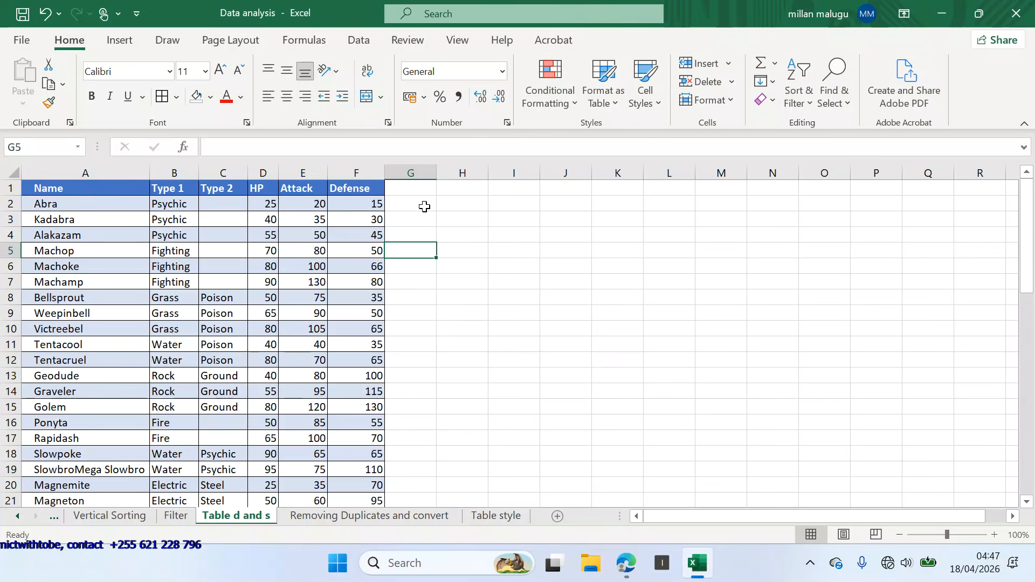
{"action": "left_click", "coordinate": [422, 204]}
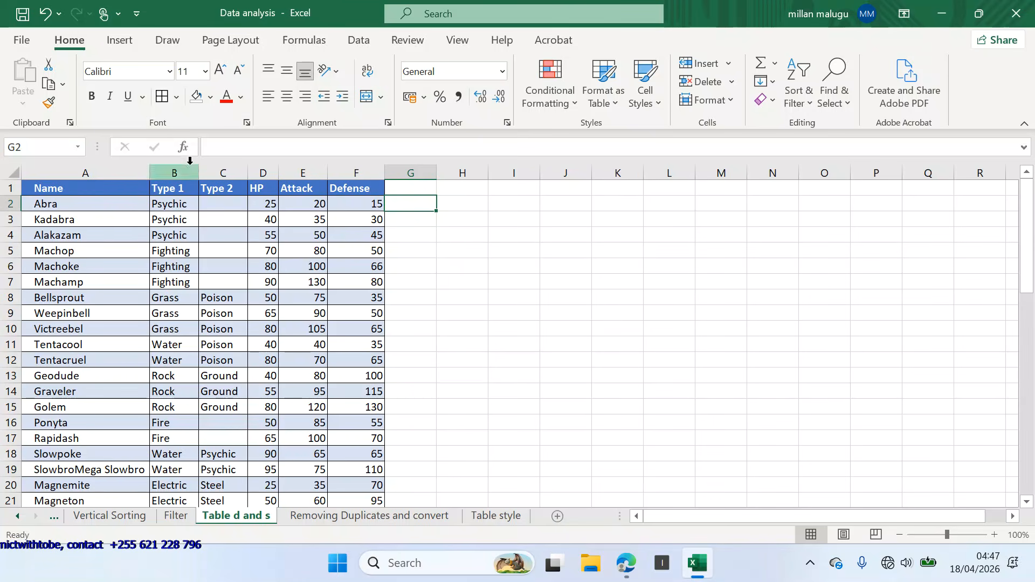
- Fill the header row cells A1 to F1 with the orange theme color
{"action": "left_click_drag", "start_coordinate": [363, 186], "coordinate": [96, 186]}
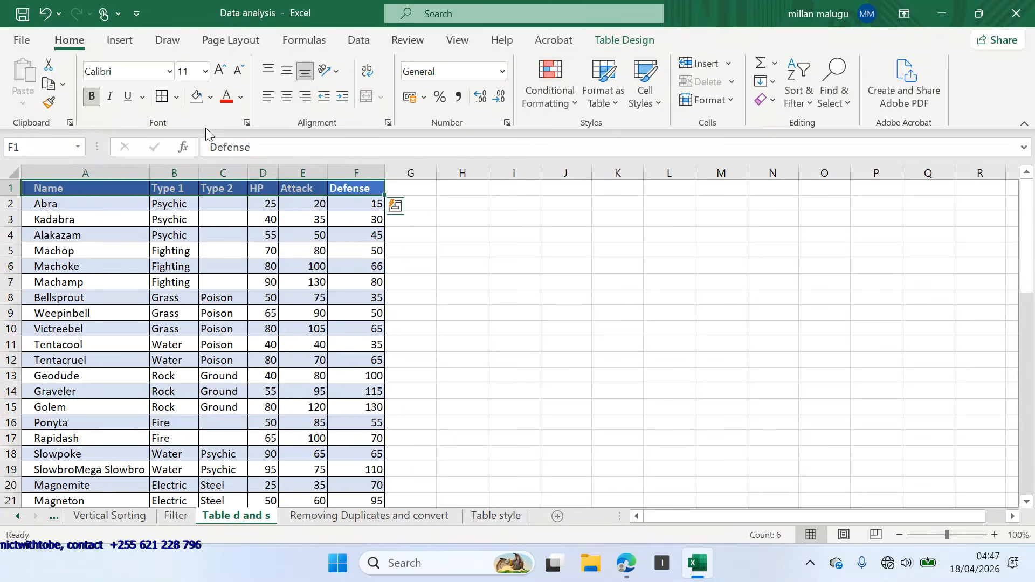
{"action": "left_click", "coordinate": [211, 99]}
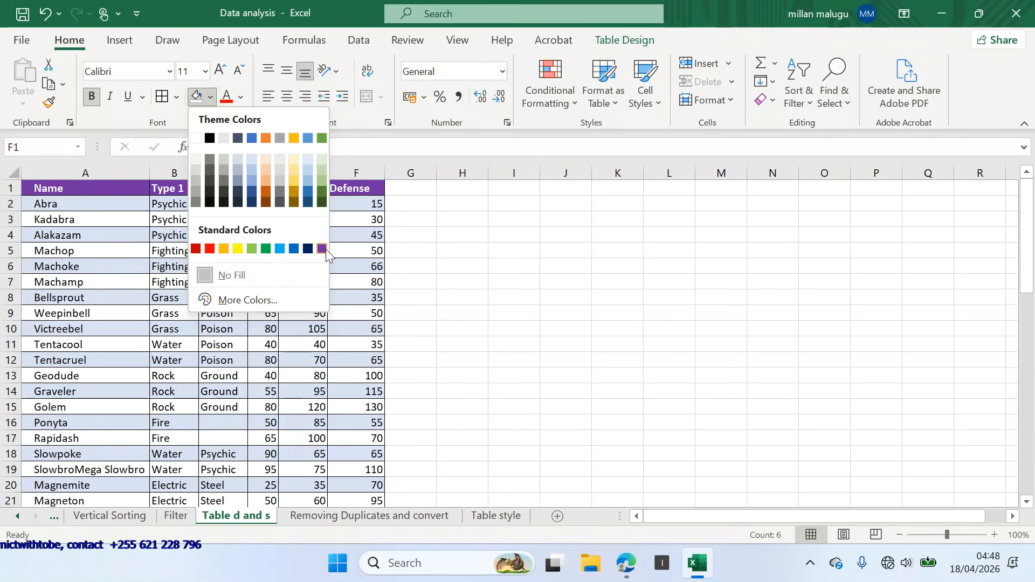
{"action": "left_click", "coordinate": [268, 140]}
{"action": "left_click", "coordinate": [524, 286]}
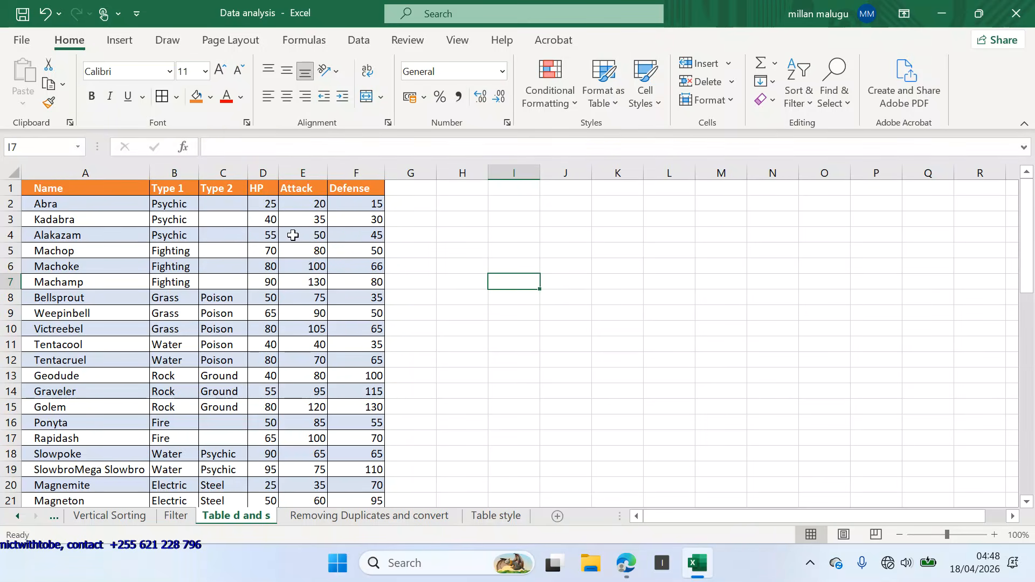
- Examine the alternating row banding across the first records, from Abra to Machop
{"action": "left_click", "coordinate": [75, 204]}
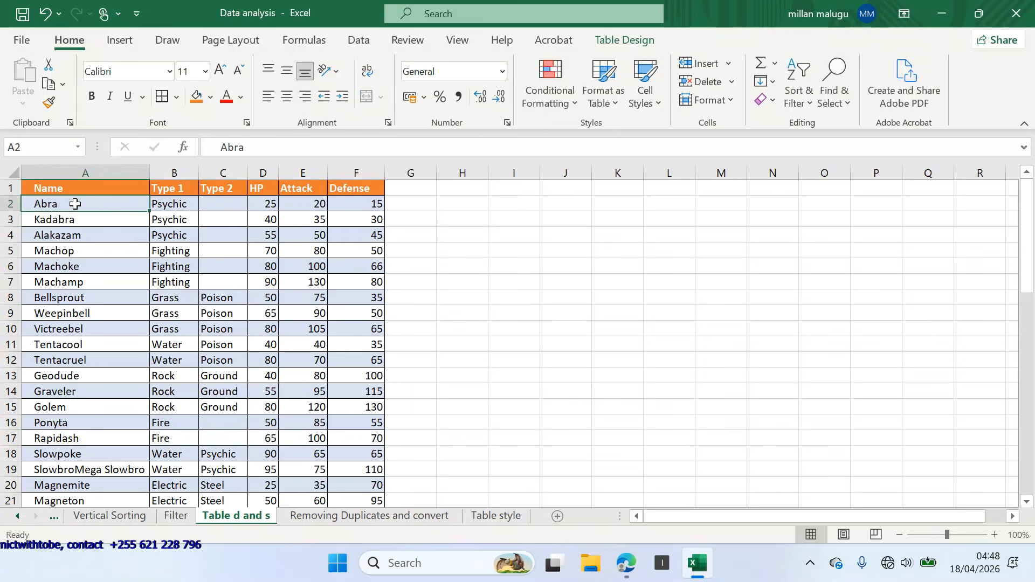
{"action": "left_click", "coordinate": [85, 220]}
{"action": "left_click", "coordinate": [107, 204]}
{"action": "left_click", "coordinate": [13, 206]}
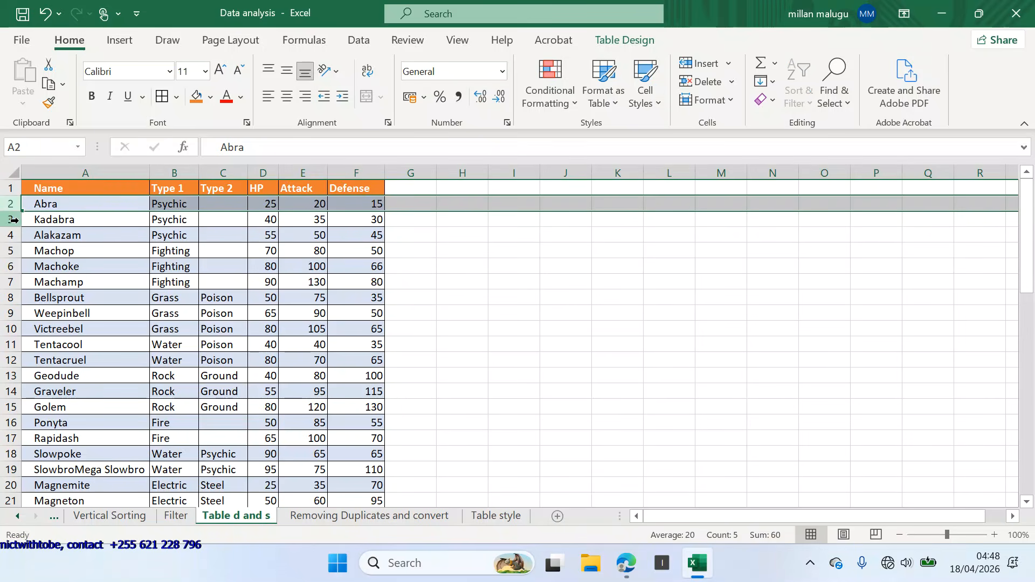
{"action": "left_click", "coordinate": [13, 220]}
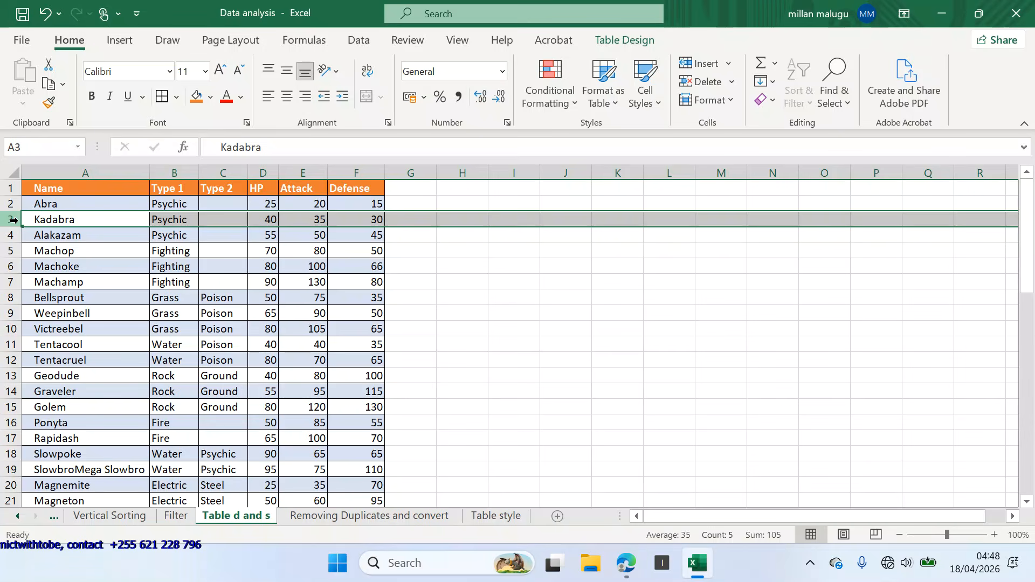
{"action": "left_click", "coordinate": [21, 235]}
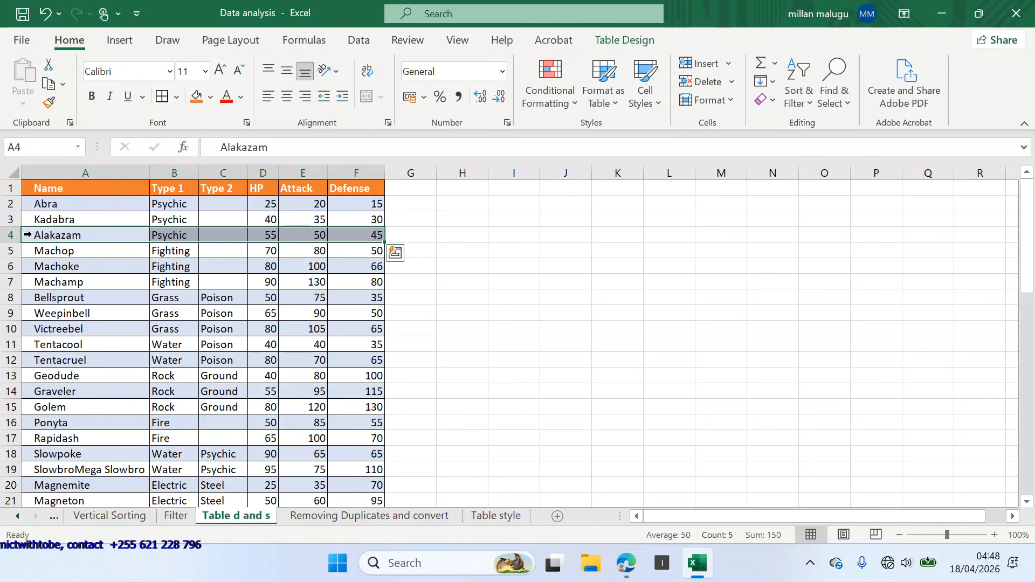
{"action": "left_click", "coordinate": [44, 252]}
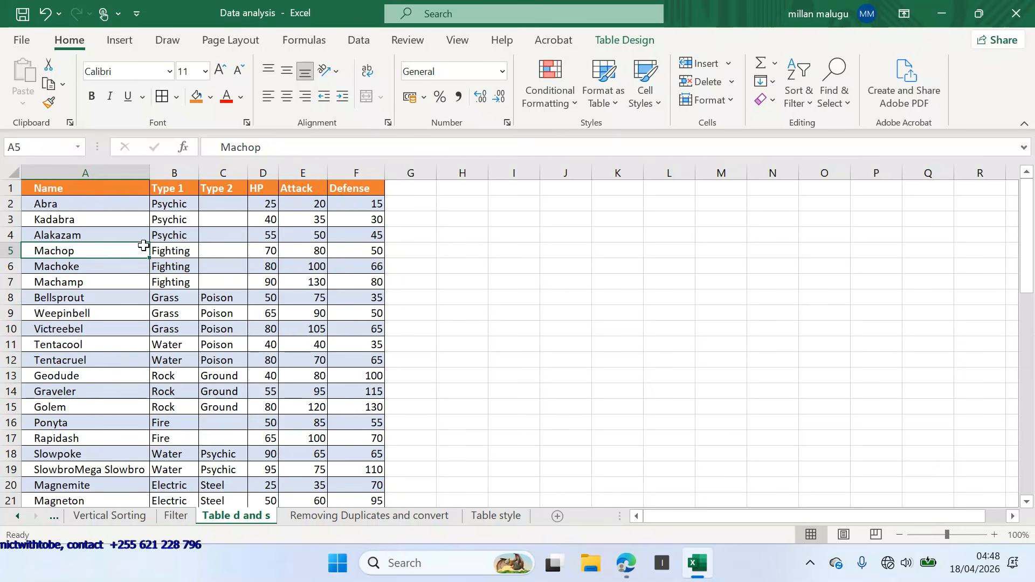
- Apply the green gridded style from the Light group to the table and view it from outside the table
{"action": "left_click", "coordinate": [110, 189]}
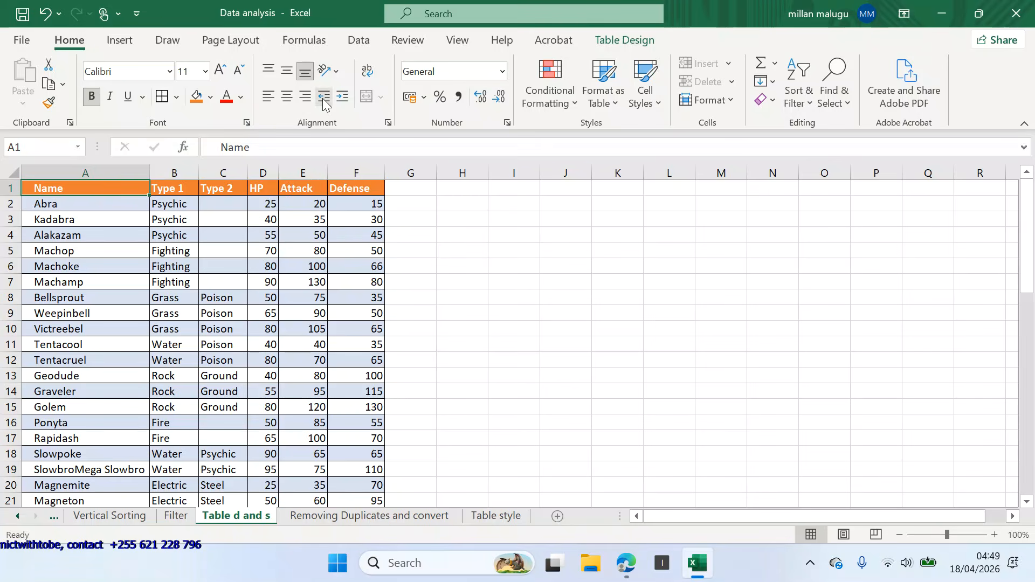
{"action": "left_click", "coordinate": [633, 40]}
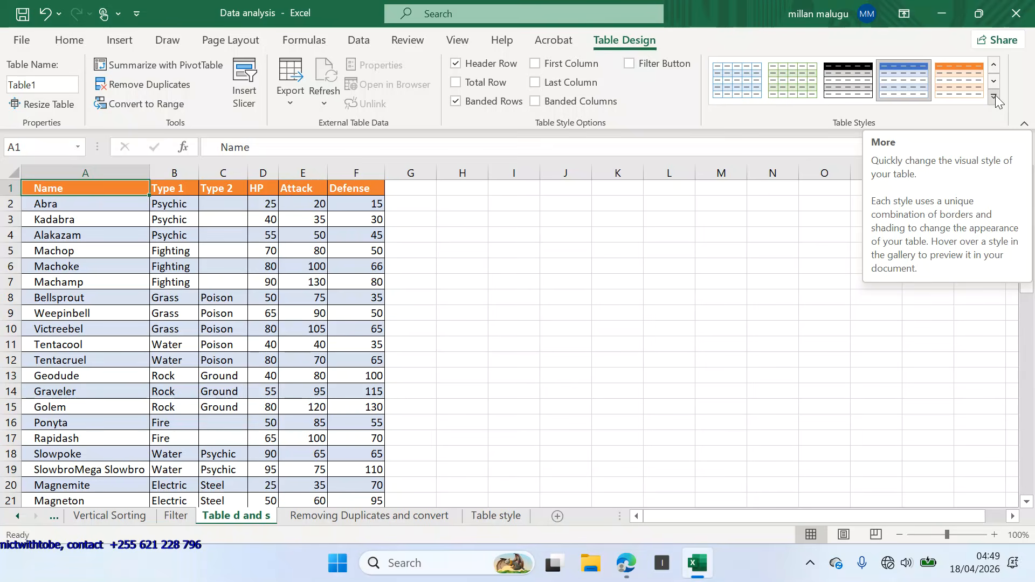
{"action": "left_click", "coordinate": [996, 96]}
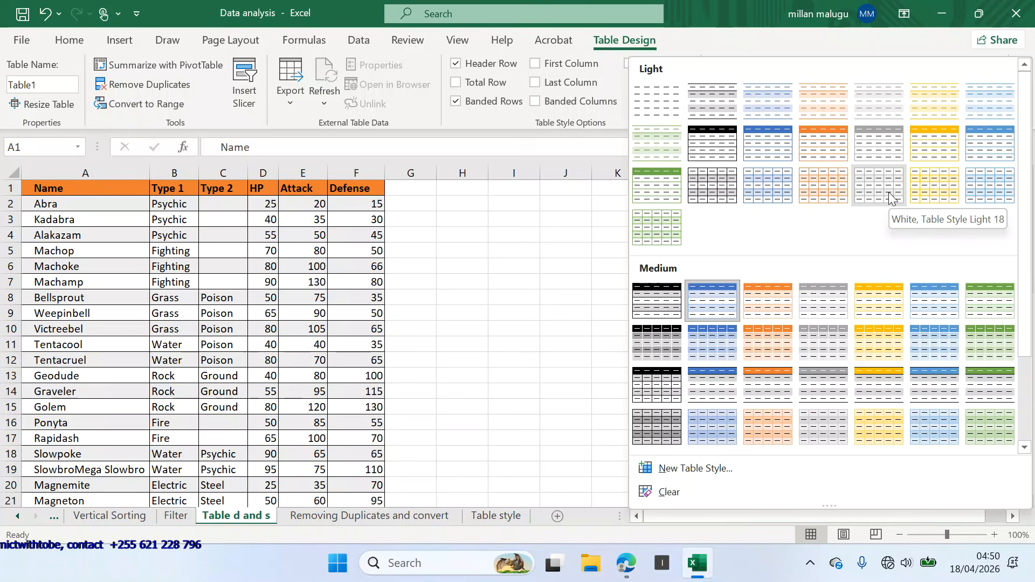
{"action": "left_click", "coordinate": [659, 236]}
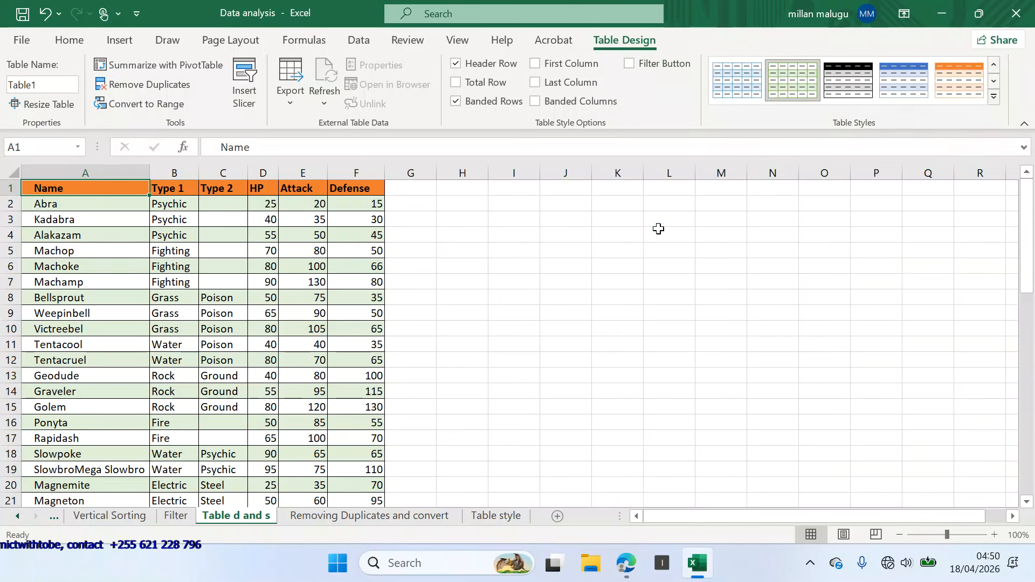
{"action": "scroll", "coordinate": [566, 240], "scroll_direction": "down", "scroll_amount": 2}
{"action": "scroll", "coordinate": [565, 238], "scroll_direction": "up", "scroll_amount": 3}
{"action": "left_click", "coordinate": [501, 233]}
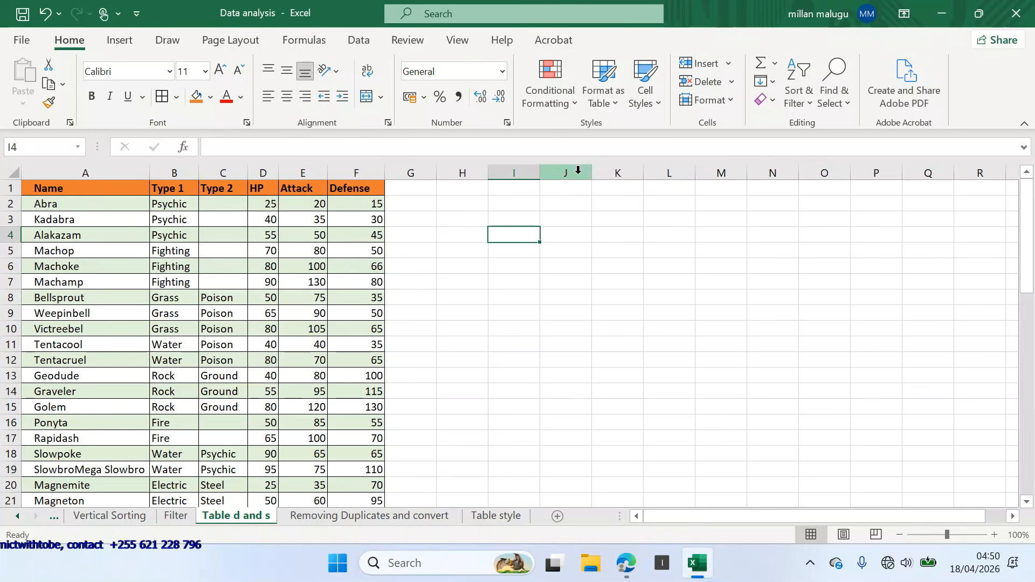
- Apply the Dark Blue, Table Style Dark 2 style to the table
{"action": "left_click", "coordinate": [85, 189]}
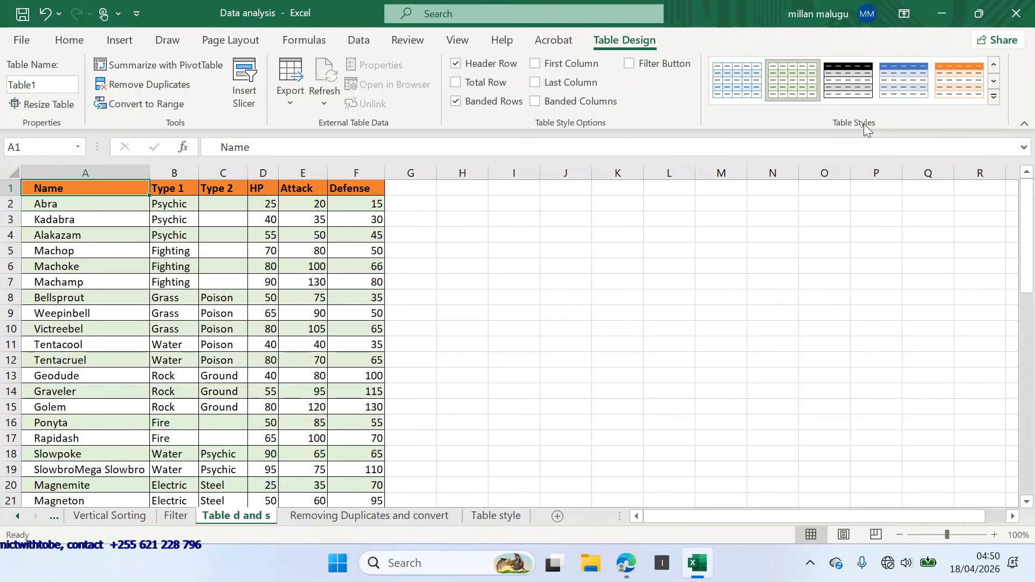
{"action": "left_click", "coordinate": [995, 95]}
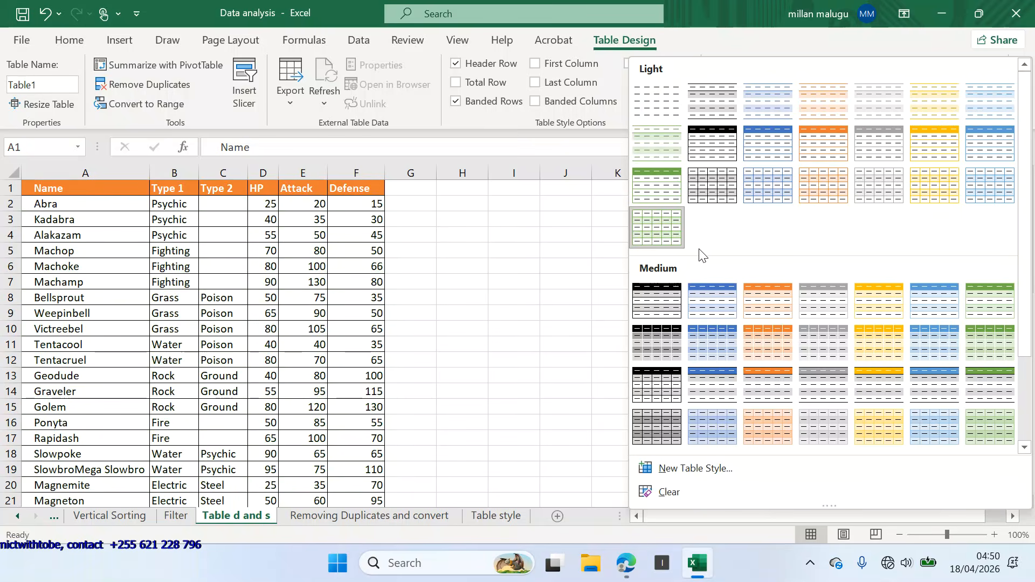
{"action": "scroll", "coordinate": [742, 230], "scroll_direction": "down", "scroll_amount": 2}
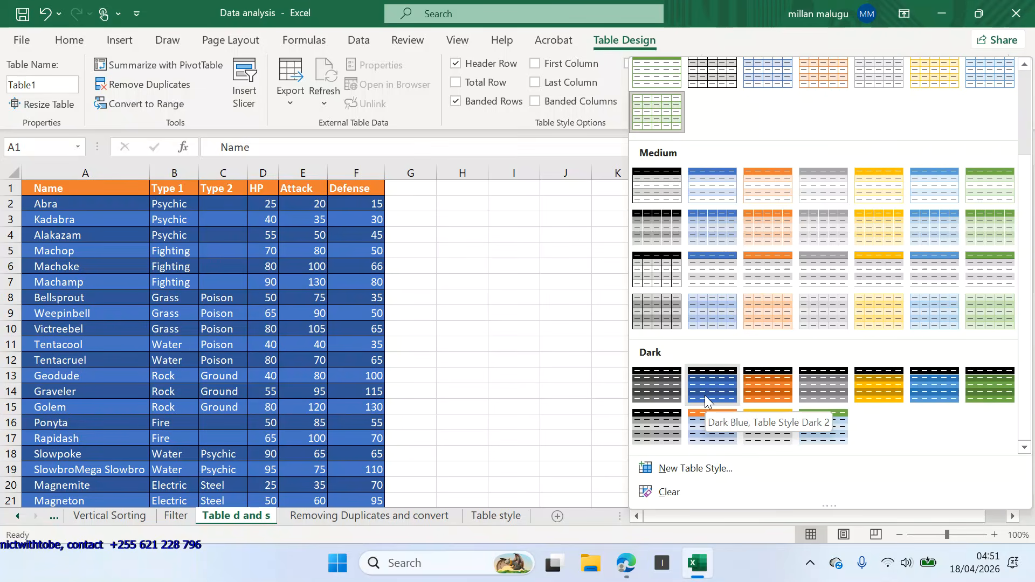
{"action": "left_click", "coordinate": [704, 396]}
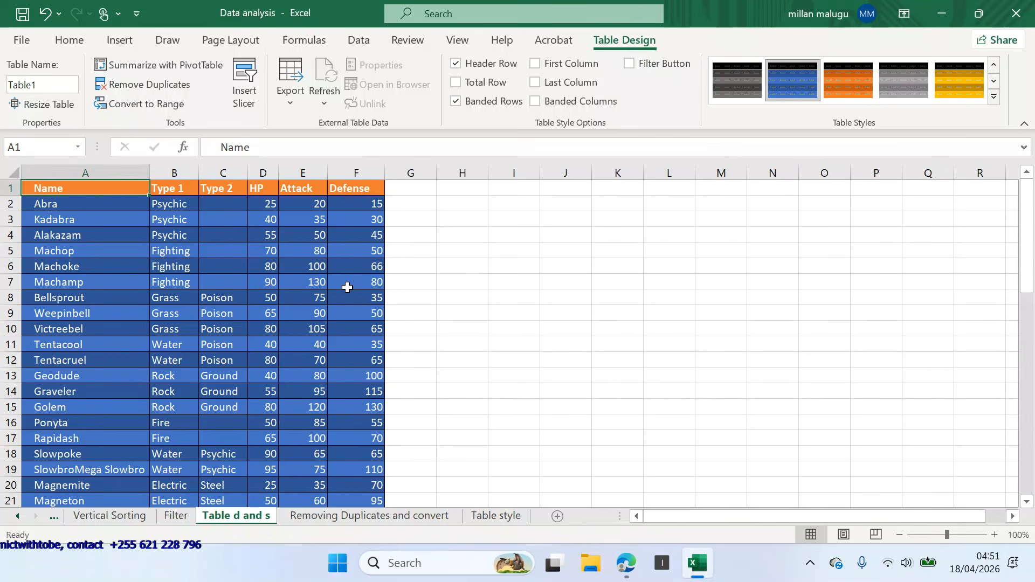
- Examine how far the table's banded rows extend below the last filled record
{"action": "scroll", "coordinate": [348, 288], "scroll_direction": "down", "scroll_amount": 4}
{"action": "scroll", "coordinate": [347, 287], "scroll_direction": "up", "scroll_amount": 4}
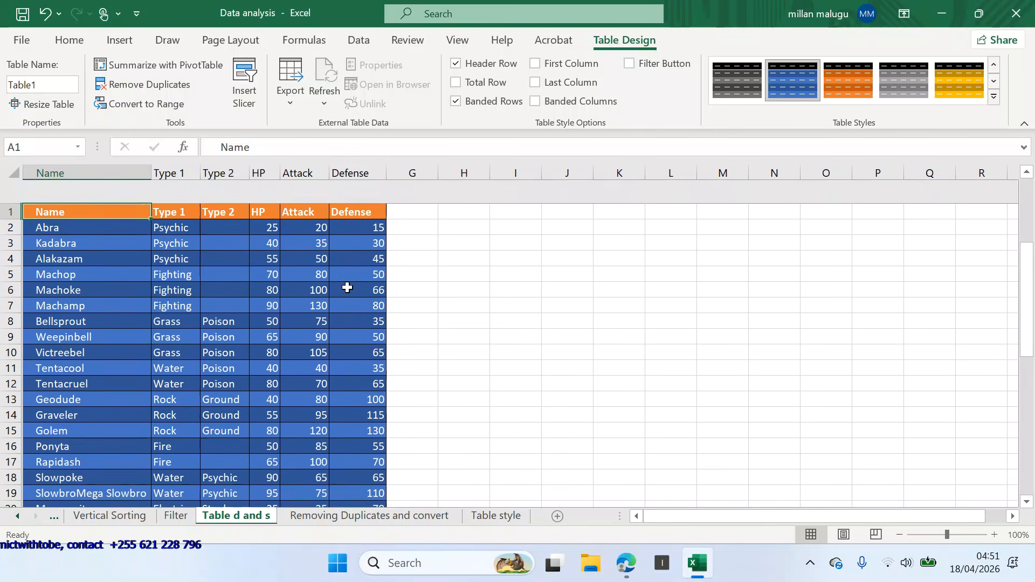
{"action": "scroll", "coordinate": [348, 287], "scroll_direction": "down", "scroll_amount": 3}
{"action": "scroll", "coordinate": [348, 287], "scroll_direction": "down", "scroll_amount": 13}
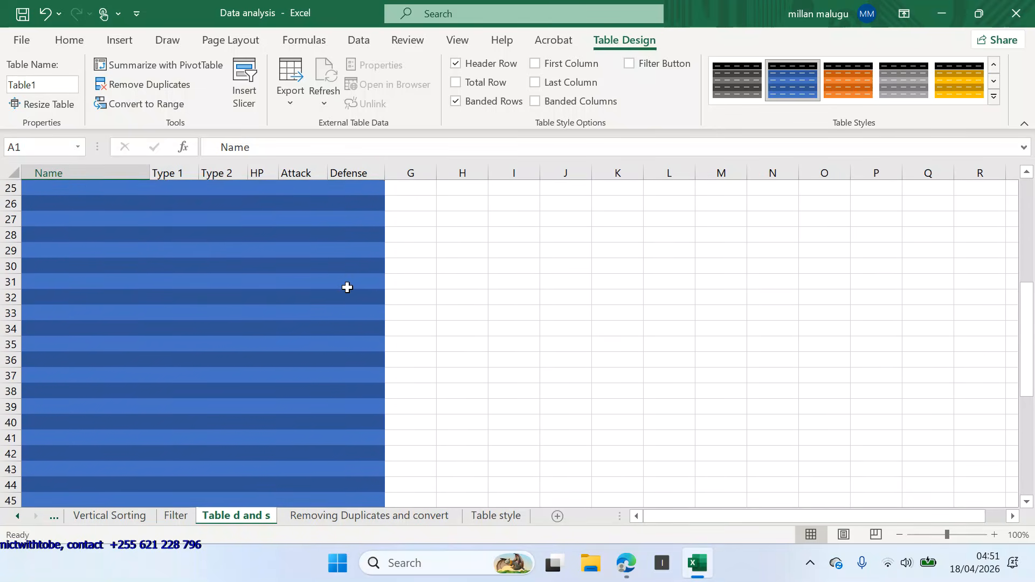
{"action": "scroll", "coordinate": [347, 287], "scroll_direction": "up", "scroll_amount": 2}
{"action": "scroll", "coordinate": [347, 288], "scroll_direction": "down", "scroll_amount": 1}
{"action": "scroll", "coordinate": [347, 288], "scroll_direction": "up", "scroll_amount": 1}
{"action": "scroll", "coordinate": [347, 287], "scroll_direction": "down", "scroll_amount": 1}
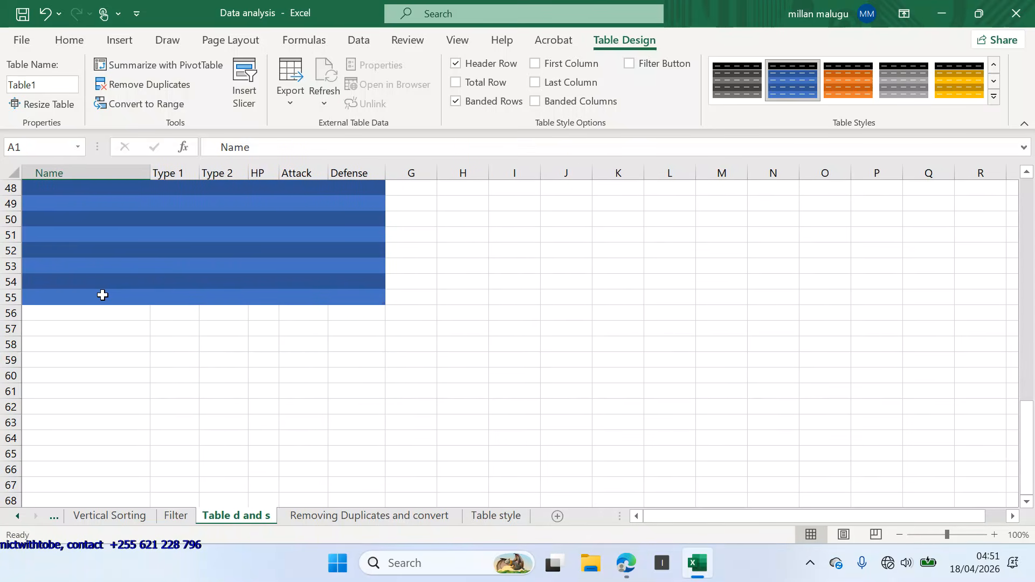
{"action": "scroll", "coordinate": [102, 295], "scroll_direction": "up", "scroll_amount": 1}
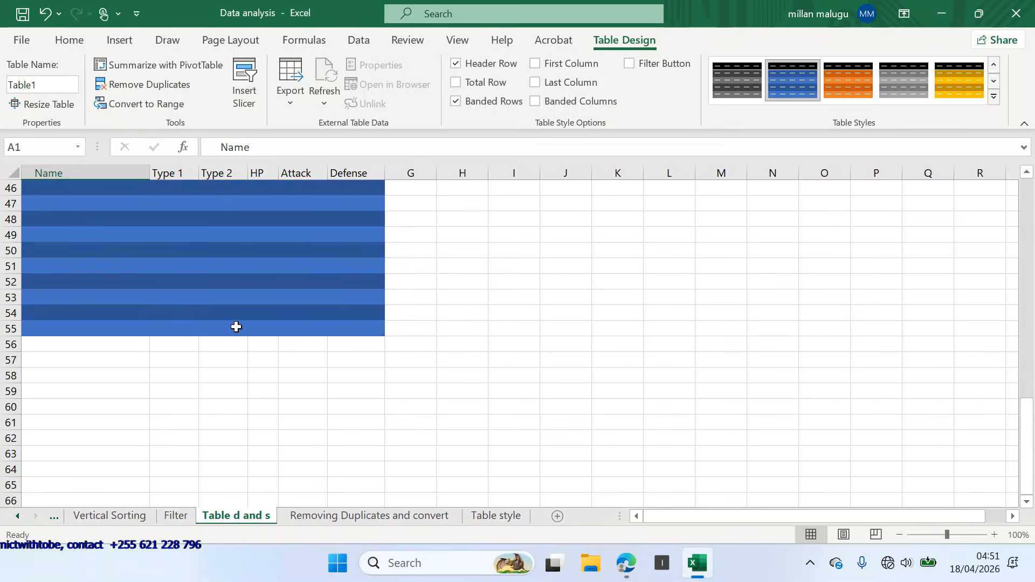
{"action": "scroll", "coordinate": [455, 355], "scroll_direction": "up", "scroll_amount": 2}
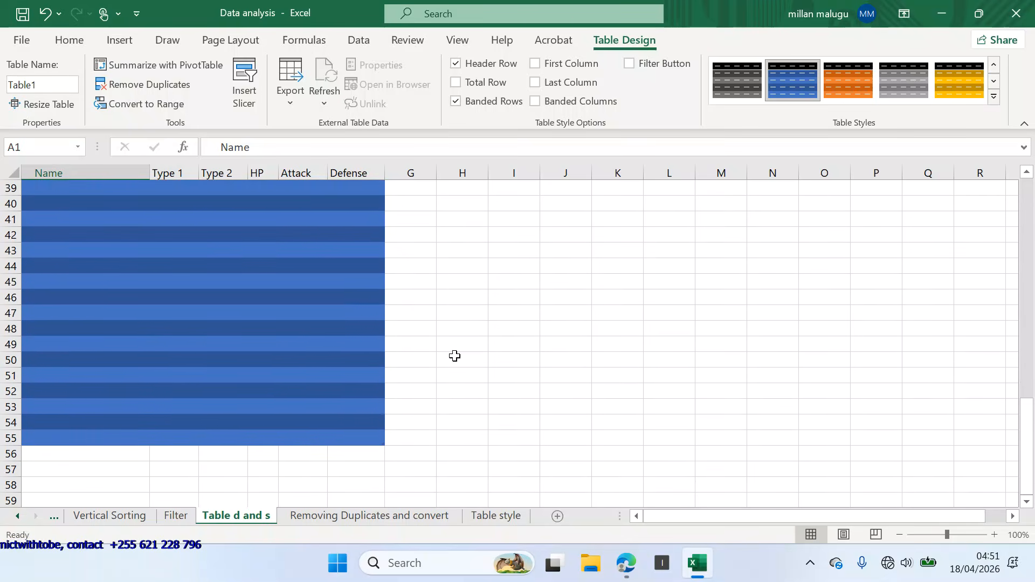
{"action": "scroll", "coordinate": [455, 356], "scroll_direction": "down", "scroll_amount": 1}
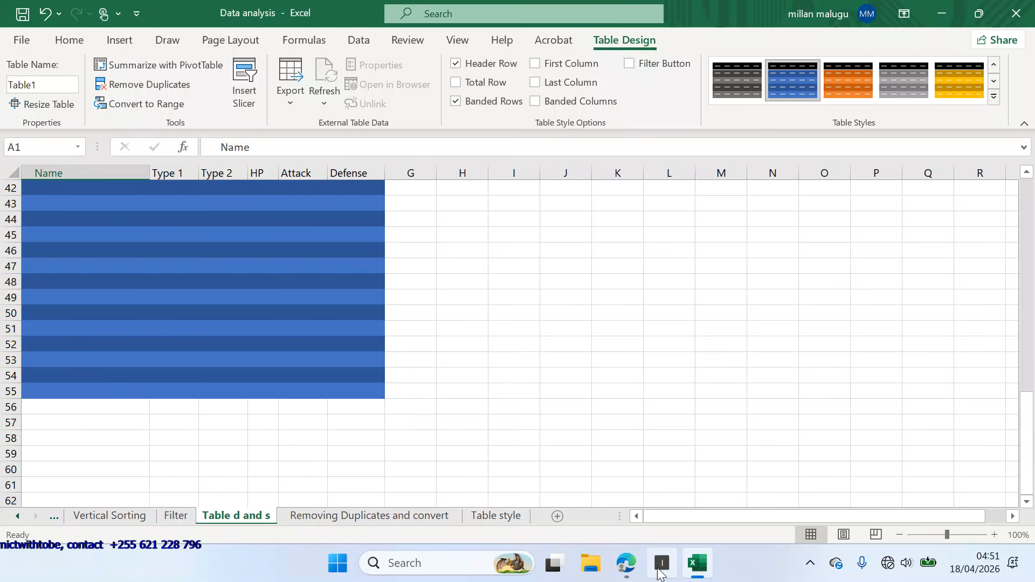
- Switch to the Data analysis2.pdf notes in Edge and read the Table Resize section
{"action": "left_click", "coordinate": [627, 564]}
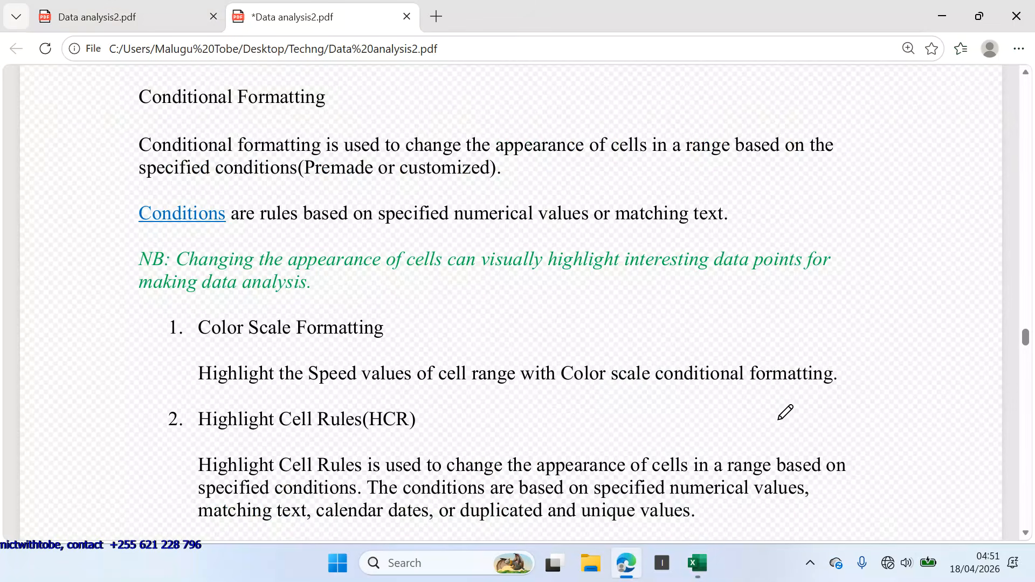
{"action": "scroll", "coordinate": [793, 410], "scroll_direction": "up", "scroll_amount": 6}
{"action": "scroll", "coordinate": [797, 410], "scroll_direction": "up", "scroll_amount": 15}
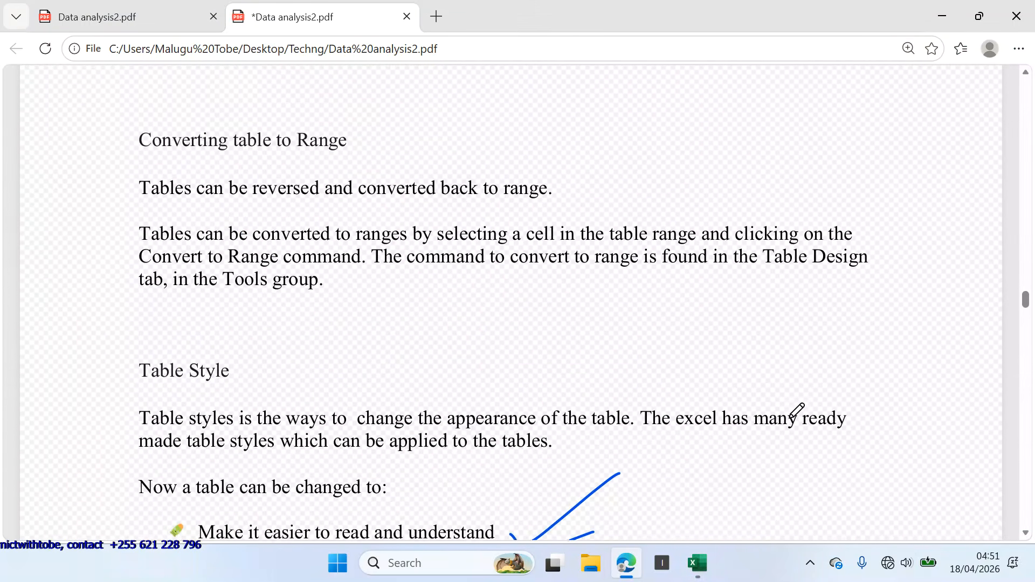
{"action": "scroll", "coordinate": [797, 411], "scroll_direction": "up", "scroll_amount": 7}
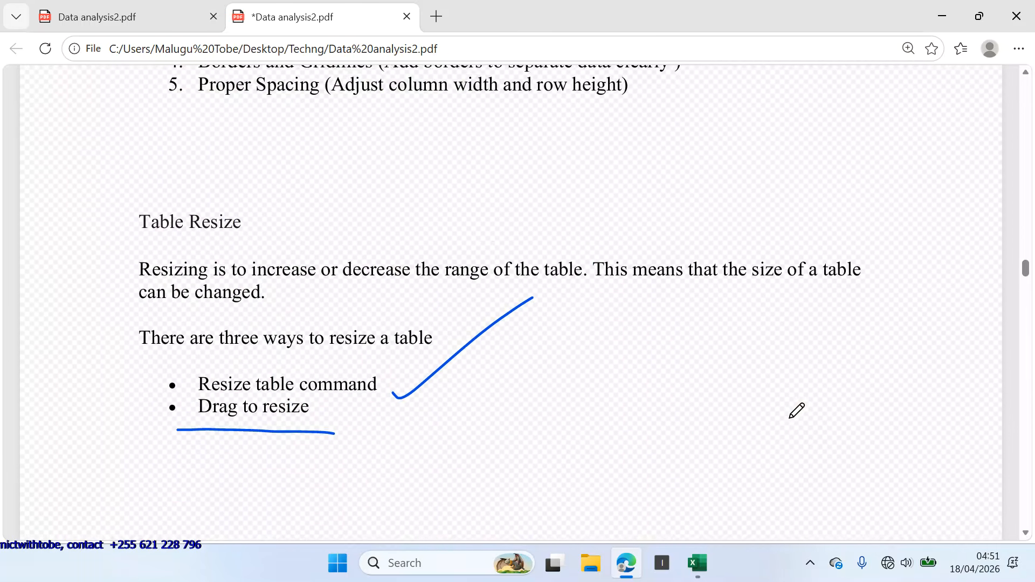
{"action": "scroll", "coordinate": [797, 411], "scroll_direction": "down", "scroll_amount": 1}
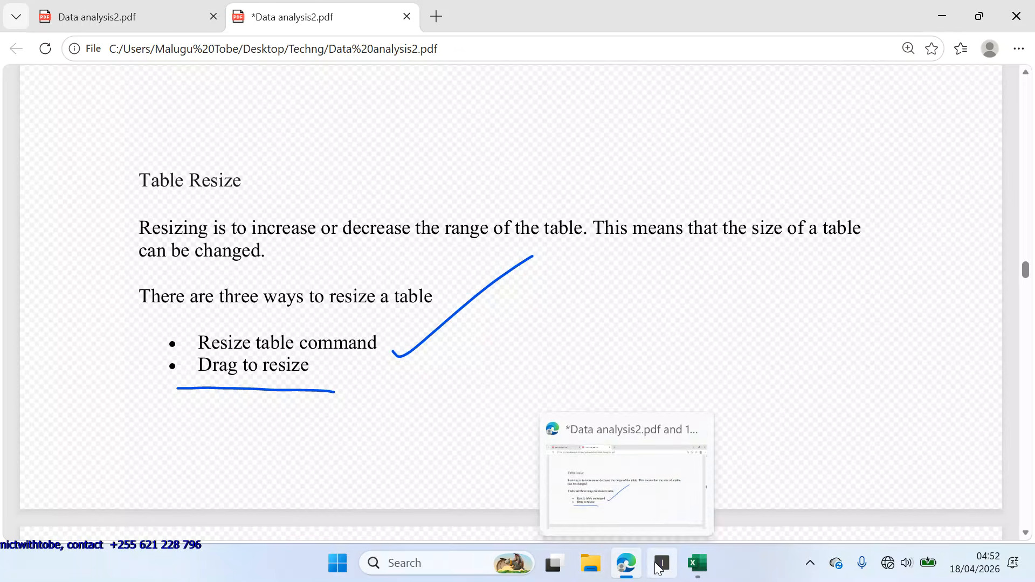
- Switch back to Excel and resize the table to the range A1 to F22 with the Resize Table command
{"action": "left_click", "coordinate": [690, 570]}
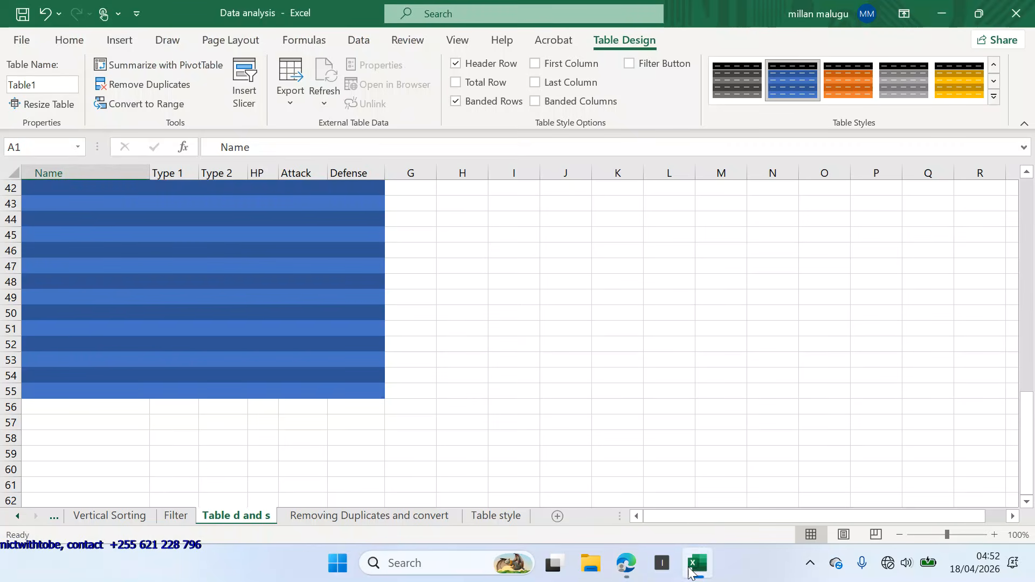
{"action": "scroll", "coordinate": [499, 308], "scroll_direction": "up", "scroll_amount": 13}
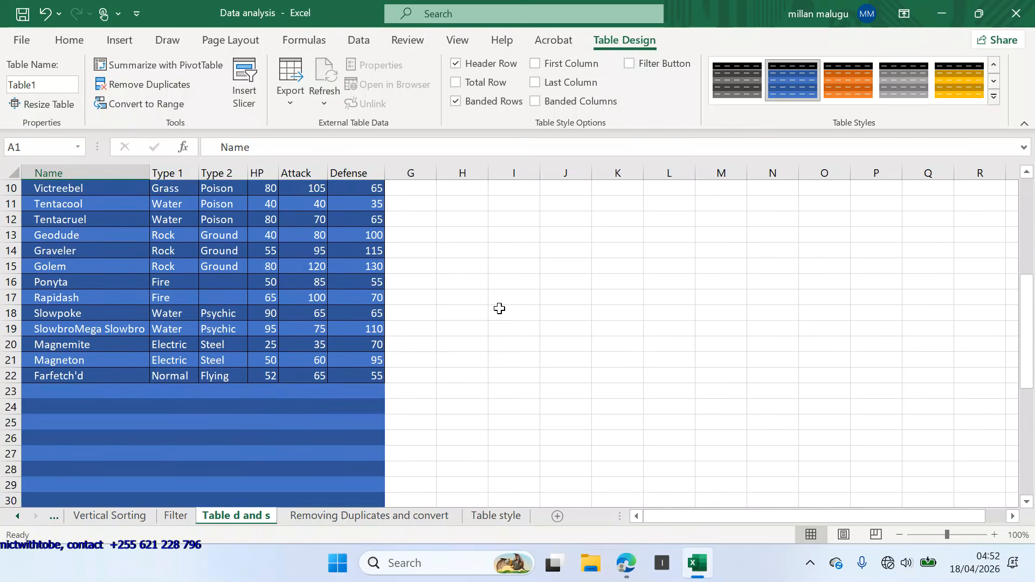
{"action": "scroll", "coordinate": [499, 308], "scroll_direction": "down", "scroll_amount": 1}
{"action": "scroll", "coordinate": [500, 308], "scroll_direction": "up", "scroll_amount": 2}
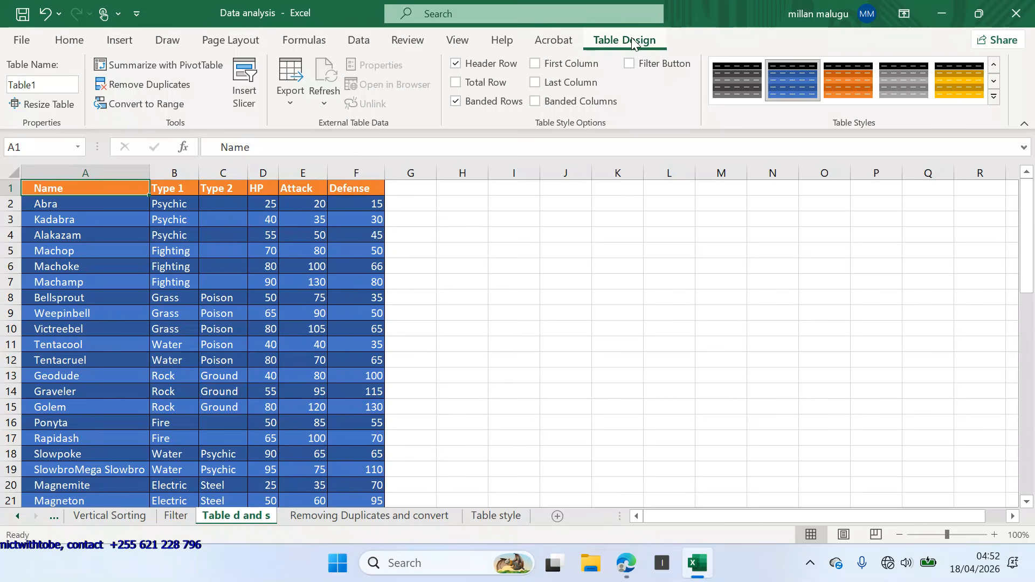
{"action": "left_click", "coordinate": [44, 105]}
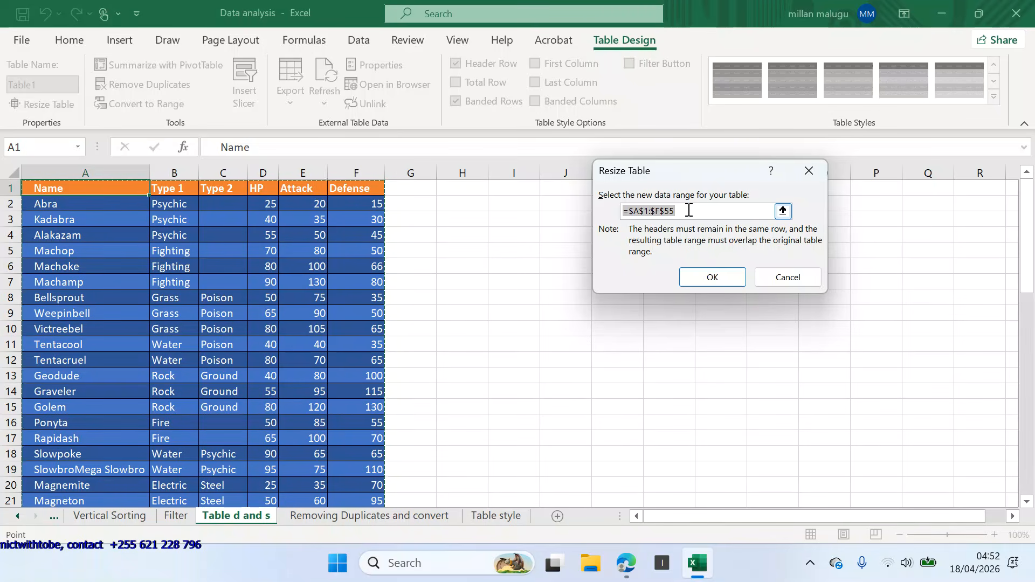
{"action": "left_click", "coordinate": [689, 210]}
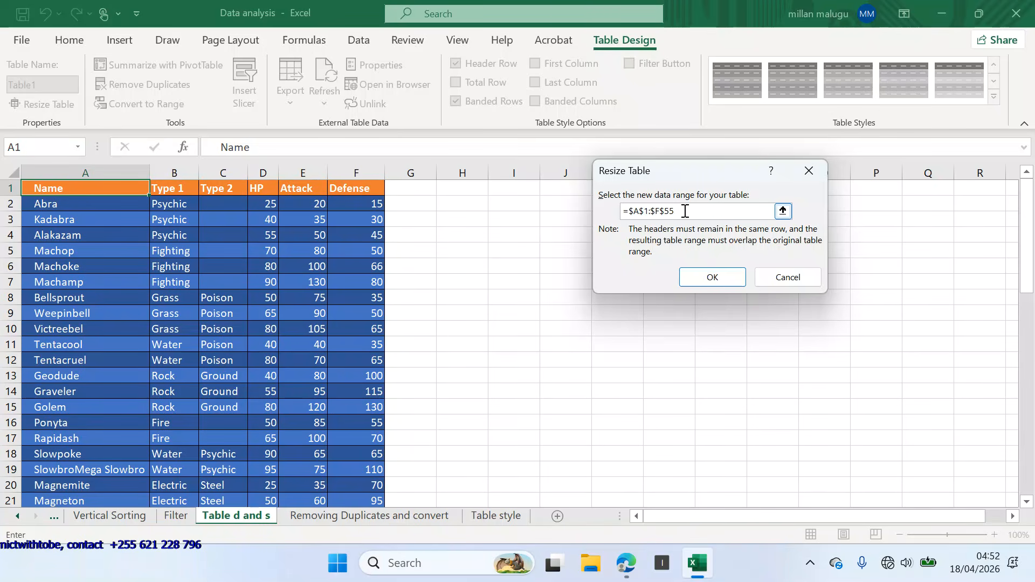
{"action": "key", "text": "BackSpace"}
{"action": "key", "text": "BackSpace"}
{"action": "type", "text": "22"}
{"action": "left_click", "coordinate": [723, 278]}
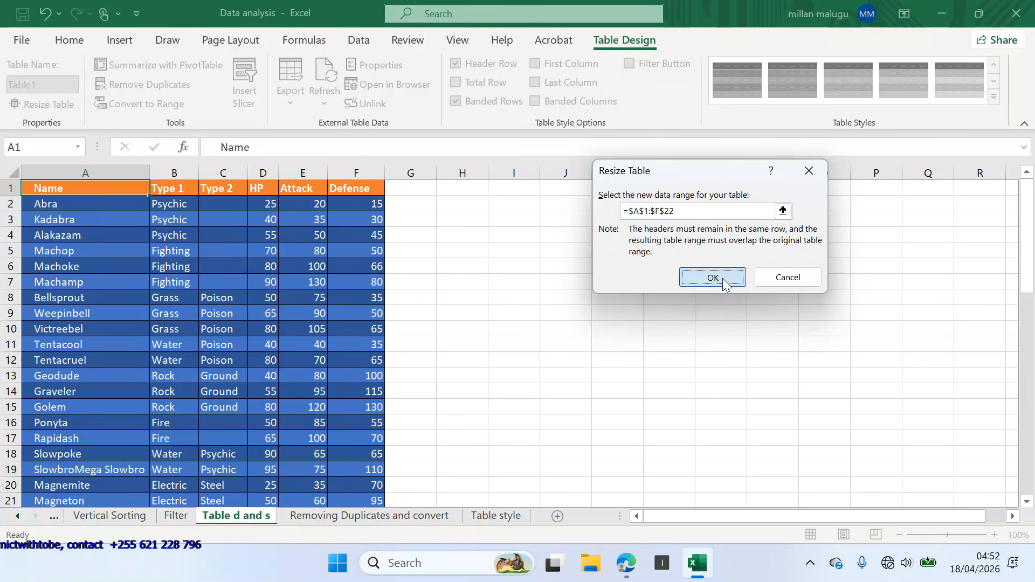
{"action": "scroll", "coordinate": [519, 343], "scroll_direction": "down", "scroll_amount": 3}
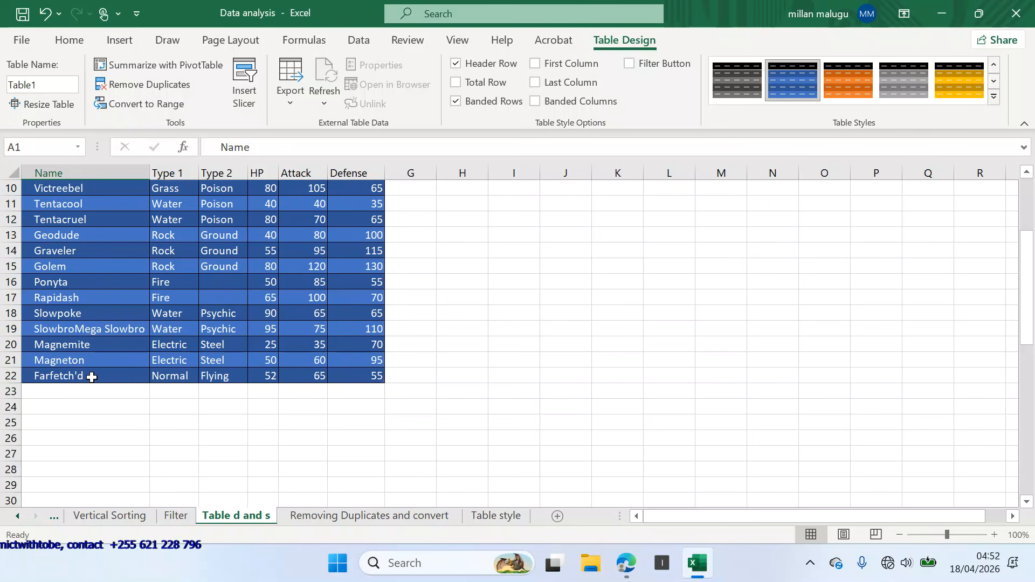
- Shrink the table to the range A1 to F16 with the Resize Table command
{"action": "left_click", "coordinate": [371, 374]}
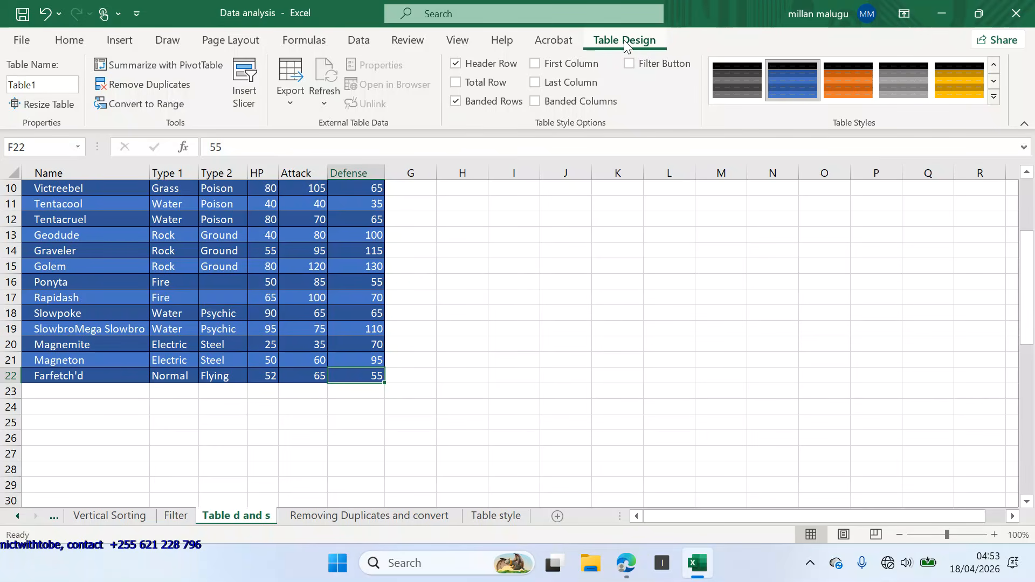
{"action": "left_click", "coordinate": [37, 105]}
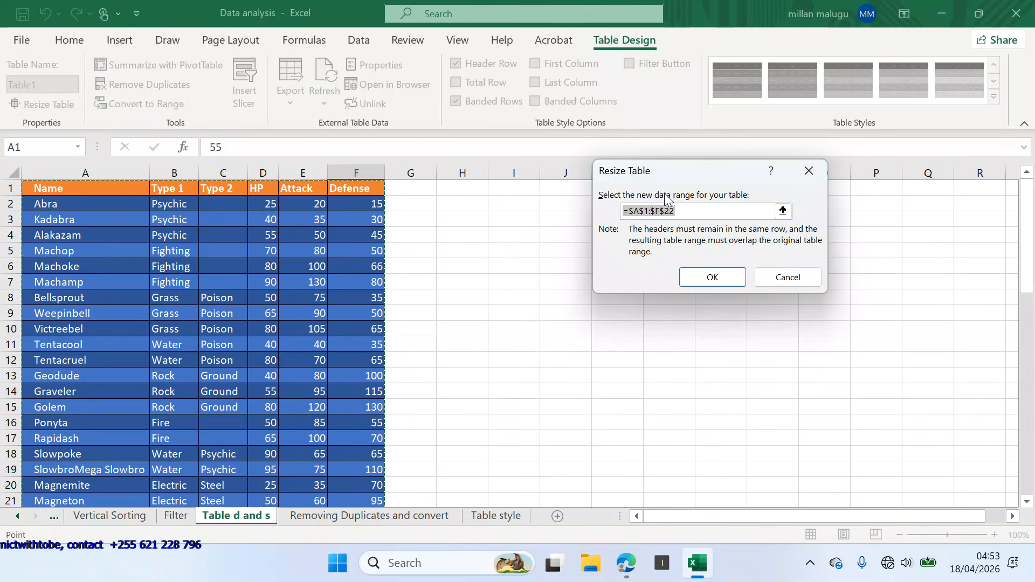
{"action": "left_click", "coordinate": [679, 210]}
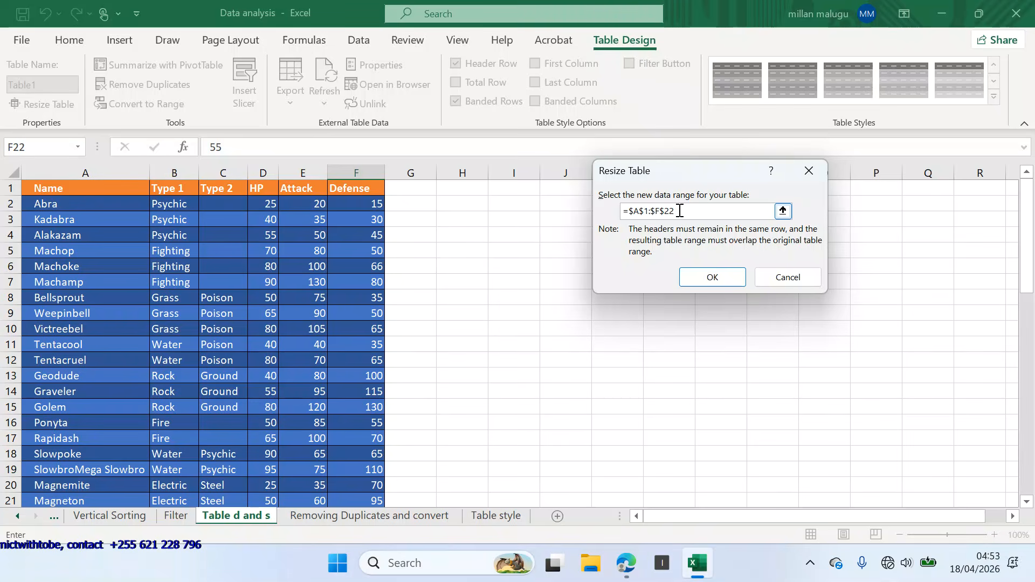
{"action": "key", "text": "BackSpace"}
{"action": "key", "text": "BackSpace"}
{"action": "type", "text": "16"}
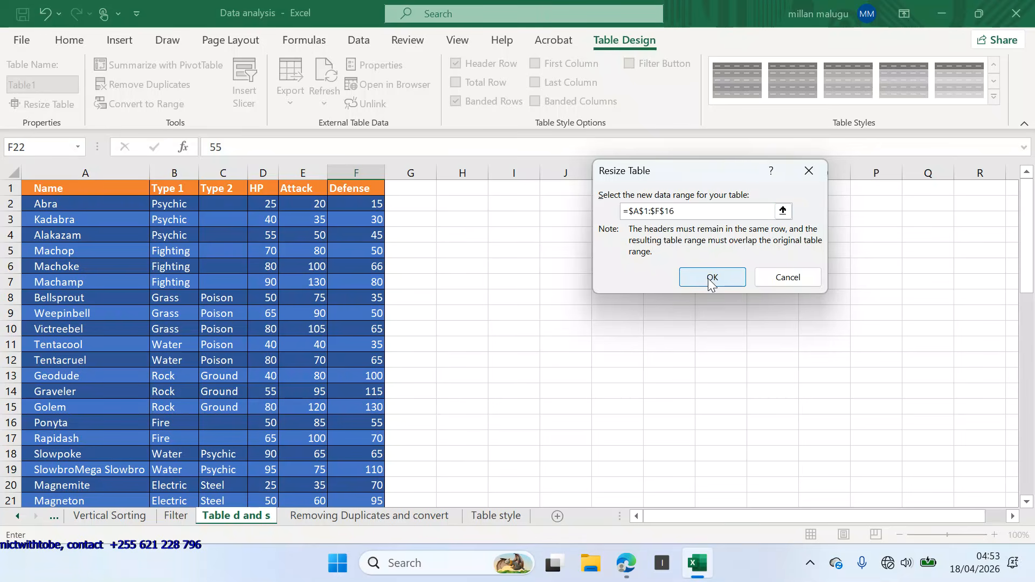
{"action": "left_click", "coordinate": [712, 278]}
{"action": "scroll", "coordinate": [488, 333], "scroll_direction": "down", "scroll_amount": 3}
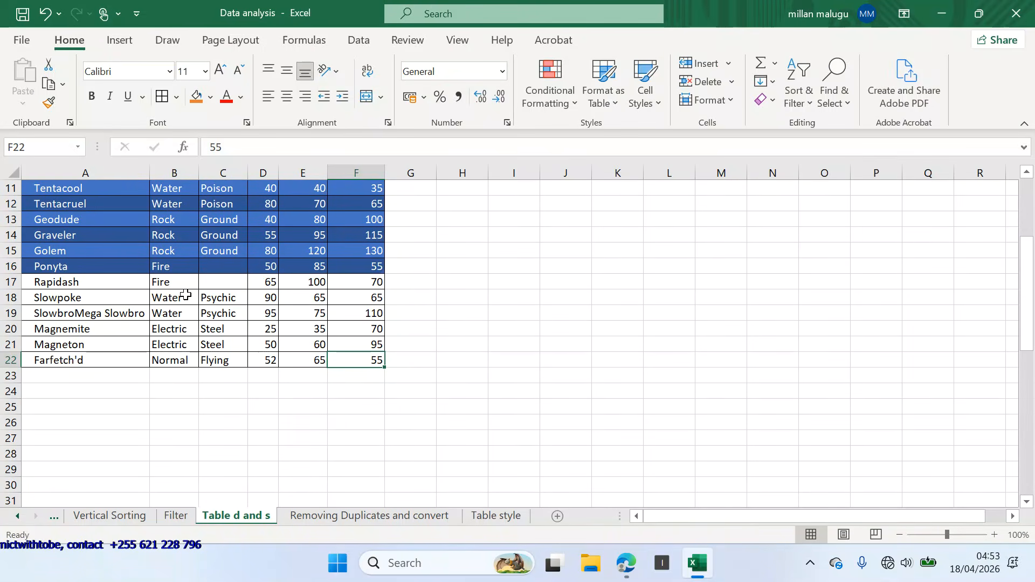
- Examine the records below the table, from Rapidash to Farfetch'd, and the corner of the table's last cell F16
{"action": "left_click_drag", "start_coordinate": [359, 282], "coordinate": [67, 400]}
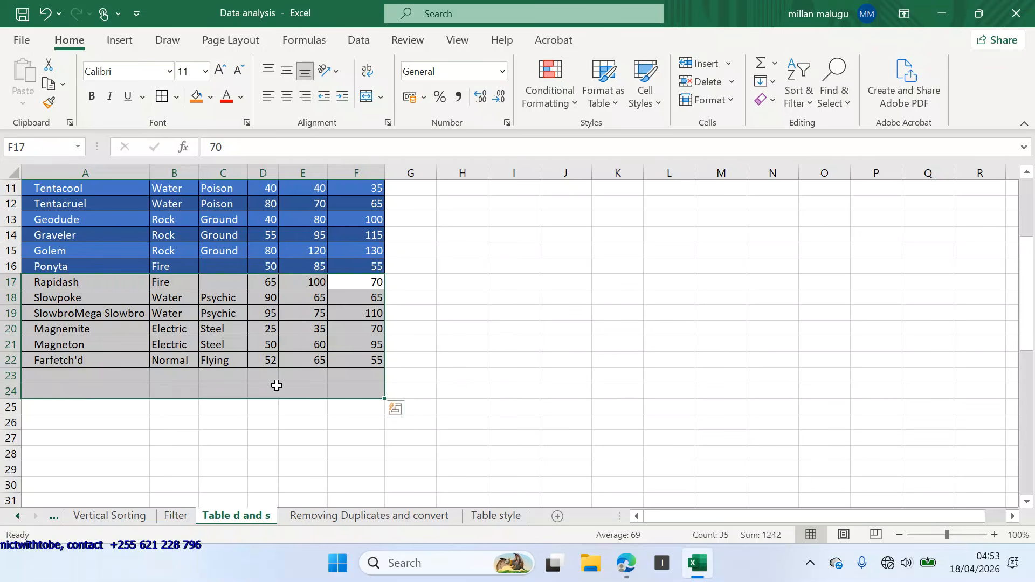
{"action": "left_click", "coordinate": [472, 391]}
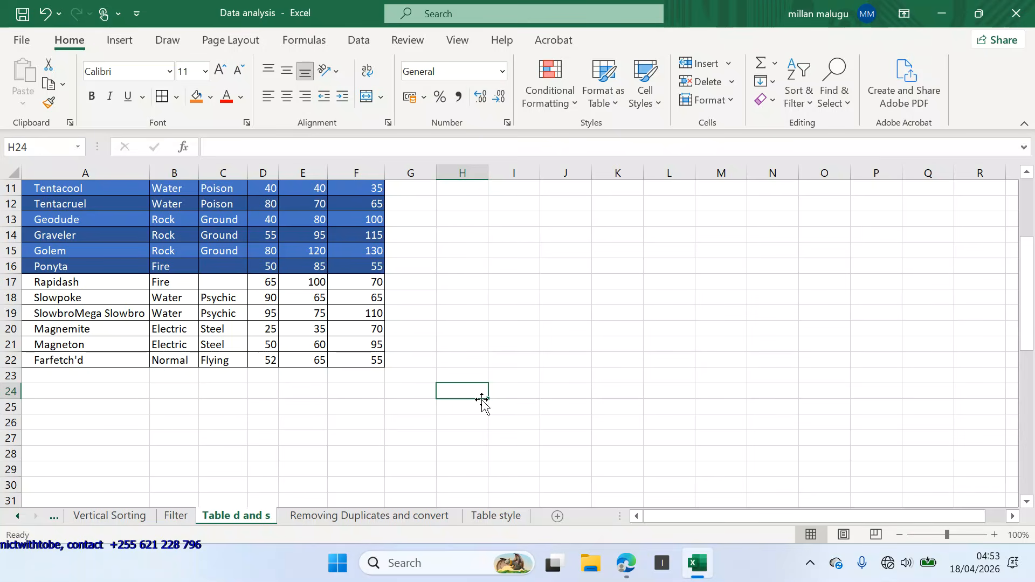
{"action": "left_click", "coordinate": [377, 267]}
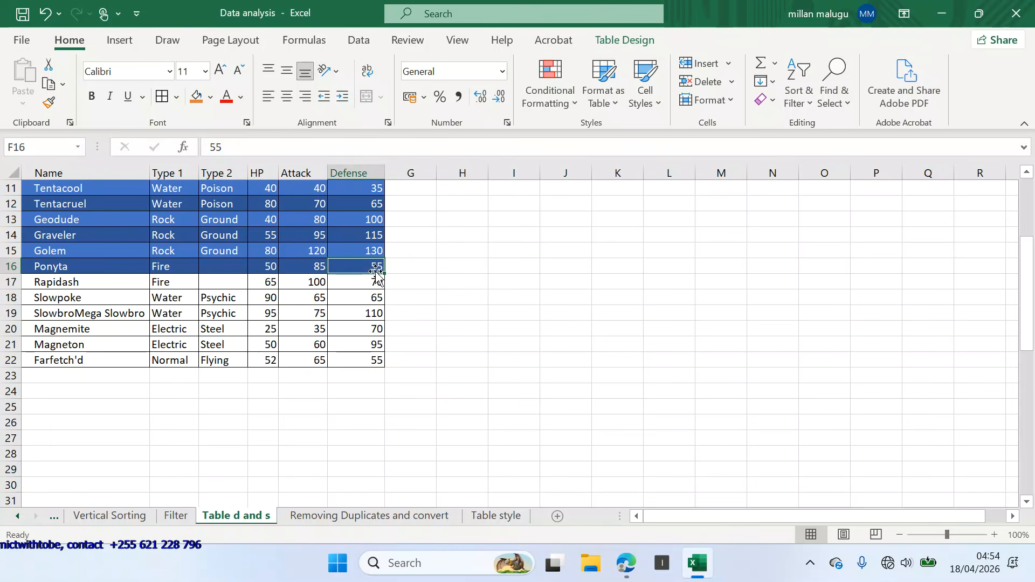
{"action": "left_click", "coordinate": [395, 278]}
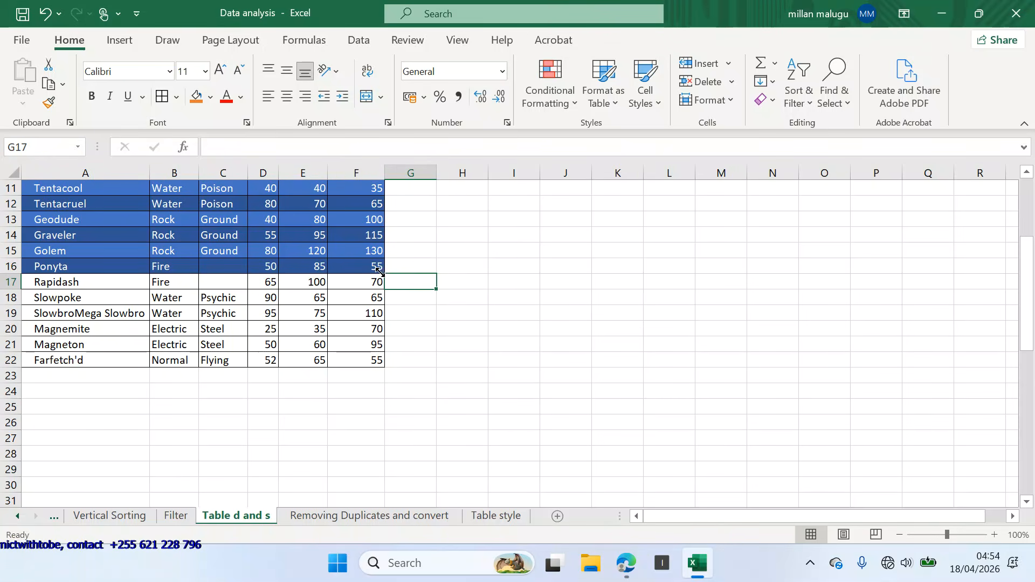
- Shrink the table's range to A1 to D16 directly on the sheet
{"action": "left_click", "coordinate": [377, 267]}
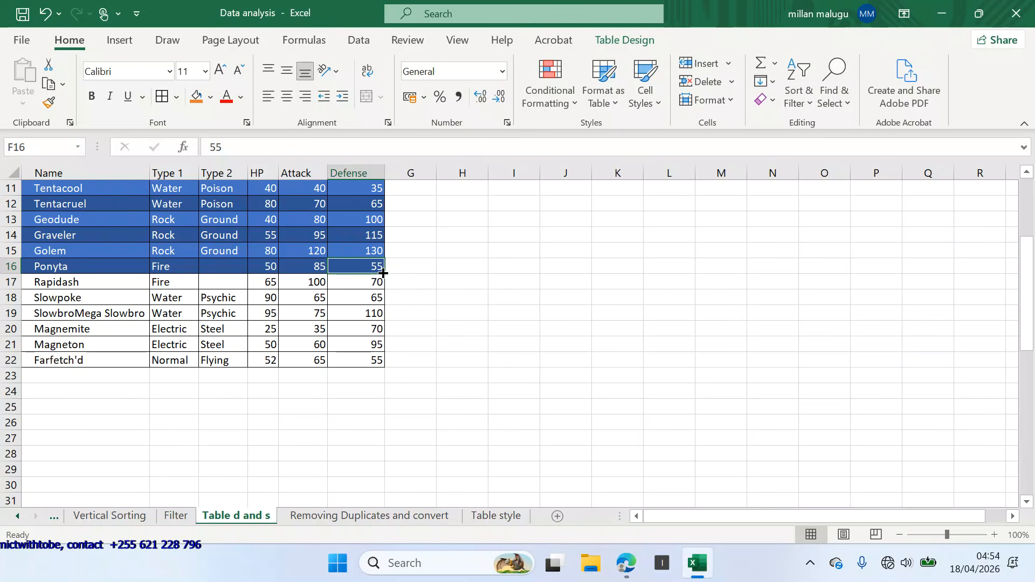
{"action": "left_click", "coordinate": [413, 294]}
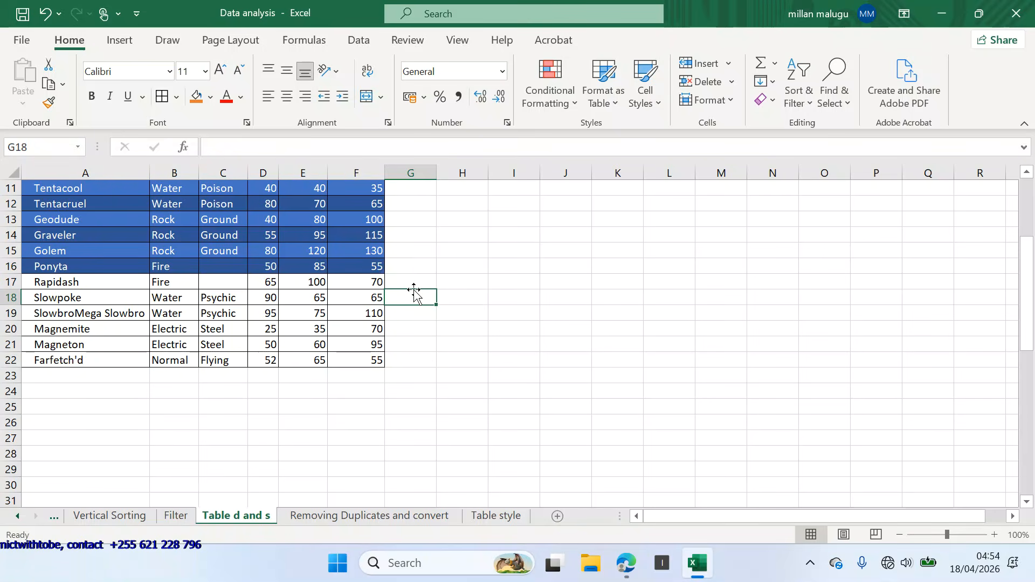
{"action": "left_click", "coordinate": [442, 339]}
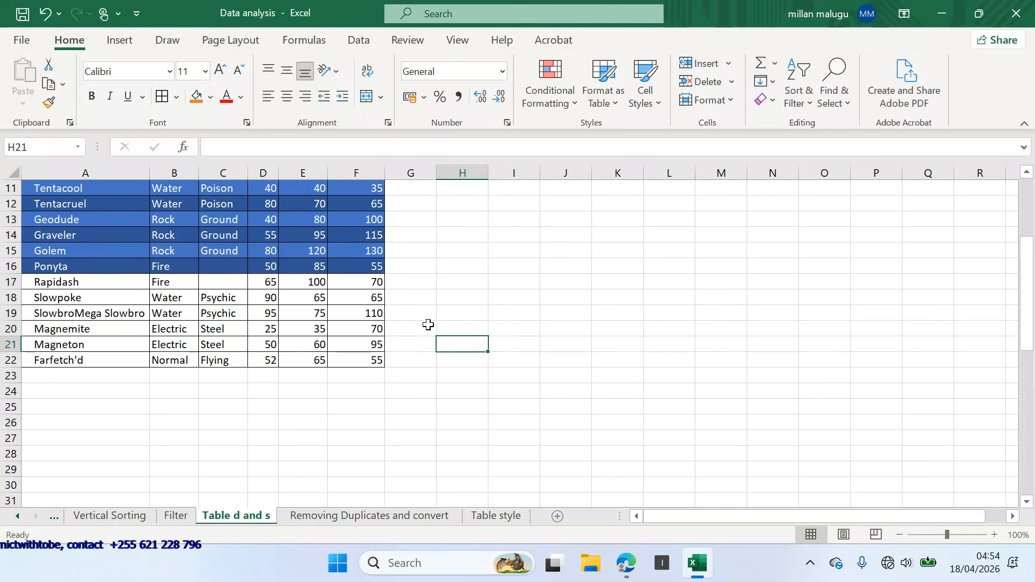
{"action": "scroll", "coordinate": [429, 330], "scroll_direction": "up", "scroll_amount": 2}
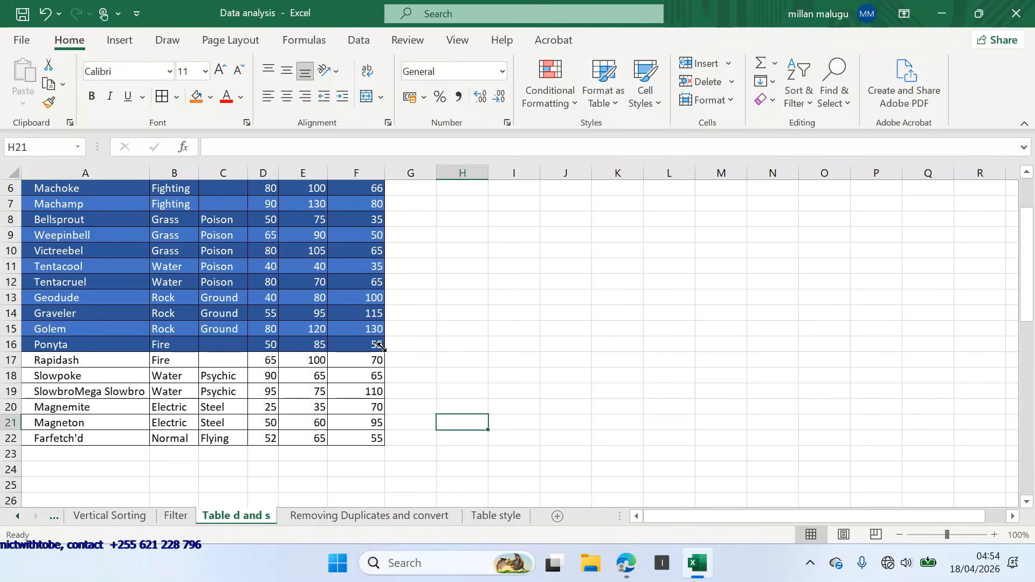
{"action": "left_click_drag", "start_coordinate": [381, 346], "coordinate": [346, 351]}
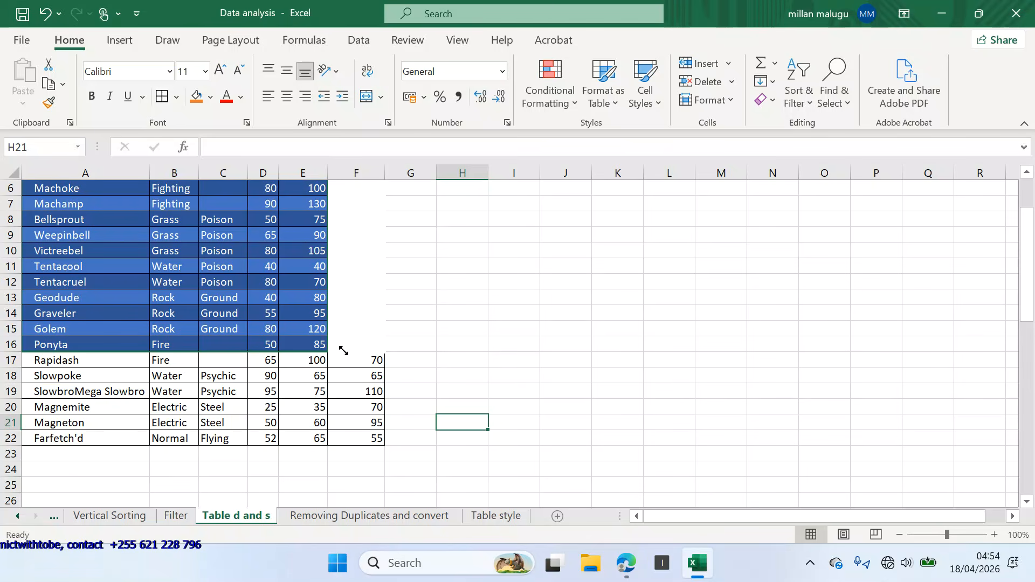
{"action": "left_click_drag", "start_coordinate": [344, 351], "coordinate": [295, 344]}
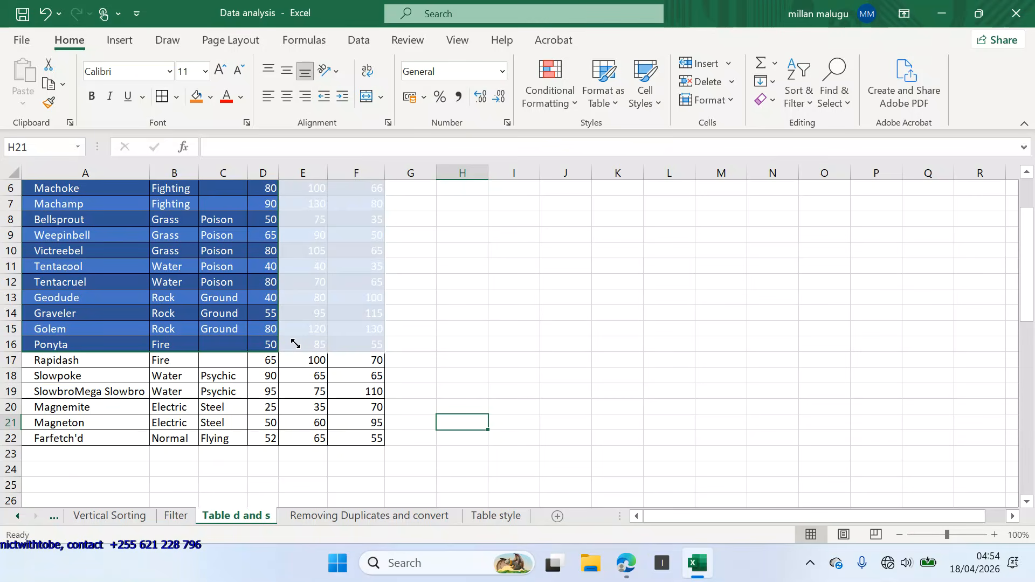
{"action": "left_click_drag", "start_coordinate": [296, 344], "coordinate": [293, 342]}
{"action": "scroll", "coordinate": [483, 294], "scroll_direction": "up", "scroll_amount": 2}
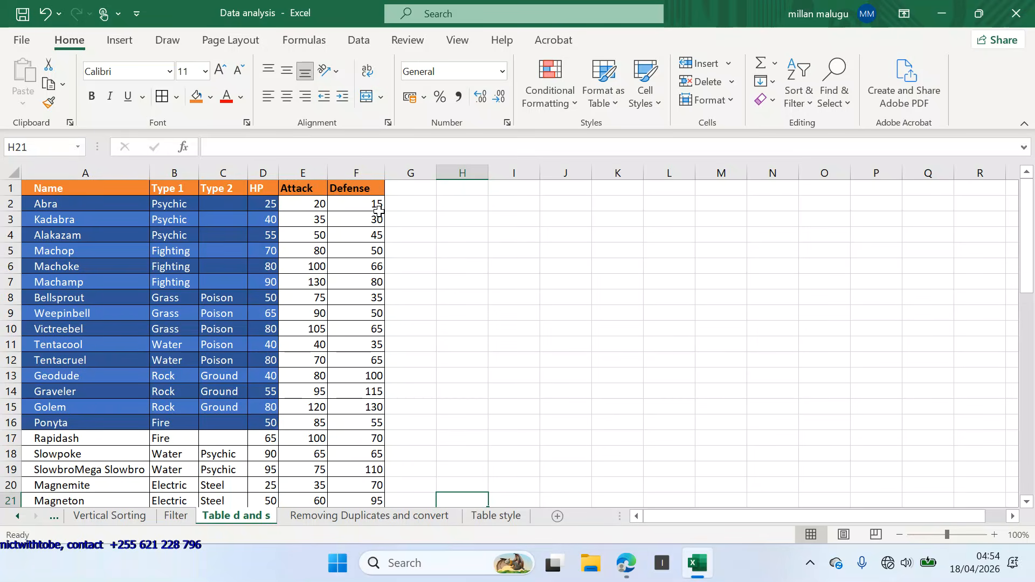
- Extend the table's range back out to A1 to F16 directly on the sheet
{"action": "scroll", "coordinate": [391, 292], "scroll_direction": "down", "scroll_amount": 2}
{"action": "scroll", "coordinate": [392, 292], "scroll_direction": "up", "scroll_amount": 2}
{"action": "left_click", "coordinate": [268, 423]}
{"action": "scroll", "coordinate": [510, 349], "scroll_direction": "down", "scroll_amount": 3}
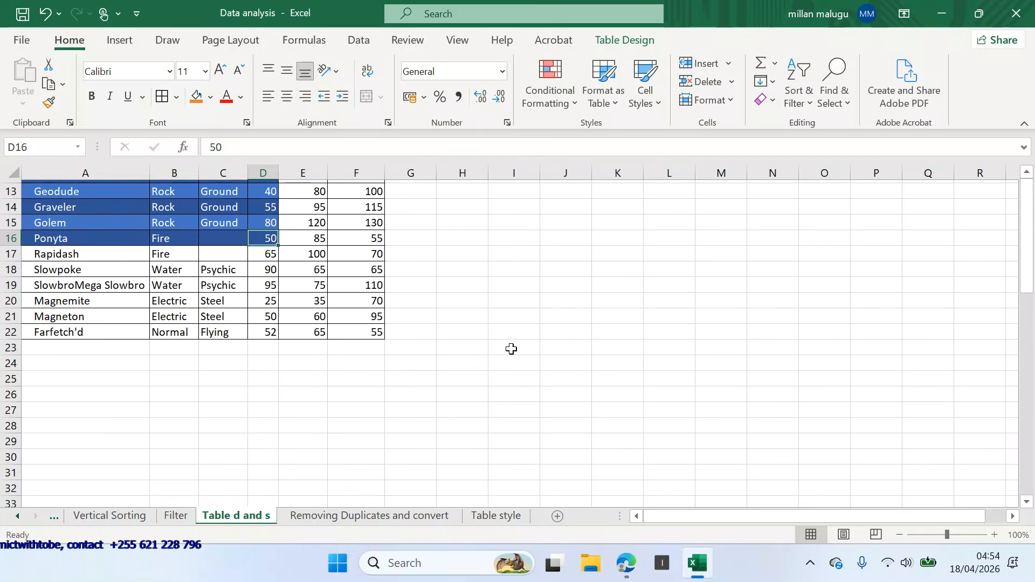
{"action": "scroll", "coordinate": [510, 349], "scroll_direction": "up", "scroll_amount": 1}
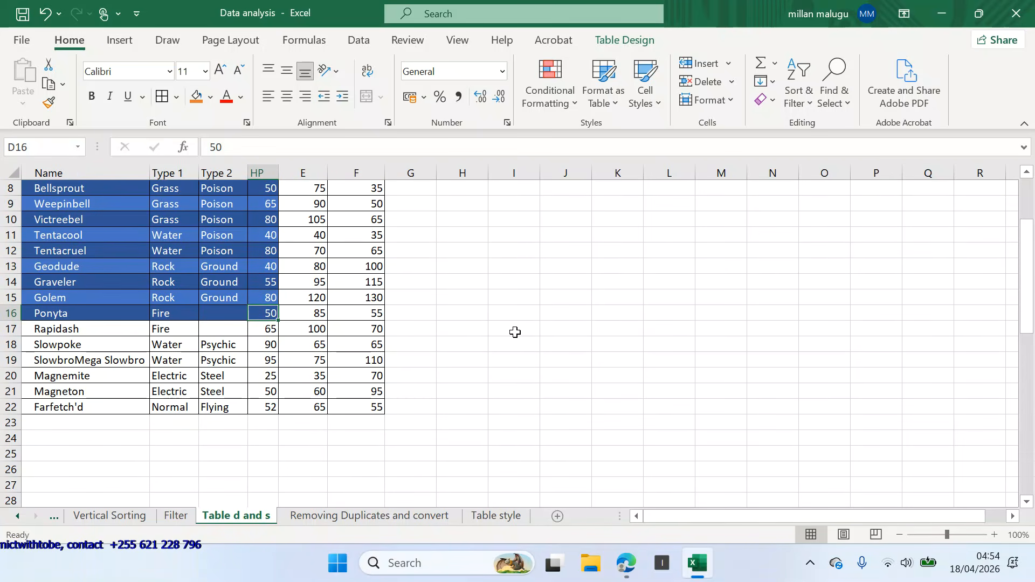
{"action": "left_click", "coordinate": [532, 389]}
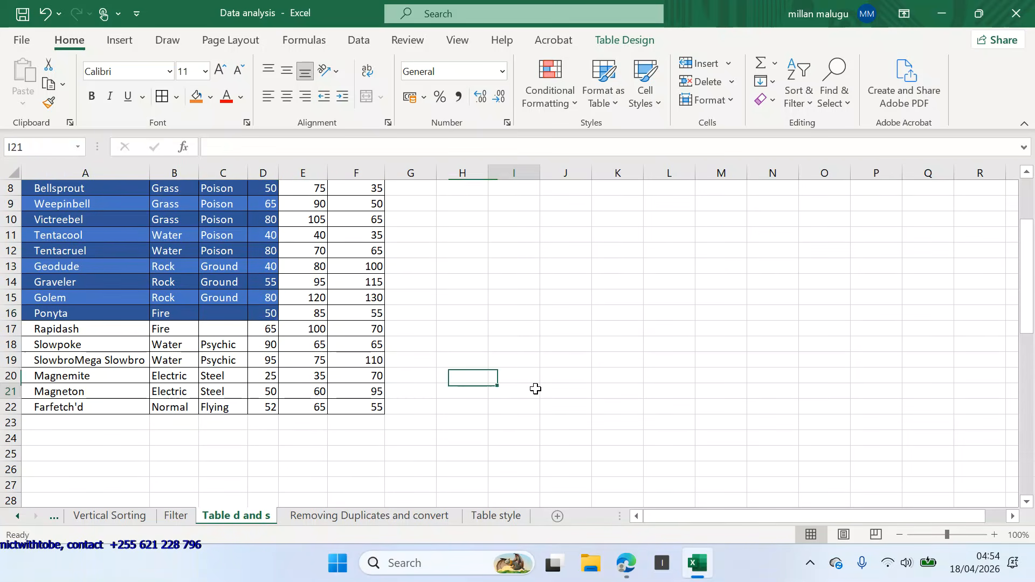
{"action": "left_click", "coordinate": [269, 315]}
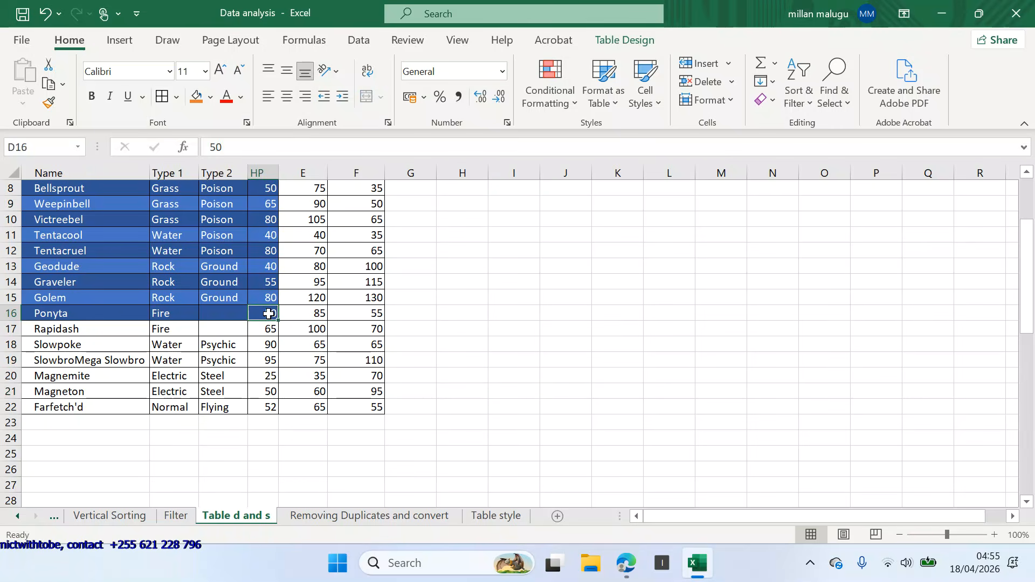
{"action": "mouse_move", "coordinate": [278, 323]}
{"action": "left_mouse_down"}
{"action": "mouse_move", "coordinate": [334, 383]}
{"action": "mouse_move", "coordinate": [272, 321]}
{"action": "left_mouse_up"}
{"action": "left_click", "coordinate": [447, 314]}
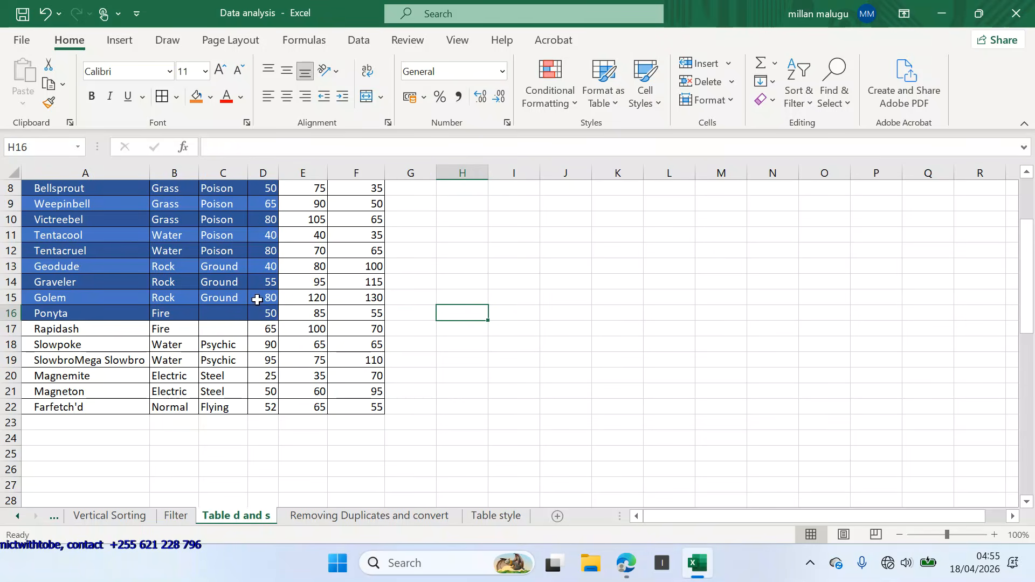
{"action": "mouse_move", "coordinate": [276, 319]}
{"action": "left_mouse_down"}
{"action": "mouse_move", "coordinate": [350, 401]}
{"action": "mouse_move", "coordinate": [404, 423]}
{"action": "mouse_move", "coordinate": [389, 448]}
{"action": "mouse_move", "coordinate": [394, 416]}
{"action": "mouse_move", "coordinate": [342, 388]}
{"action": "mouse_move", "coordinate": [377, 404]}
{"action": "mouse_move", "coordinate": [374, 335]}
{"action": "left_mouse_up"}
{"action": "left_click", "coordinate": [497, 371]}
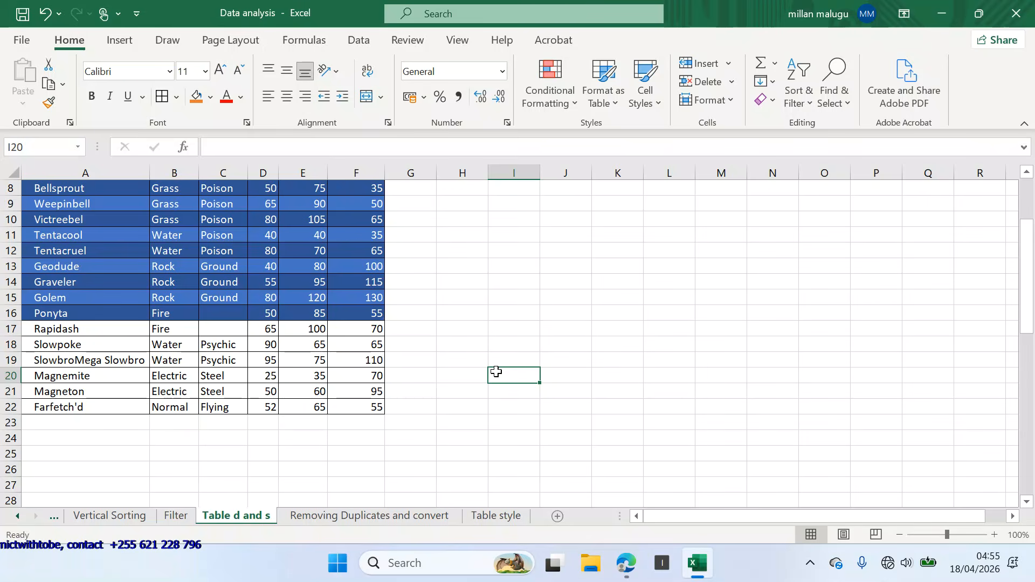
- Add a table column headed "avalable" in G1 and select its cells G2 to G16
{"action": "scroll", "coordinate": [496, 371], "scroll_direction": "up", "scroll_amount": 3}
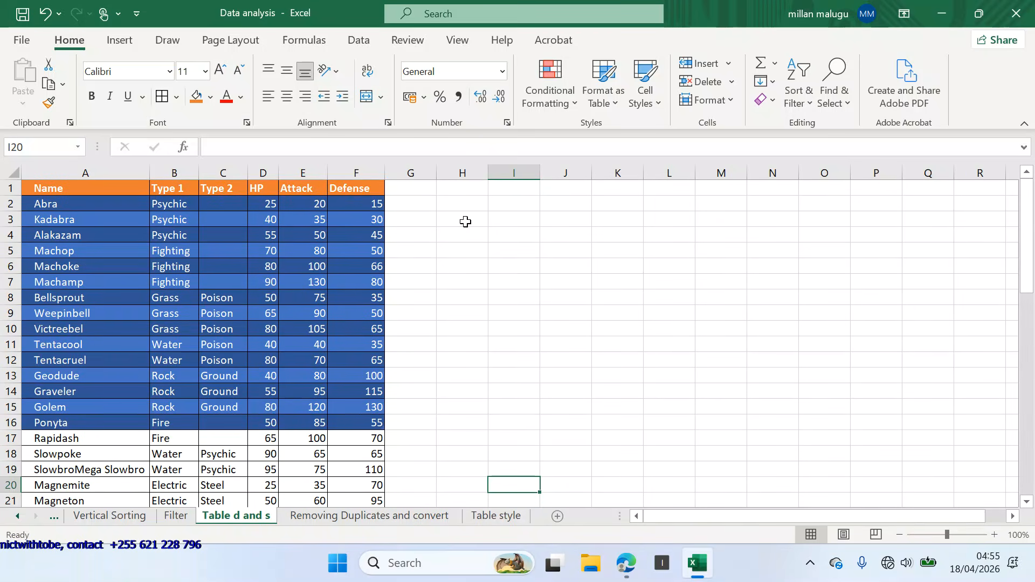
{"action": "left_click", "coordinate": [404, 192]}
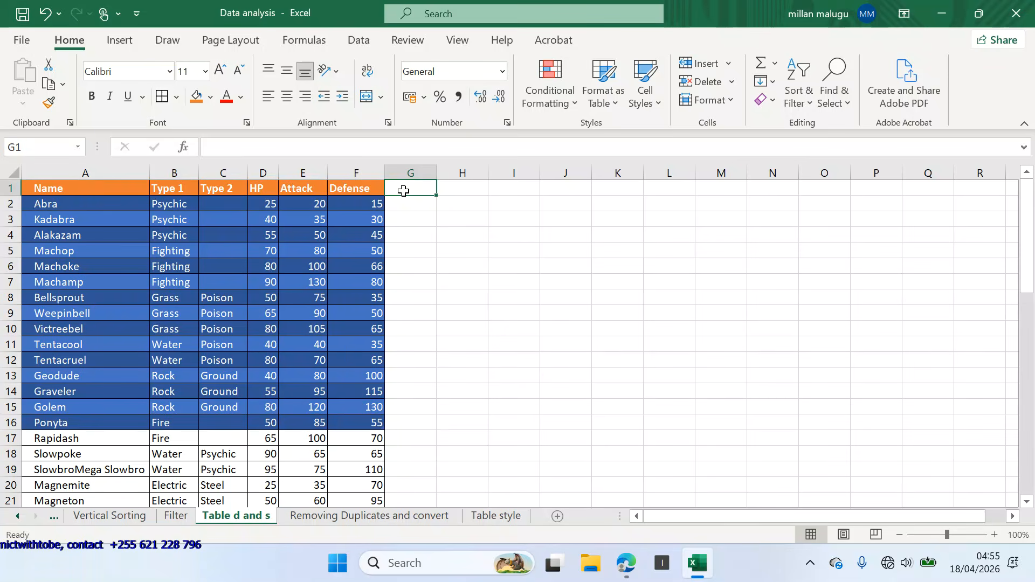
{"action": "type", "text": "AVA"}
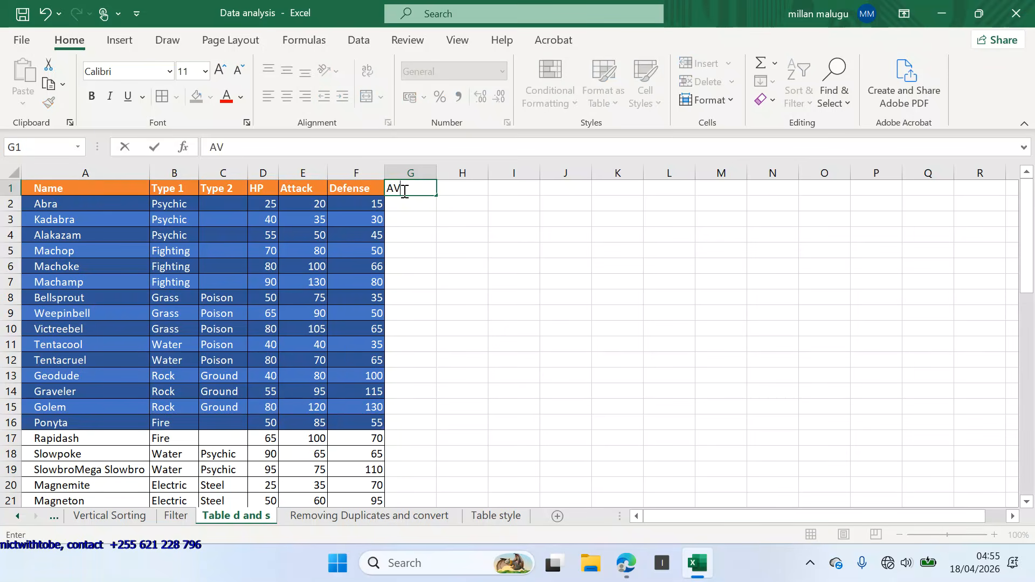
{"action": "key", "text": "BackSpace"}
{"action": "key", "text": "BackSpace"}
{"action": "key", "text": "BackSpace"}
{"action": "type", "text": "avalable"}
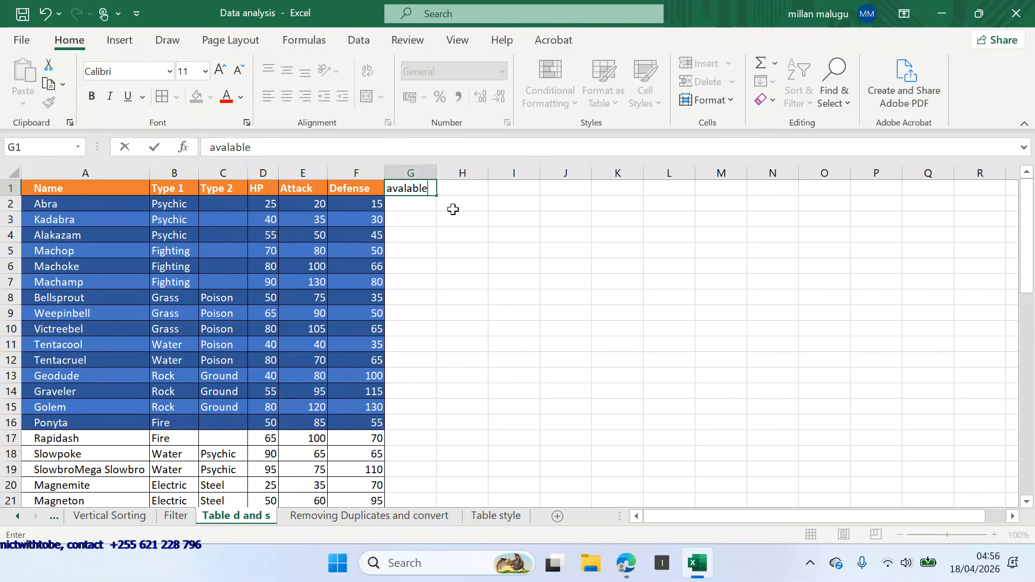
{"action": "left_click", "coordinate": [474, 217]}
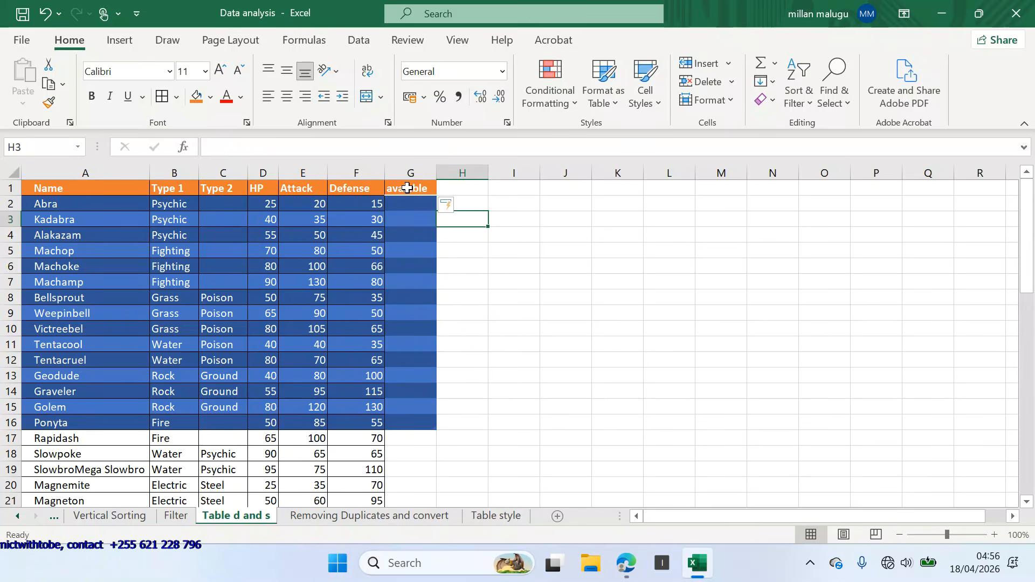
{"action": "left_click", "coordinate": [408, 191]}
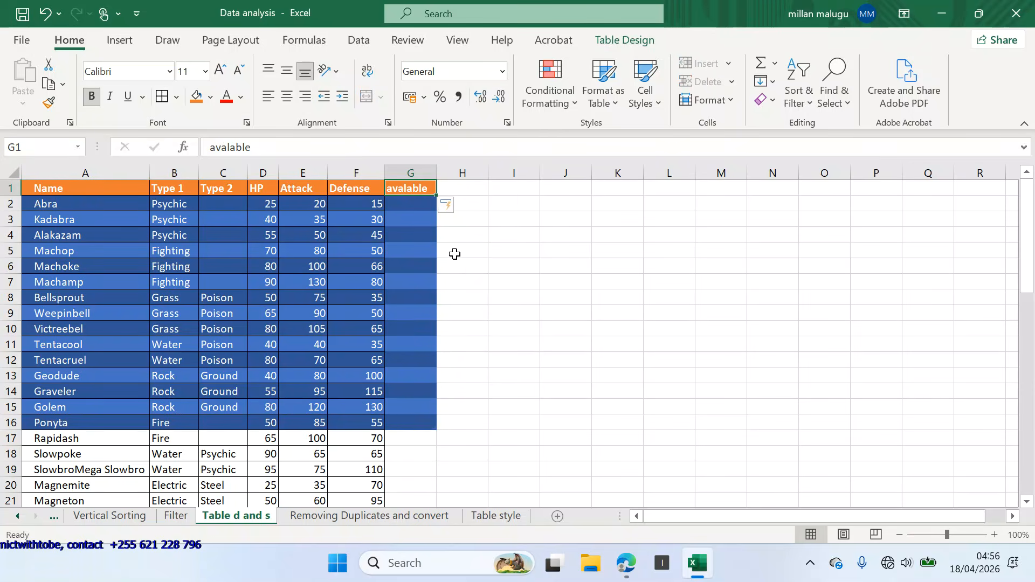
{"action": "left_click", "coordinate": [451, 189]}
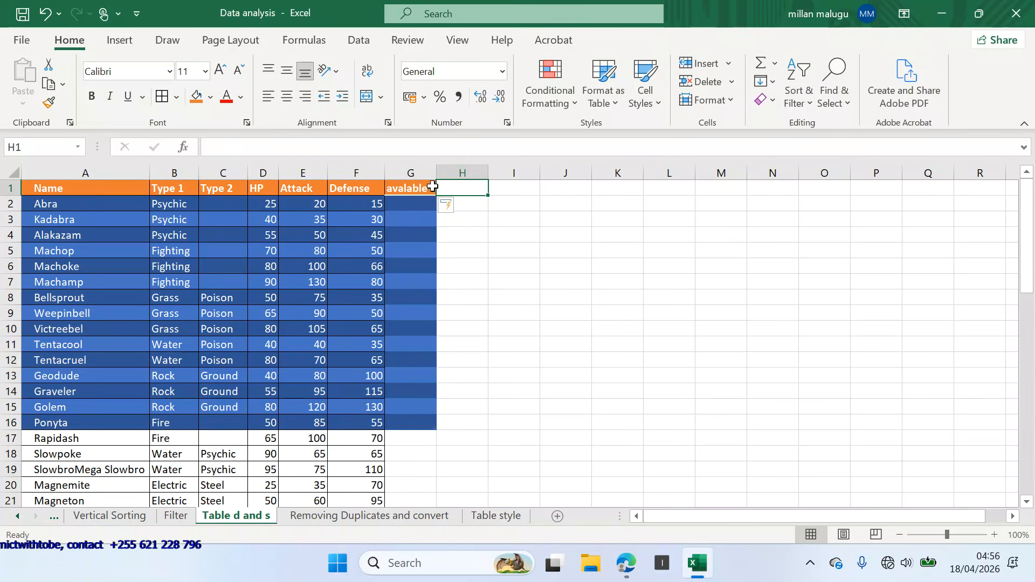
{"action": "left_click", "coordinate": [418, 188]}
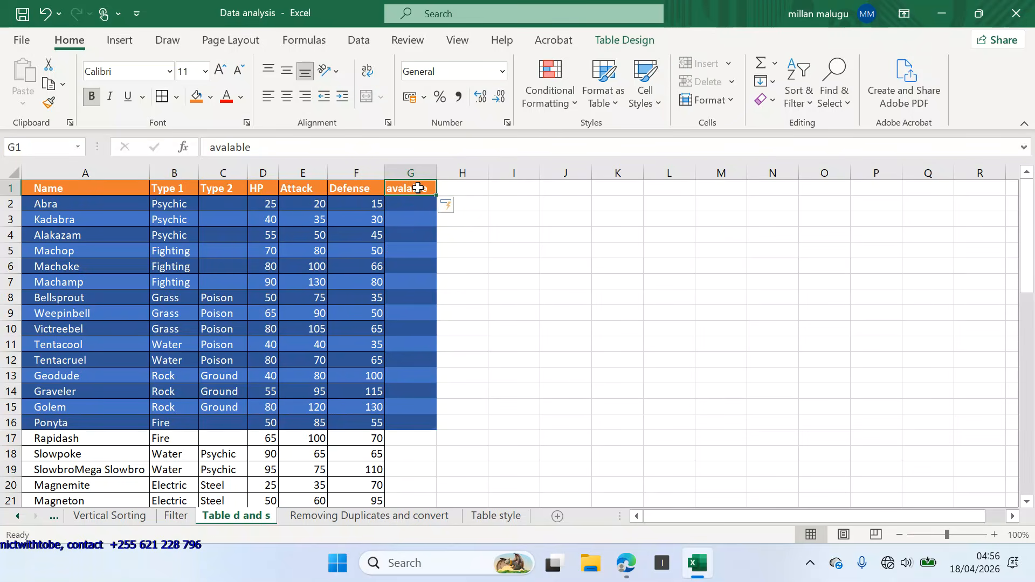
{"action": "left_click", "coordinate": [415, 201]}
{"action": "left_click_drag", "start_coordinate": [415, 201], "coordinate": [409, 421]}
- Add another table column headed "chief" in H1
{"action": "left_click", "coordinate": [464, 193]}
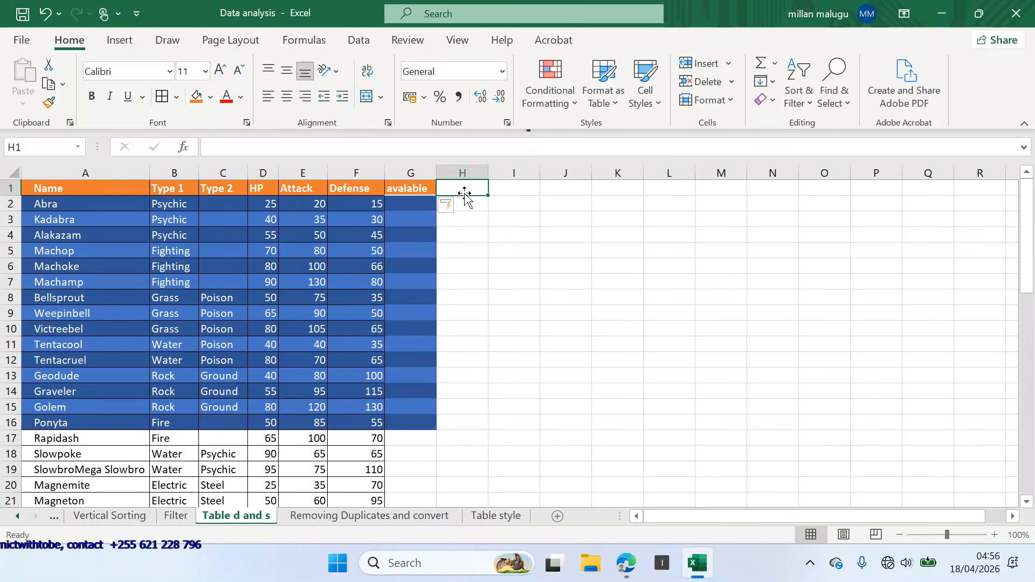
{"action": "type", "text": "chief"}
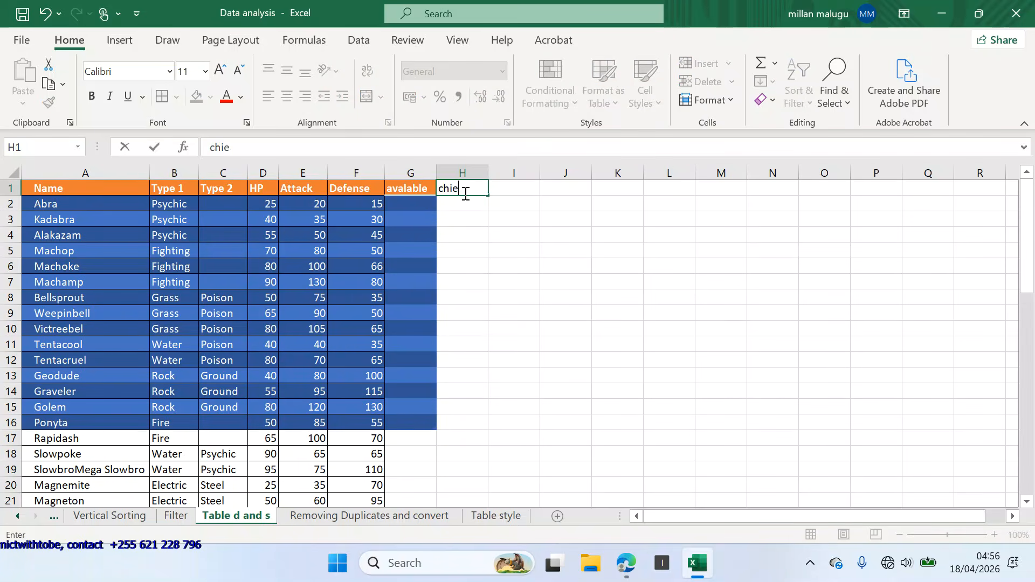
{"action": "left_click", "coordinate": [501, 204]}
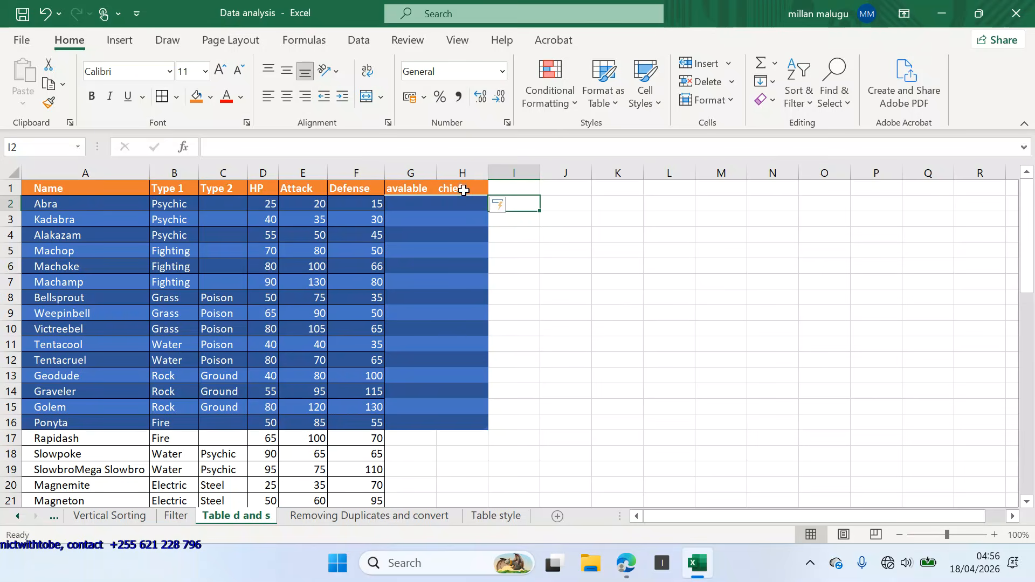
{"action": "left_click", "coordinate": [458, 249]}
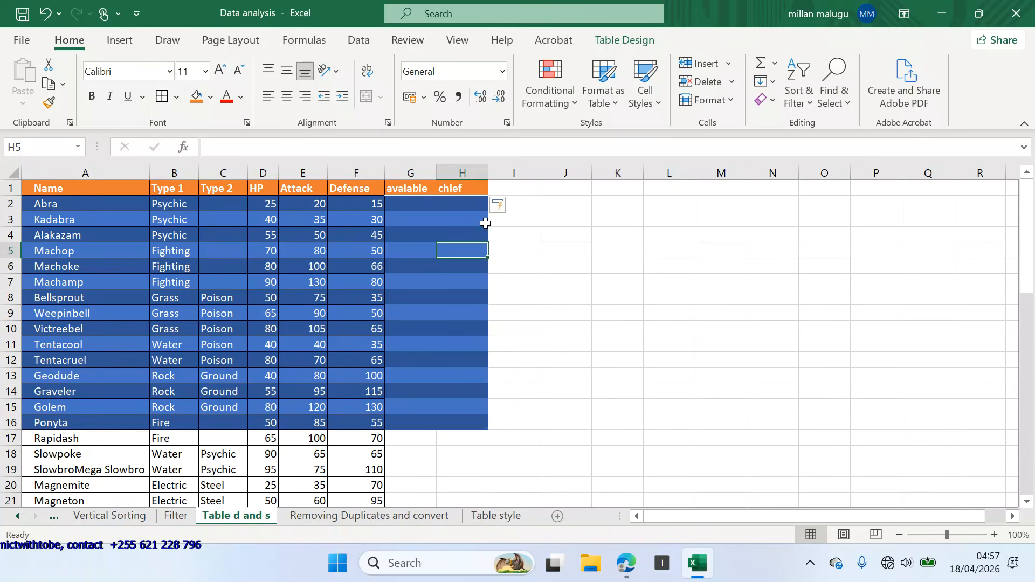
- Look over the Table style sheet, and on the Removing Duplicates and convert sheet fit column F's width to its contents
{"action": "left_click", "coordinate": [495, 516]}
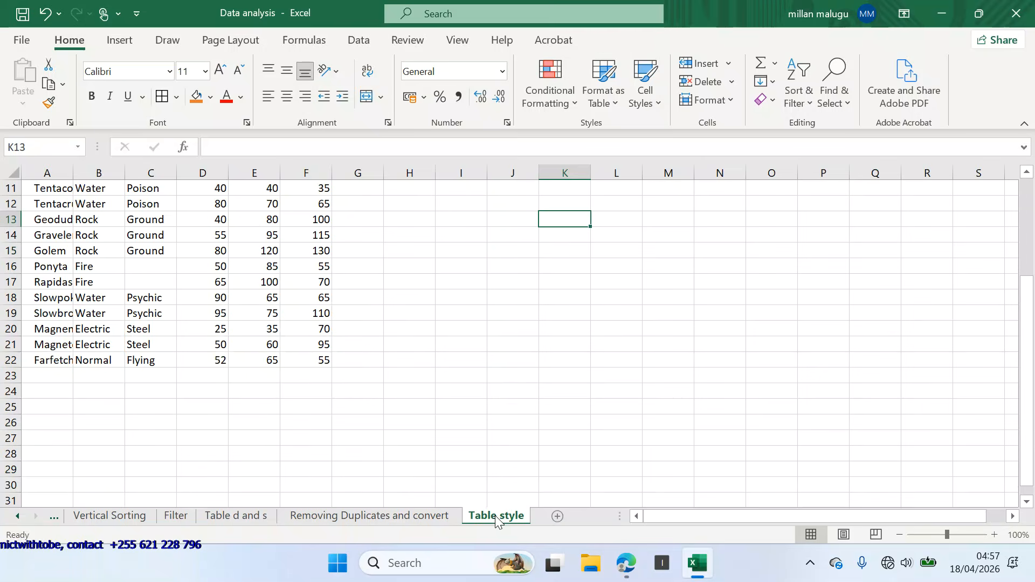
{"action": "scroll", "coordinate": [395, 246], "scroll_direction": "up", "scroll_amount": 4}
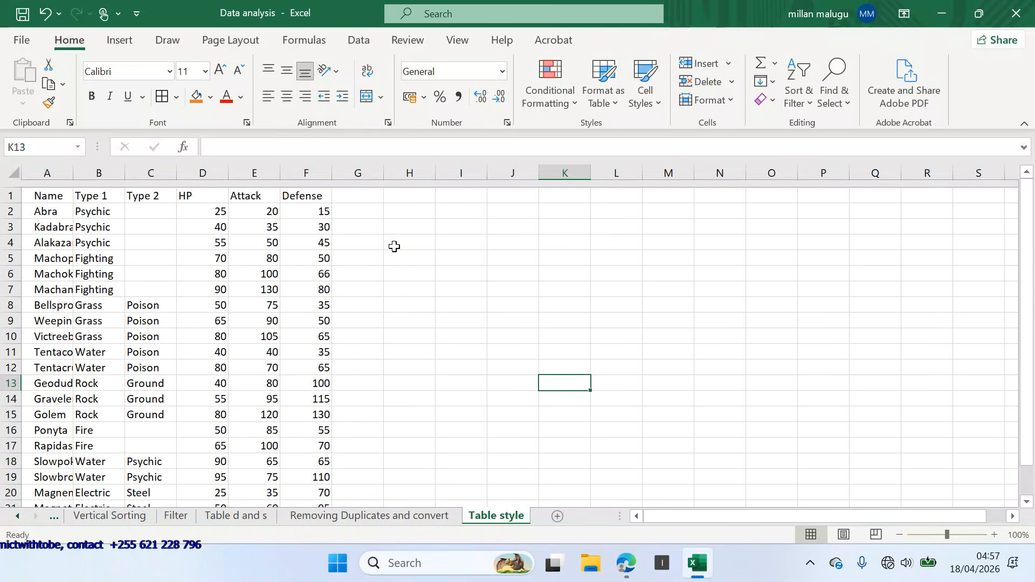
{"action": "scroll", "coordinate": [395, 246], "scroll_direction": "down", "scroll_amount": 2}
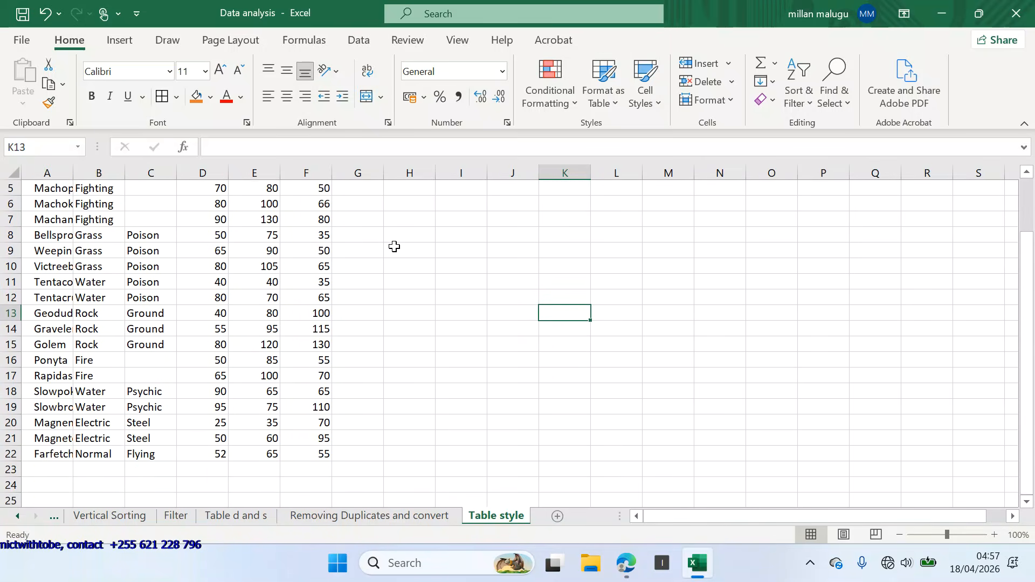
{"action": "left_click", "coordinate": [365, 513]}
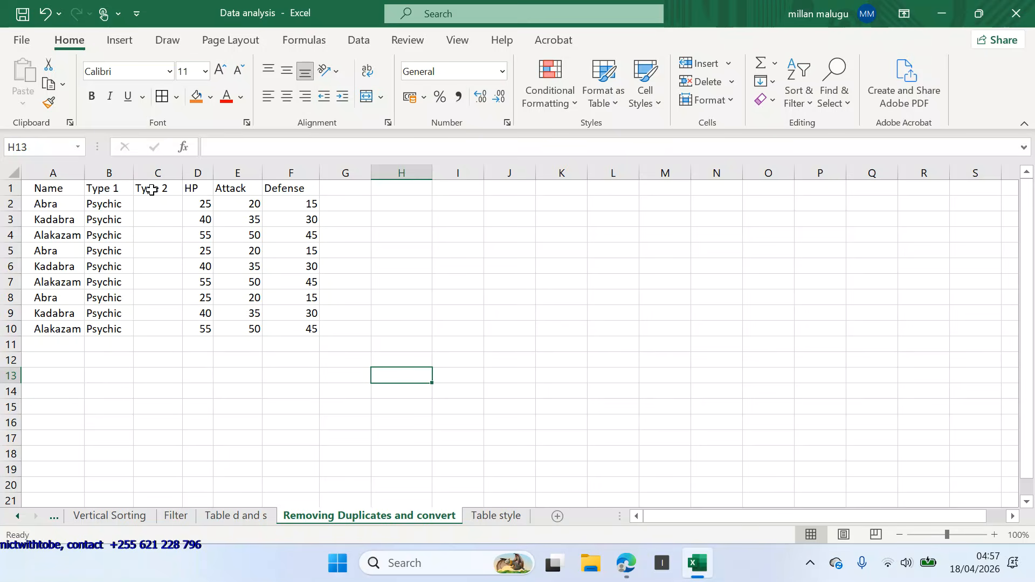
{"action": "left_click", "coordinate": [318, 193]}
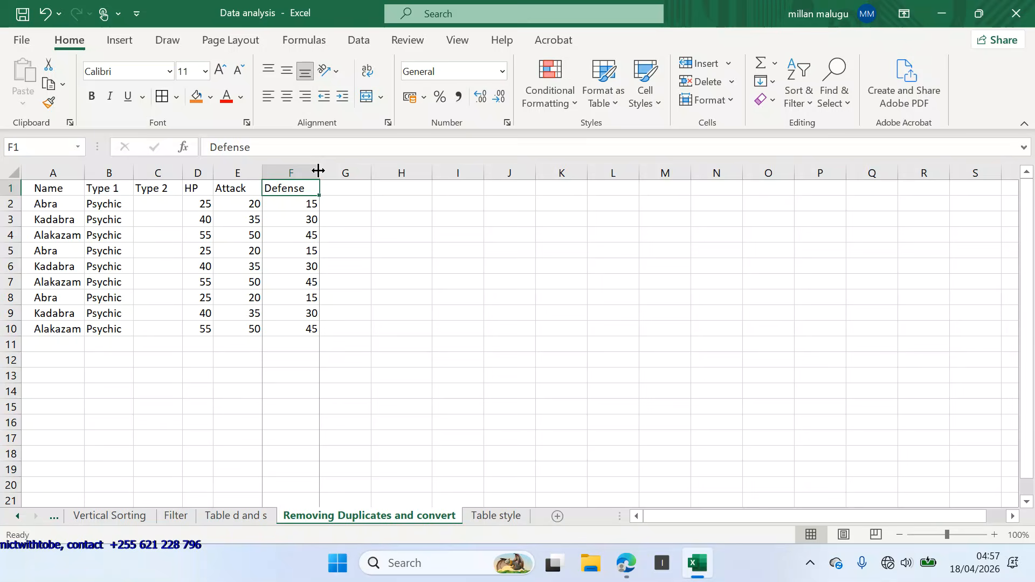
{"action": "double_click", "coordinate": [319, 173]}
{"action": "left_click", "coordinate": [336, 255]}
{"action": "left_click", "coordinate": [502, 310]}
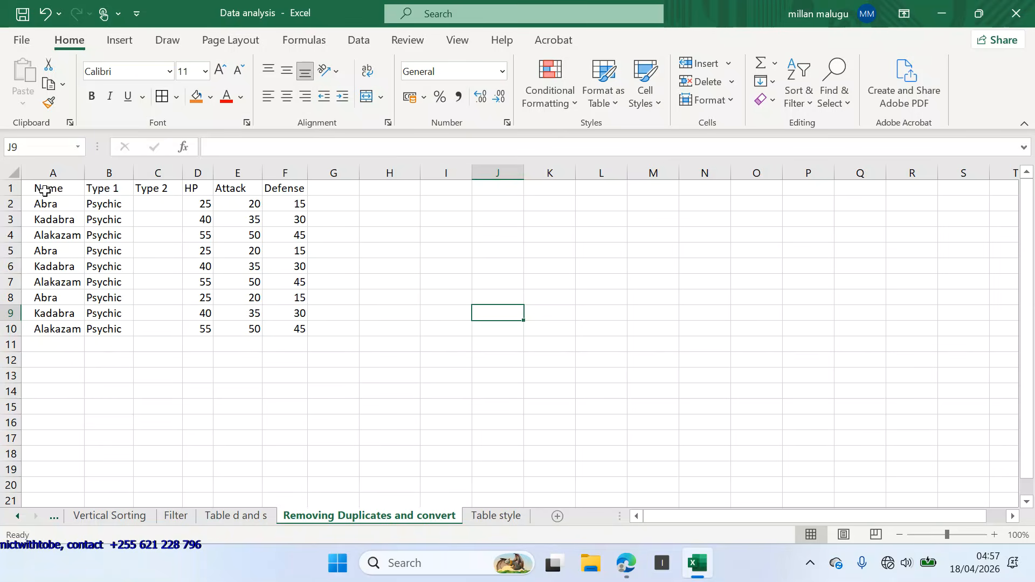
{"action": "left_click", "coordinate": [34, 186]}
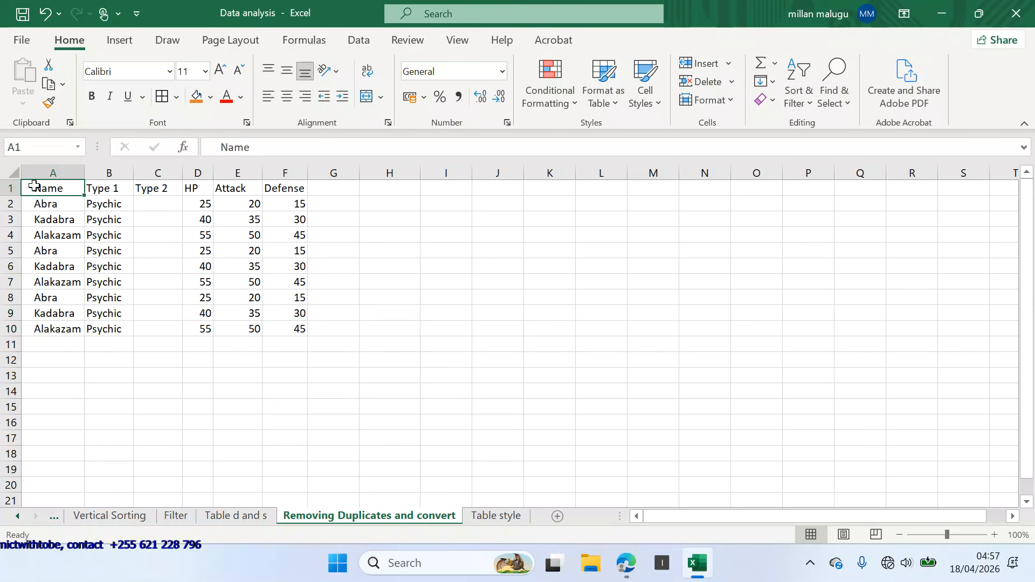
{"action": "left_click", "coordinate": [301, 329]}
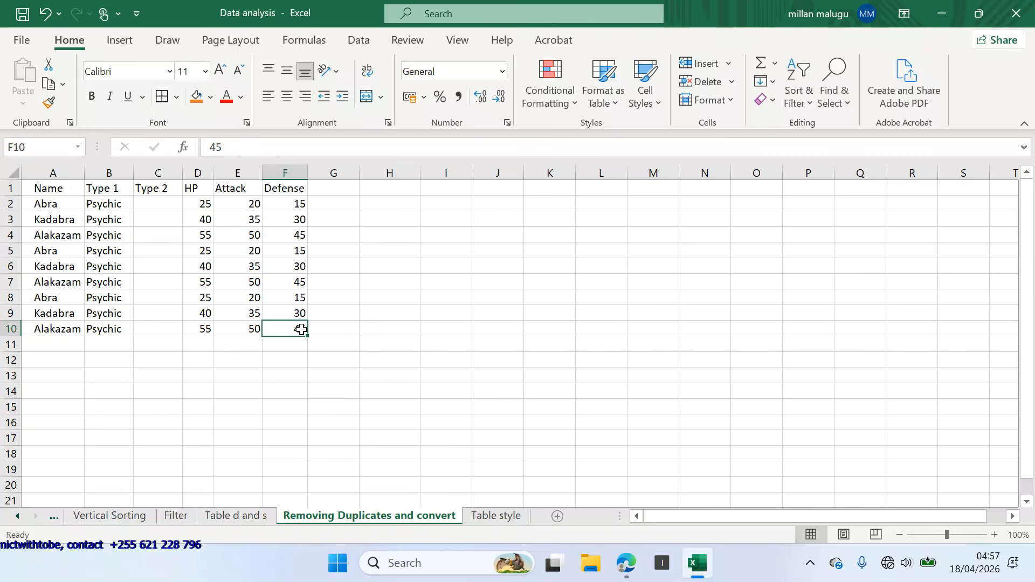
{"action": "left_click", "coordinate": [402, 320]}
{"action": "key", "text": "ctrl+f"}
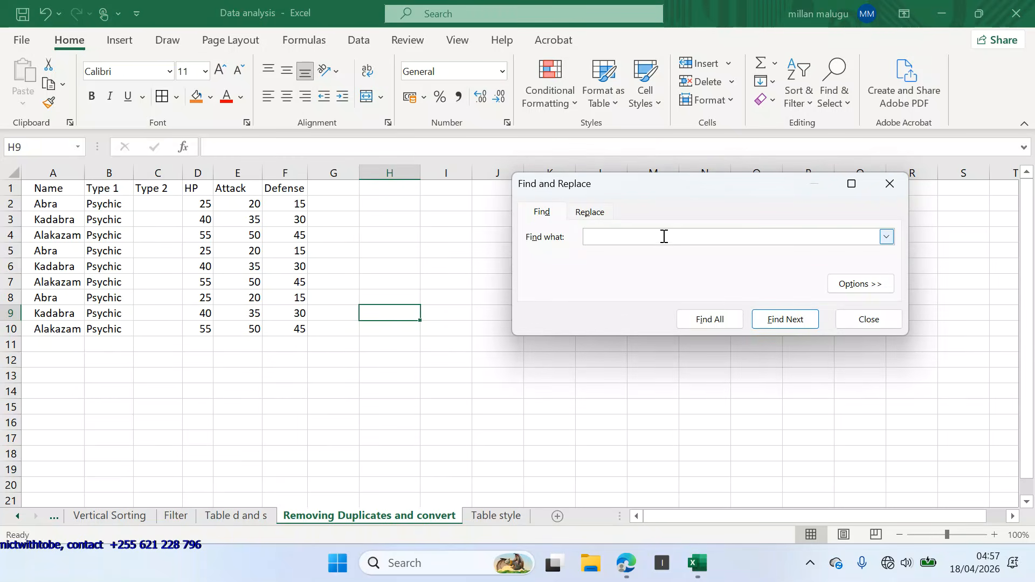
{"action": "left_click", "coordinate": [890, 186]}
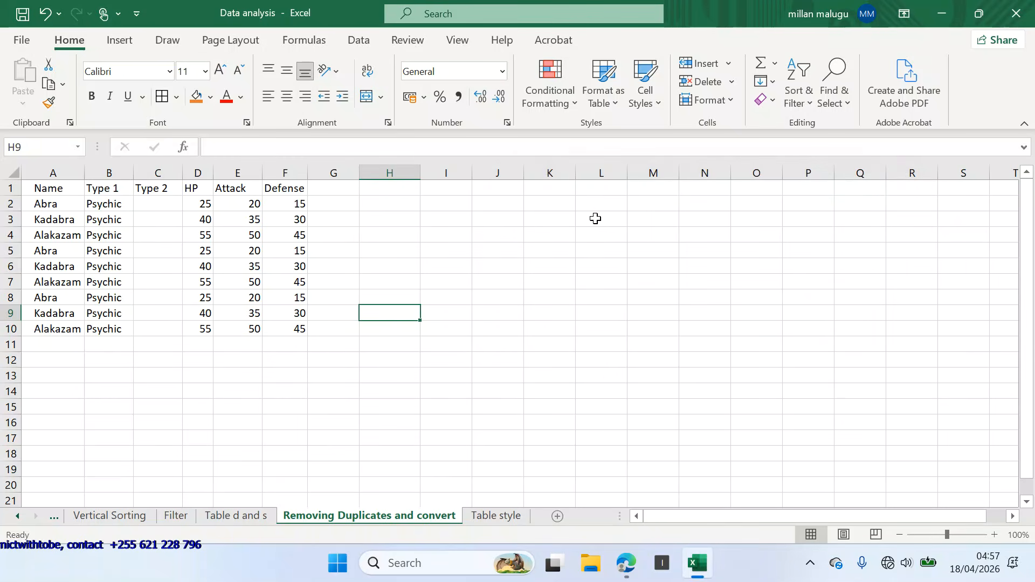
- Create a table from the range $A$1:$F$10, treating the first row as headers
{"action": "left_click", "coordinate": [585, 218]}
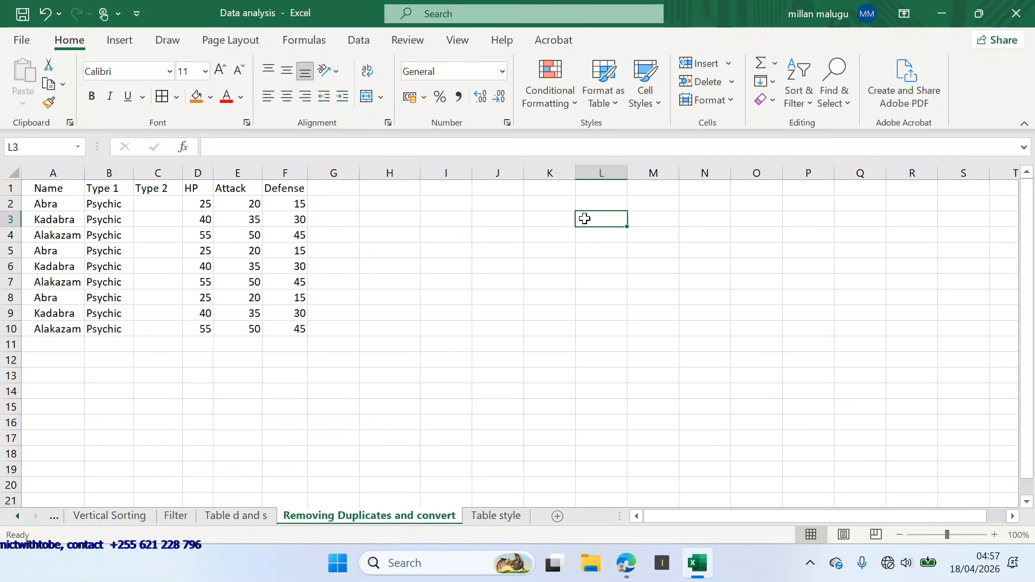
{"action": "key", "text": "ctrl+t"}
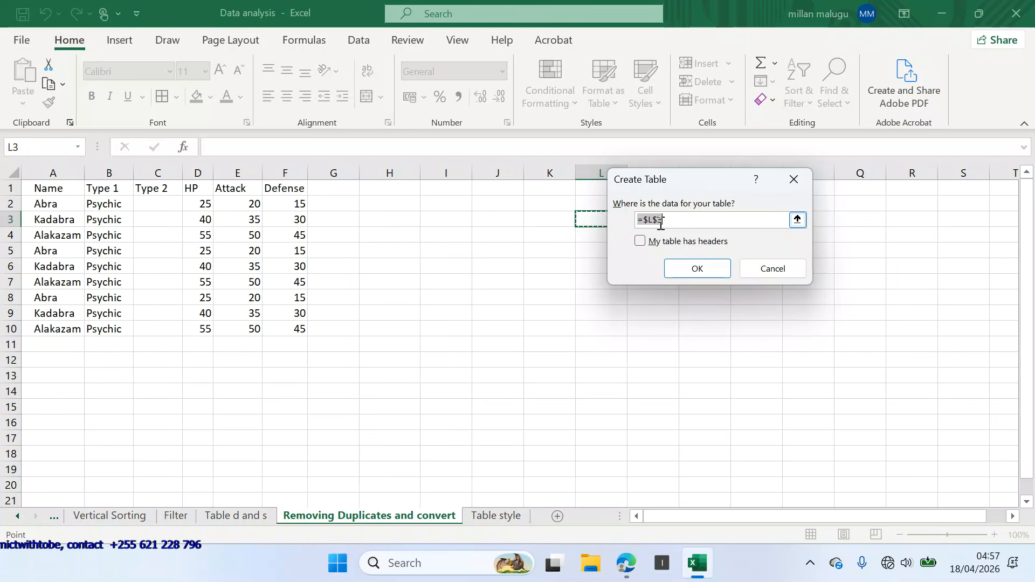
{"action": "key", "text": "BackSpace"}
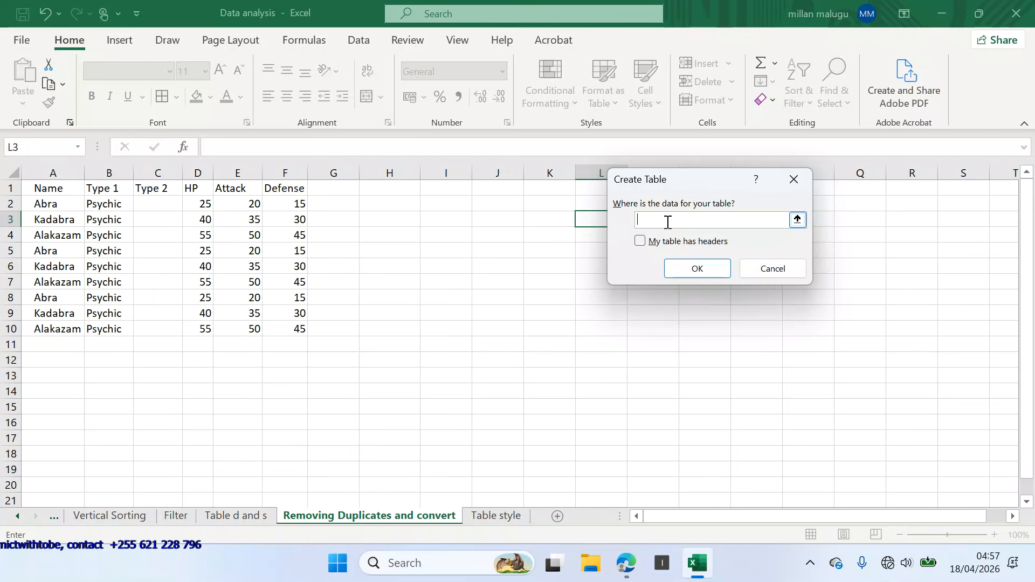
{"action": "type", "text": "=A1"}
{"action": "type", "text": ":F10"}
{"action": "left_click_drag", "start_coordinate": [668, 221], "coordinate": [643, 221]}
{"action": "key", "text": "F4"}
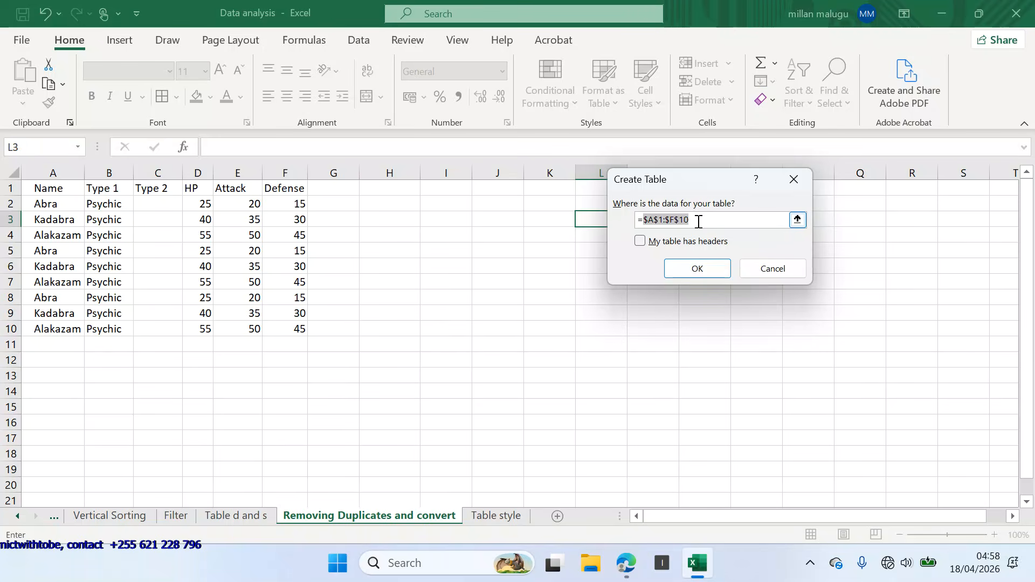
{"action": "left_click", "coordinate": [641, 243]}
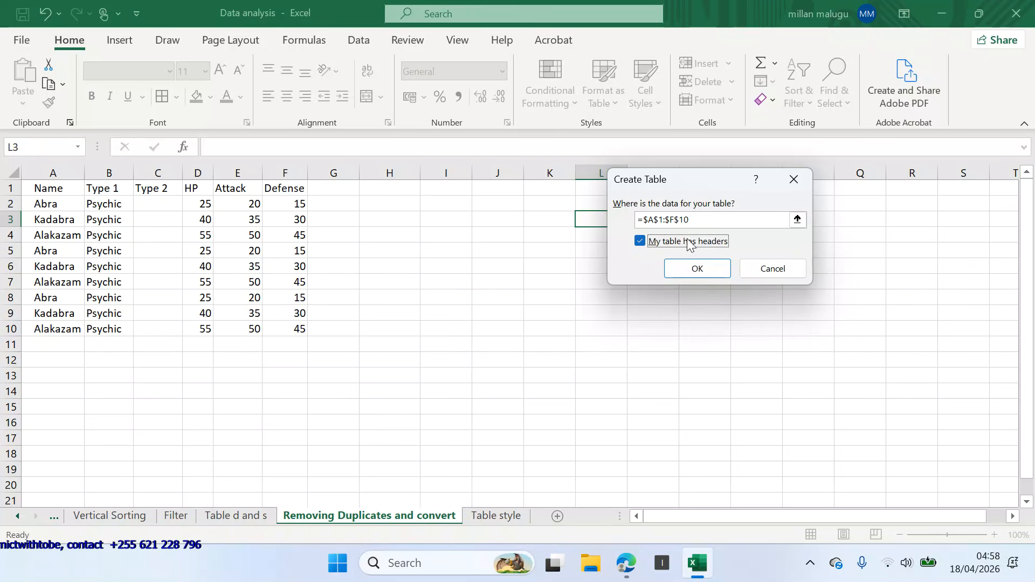
{"action": "left_click", "coordinate": [704, 267]}
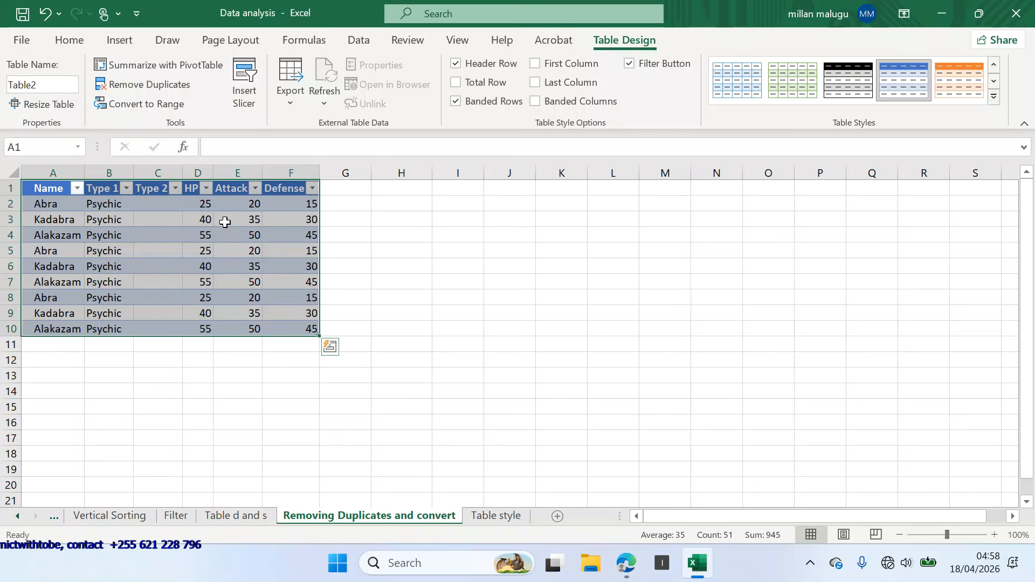
{"action": "left_click", "coordinate": [365, 268]}
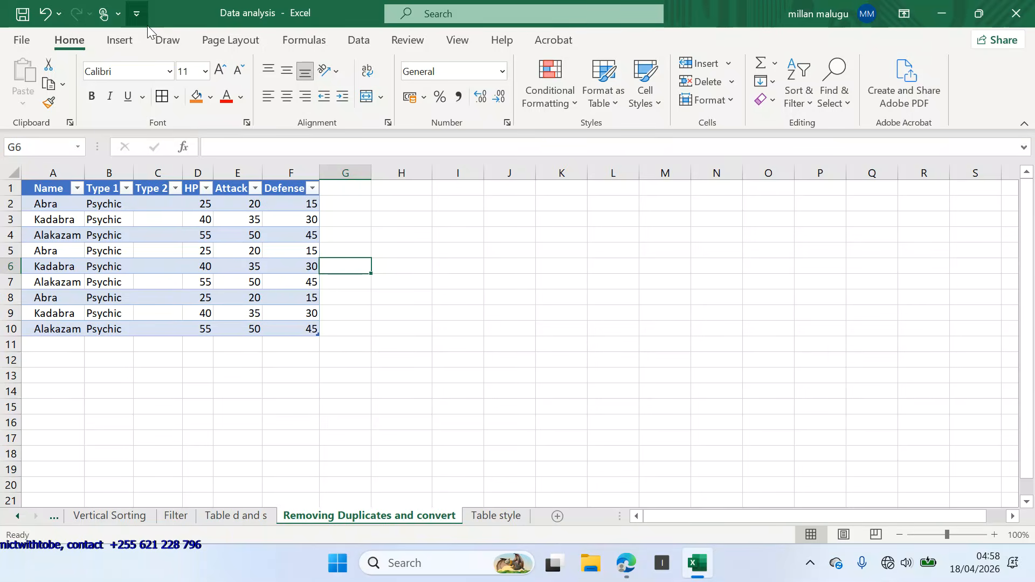
{"action": "left_click", "coordinate": [119, 43]}
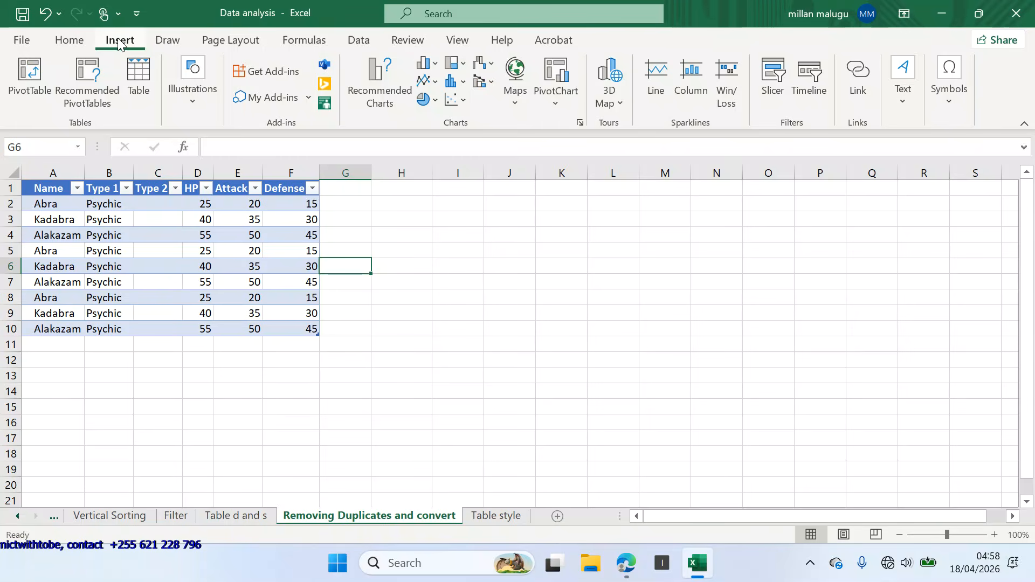
{"action": "left_click", "coordinate": [141, 78]}
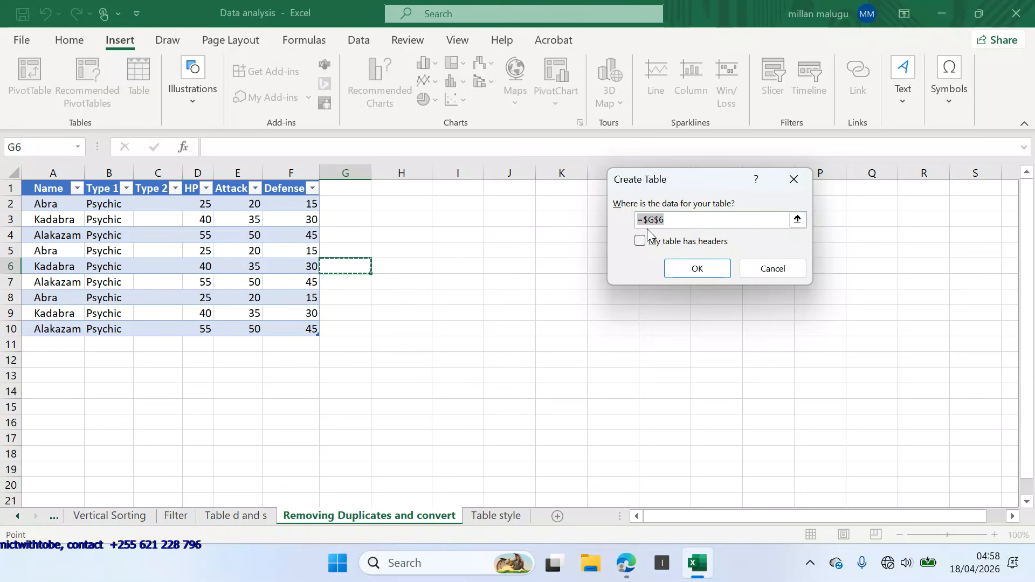
{"action": "left_click", "coordinate": [673, 220]}
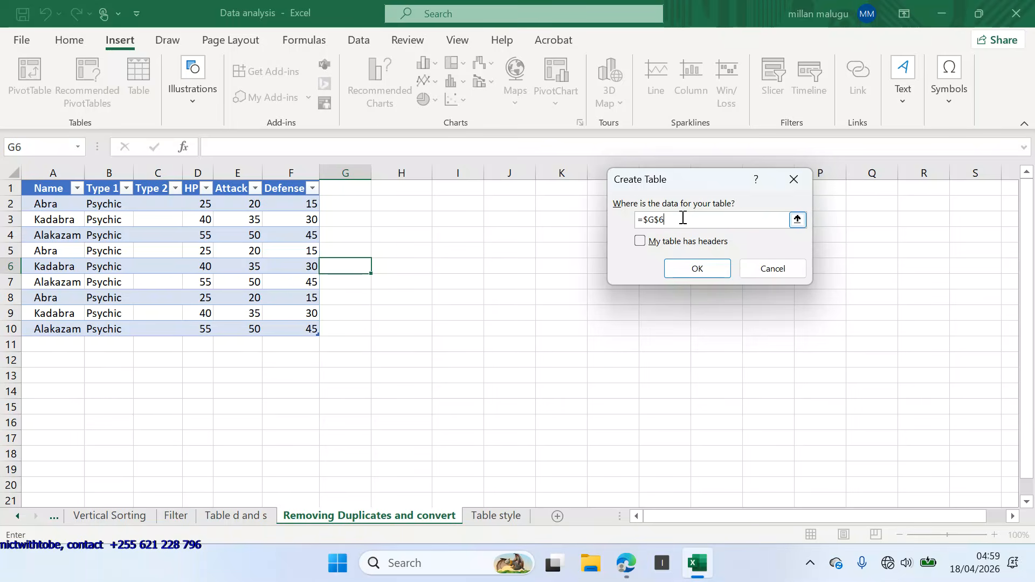
{"action": "key", "text": "BackSpace"}
{"action": "key", "text": "BackSpace"}
{"action": "key", "text": "BackSpace"}
{"action": "key", "text": "BackSpace"}
{"action": "key", "text": "BackSpace"}
{"action": "left_click", "coordinate": [792, 179]}
- Insert a second table over the empty cells J5 to M17 without marking it as having headers
{"action": "left_click_drag", "start_coordinate": [495, 250], "coordinate": [687, 432]}
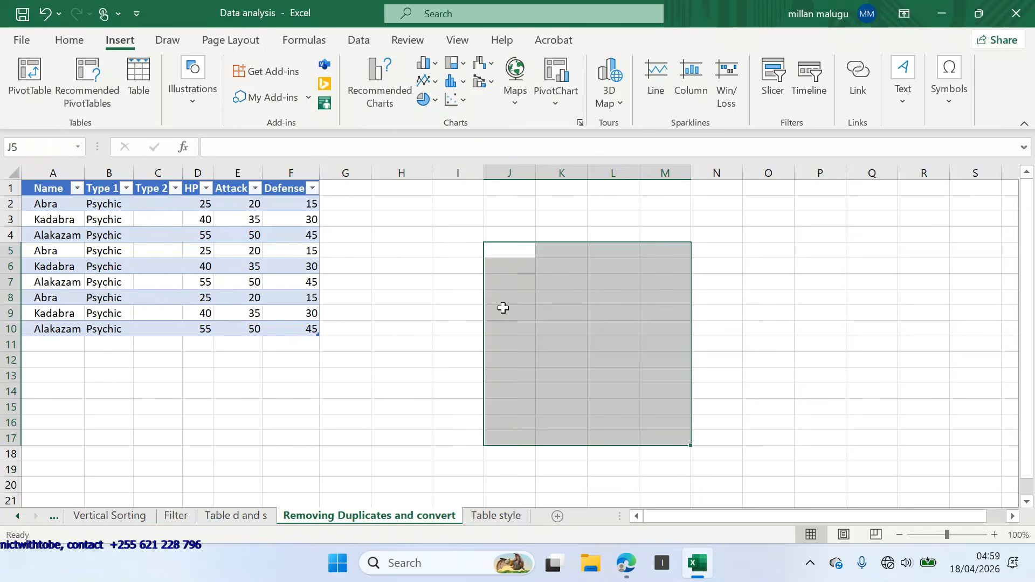
{"action": "left_click", "coordinate": [135, 86]}
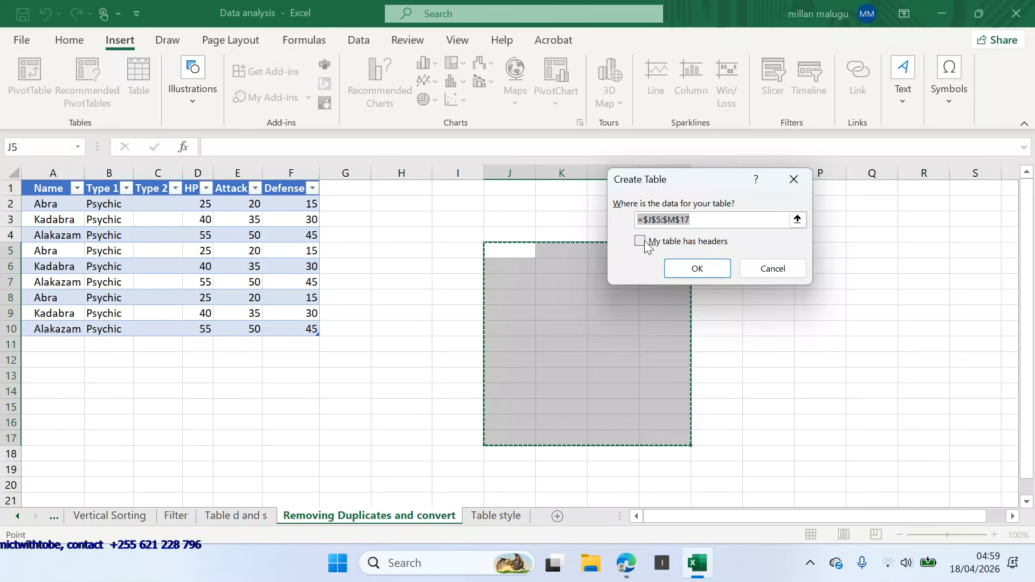
{"action": "left_click", "coordinate": [714, 268]}
{"action": "left_click", "coordinate": [693, 282]}
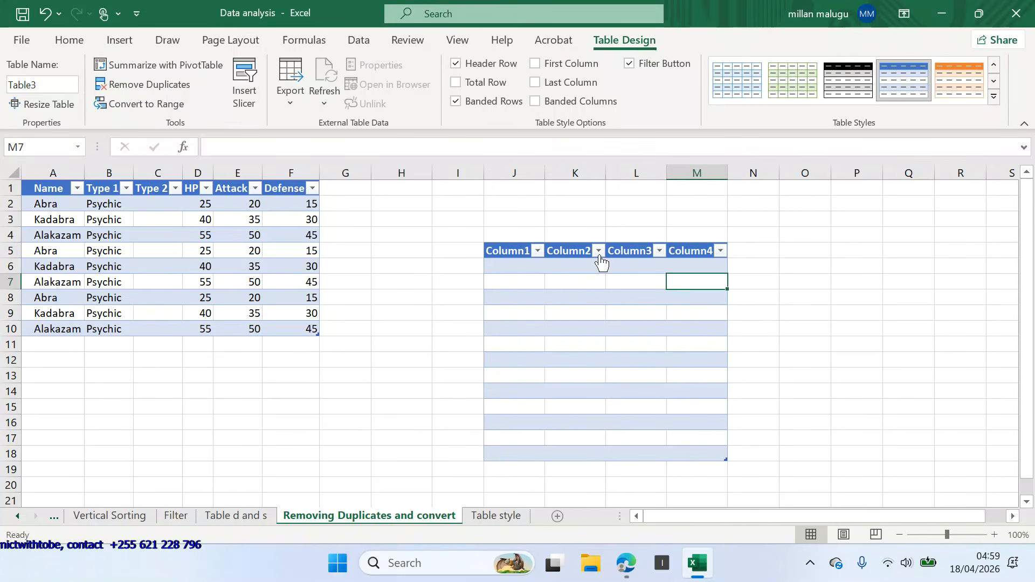
{"action": "left_click_drag", "start_coordinate": [515, 253], "coordinate": [707, 456]}
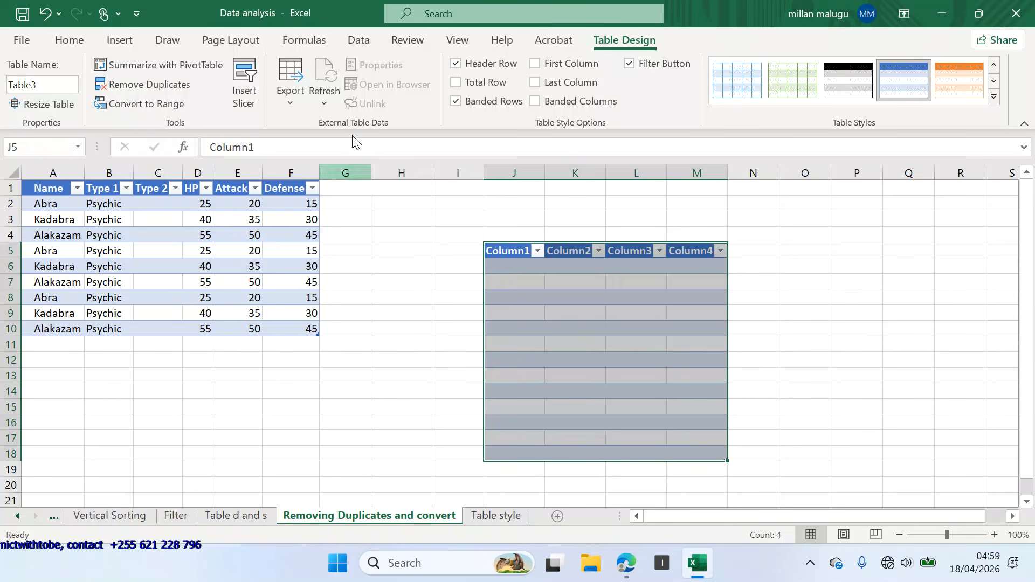
{"action": "left_click", "coordinate": [159, 65]}
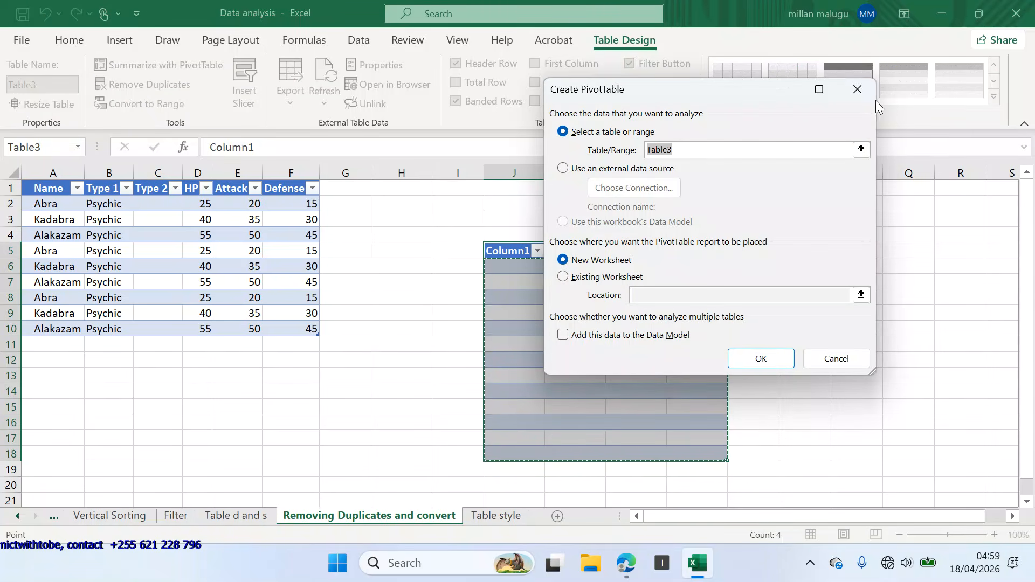
{"action": "left_click", "coordinate": [858, 90]}
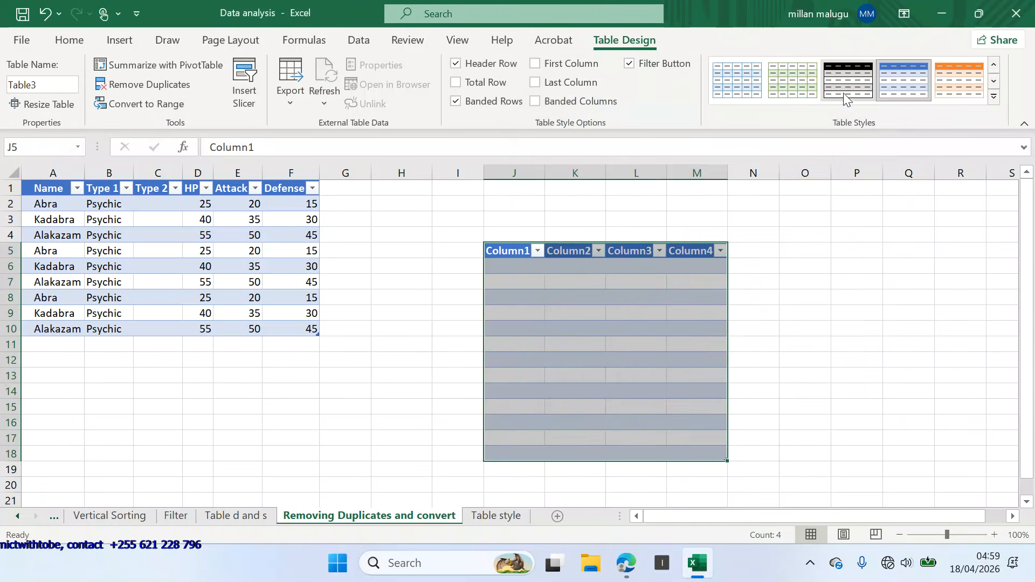
- Undo both table insertions, and redo only the creation of the table on A1 to F10
{"action": "left_click", "coordinate": [46, 13]}
{"action": "left_click", "coordinate": [46, 14]}
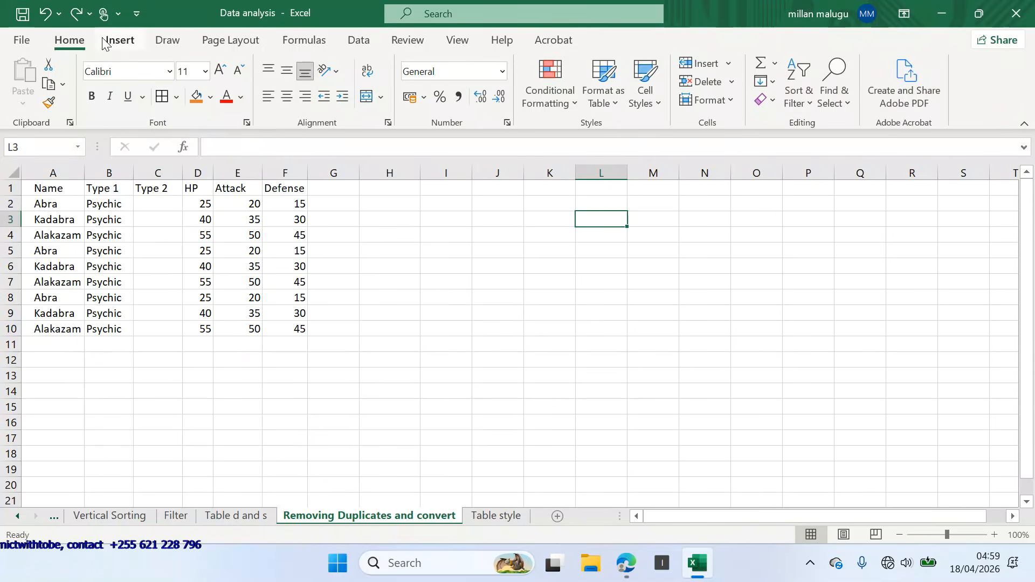
{"action": "left_click", "coordinate": [76, 14]}
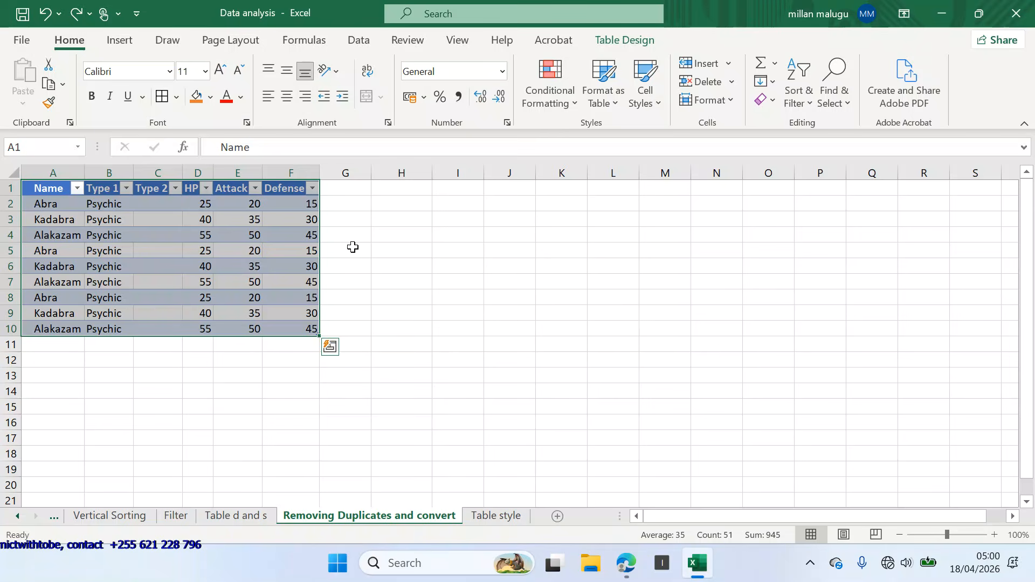
- Remove duplicate rows from the table, comparing all columns from Name to Defense with headers included
{"action": "left_click", "coordinate": [594, 41]}
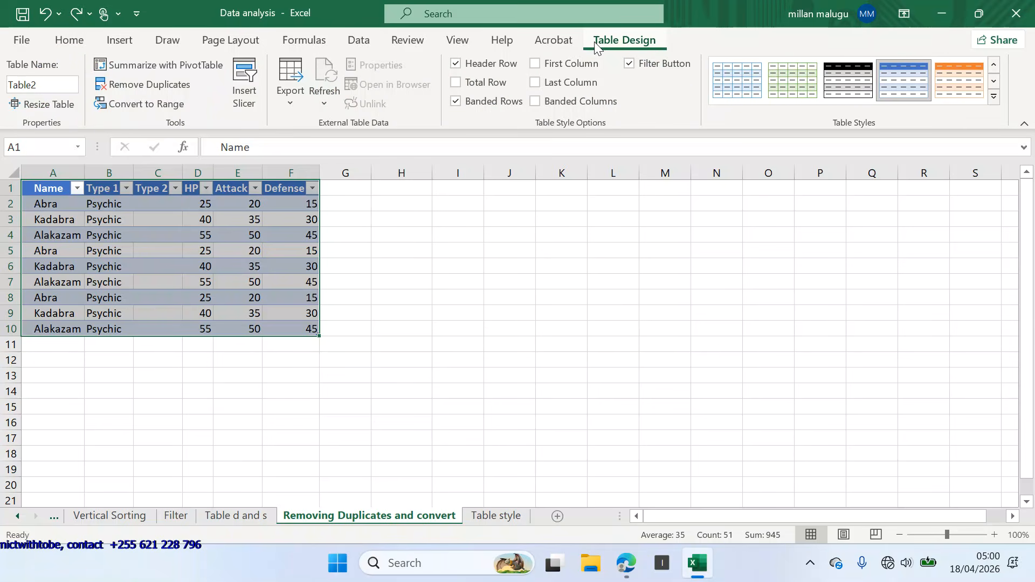
{"action": "left_click", "coordinate": [169, 84]}
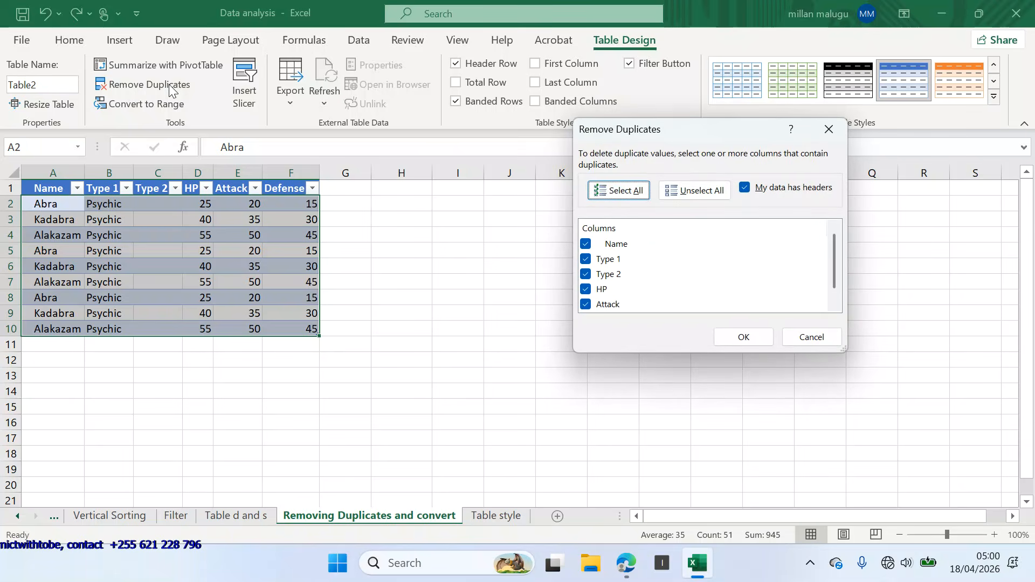
{"action": "left_click", "coordinate": [629, 193]}
{"action": "scroll", "coordinate": [638, 273], "scroll_direction": "down", "scroll_amount": 1}
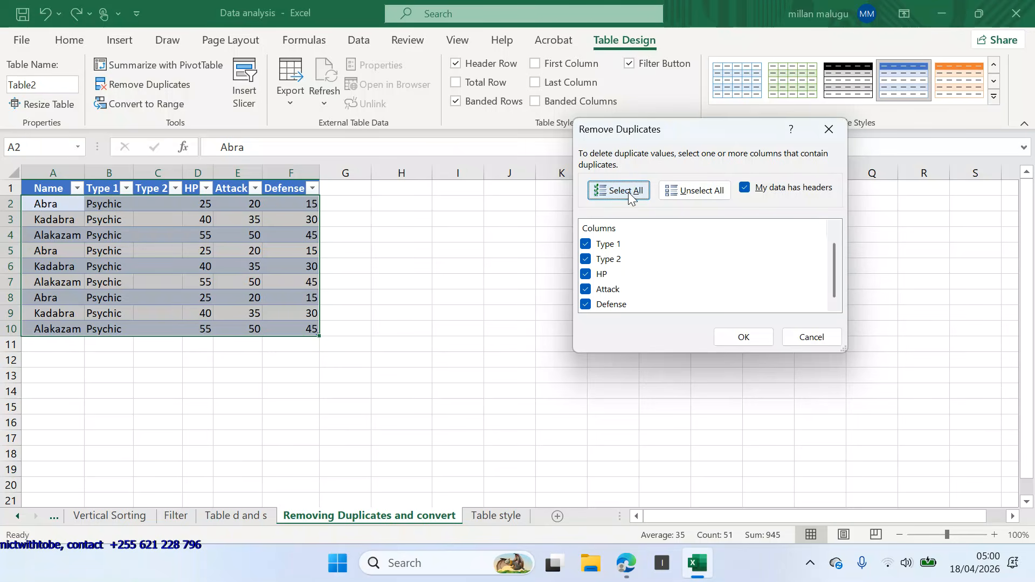
{"action": "left_click", "coordinate": [742, 337]}
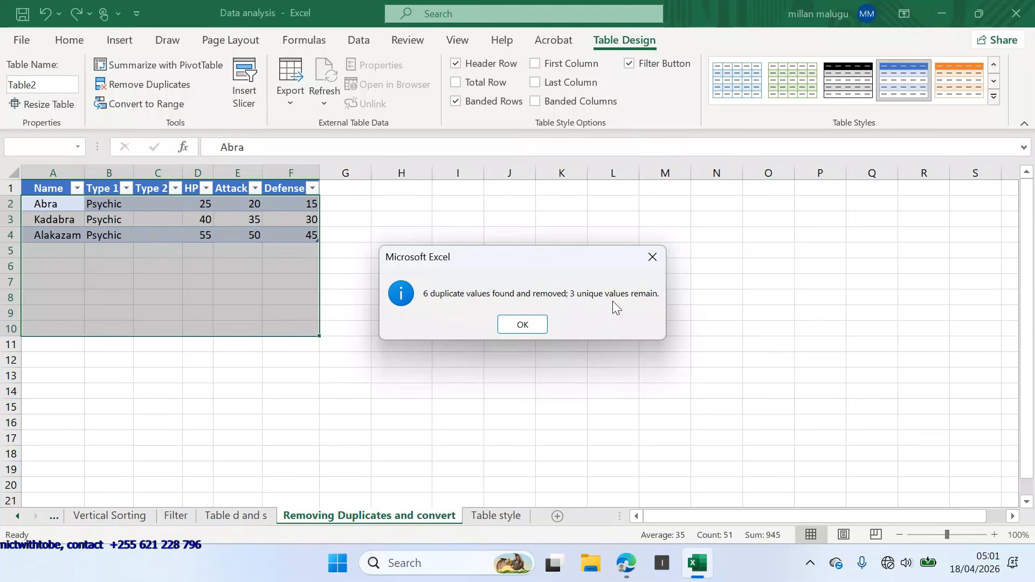
{"action": "left_click", "coordinate": [523, 324]}
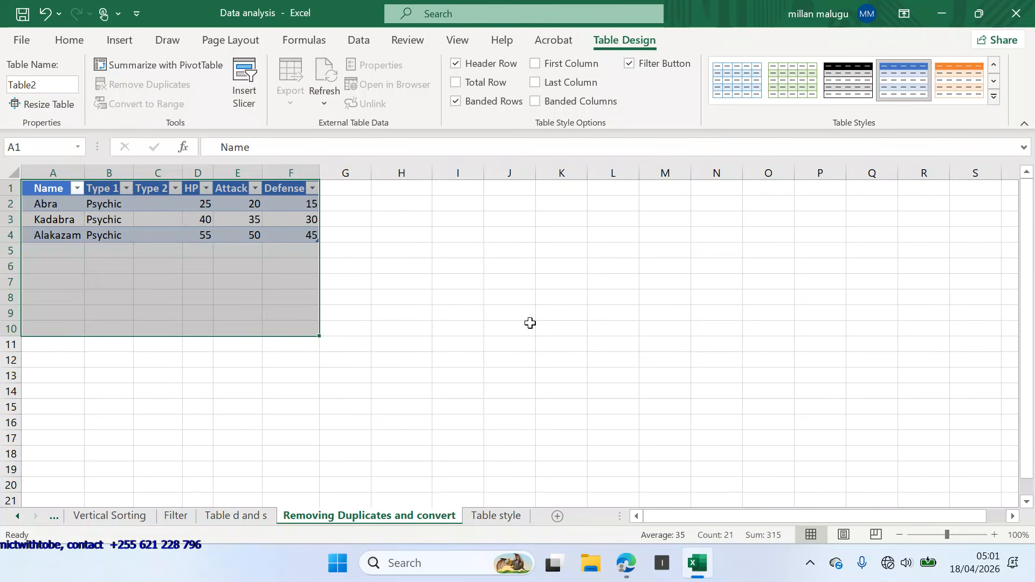
{"action": "left_click", "coordinate": [302, 262]}
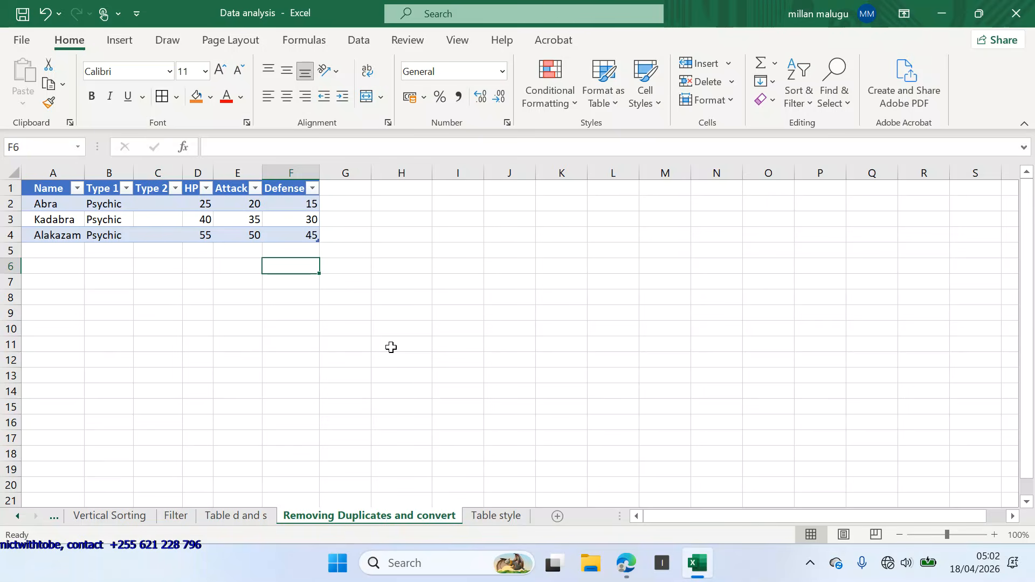
- Convert the table starting at A1 to a normal range
{"action": "left_click", "coordinate": [57, 191]}
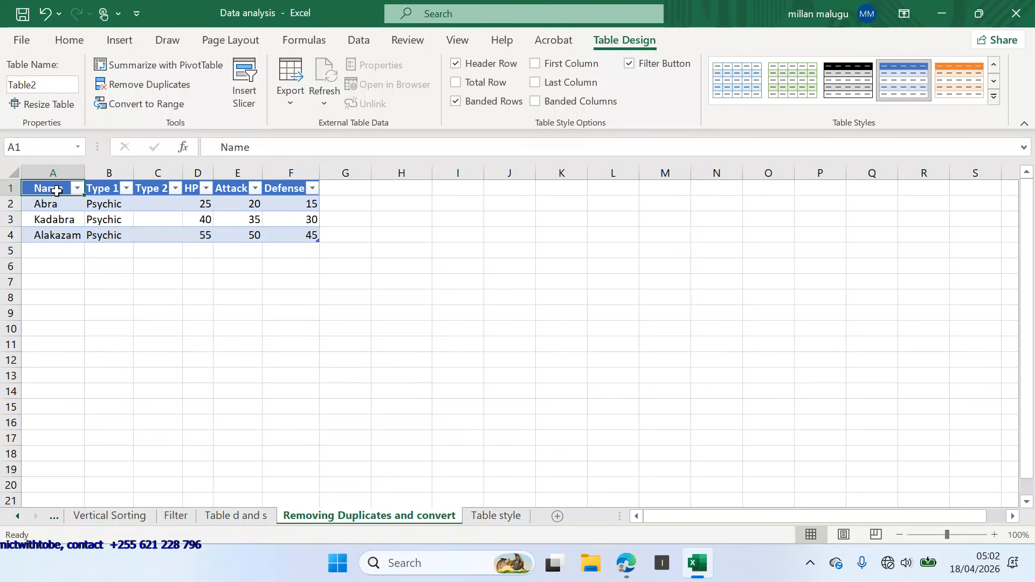
{"action": "left_click", "coordinate": [125, 102]}
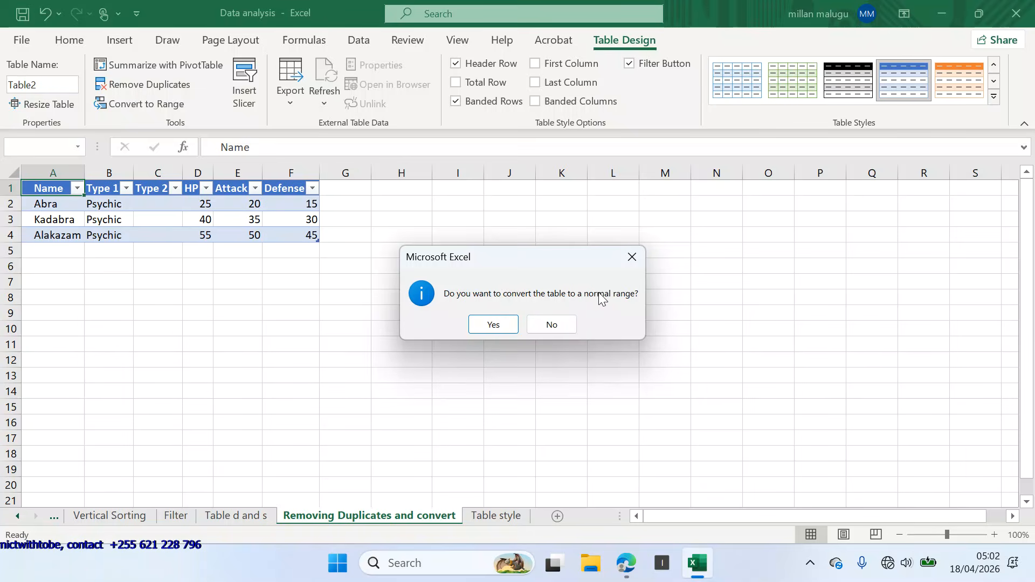
{"action": "left_click", "coordinate": [509, 325]}
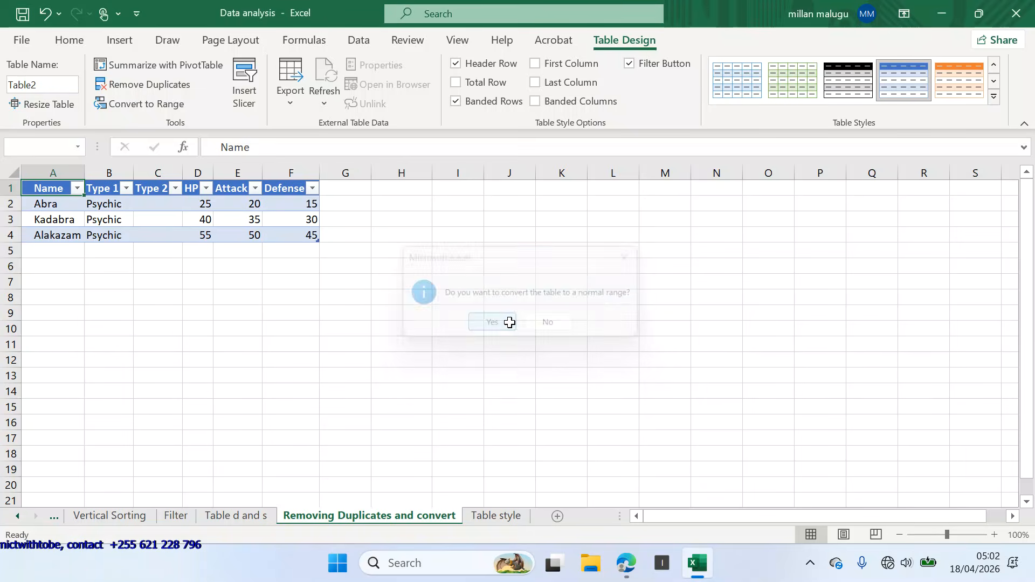
{"action": "left_click", "coordinate": [423, 282]}
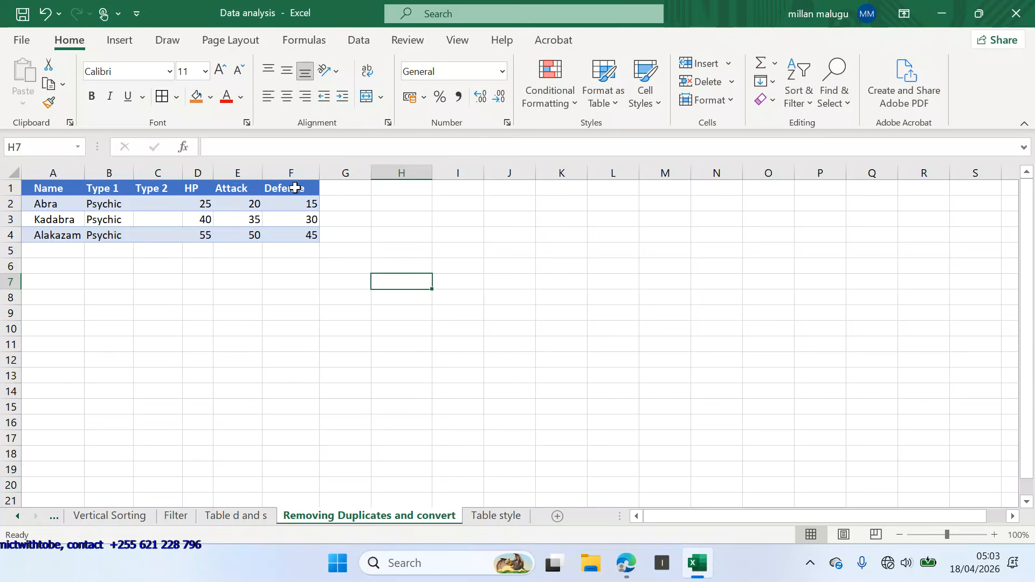
{"action": "left_click", "coordinate": [285, 190]}
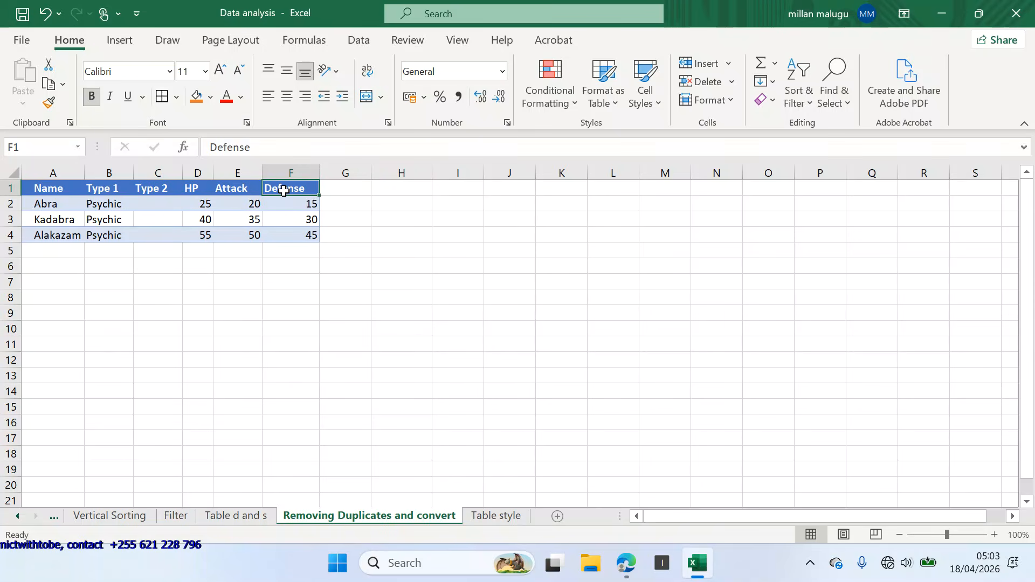
{"action": "left_click", "coordinate": [340, 173]}
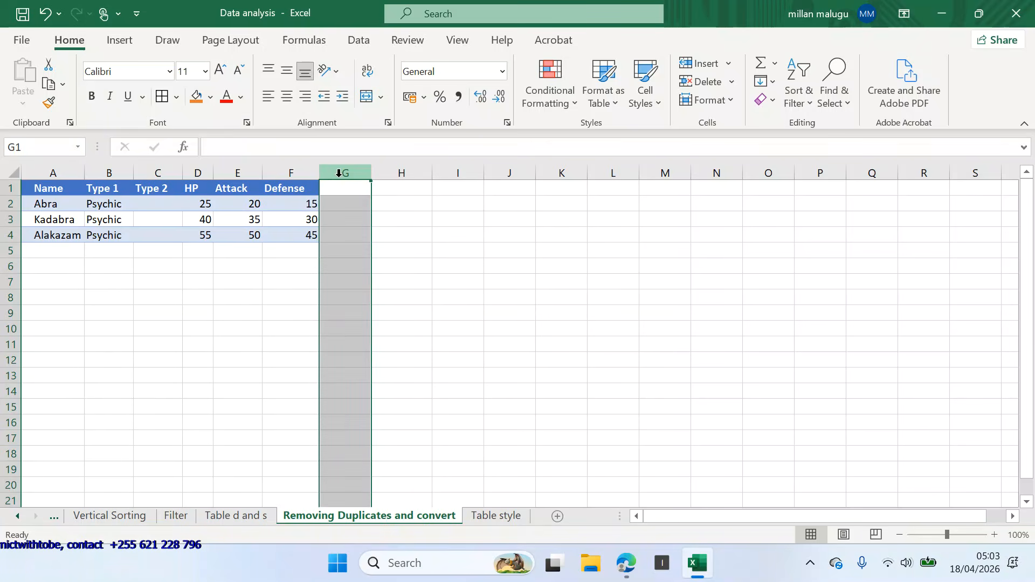
{"action": "left_click", "coordinate": [409, 221]}
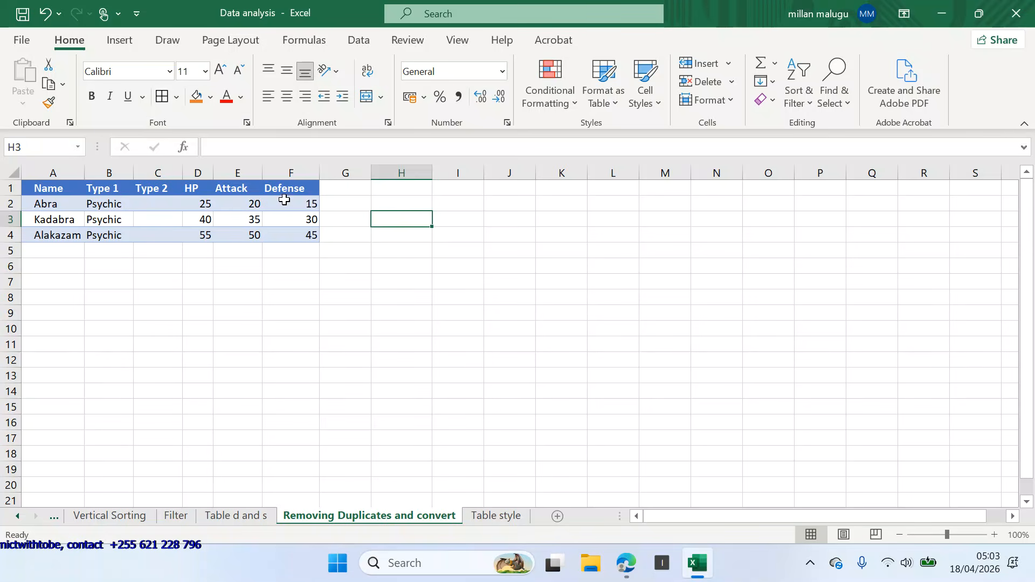
- Clear the leftover table formatting from cells A1 to F4, keeping their contents
{"action": "left_click", "coordinate": [315, 190]}
{"action": "left_click_drag", "start_coordinate": [315, 190], "coordinate": [54, 239]}
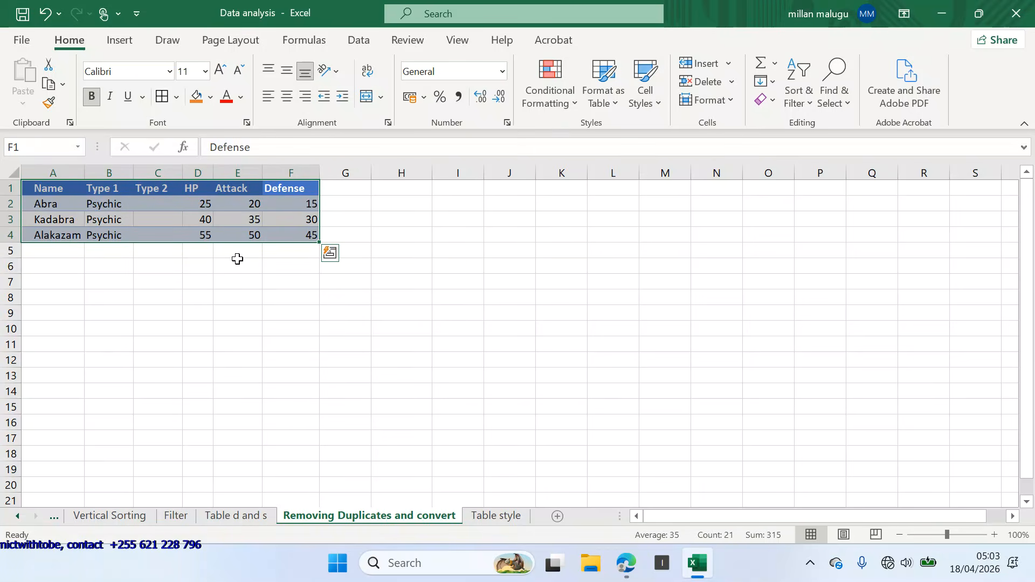
{"action": "left_click", "coordinate": [772, 102]}
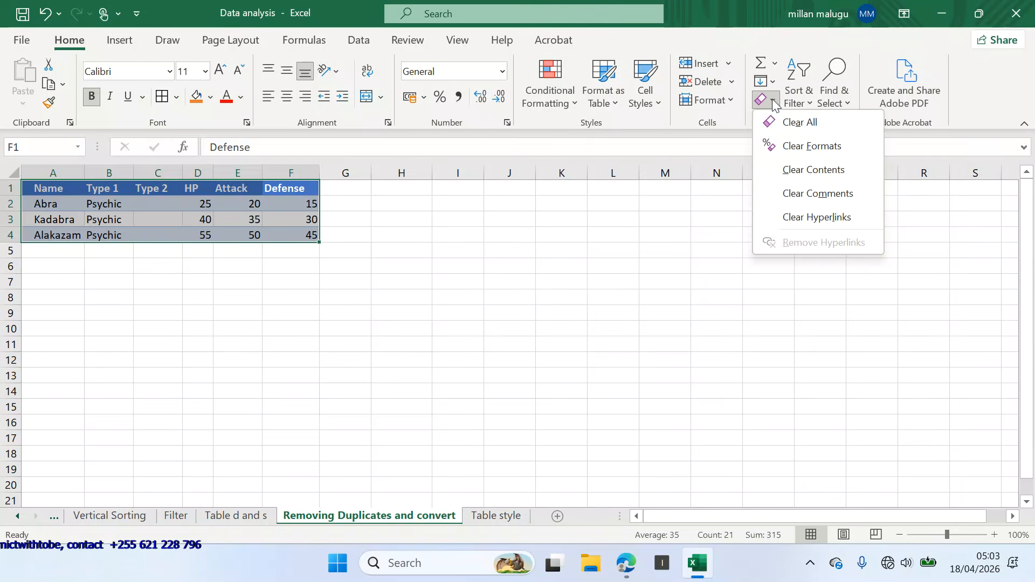
{"action": "left_click", "coordinate": [807, 143]}
{"action": "left_click", "coordinate": [441, 279]}
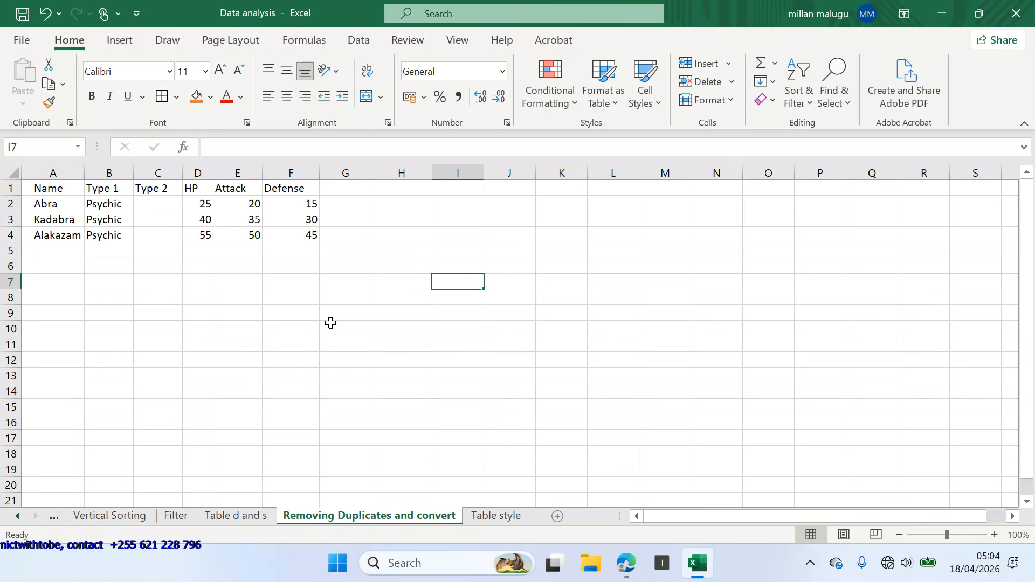
- Switch to the PDF notes in Edge and find the Conditional Formatting section after Table Style
{"action": "left_click", "coordinate": [633, 574]}
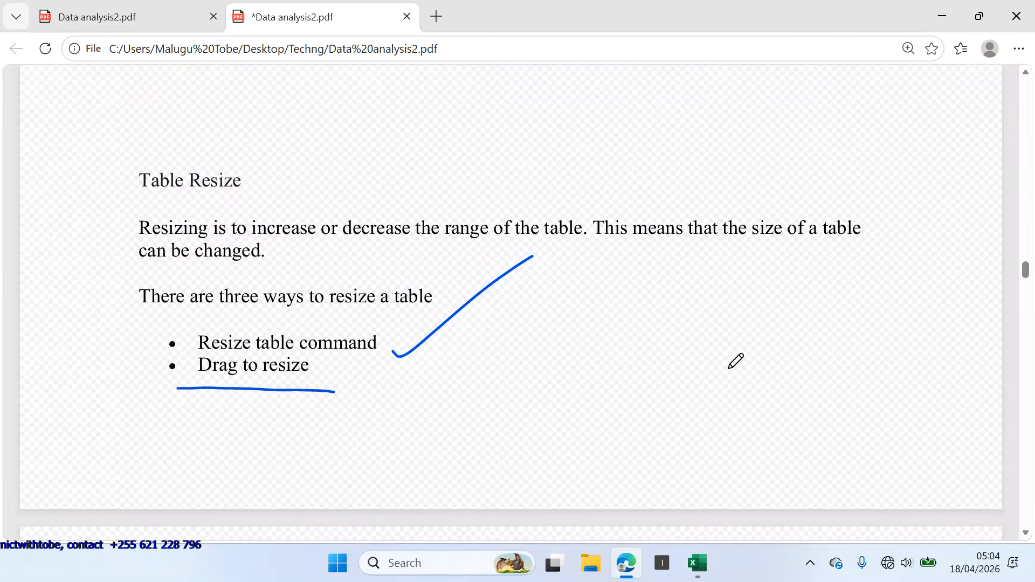
{"action": "scroll", "coordinate": [857, 265], "scroll_direction": "down", "scroll_amount": 5}
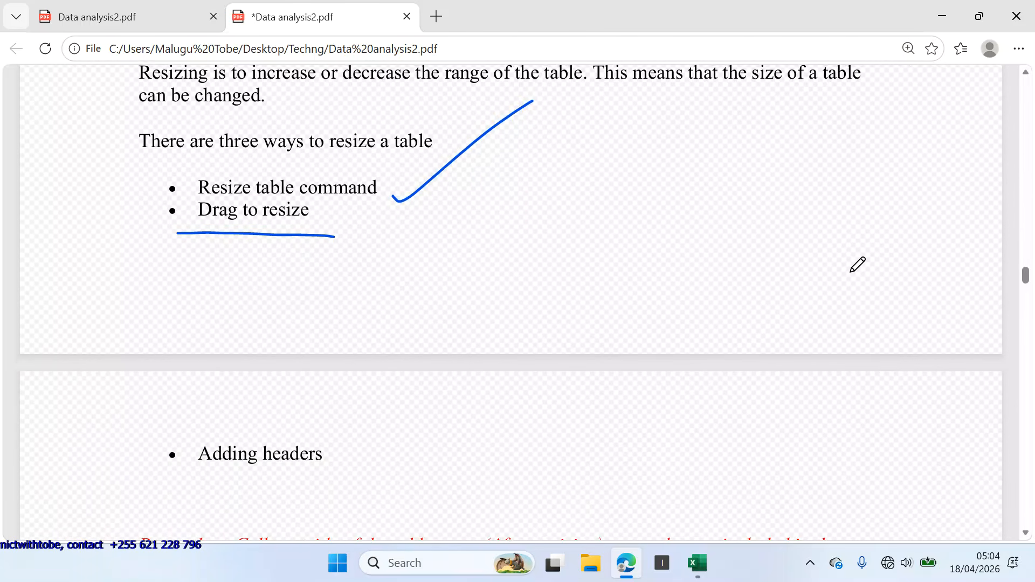
{"action": "scroll", "coordinate": [858, 264], "scroll_direction": "down", "scroll_amount": 5}
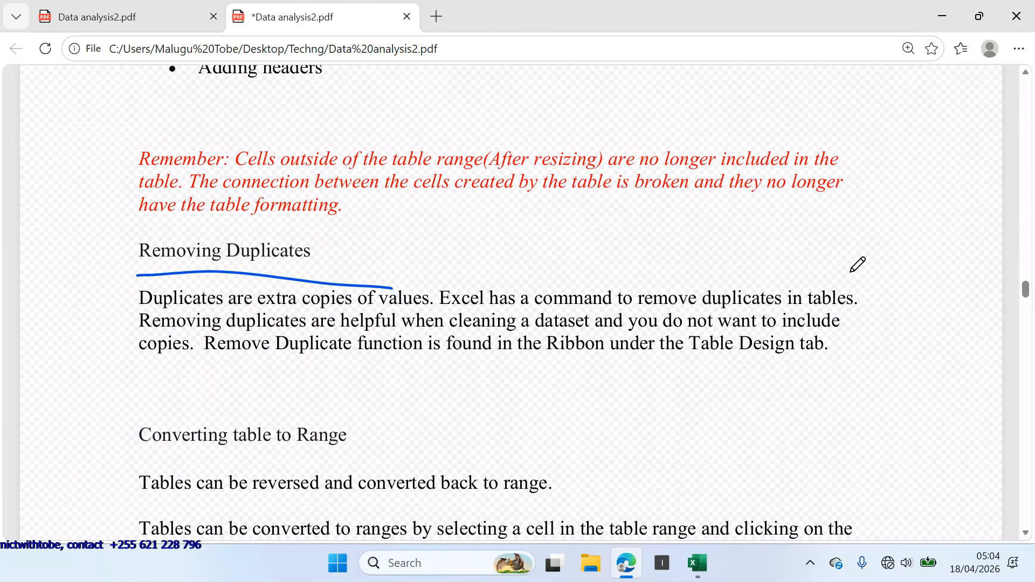
{"action": "scroll", "coordinate": [858, 264], "scroll_direction": "down", "scroll_amount": 7}
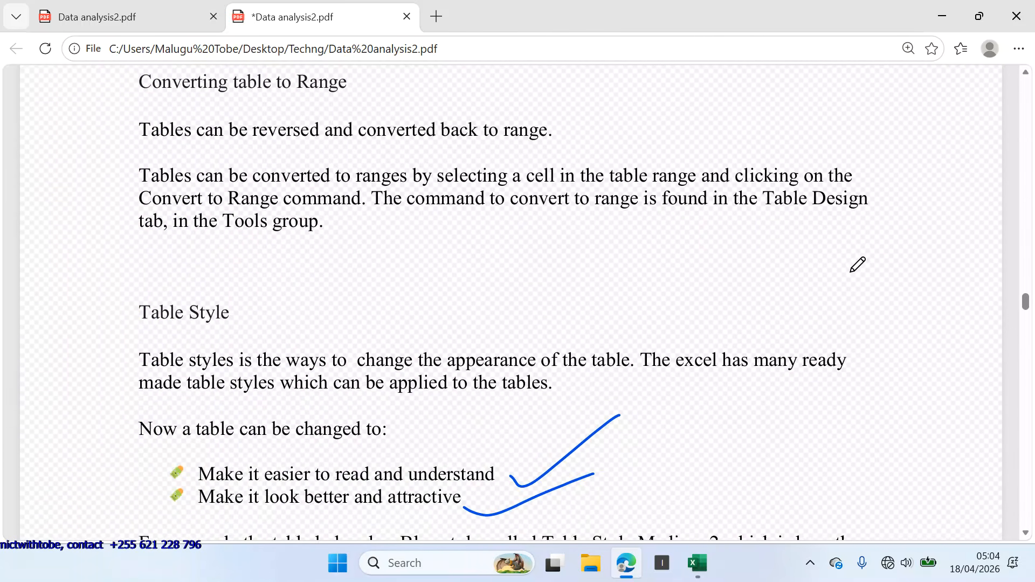
{"action": "scroll", "coordinate": [857, 264], "scroll_direction": "down", "scroll_amount": 8}
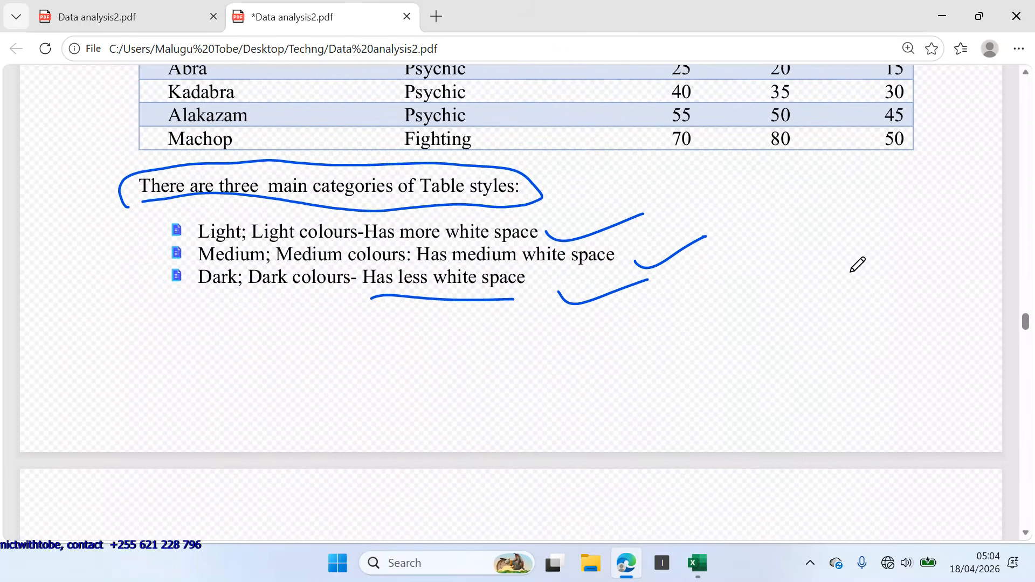
{"action": "scroll", "coordinate": [857, 264], "scroll_direction": "down", "scroll_amount": 5}
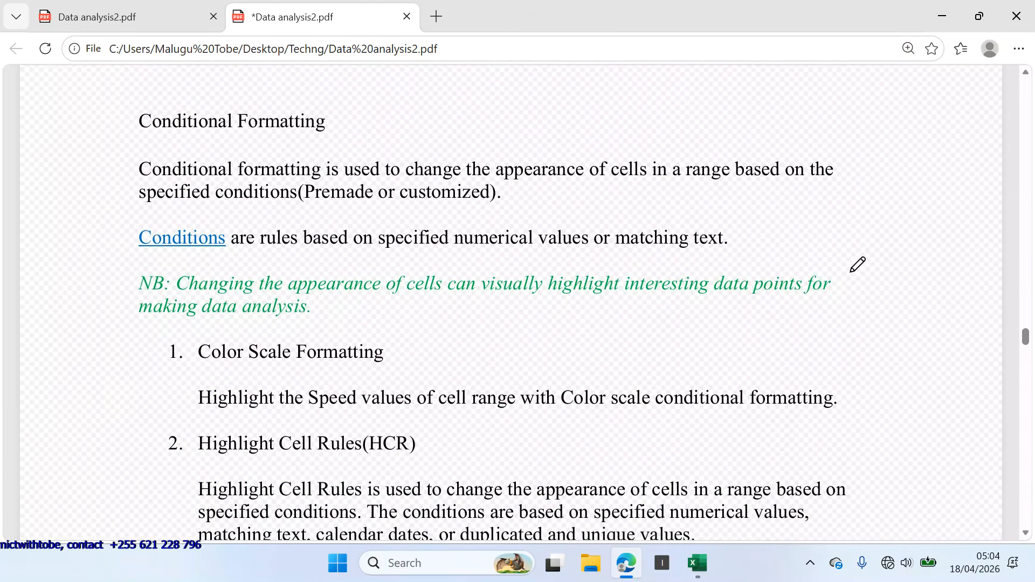
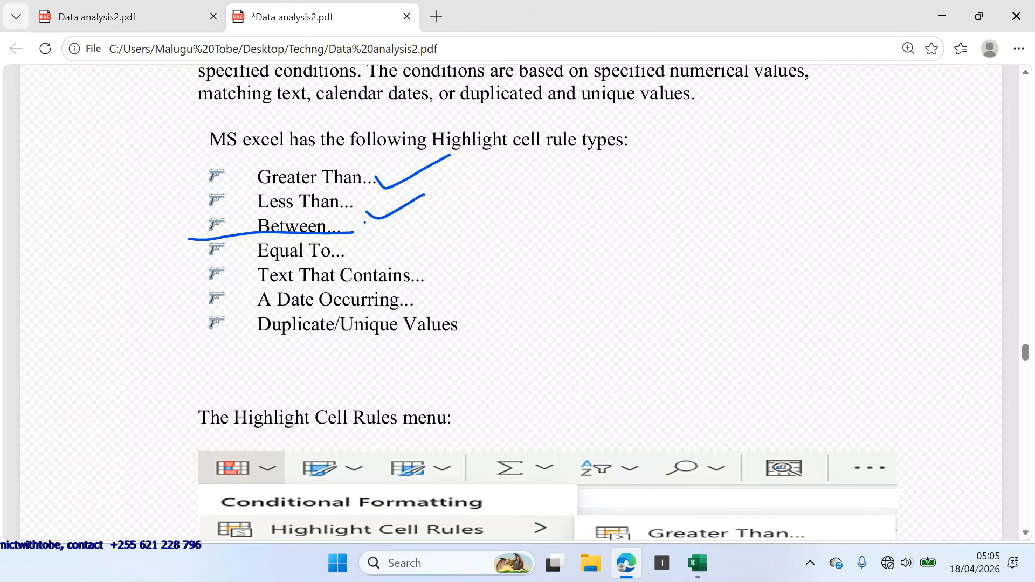
- Circle the Equal To, A Date Occurring and Duplicate/Unique Values entries in the list of highlight cell rule types
{"action": "mouse_move", "coordinate": [374, 246]}
{"action": "left_mouse_down"}
{"action": "mouse_move", "coordinate": [327, 235]}
{"action": "mouse_move", "coordinate": [259, 241]}
{"action": "mouse_move", "coordinate": [259, 260]}
{"action": "mouse_move", "coordinate": [381, 250]}
{"action": "left_mouse_up"}
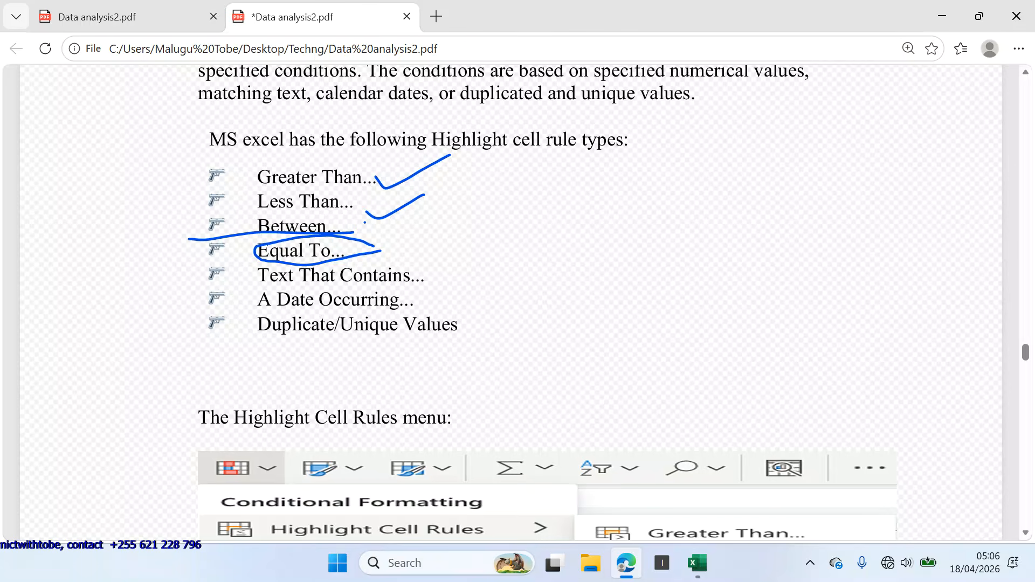
{"action": "mouse_move", "coordinate": [409, 303]}
{"action": "left_mouse_down"}
{"action": "mouse_move", "coordinate": [283, 291]}
{"action": "mouse_move", "coordinate": [312, 315]}
{"action": "mouse_move", "coordinate": [429, 305]}
{"action": "left_mouse_up"}
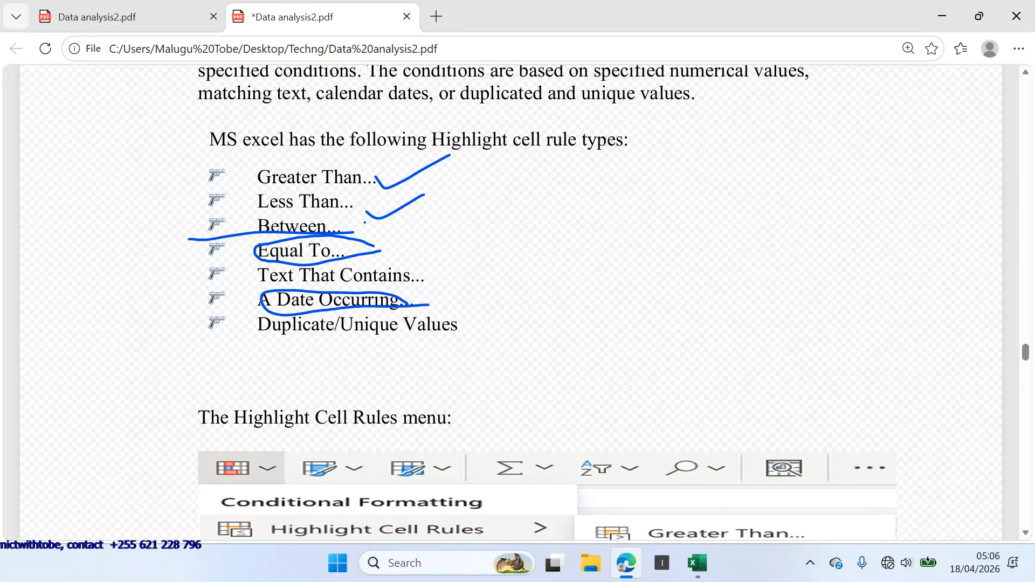
{"action": "mouse_move", "coordinate": [269, 312]}
{"action": "left_mouse_down"}
{"action": "mouse_move", "coordinate": [302, 378]}
{"action": "mouse_move", "coordinate": [499, 330]}
{"action": "mouse_move", "coordinate": [310, 305]}
{"action": "mouse_move", "coordinate": [261, 375]}
{"action": "mouse_move", "coordinate": [509, 302]}
{"action": "mouse_move", "coordinate": [208, 353]}
{"action": "mouse_move", "coordinate": [448, 347]}
{"action": "mouse_move", "coordinate": [463, 326]}
{"action": "mouse_move", "coordinate": [330, 303]}
{"action": "mouse_move", "coordinate": [362, 345]}
{"action": "mouse_move", "coordinate": [454, 356]}
{"action": "left_mouse_up"}
- In the Highlight Cell Rules menu picture, circle the Conditional Formatting heading and link Highlight Cell Rules to its circled submenu
{"action": "scroll", "coordinate": [539, 302], "scroll_direction": "down", "scroll_amount": 4}
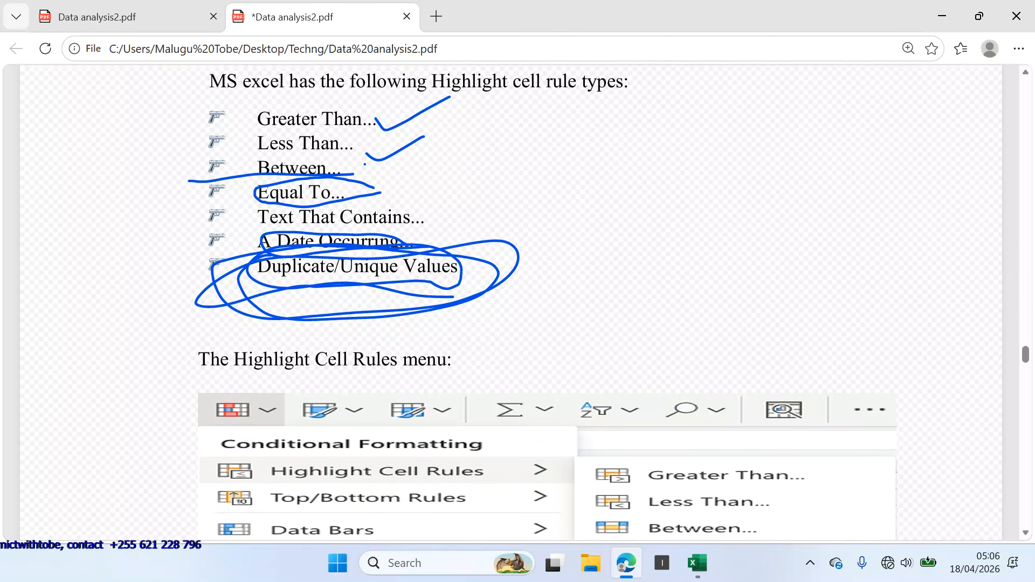
{"action": "scroll", "coordinate": [539, 302], "scroll_direction": "down", "scroll_amount": 2}
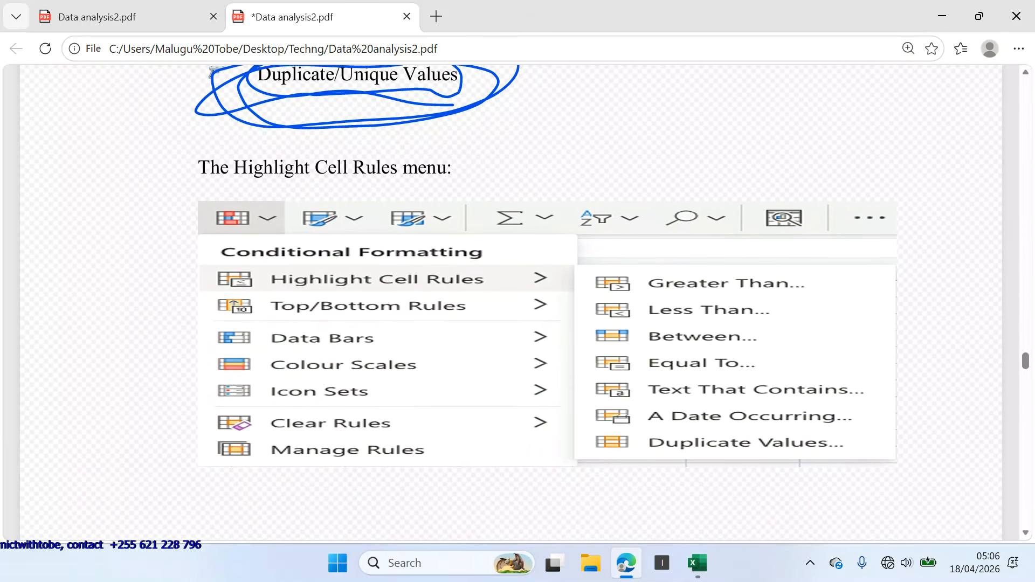
{"action": "scroll", "coordinate": [539, 302], "scroll_direction": "down", "scroll_amount": 1}
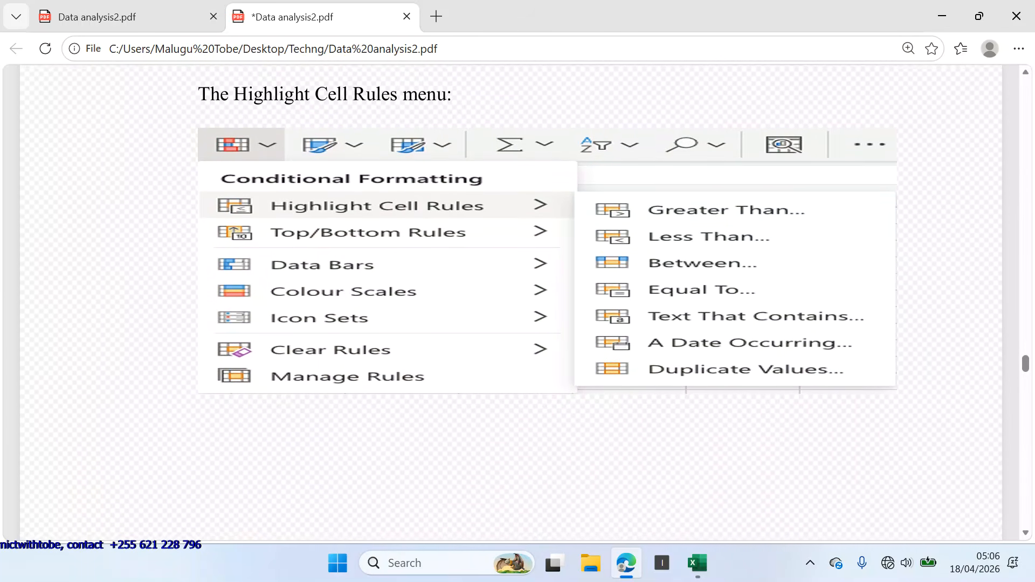
{"action": "scroll", "coordinate": [539, 302], "scroll_direction": "down", "scroll_amount": 1}
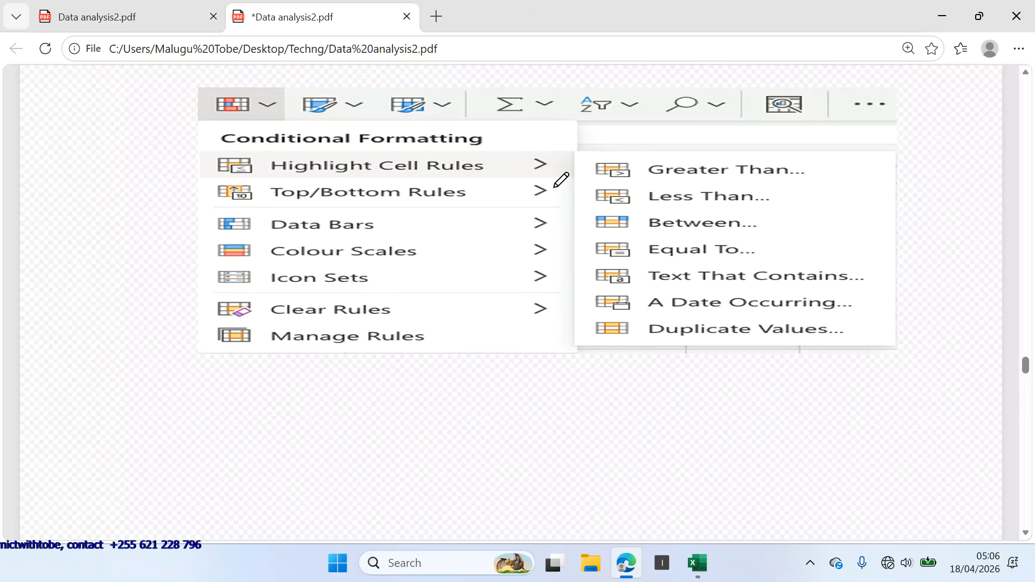
{"action": "mouse_move", "coordinate": [241, 120]}
{"action": "left_mouse_down"}
{"action": "mouse_move", "coordinate": [207, 127]}
{"action": "mouse_move", "coordinate": [243, 152]}
{"action": "mouse_move", "coordinate": [518, 146]}
{"action": "mouse_move", "coordinate": [351, 112]}
{"action": "mouse_move", "coordinate": [205, 126]}
{"action": "left_mouse_up"}
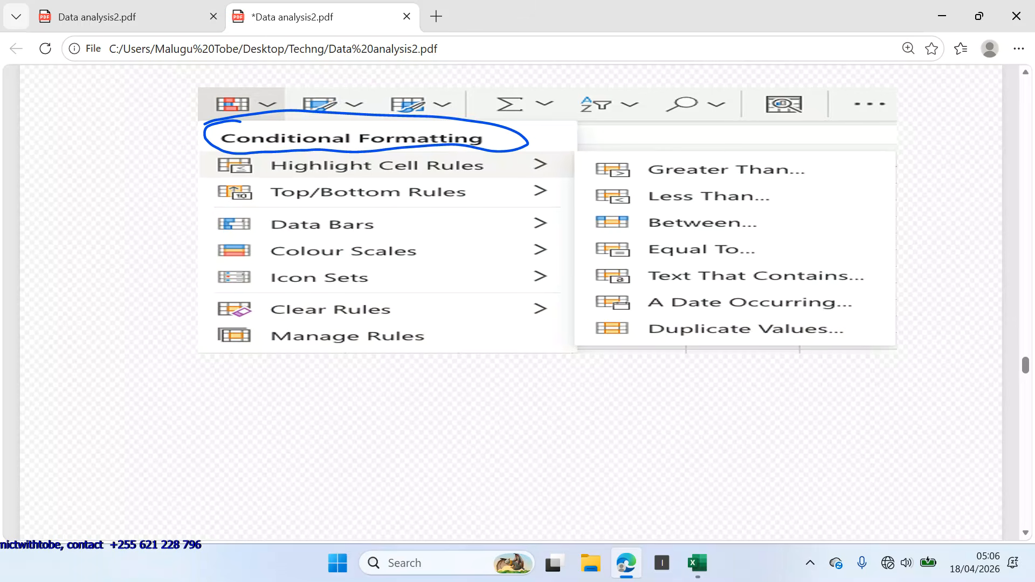
{"action": "mouse_move", "coordinate": [274, 169]}
{"action": "left_mouse_down"}
{"action": "mouse_move", "coordinate": [404, 179]}
{"action": "mouse_move", "coordinate": [587, 154]}
{"action": "mouse_move", "coordinate": [583, 263]}
{"action": "mouse_move", "coordinate": [624, 358]}
{"action": "mouse_move", "coordinate": [904, 263]}
{"action": "mouse_move", "coordinate": [674, 129]}
{"action": "mouse_move", "coordinate": [601, 143]}
{"action": "left_mouse_up"}
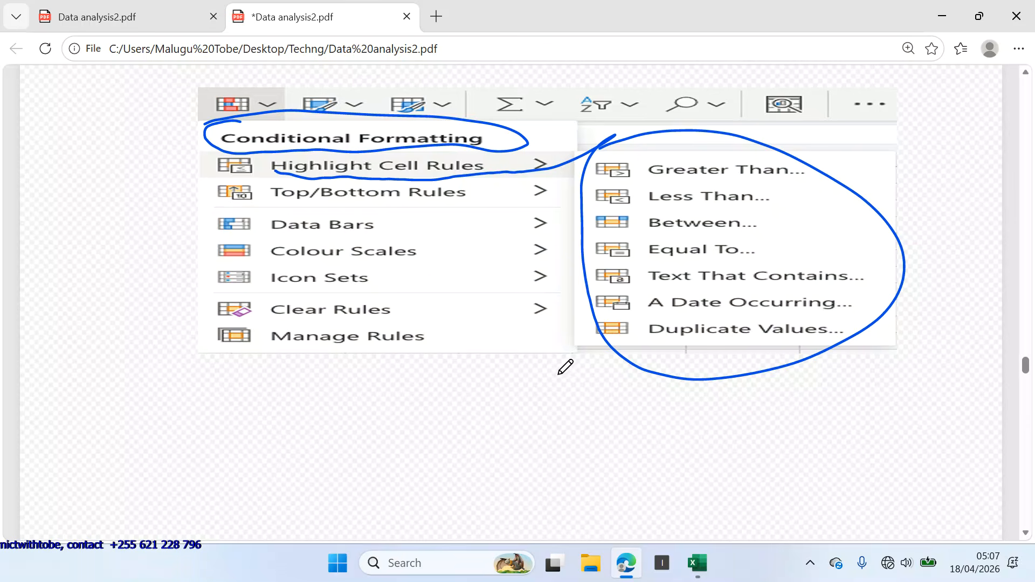
- Switch to Excel and, on the Table d and s sheet, shrink the table to exclude columns G and H
{"action": "left_click", "coordinate": [697, 563]}
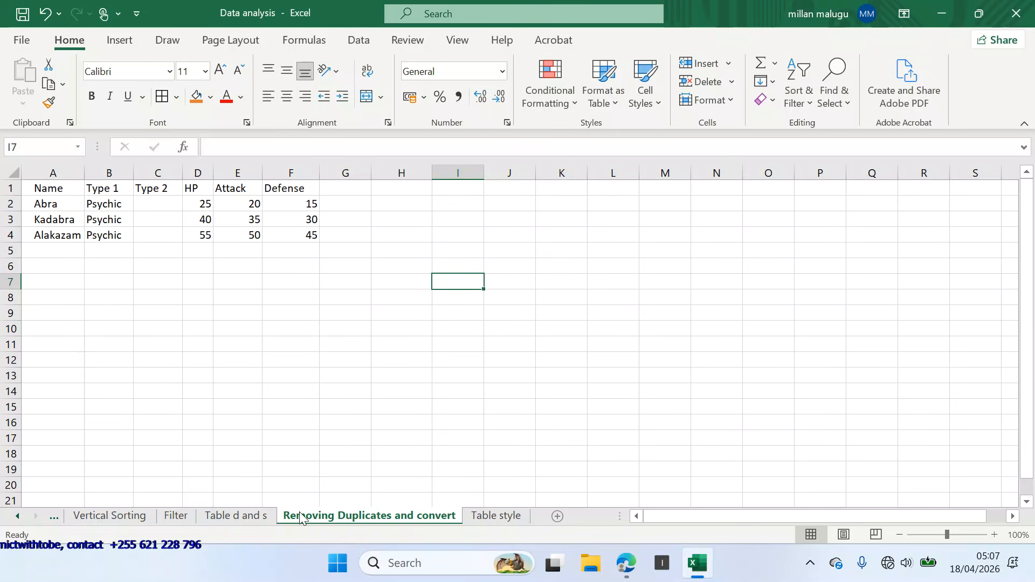
{"action": "left_click", "coordinate": [238, 516]}
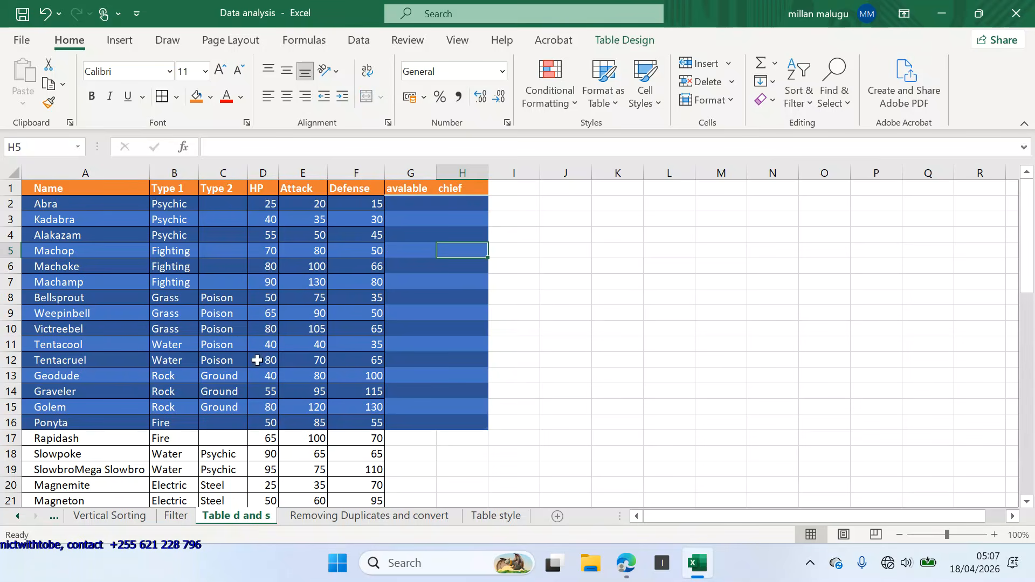
{"action": "scroll", "coordinate": [531, 294], "scroll_direction": "up", "scroll_amount": 1}
{"action": "scroll", "coordinate": [531, 294], "scroll_direction": "down", "scroll_amount": 2}
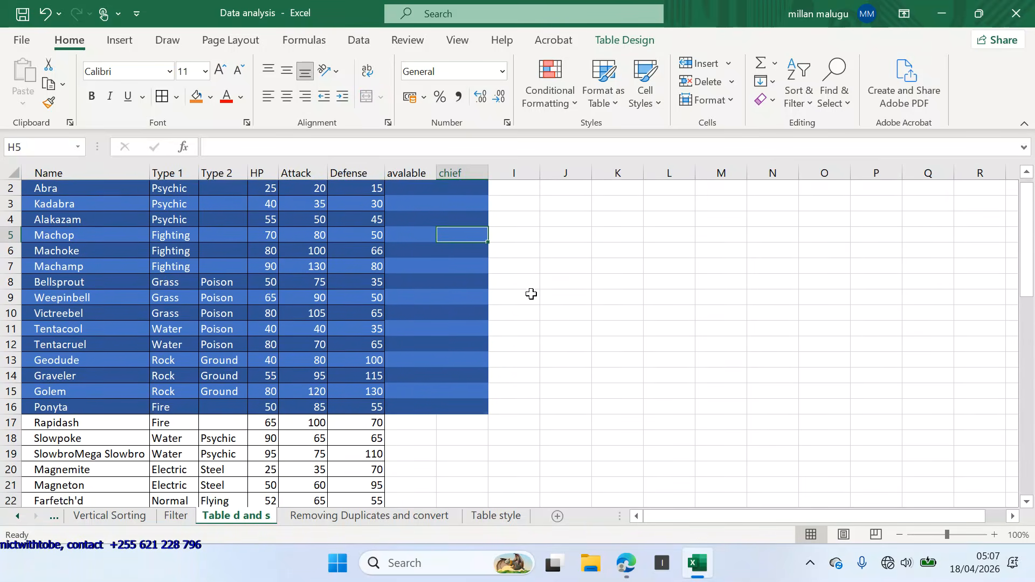
{"action": "scroll", "coordinate": [531, 294], "scroll_direction": "up", "scroll_amount": 2}
{"action": "scroll", "coordinate": [532, 294], "scroll_direction": "down", "scroll_amount": 1}
{"action": "scroll", "coordinate": [531, 294], "scroll_direction": "down", "scroll_amount": 1}
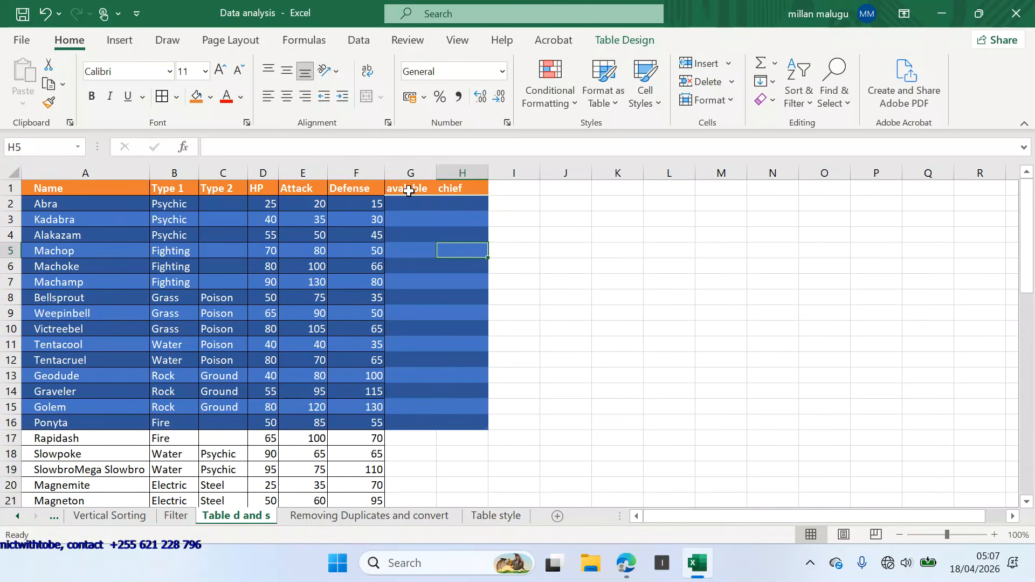
{"action": "left_click", "coordinate": [406, 172]}
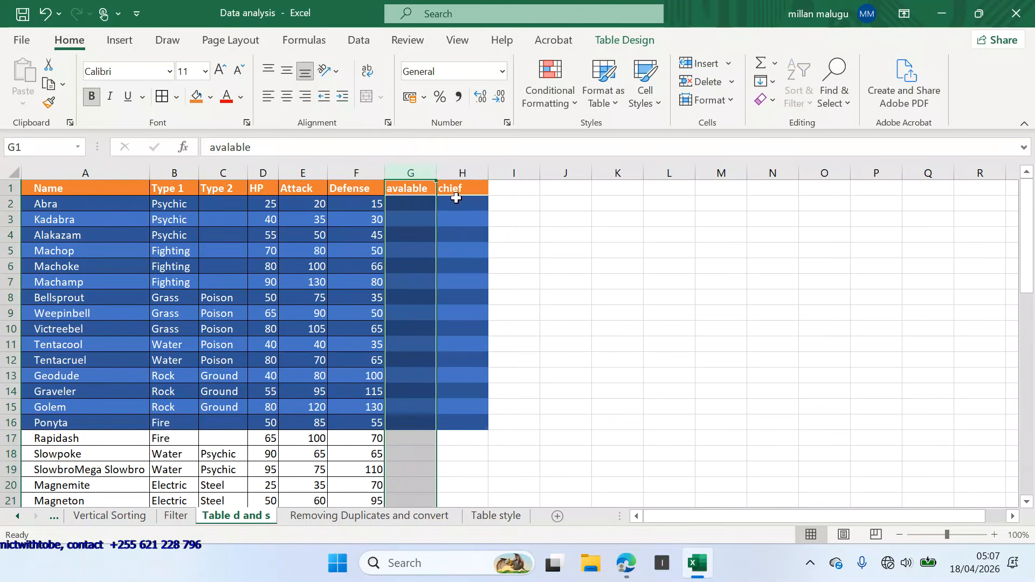
{"action": "left_click", "coordinate": [525, 251]}
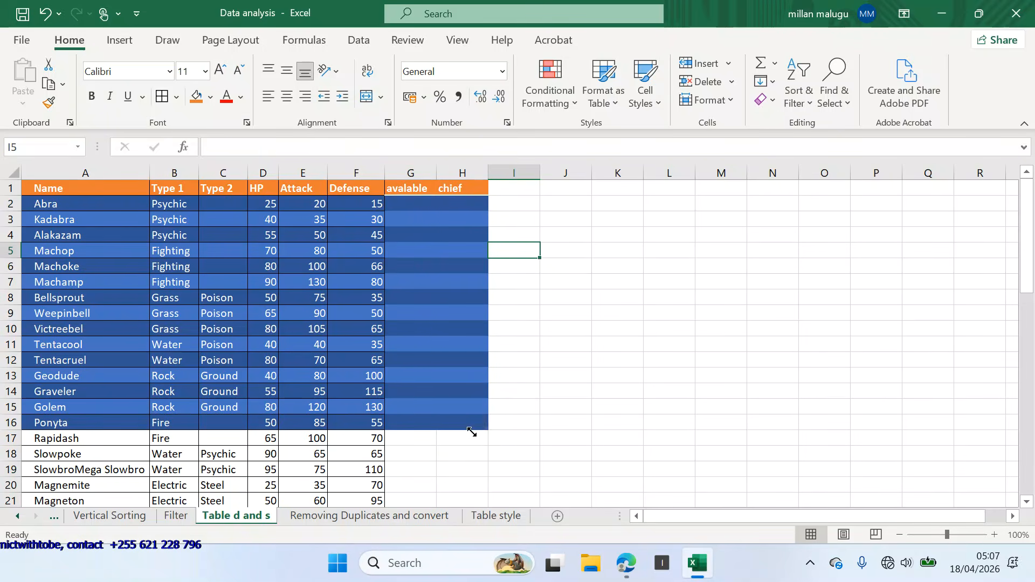
{"action": "left_click_drag", "start_coordinate": [485, 430], "coordinate": [372, 426]}
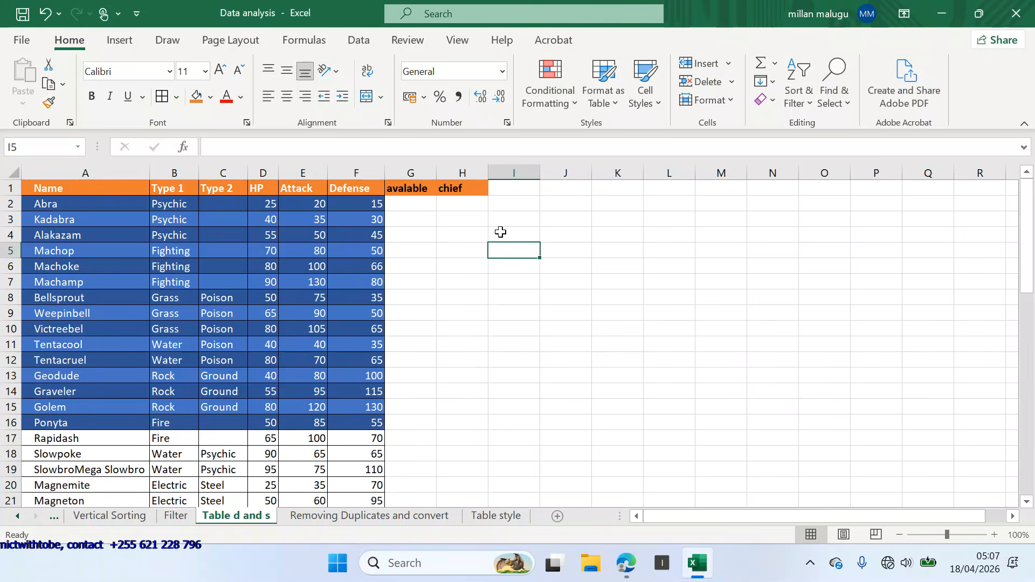
- Clear the leftover header contents and all formatting from columns G and H
{"action": "left_click", "coordinate": [415, 190]}
{"action": "key", "text": "Delete"}
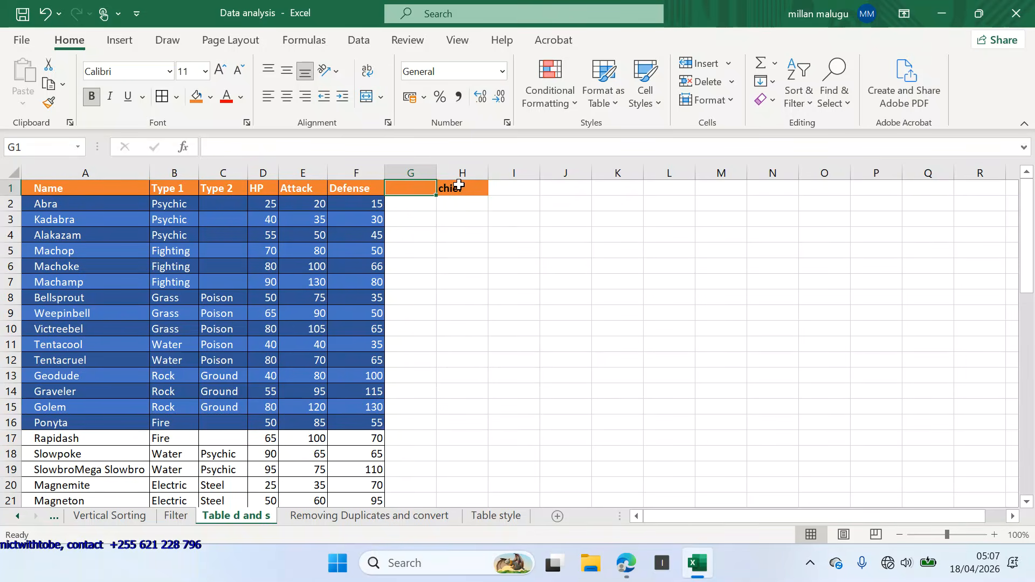
{"action": "left_click_drag", "start_coordinate": [406, 170], "coordinate": [463, 173]}
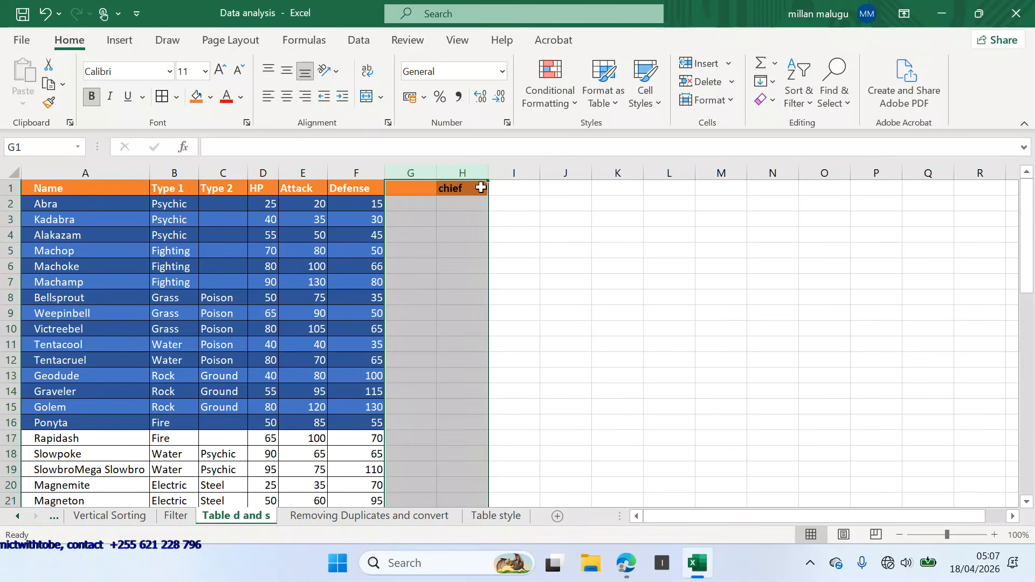
{"action": "left_click", "coordinate": [772, 103]}
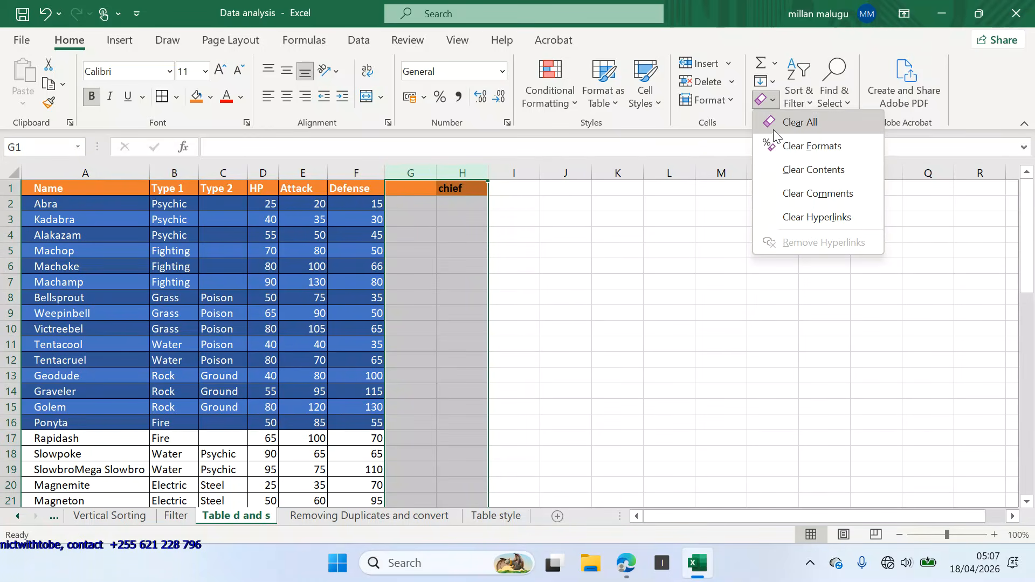
{"action": "left_click", "coordinate": [810, 172]}
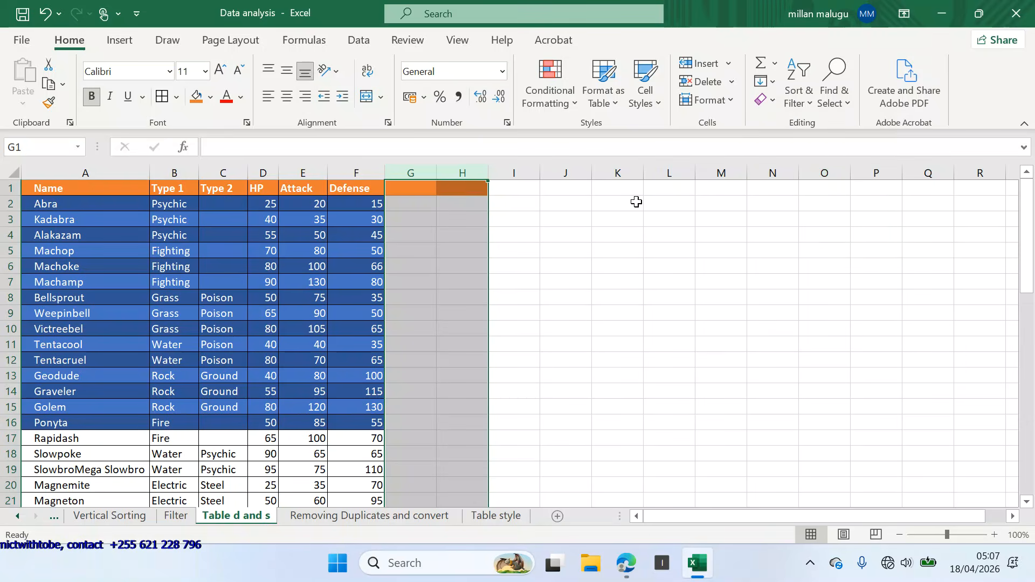
{"action": "left_click", "coordinate": [763, 105]}
{"action": "left_click", "coordinate": [808, 141]}
{"action": "left_click_drag", "start_coordinate": [434, 182], "coordinate": [499, 229]}
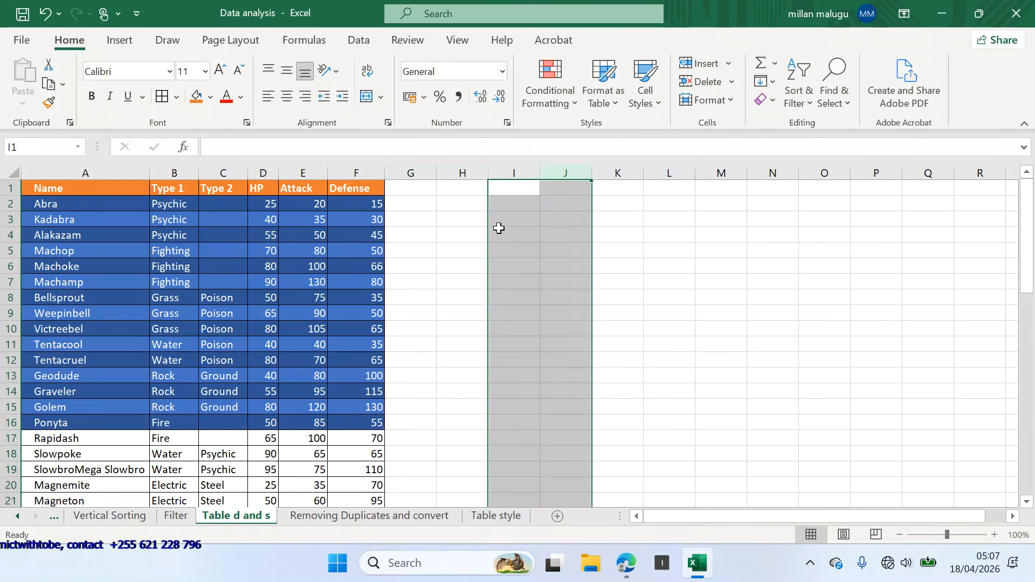
- Extend the table down to row 22 so it covers the remaining entries from Rapidash to Farfetch'd
{"action": "scroll", "coordinate": [446, 319], "scroll_direction": "down", "scroll_amount": 2}
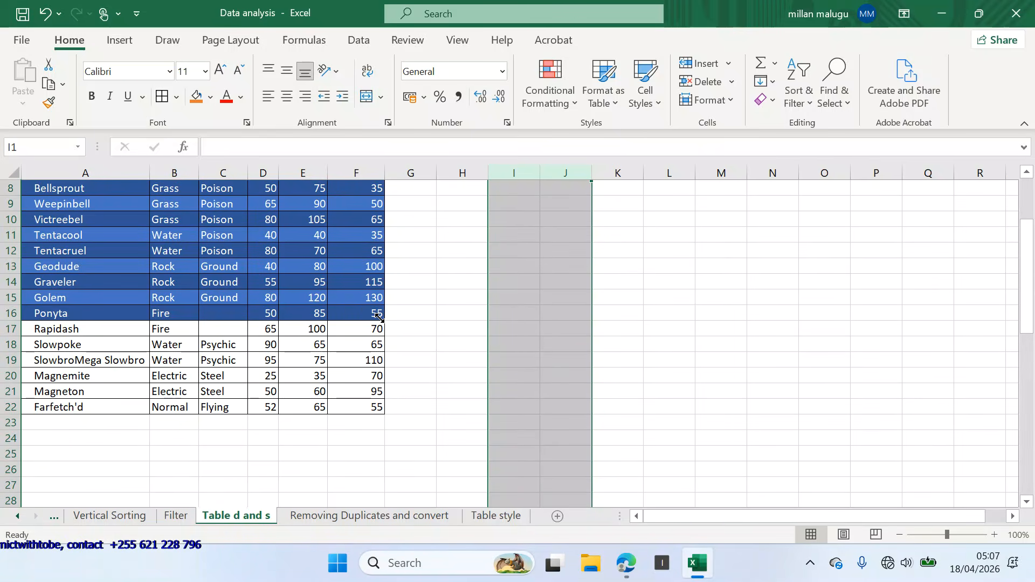
{"action": "left_click_drag", "start_coordinate": [379, 317], "coordinate": [385, 416]}
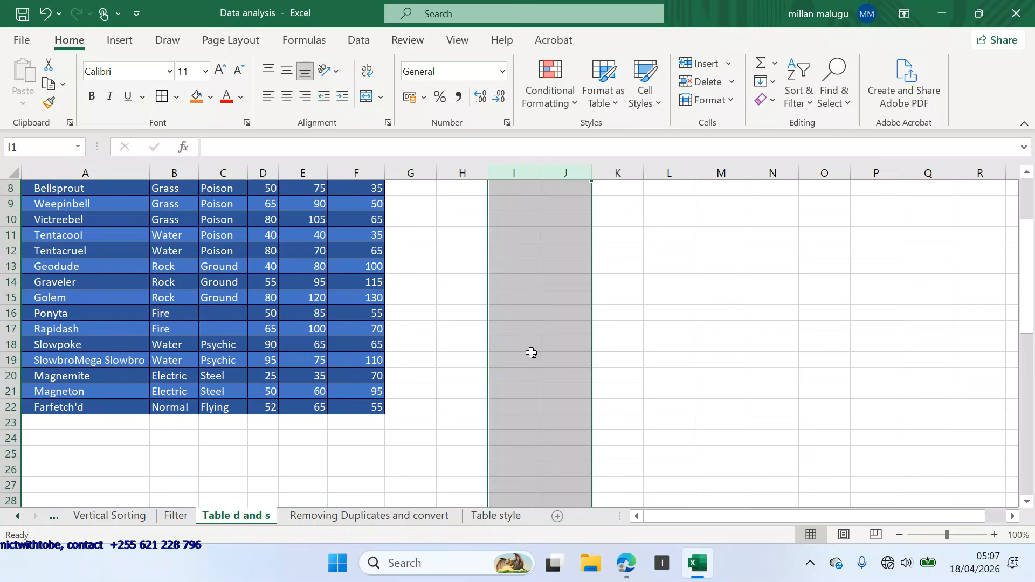
{"action": "left_click", "coordinate": [698, 352]}
{"action": "scroll", "coordinate": [698, 353], "scroll_direction": "up", "scroll_amount": 3}
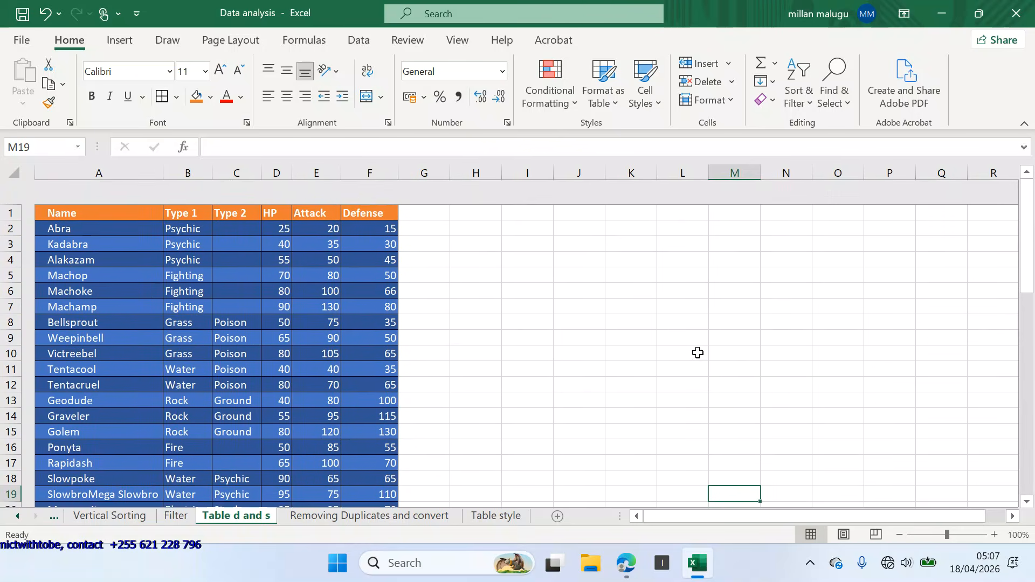
- Open the Conditional Formatting options and examine the available rule types, from Highlight Cells Rules to Manage Rules
{"action": "scroll", "coordinate": [698, 352], "scroll_direction": "down", "scroll_amount": 3}
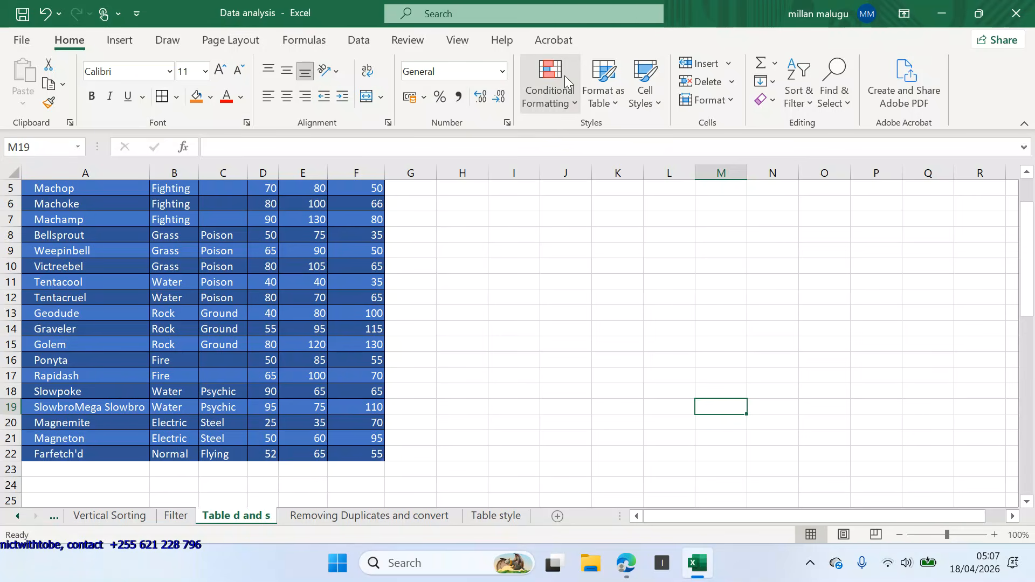
{"action": "left_click", "coordinate": [573, 98]}
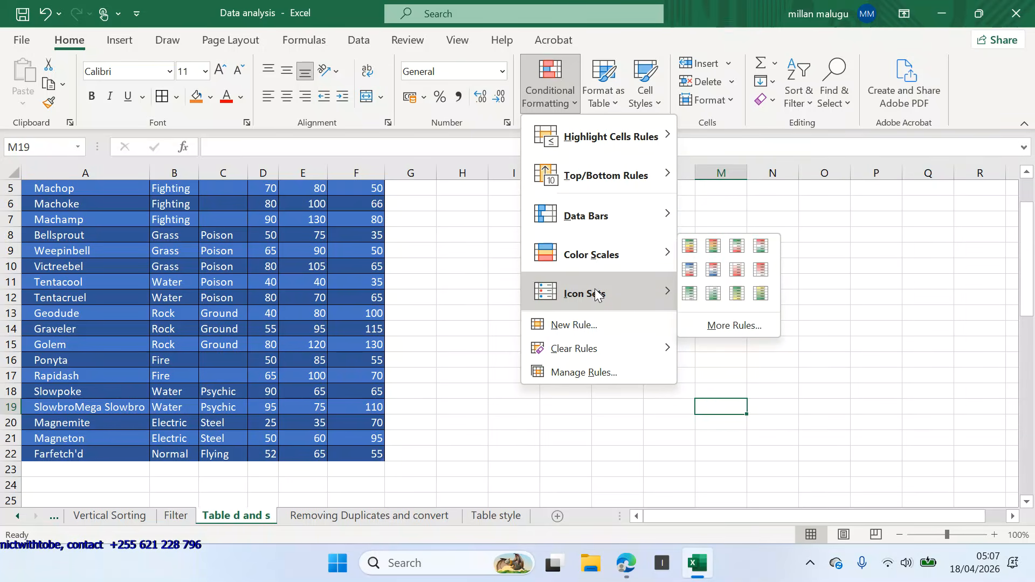
{"action": "mouse_move", "coordinate": [603, 300]}
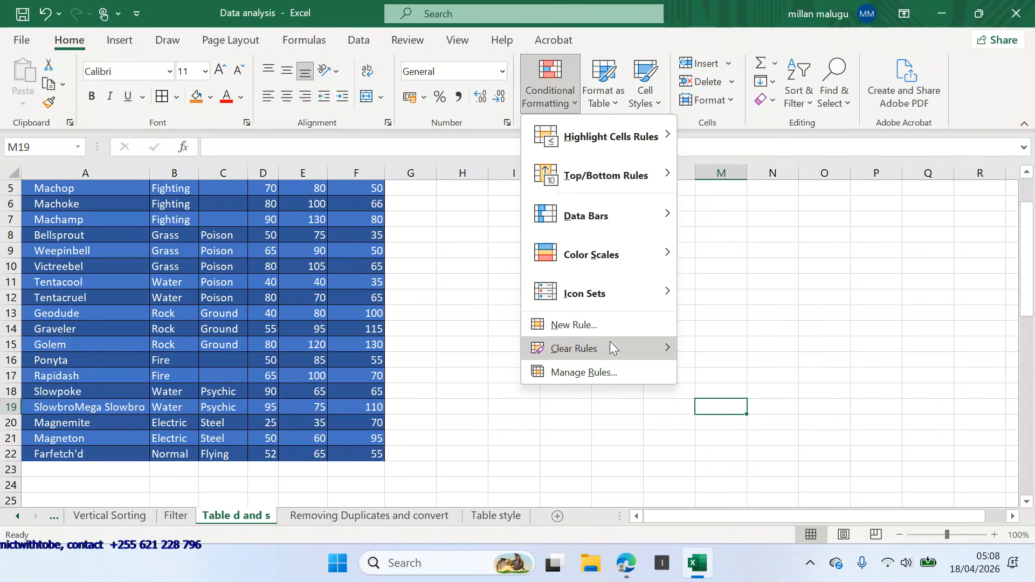
{"action": "mouse_move", "coordinate": [601, 345]}
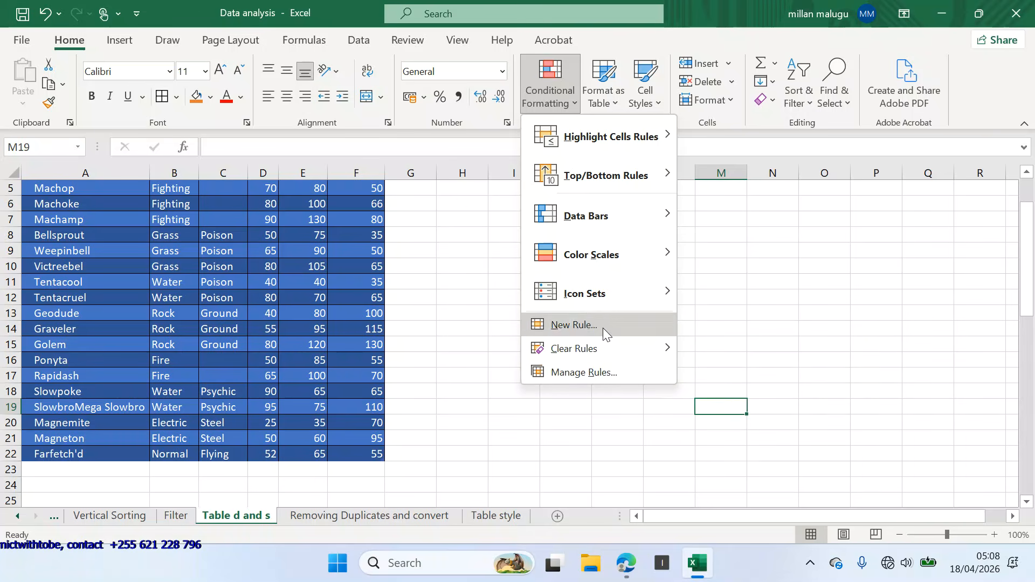
{"action": "mouse_move", "coordinate": [616, 131]}
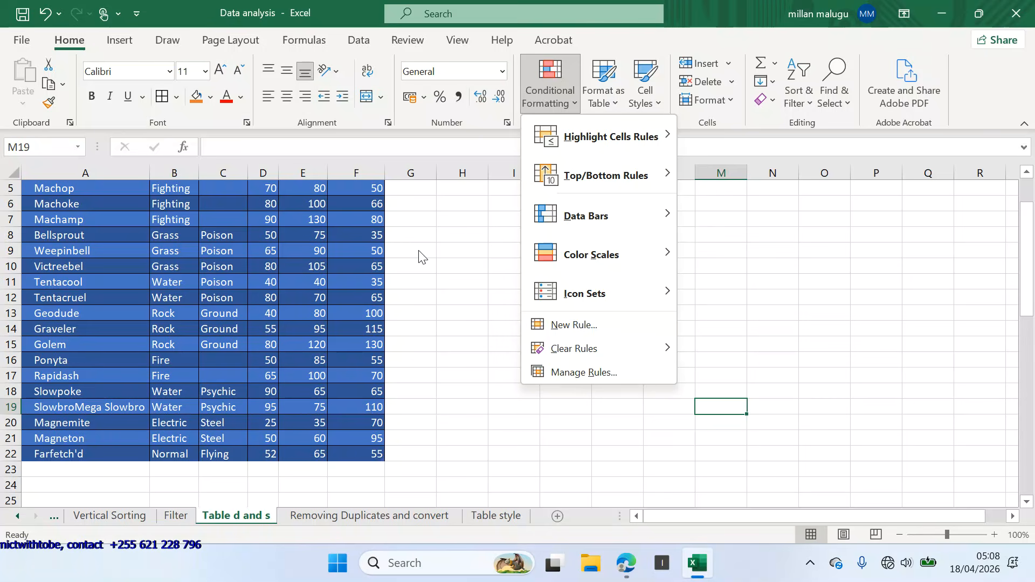
- Examine the numeric HP, Attack and Defense columns of the table, checking the Defense values down to row 22
{"action": "scroll", "coordinate": [418, 250], "scroll_direction": "up", "scroll_amount": 1}
{"action": "scroll", "coordinate": [419, 250], "scroll_direction": "up", "scroll_amount": 1}
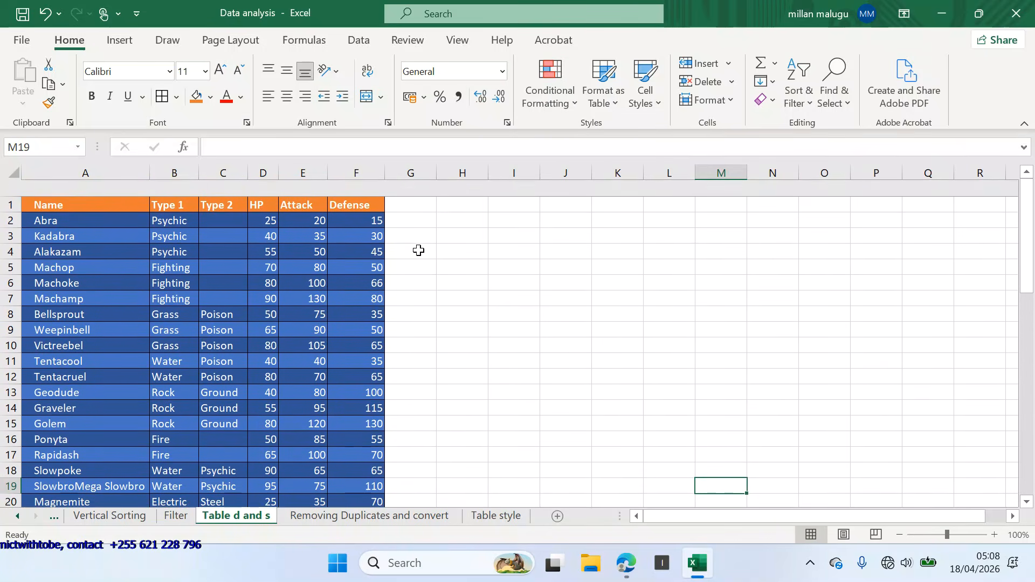
{"action": "left_click", "coordinate": [360, 170]}
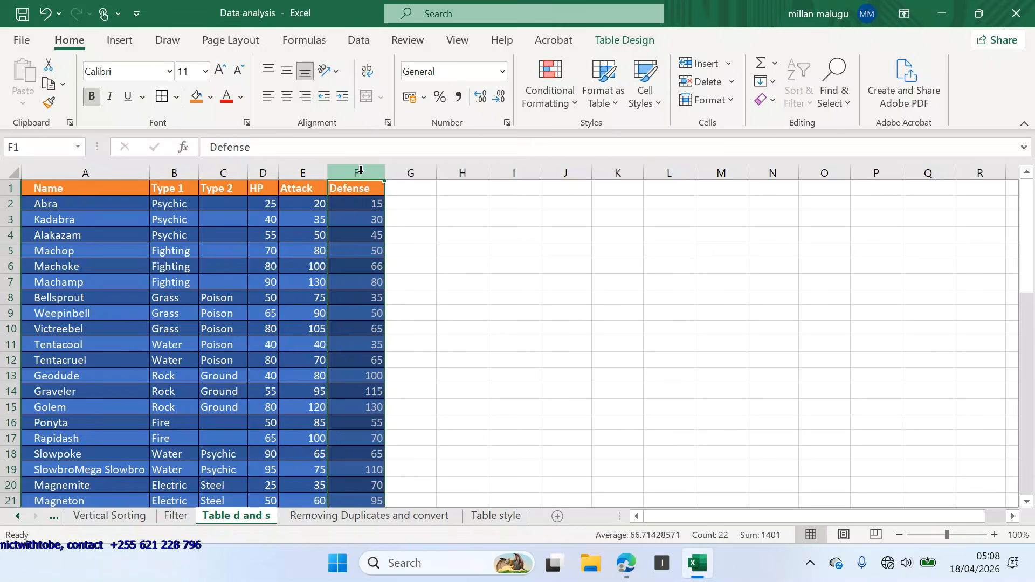
{"action": "left_click", "coordinate": [313, 169]}
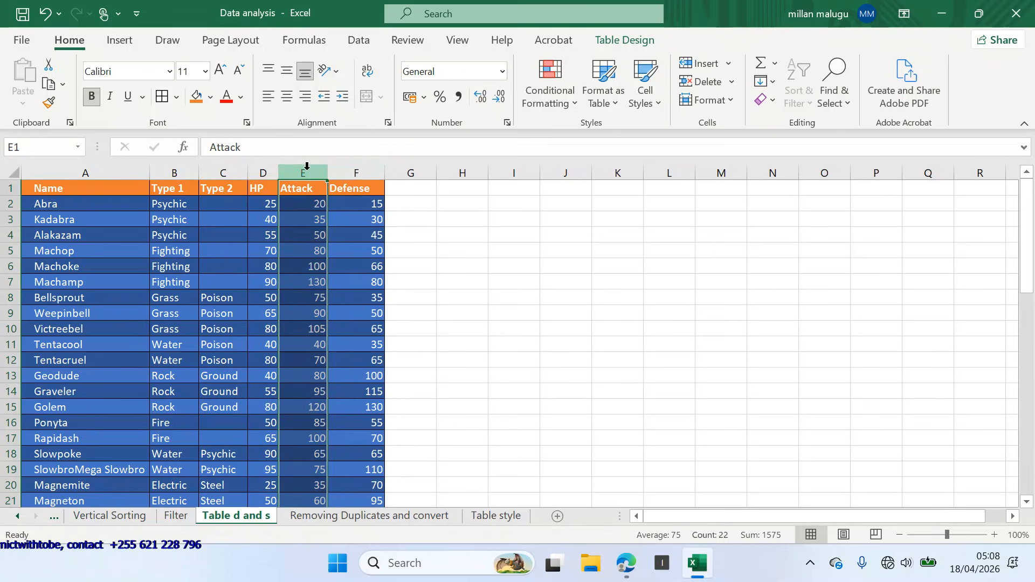
{"action": "left_click", "coordinate": [262, 171]}
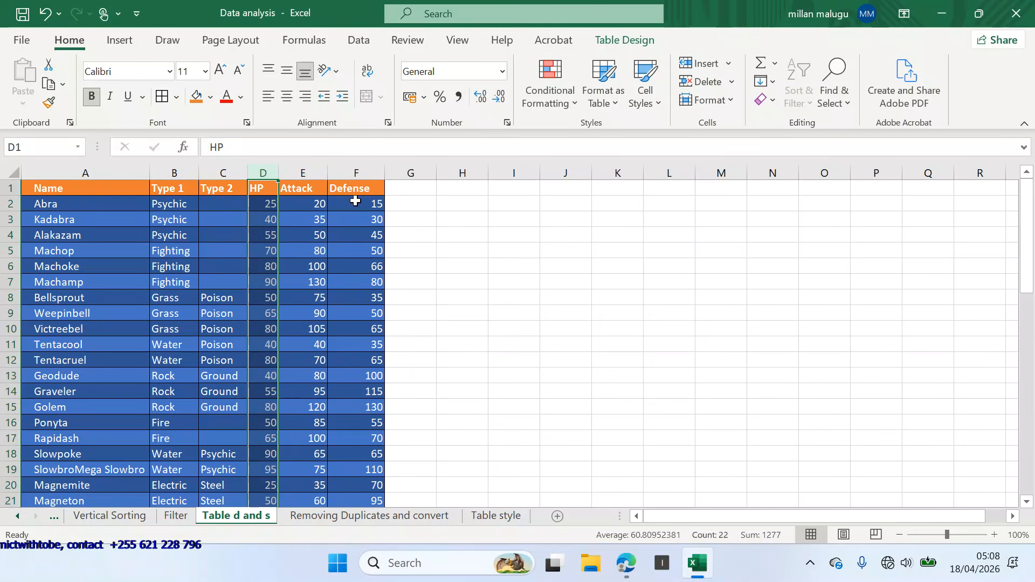
{"action": "left_click", "coordinate": [375, 204]}
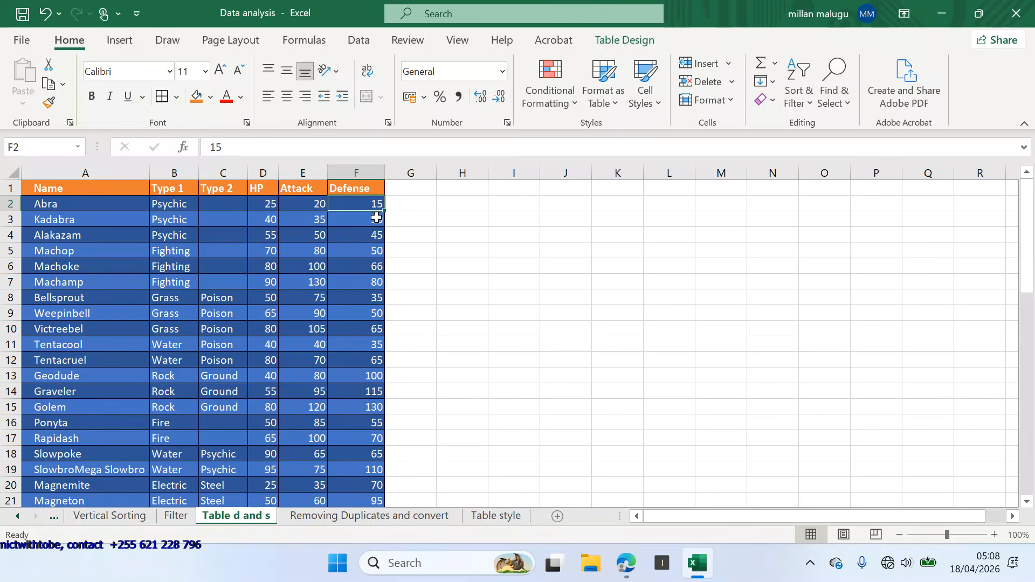
{"action": "scroll", "coordinate": [376, 302], "scroll_direction": "down", "scroll_amount": 2}
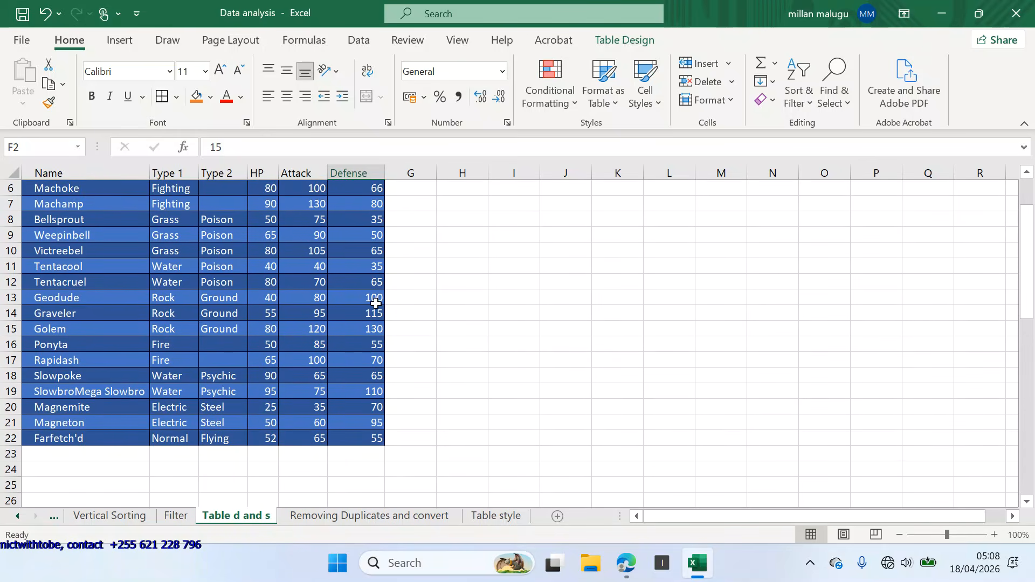
{"action": "scroll", "coordinate": [376, 303], "scroll_direction": "down", "scroll_amount": 1}
{"action": "scroll", "coordinate": [376, 303], "scroll_direction": "up", "scroll_amount": 1}
{"action": "left_click", "coordinate": [376, 301]}
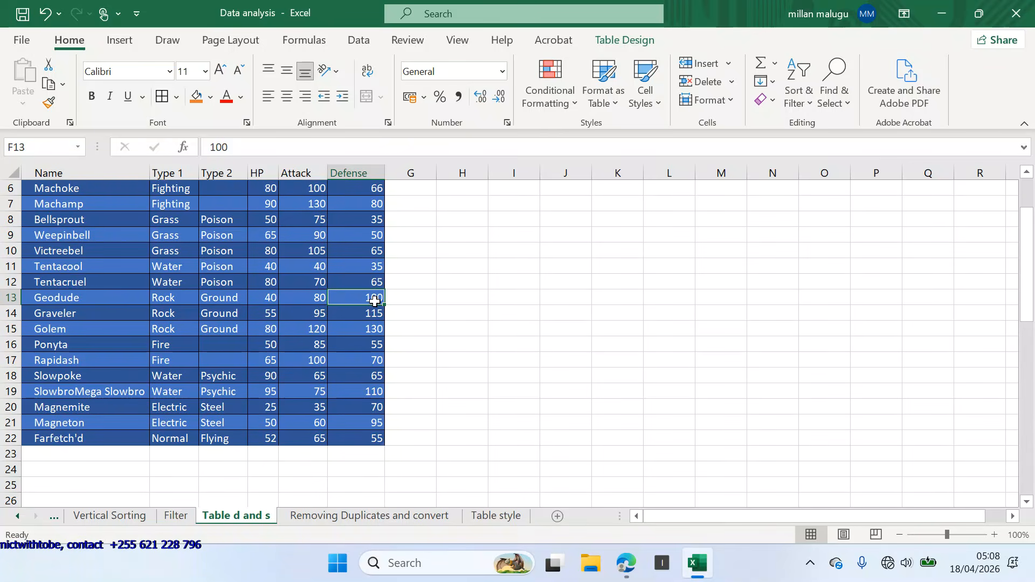
{"action": "scroll", "coordinate": [385, 378], "scroll_direction": "up", "scroll_amount": 2}
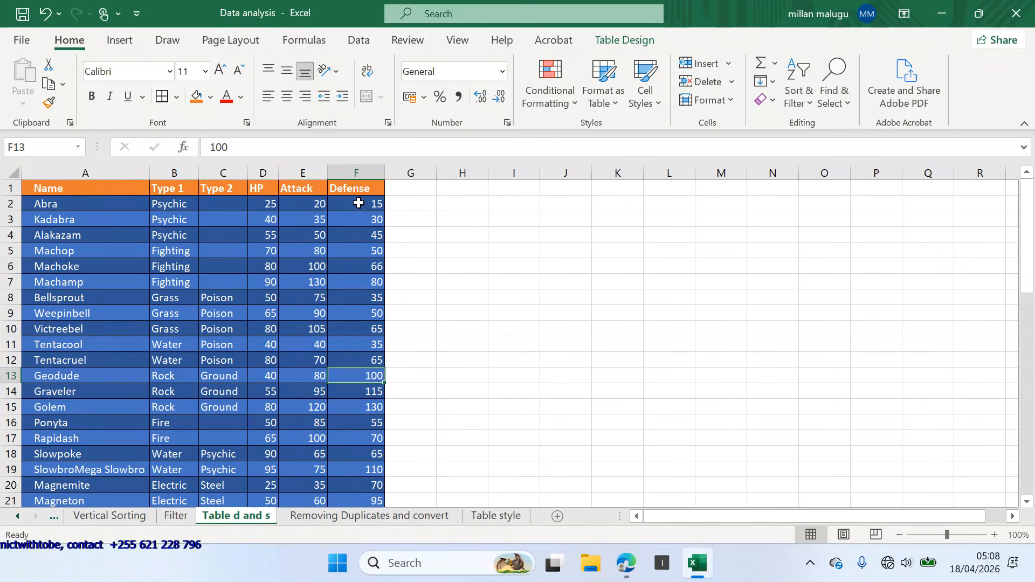
- Highlight Defense values F2:F22 greater than 100 with Yellow Fill with Dark Yellow Text using a Greater Than rule
{"action": "left_click", "coordinate": [358, 203]}
{"action": "left_click_drag", "start_coordinate": [359, 205], "coordinate": [371, 468]}
{"action": "scroll", "coordinate": [515, 336], "scroll_direction": "up", "scroll_amount": 1}
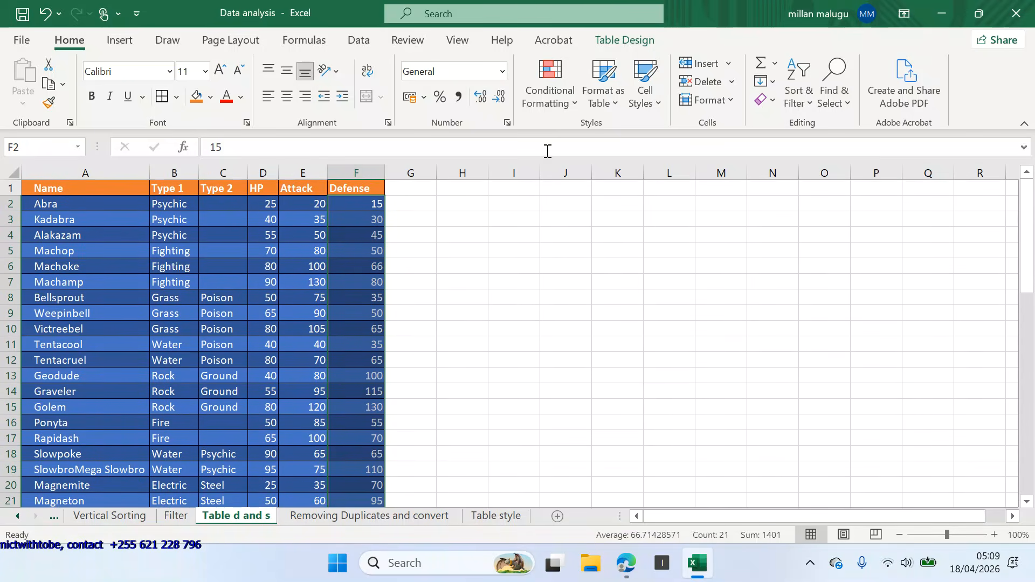
{"action": "left_click", "coordinate": [571, 100]}
{"action": "mouse_move", "coordinate": [610, 127]}
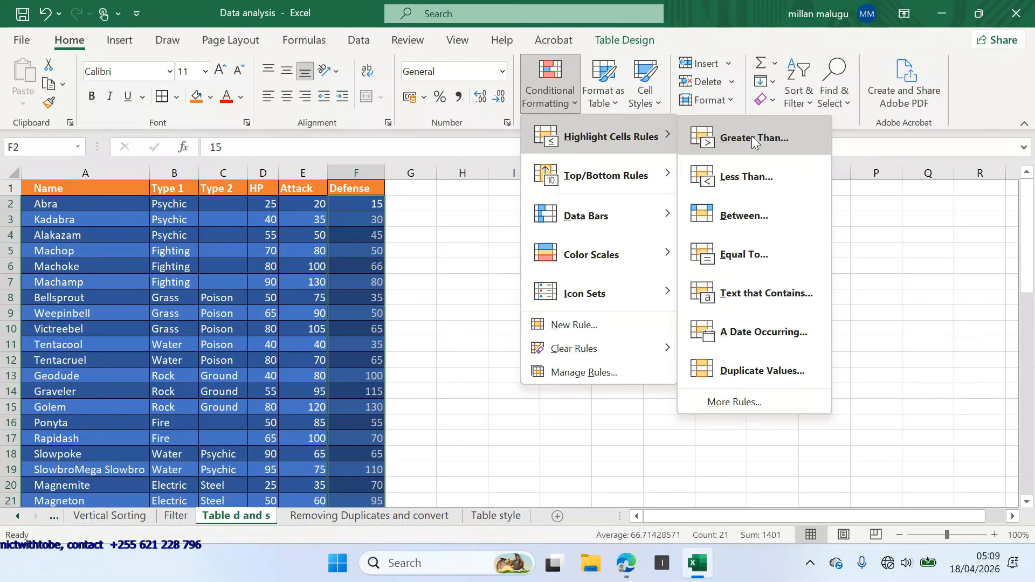
{"action": "left_click", "coordinate": [752, 138]}
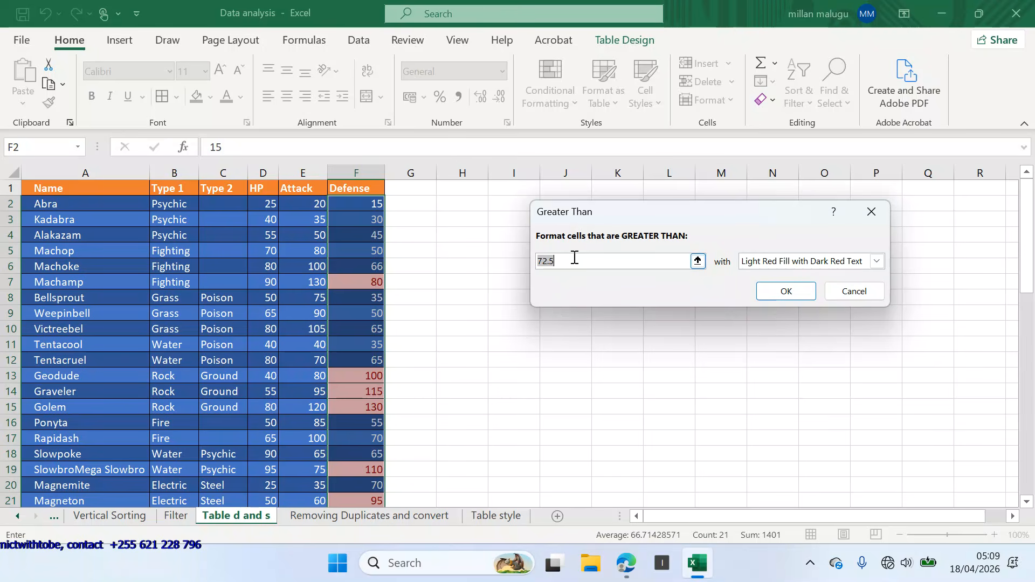
{"action": "key", "text": "BackSpace"}
{"action": "type", "text": "100"}
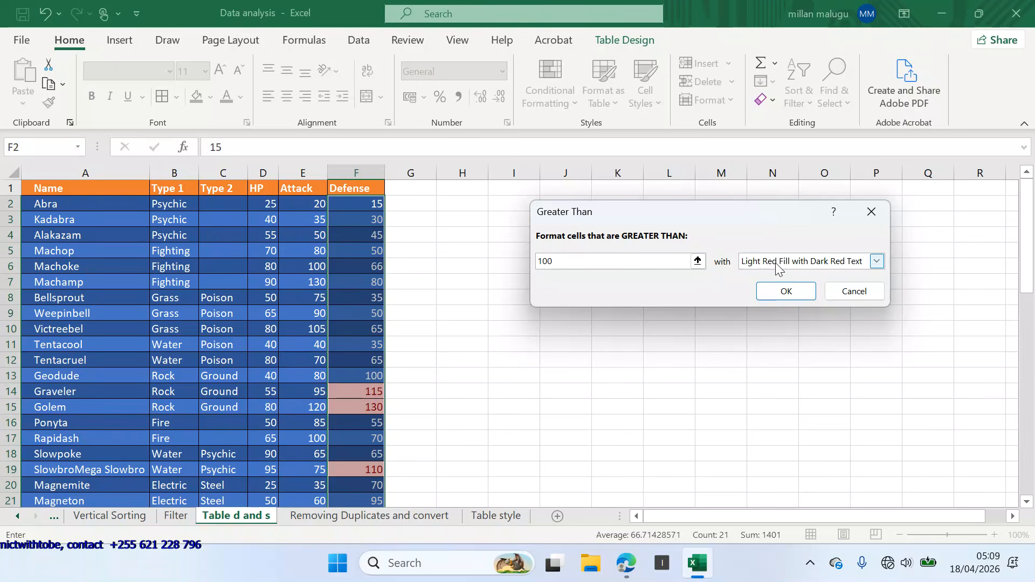
{"action": "left_click", "coordinate": [876, 262]}
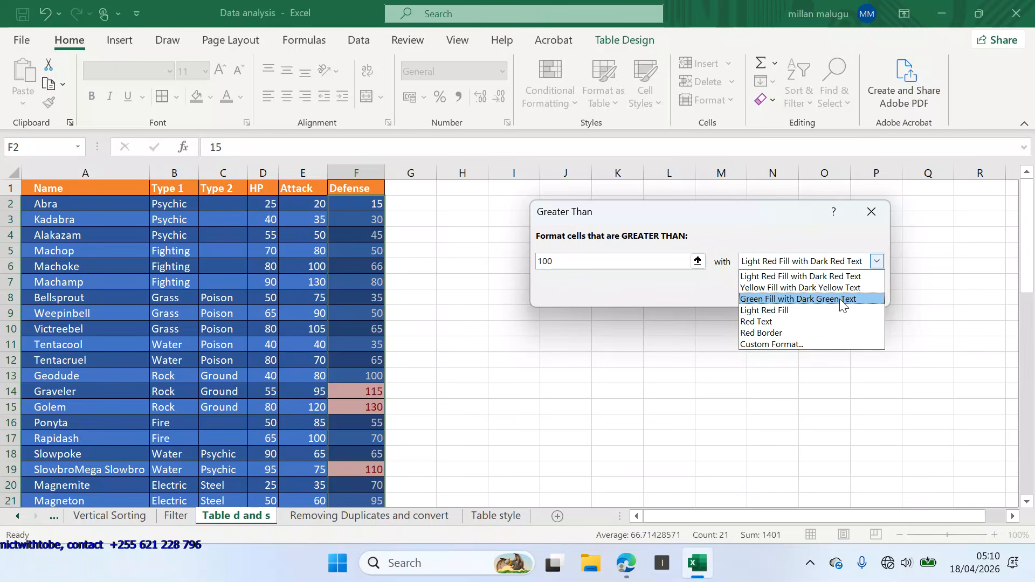
{"action": "left_click", "coordinate": [802, 287]}
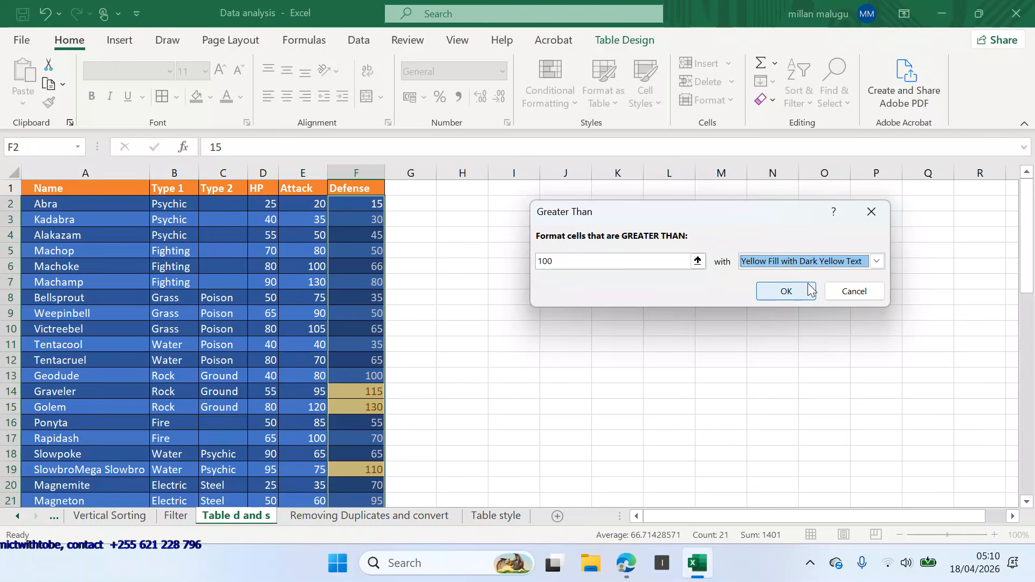
{"action": "left_click", "coordinate": [788, 291]}
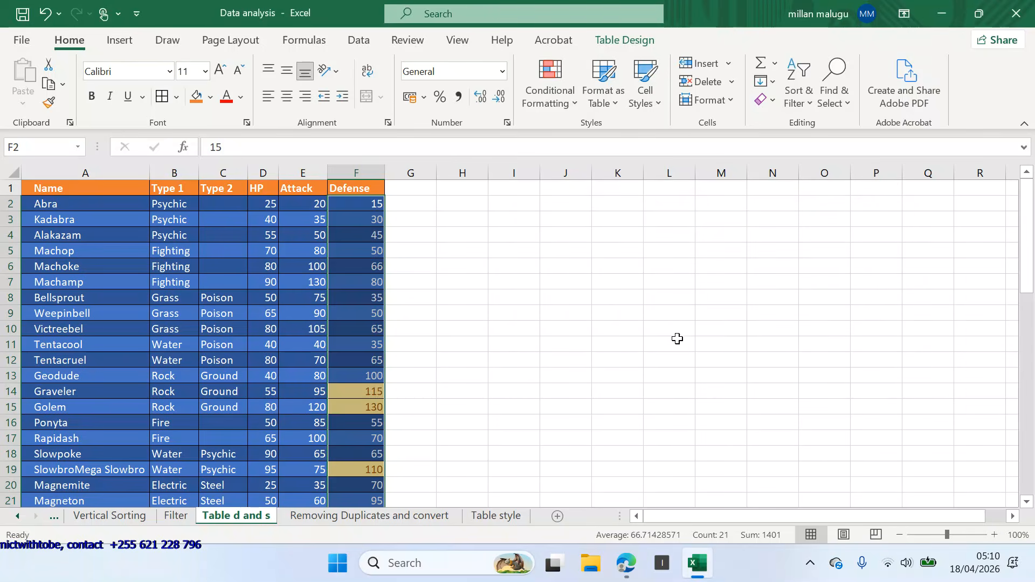
- Examine the highlighted cells in the Defense column across the whole table
{"action": "scroll", "coordinate": [677, 339], "scroll_direction": "down", "scroll_amount": 2}
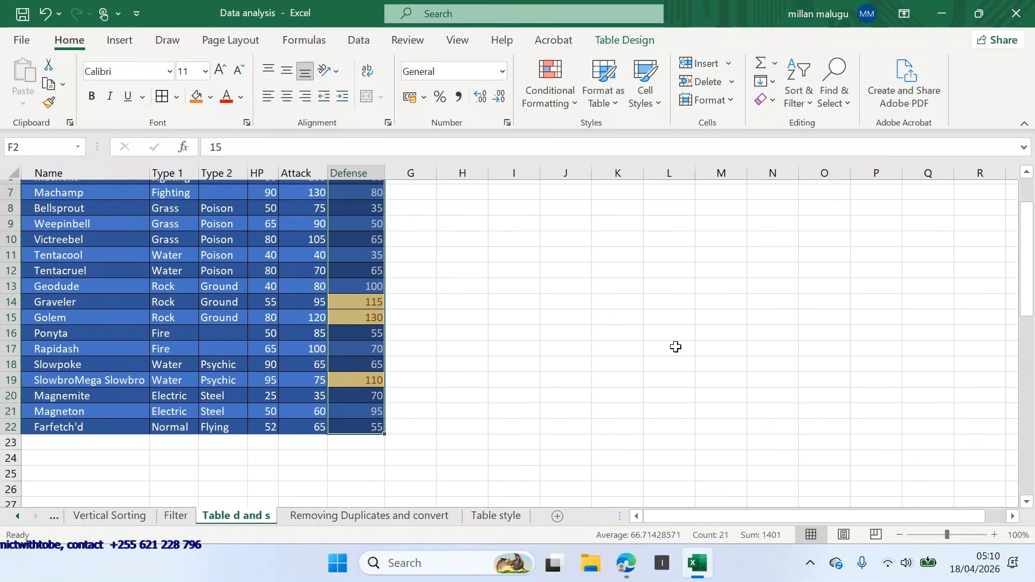
{"action": "scroll", "coordinate": [676, 347], "scroll_direction": "up", "scroll_amount": 1}
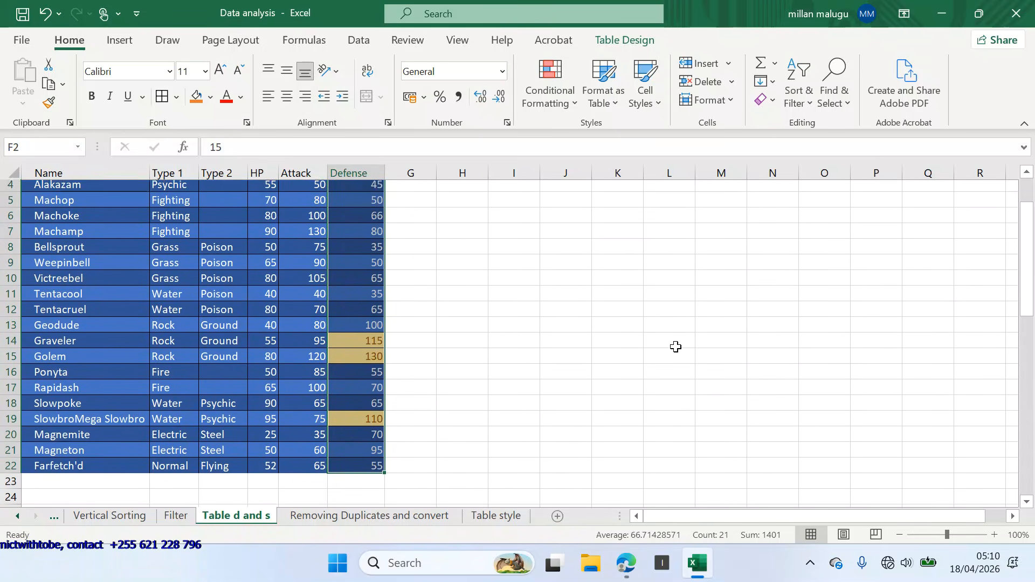
{"action": "scroll", "coordinate": [675, 347], "scroll_direction": "down", "scroll_amount": 1}
{"action": "scroll", "coordinate": [676, 346], "scroll_direction": "up", "scroll_amount": 2}
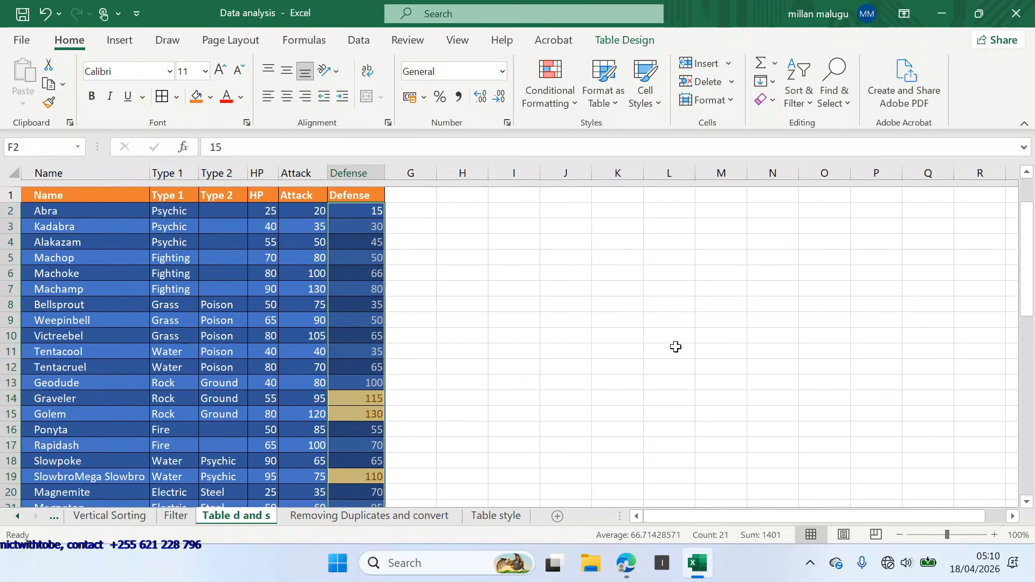
{"action": "scroll", "coordinate": [676, 347], "scroll_direction": "down", "scroll_amount": 1}
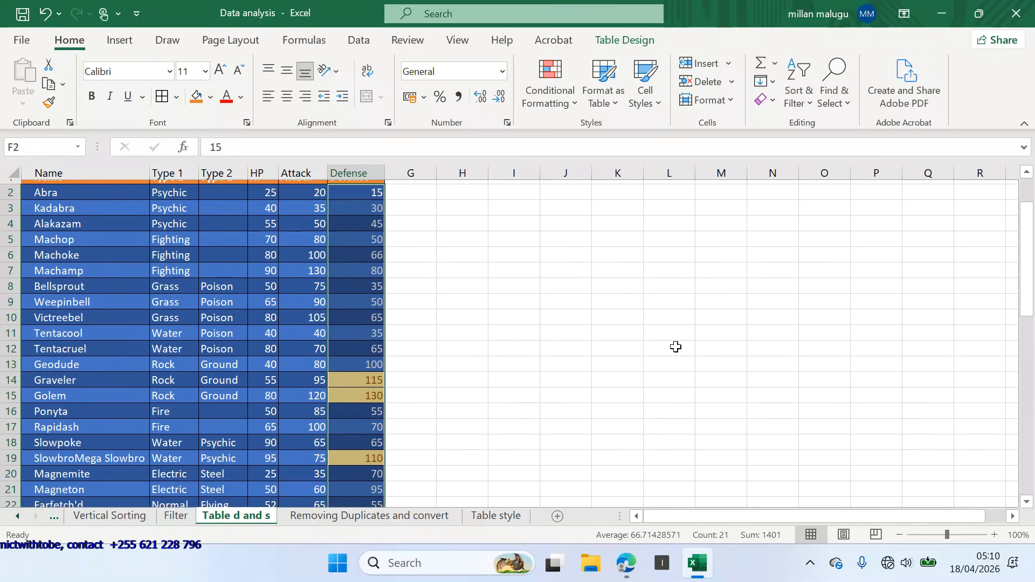
{"action": "scroll", "coordinate": [676, 347], "scroll_direction": "up", "scroll_amount": 1}
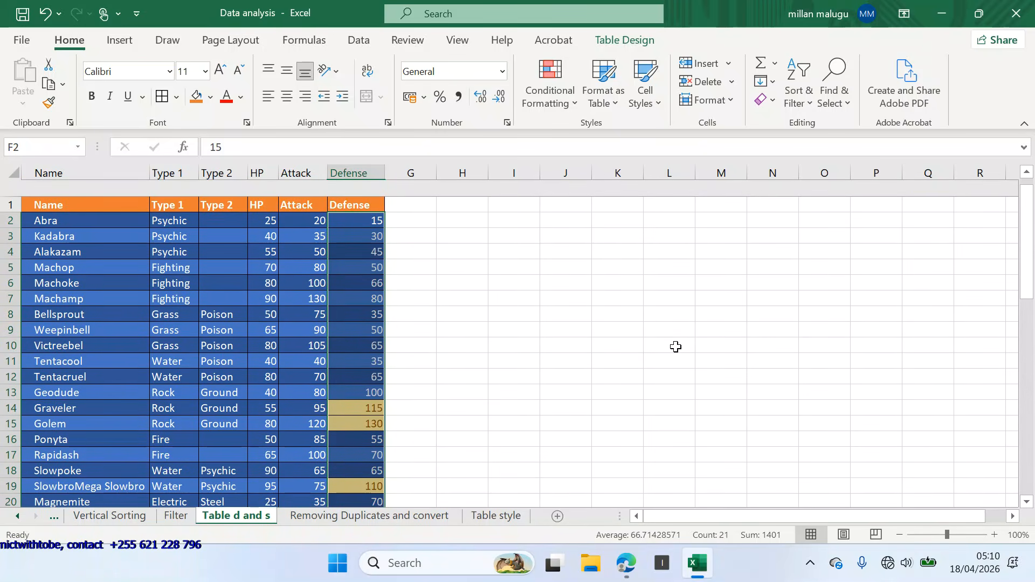
{"action": "scroll", "coordinate": [675, 347], "scroll_direction": "down", "scroll_amount": 1}
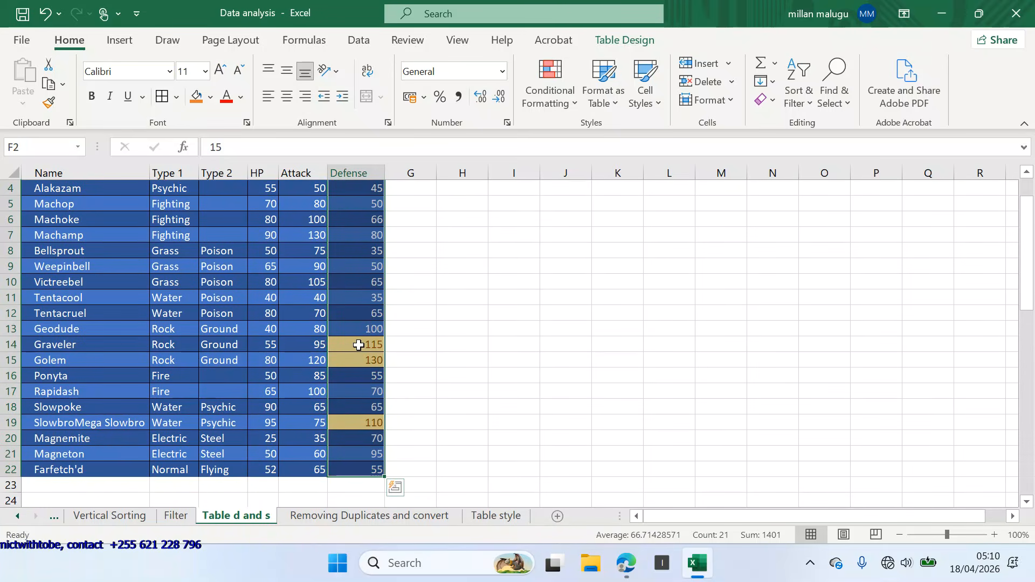
{"action": "scroll", "coordinate": [358, 345], "scroll_direction": "down", "scroll_amount": 1}
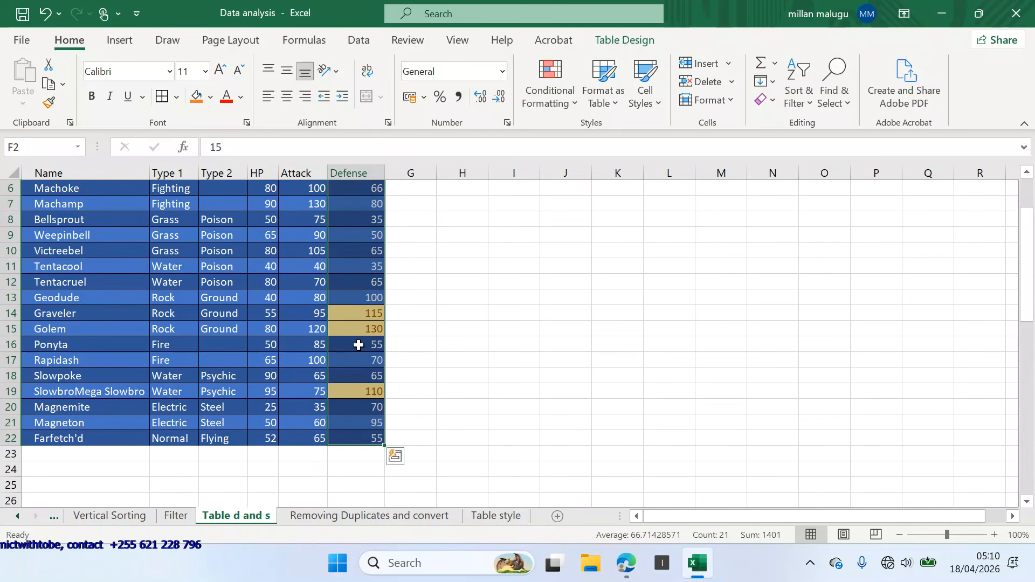
- Clear the formats from the selected Defense values, removing the Greater Than highlighting
{"action": "scroll", "coordinate": [358, 345], "scroll_direction": "up", "scroll_amount": 2}
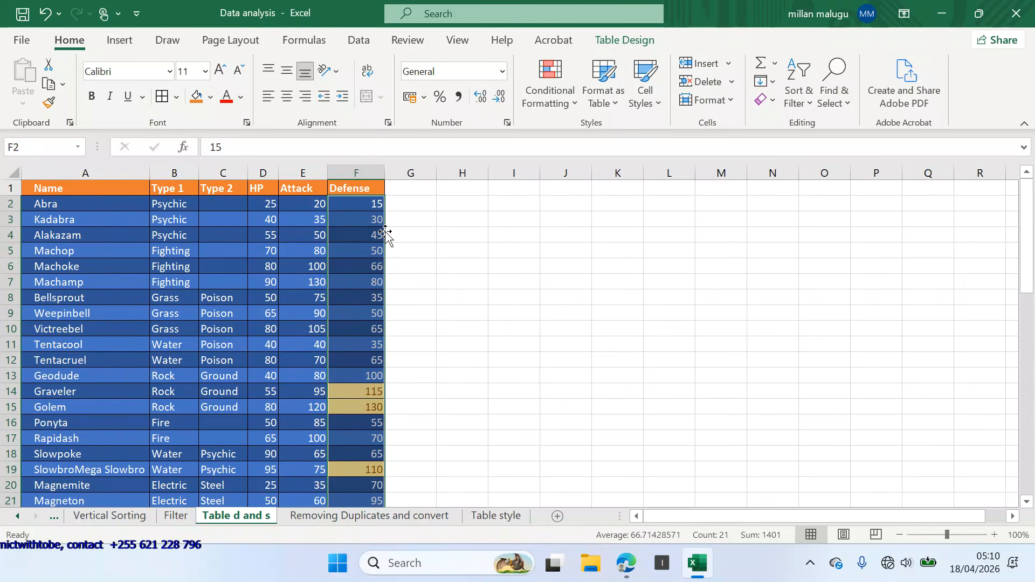
{"action": "left_click", "coordinate": [772, 99]}
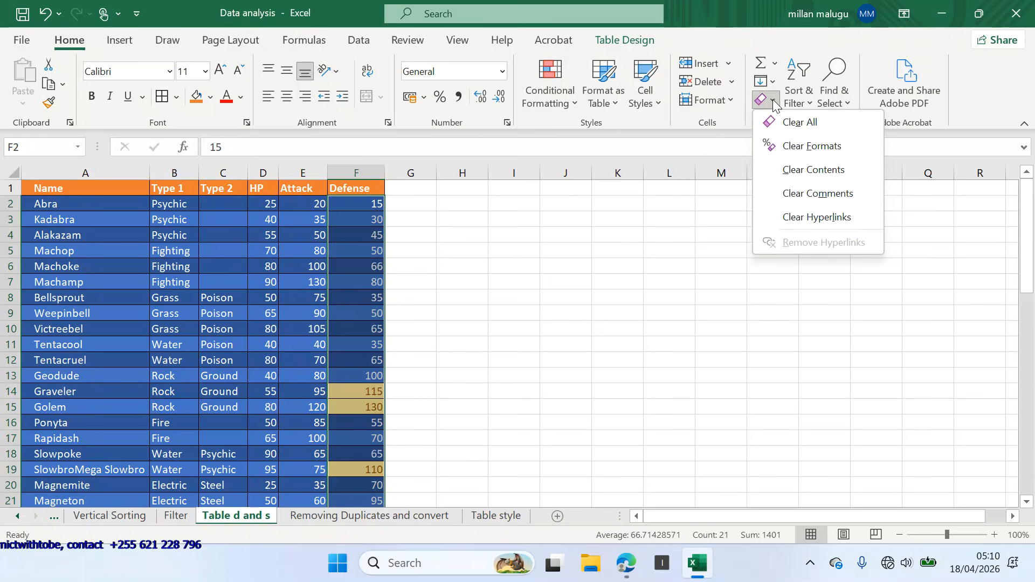
{"action": "left_click", "coordinate": [799, 147]}
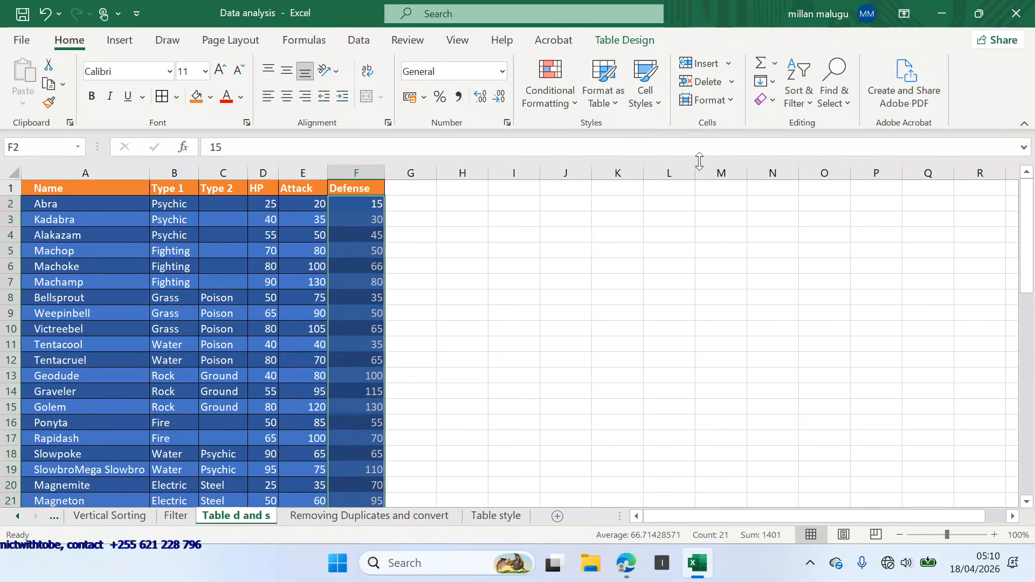
- Highlight the selected Defense values less than 60 with Green Fill with Dark Green Text using a Less Than rule
{"action": "left_click", "coordinate": [572, 98]}
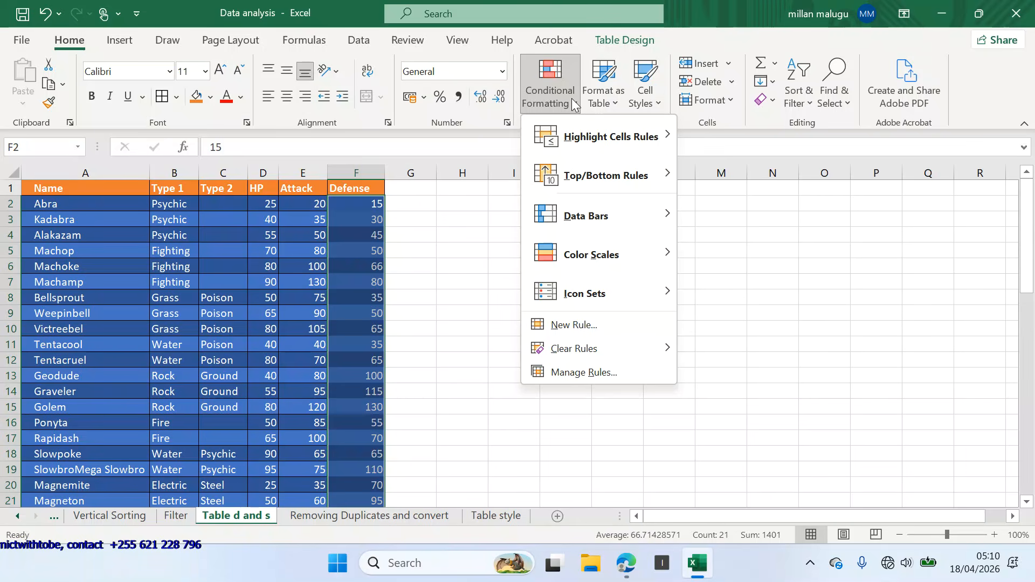
{"action": "mouse_move", "coordinate": [640, 138]}
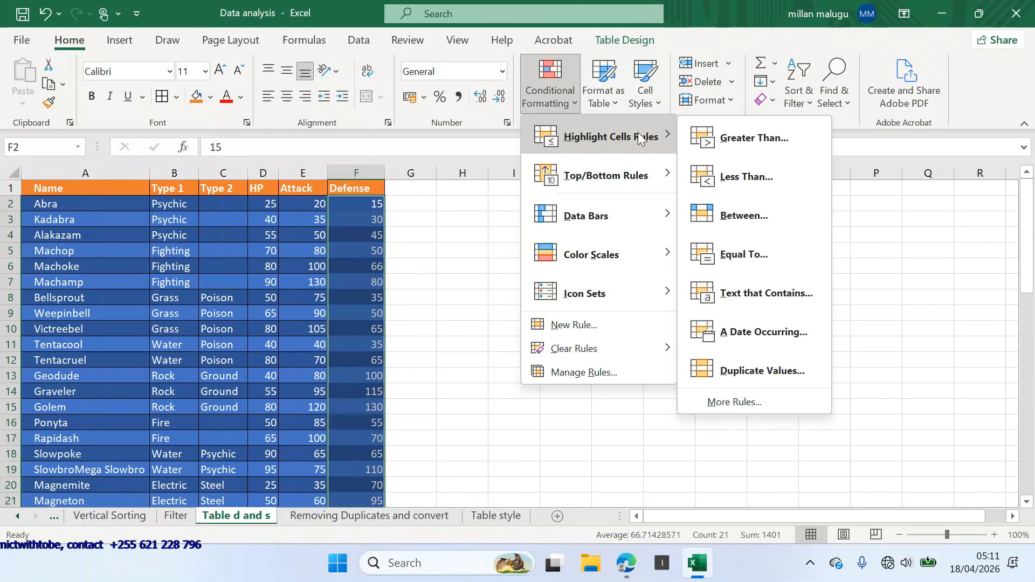
{"action": "left_click", "coordinate": [754, 177]}
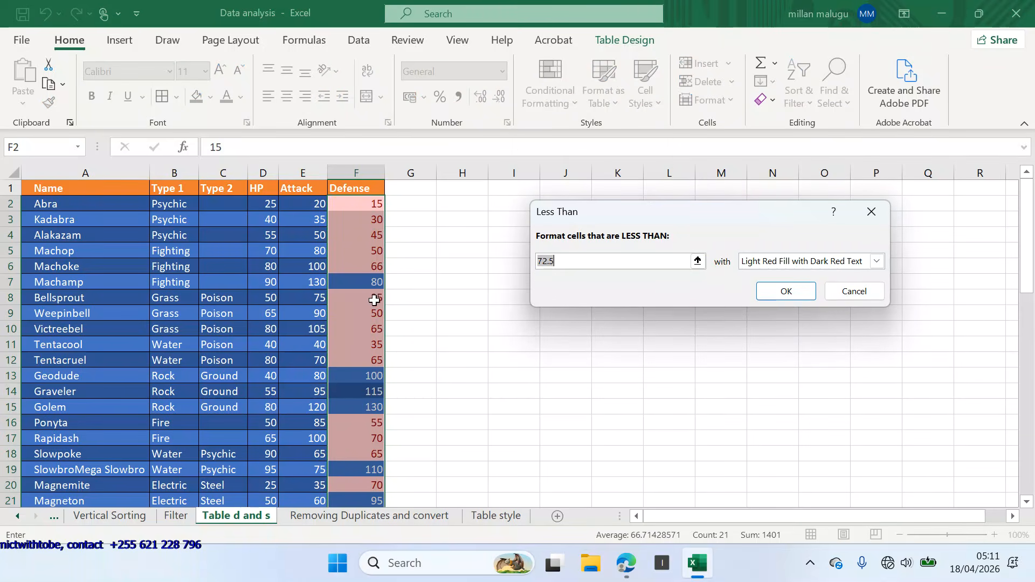
{"action": "left_click", "coordinate": [576, 260]}
{"action": "key", "text": "BackSpace"}
{"action": "key", "text": "BackSpace"}
{"action": "key", "text": "BackSpace"}
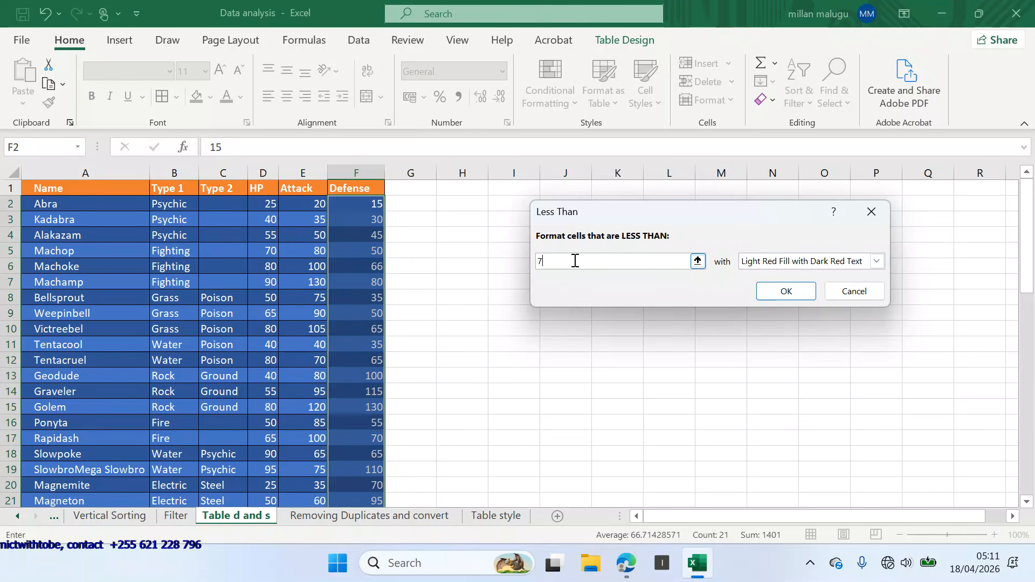
{"action": "type", "text": "60"}
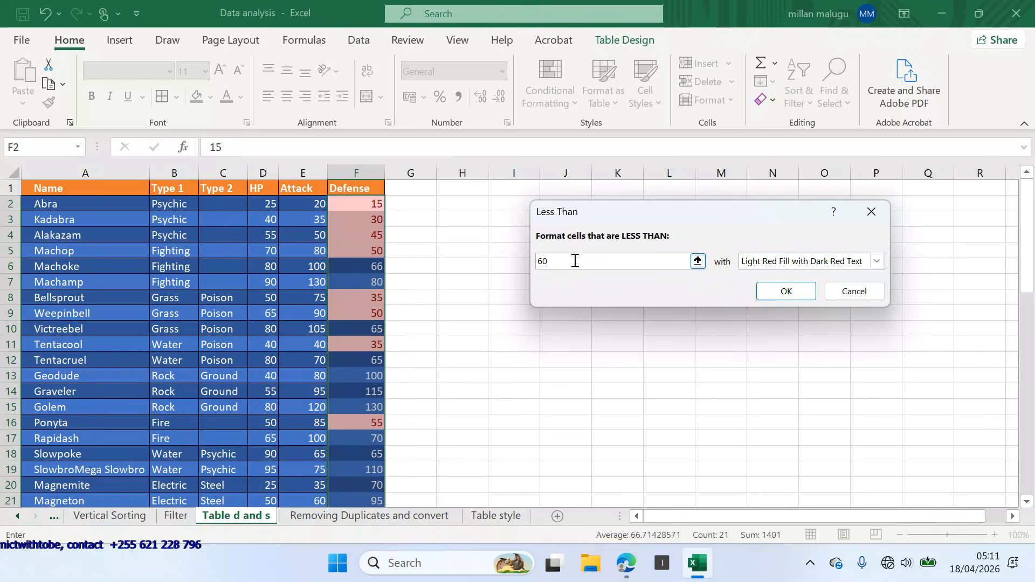
{"action": "left_click", "coordinate": [791, 262]}
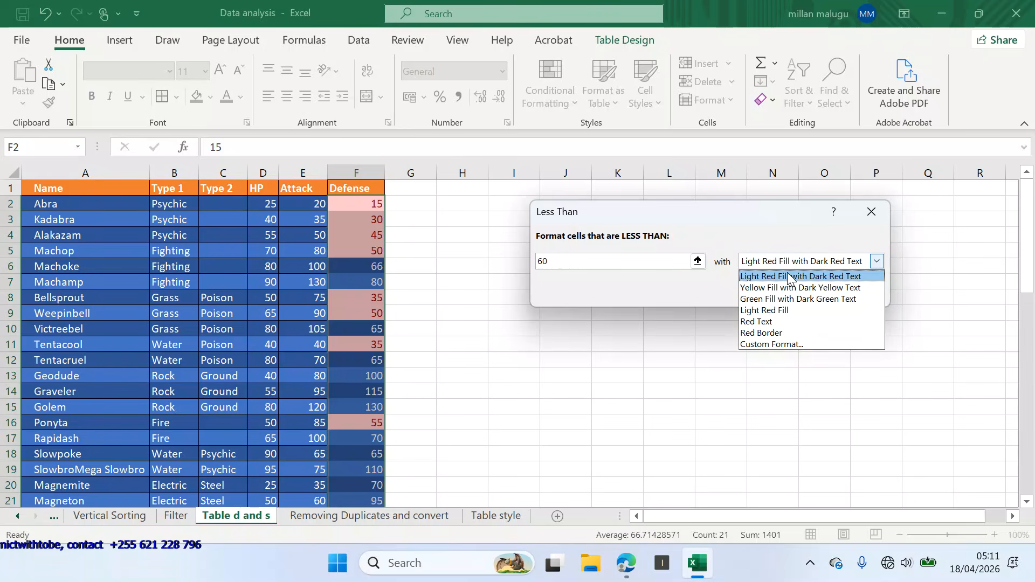
{"action": "left_click", "coordinate": [774, 310]}
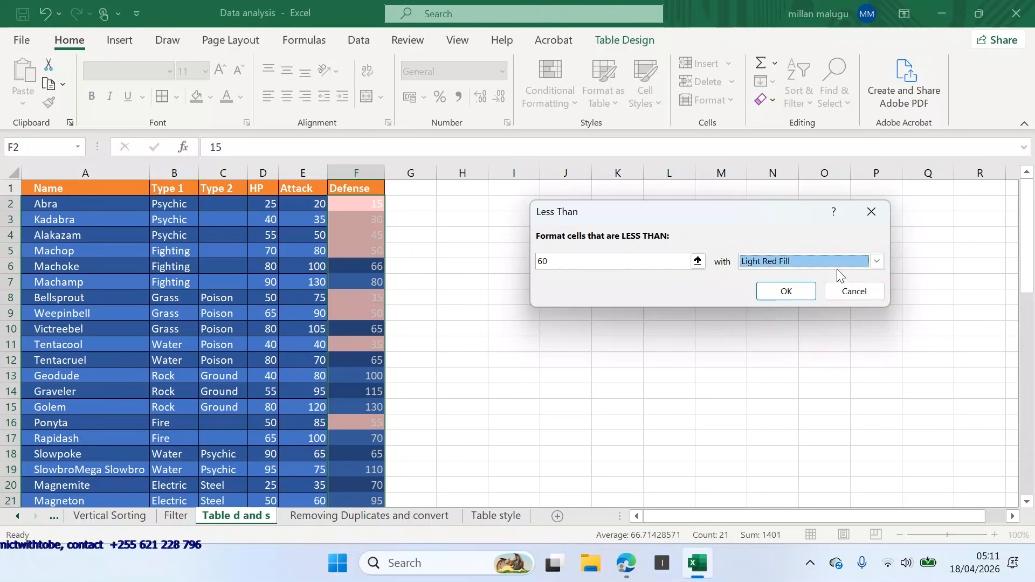
{"action": "left_click", "coordinate": [876, 261]}
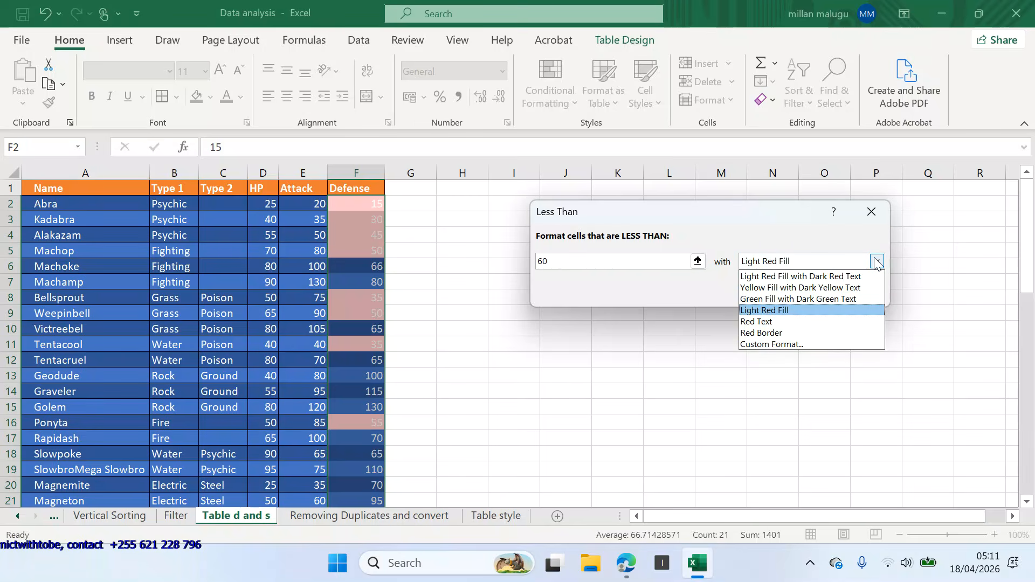
{"action": "left_click", "coordinate": [809, 300]}
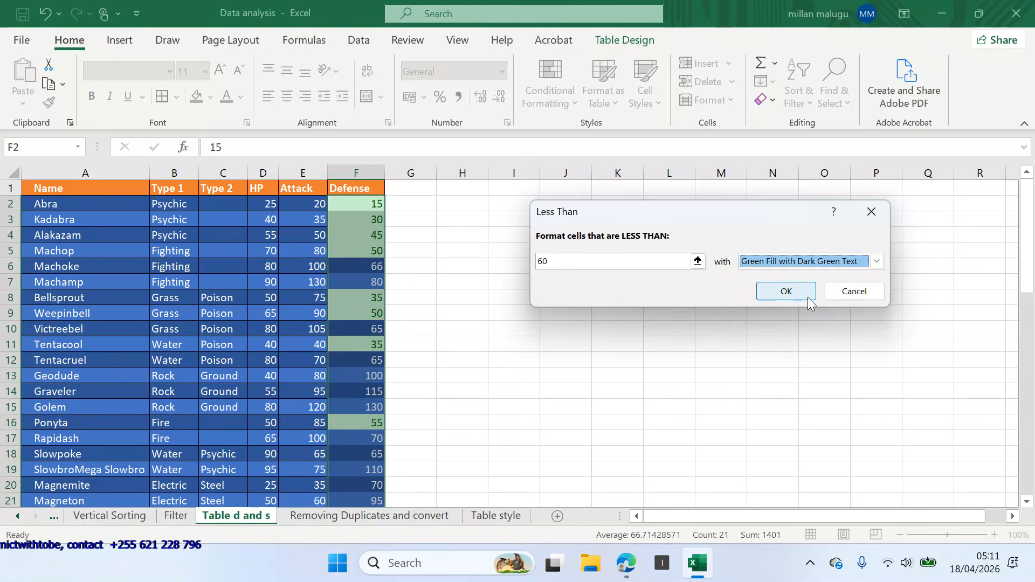
{"action": "left_click", "coordinate": [796, 291]}
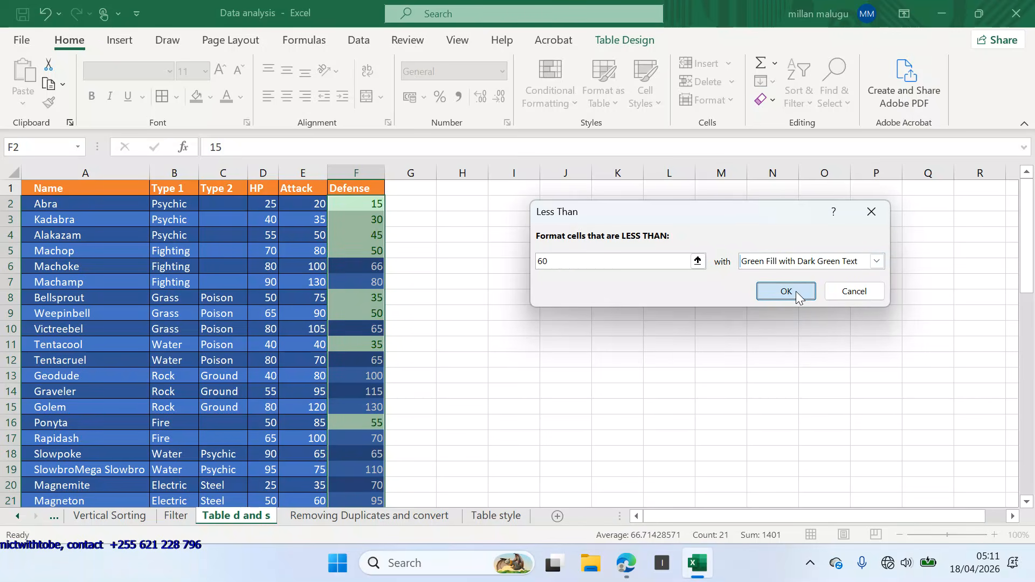
- Examine which Defense values are highlighted by the Less Than rule, from the first to the last table row
{"action": "scroll", "coordinate": [409, 320], "scroll_direction": "down", "scroll_amount": 2}
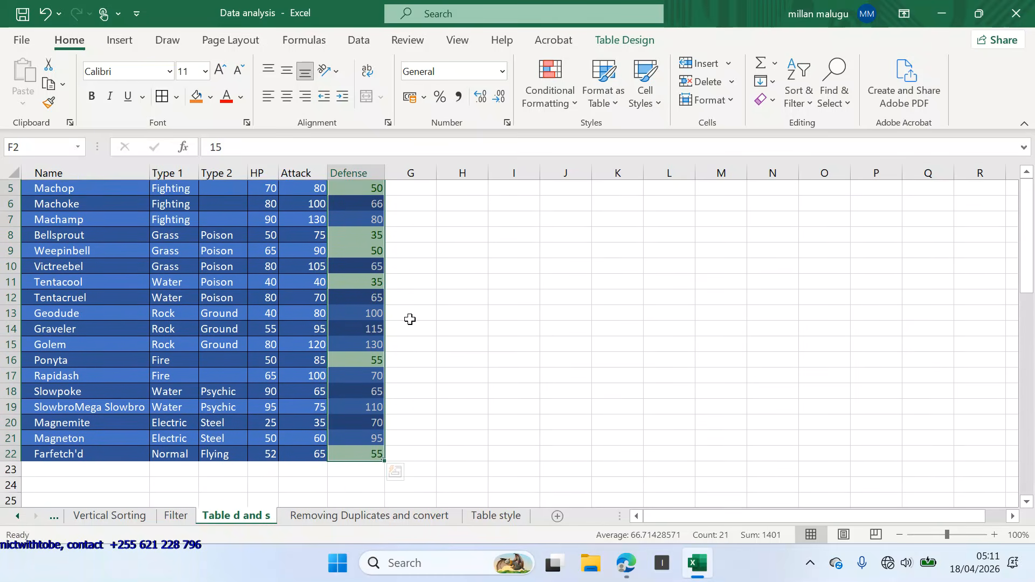
{"action": "scroll", "coordinate": [410, 319], "scroll_direction": "down", "scroll_amount": 1}
{"action": "scroll", "coordinate": [410, 319], "scroll_direction": "up", "scroll_amount": 3}
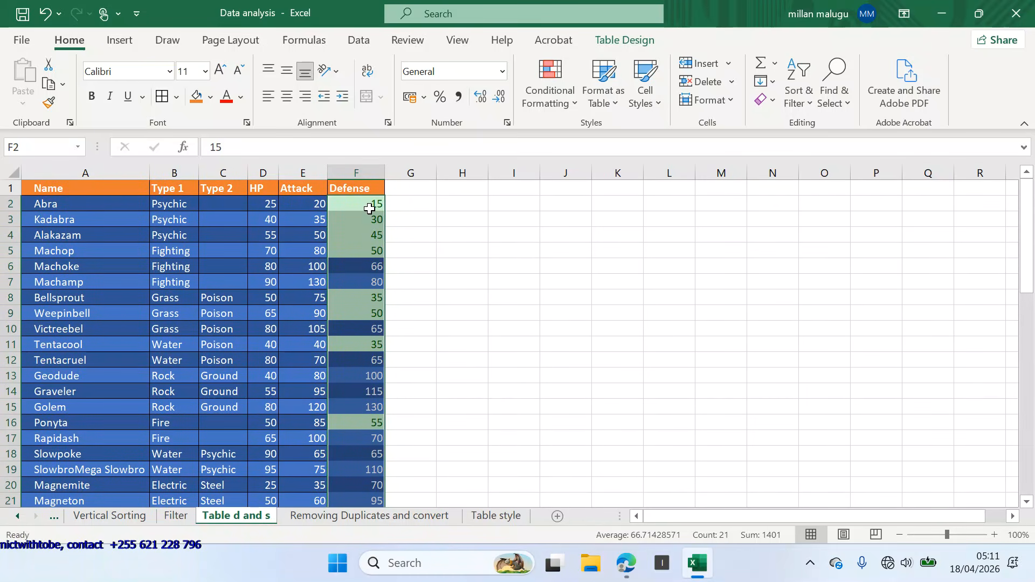
{"action": "scroll", "coordinate": [370, 208], "scroll_direction": "down", "scroll_amount": 1}
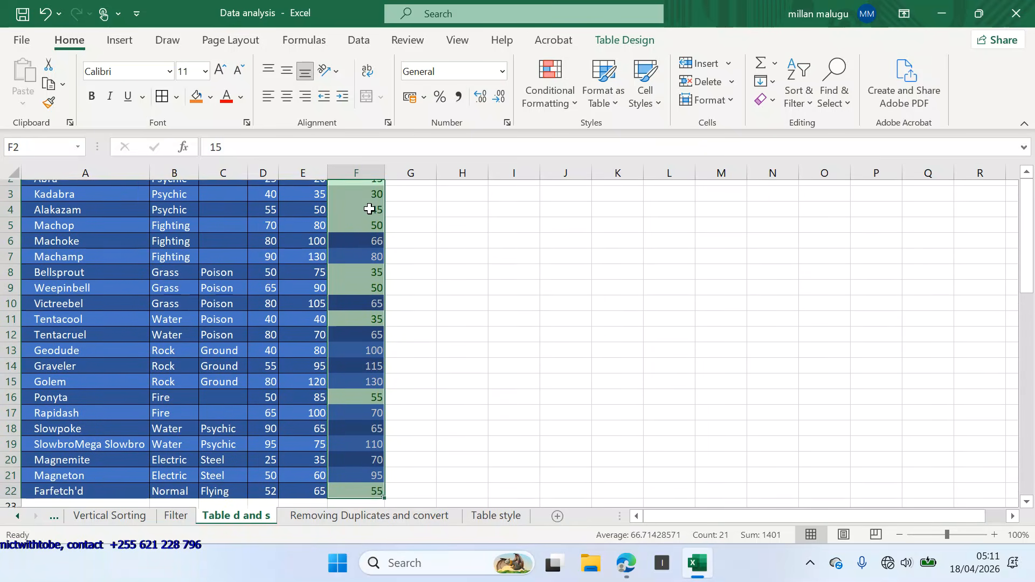
{"action": "scroll", "coordinate": [369, 209], "scroll_direction": "down", "scroll_amount": 2}
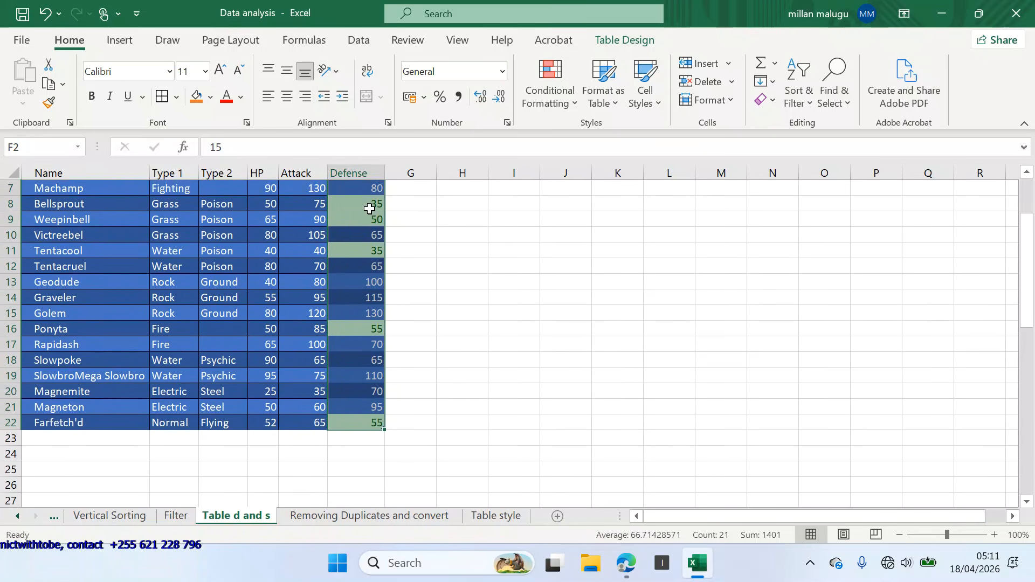
{"action": "scroll", "coordinate": [369, 209], "scroll_direction": "up", "scroll_amount": 5}
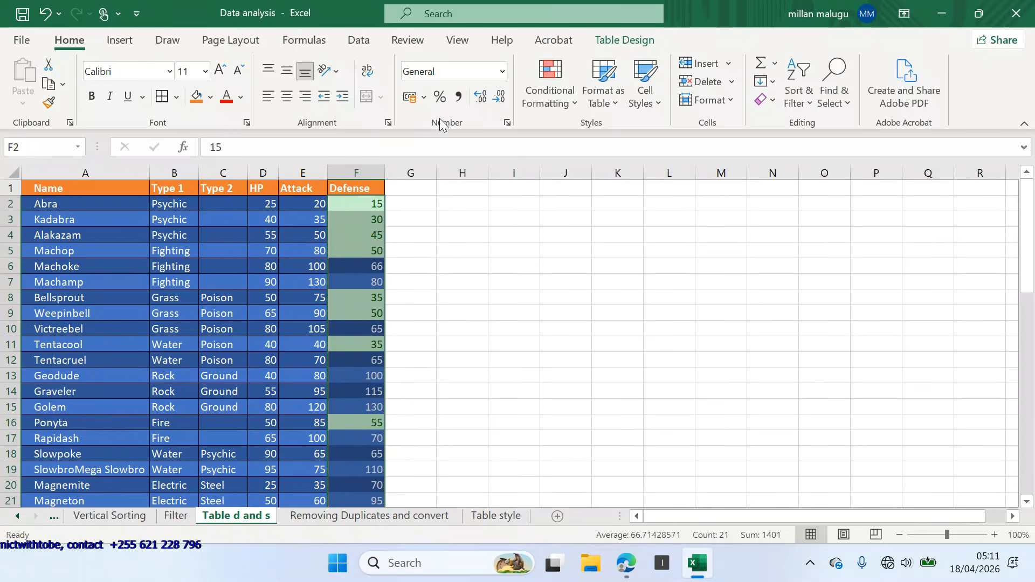
- Open the Clear options for the selected Defense values F2:F22
{"action": "left_click", "coordinate": [774, 95]}
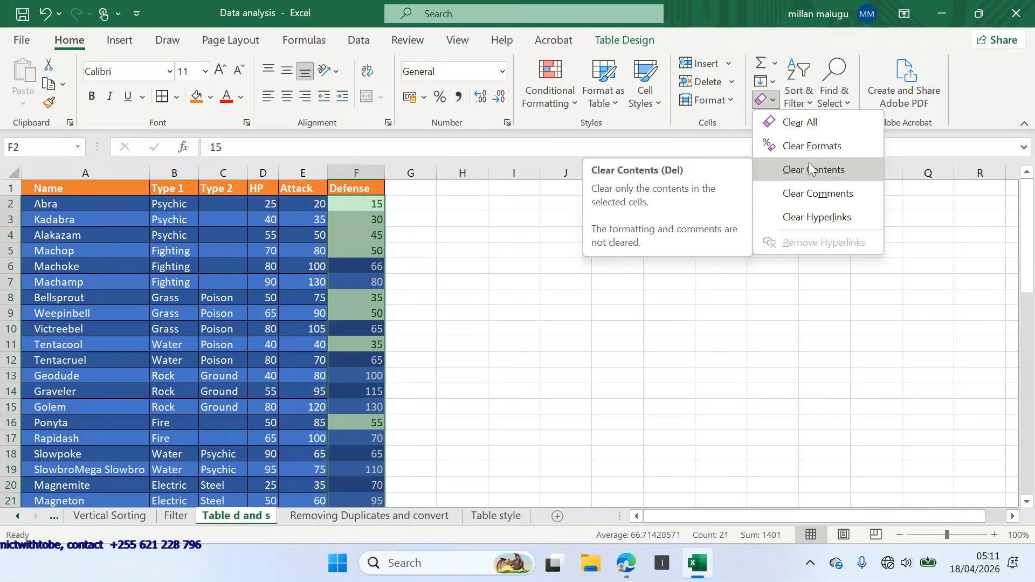
- Clear the Defense values' formatting and highlight those between 50 and 80 with Light Red Fill with Dark Red Text
{"action": "left_click", "coordinate": [830, 147]}
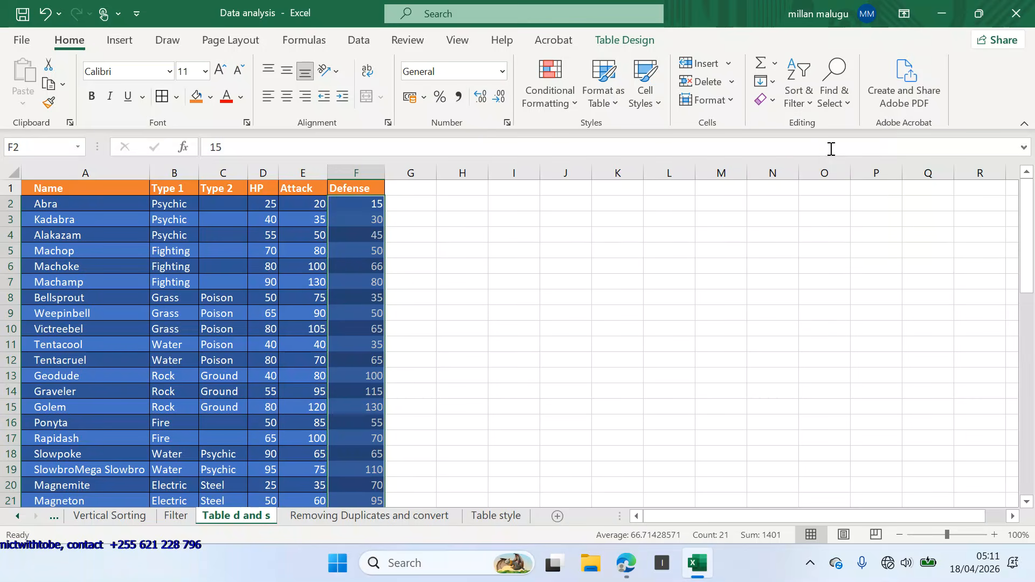
{"action": "left_click", "coordinate": [572, 103]}
{"action": "mouse_move", "coordinate": [584, 134]}
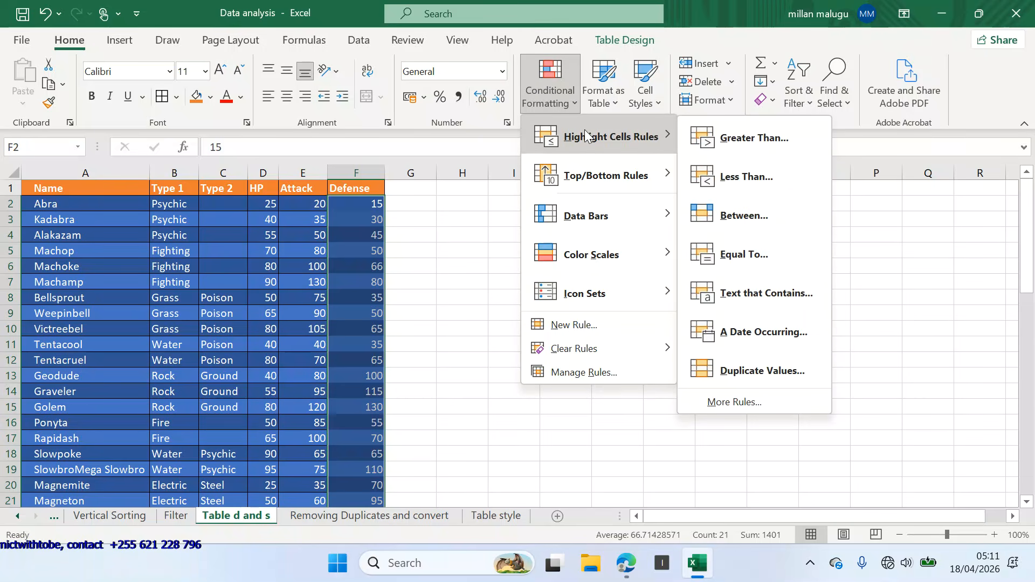
{"action": "left_click", "coordinate": [751, 216]}
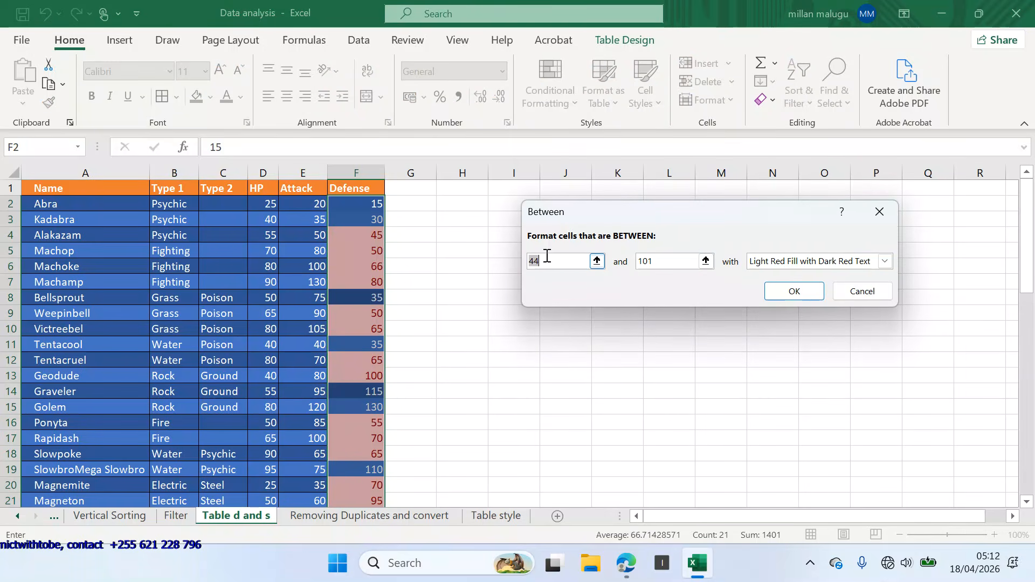
{"action": "type", "text": "50"}
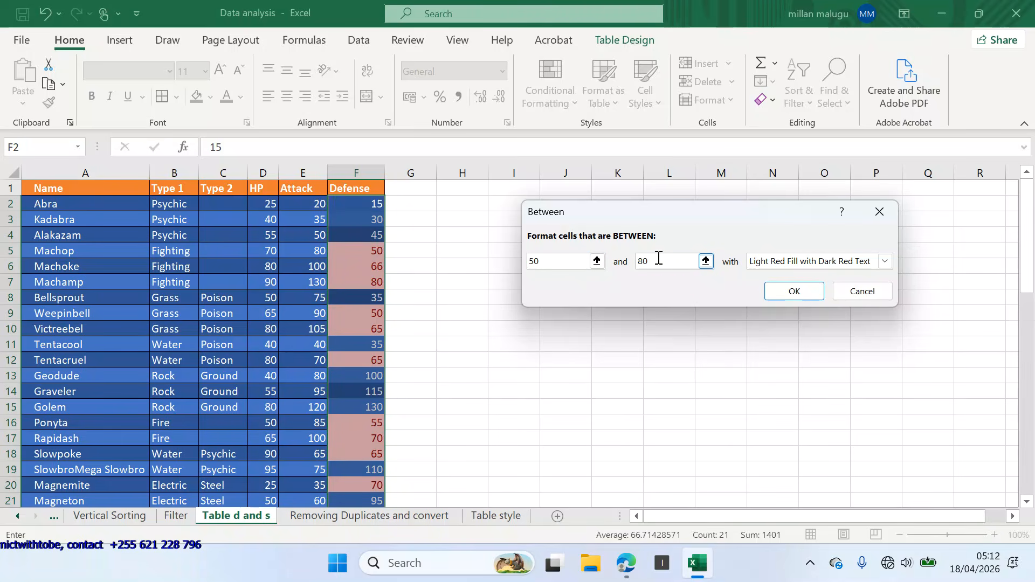
{"action": "left_click", "coordinate": [793, 291]}
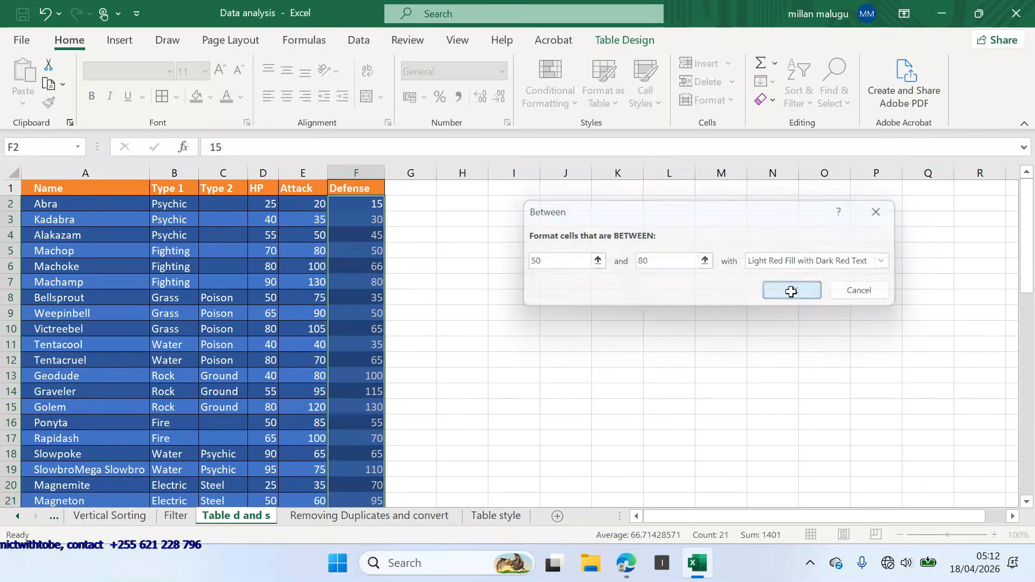
- Examine which Defense values are highlighted throughout the table
{"action": "scroll", "coordinate": [438, 359], "scroll_direction": "down", "scroll_amount": 1}
{"action": "scroll", "coordinate": [438, 359], "scroll_direction": "up", "scroll_amount": 1}
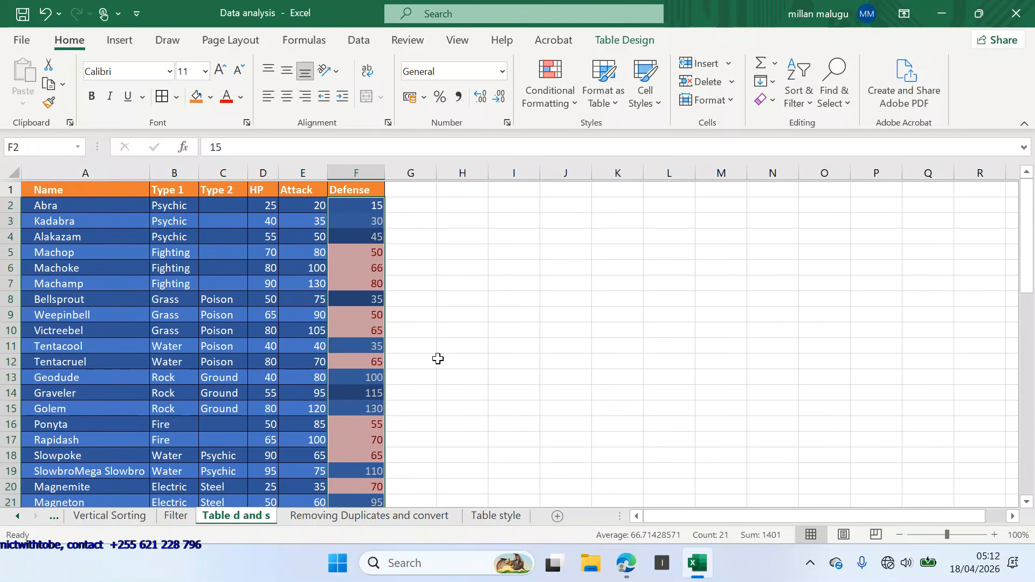
{"action": "scroll", "coordinate": [438, 358], "scroll_direction": "down", "scroll_amount": 1}
{"action": "scroll", "coordinate": [438, 359], "scroll_direction": "down", "scroll_amount": 1}
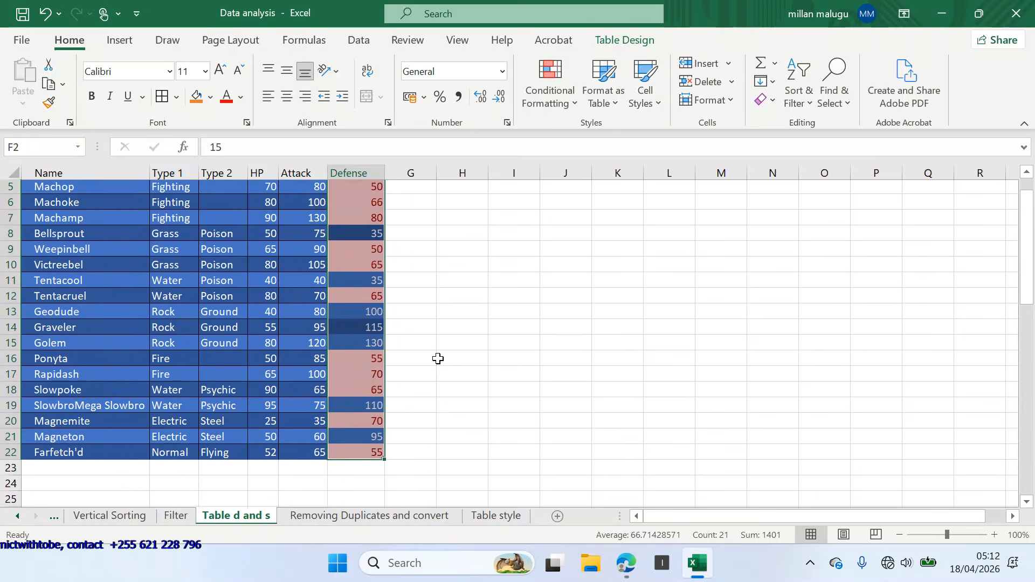
{"action": "scroll", "coordinate": [438, 359], "scroll_direction": "down", "scroll_amount": 1}
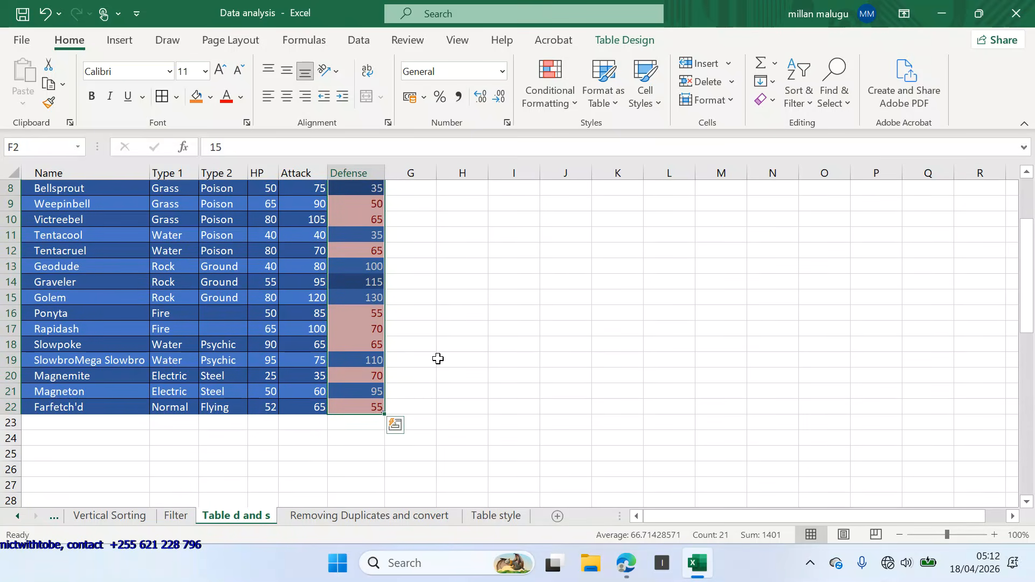
{"action": "scroll", "coordinate": [438, 359], "scroll_direction": "up", "scroll_amount": 2}
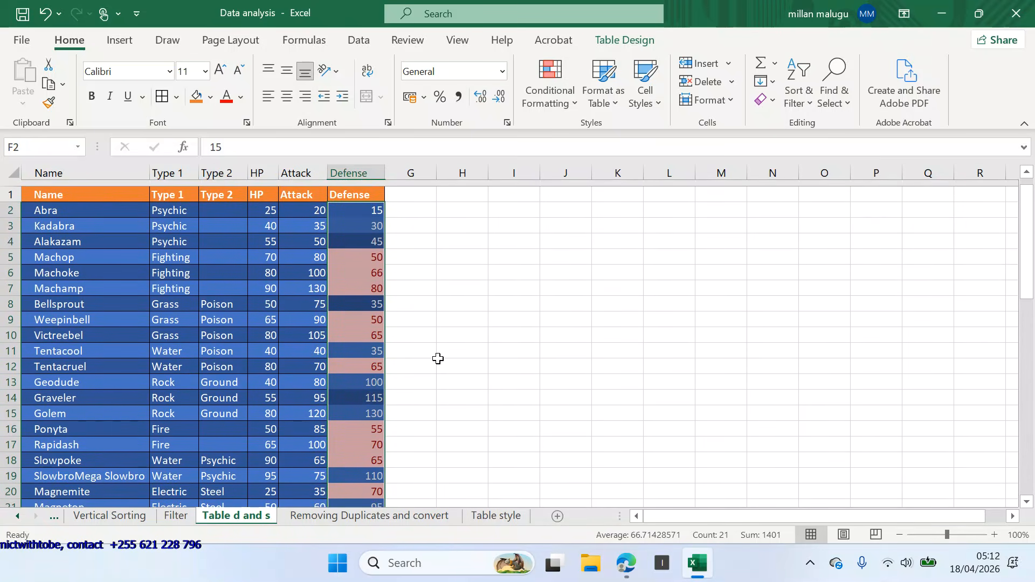
{"action": "scroll", "coordinate": [437, 358], "scroll_direction": "down", "scroll_amount": 1}
{"action": "scroll", "coordinate": [437, 358], "scroll_direction": "down", "scroll_amount": 1}
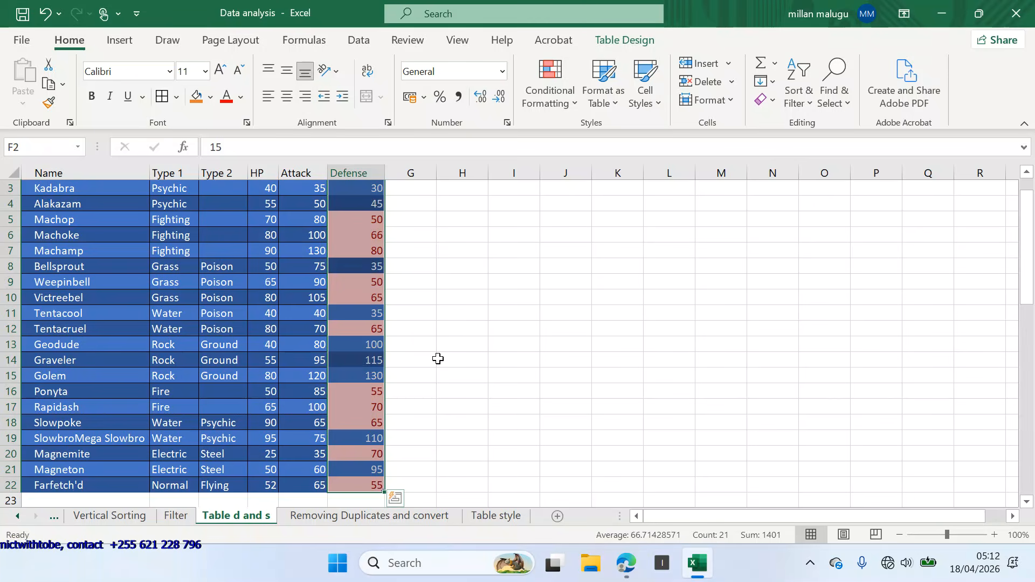
{"action": "scroll", "coordinate": [438, 359], "scroll_direction": "up", "scroll_amount": 1}
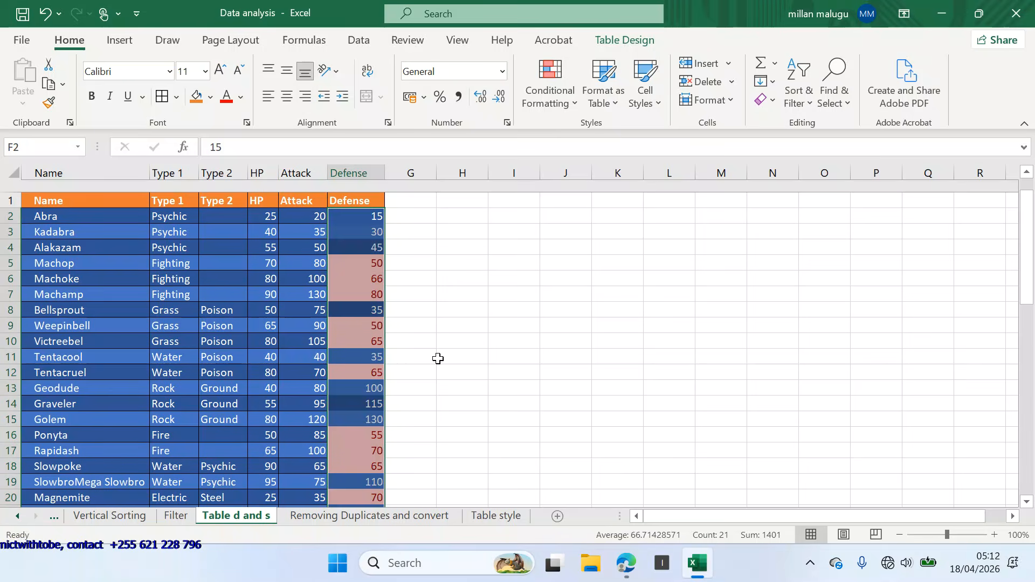
{"action": "scroll", "coordinate": [438, 359], "scroll_direction": "down", "scroll_amount": 2}
{"action": "scroll", "coordinate": [437, 359], "scroll_direction": "up", "scroll_amount": 2}
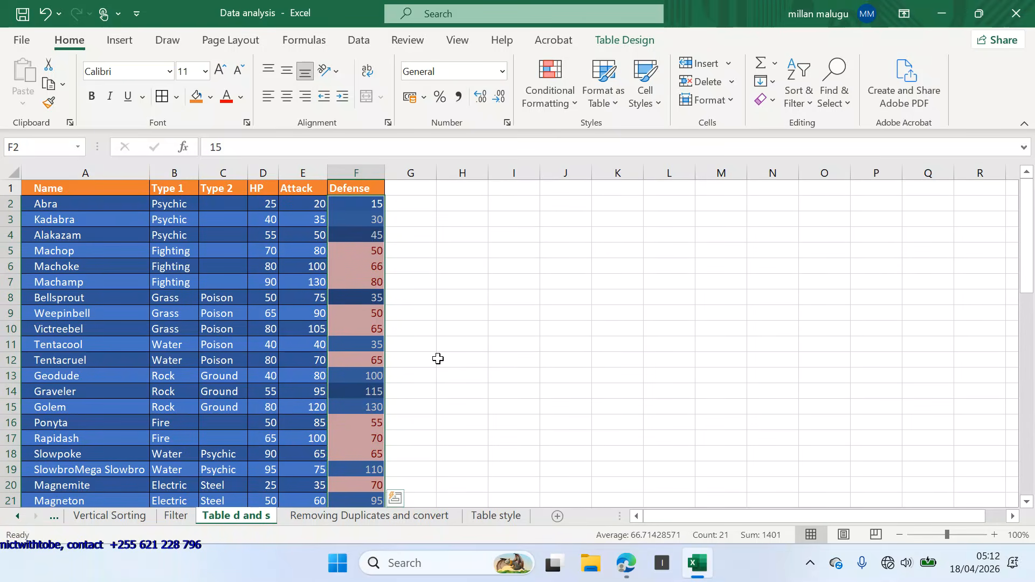
- Clear the Defense values' formatting and highlight those equal to 50 with Light Red Fill with Dark Red Text
{"action": "left_click", "coordinate": [773, 99]}
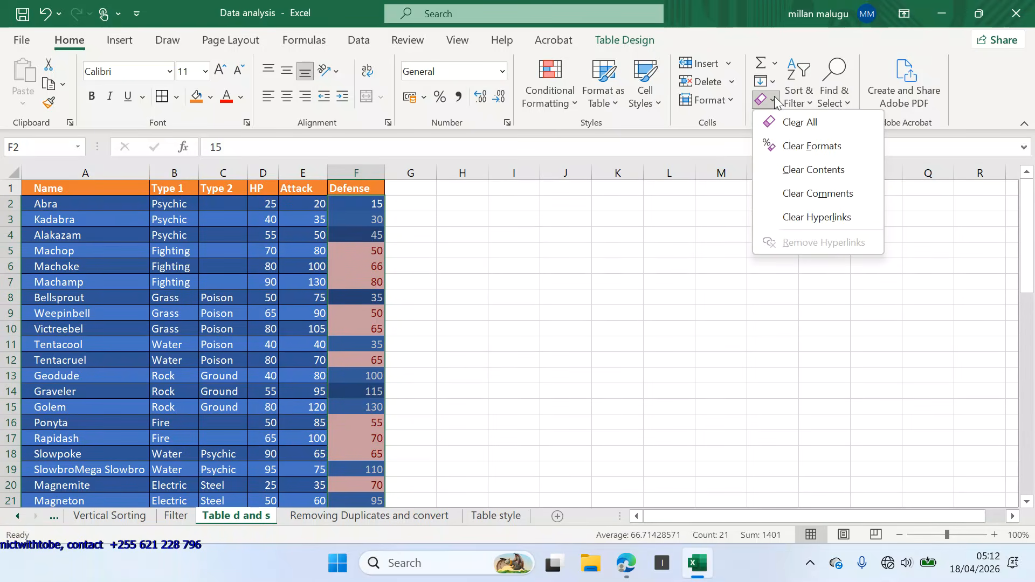
{"action": "left_click", "coordinate": [808, 151]}
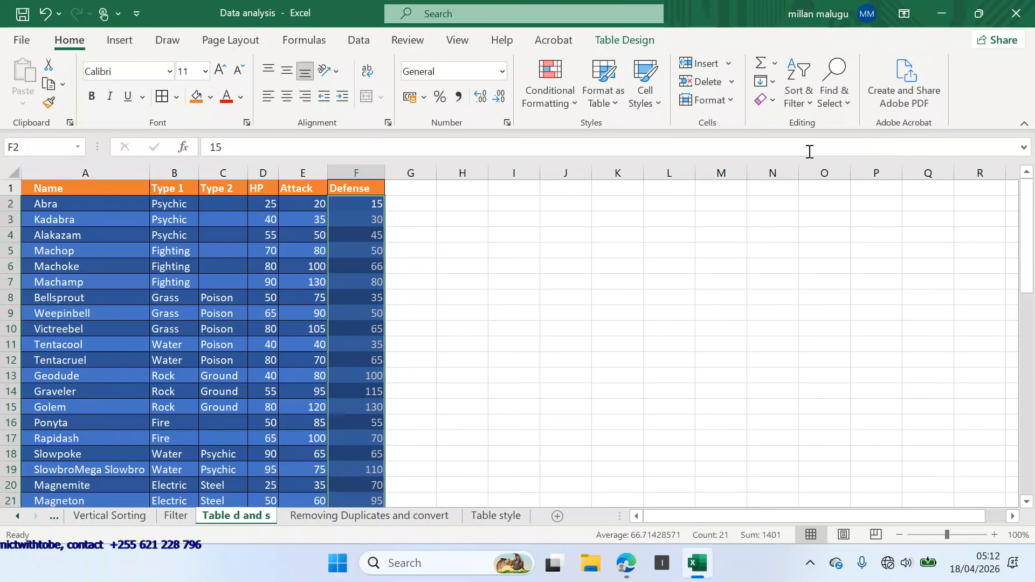
{"action": "left_click", "coordinate": [572, 103]}
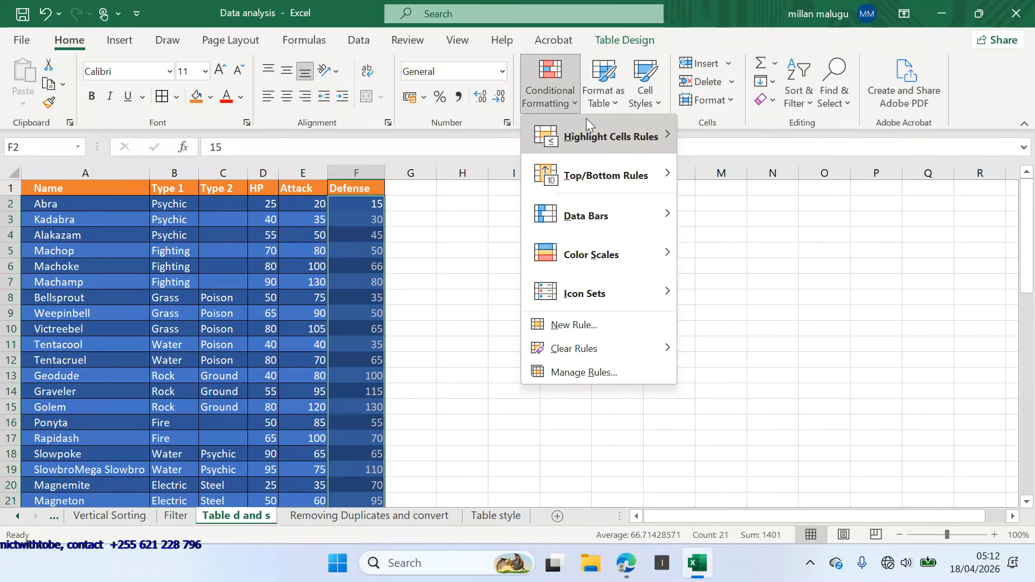
{"action": "mouse_move", "coordinate": [607, 130]}
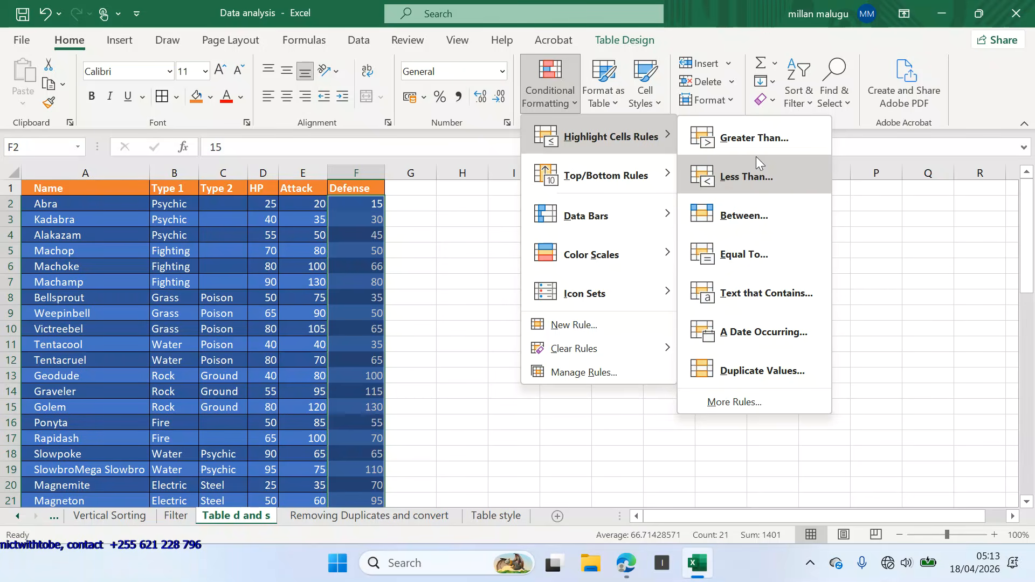
{"action": "left_click", "coordinate": [774, 253]}
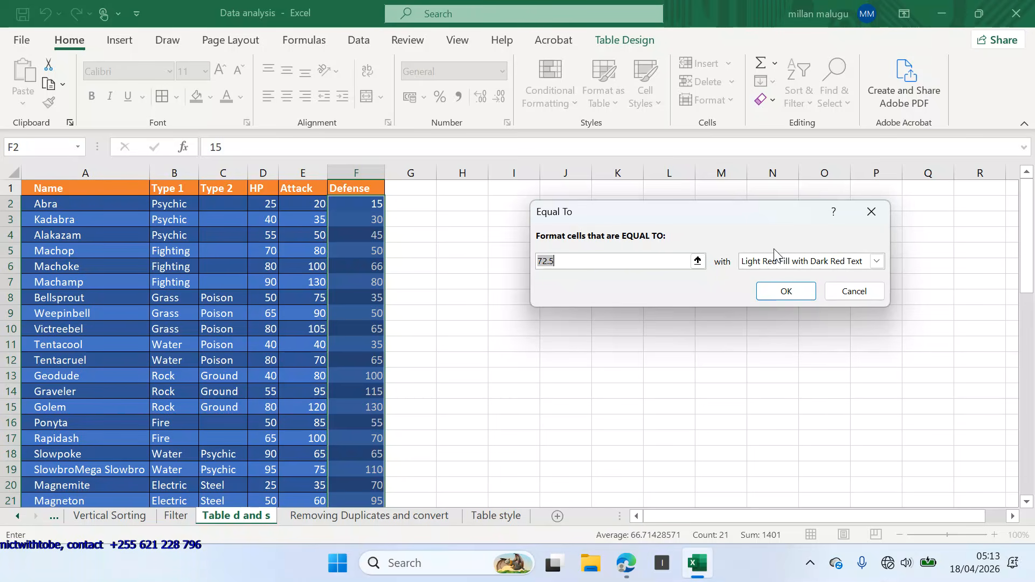
{"action": "left_click", "coordinate": [600, 259]}
{"action": "key", "text": "BackSpace"}
{"action": "key", "text": "BackSpace"}
{"action": "type", "text": "50"}
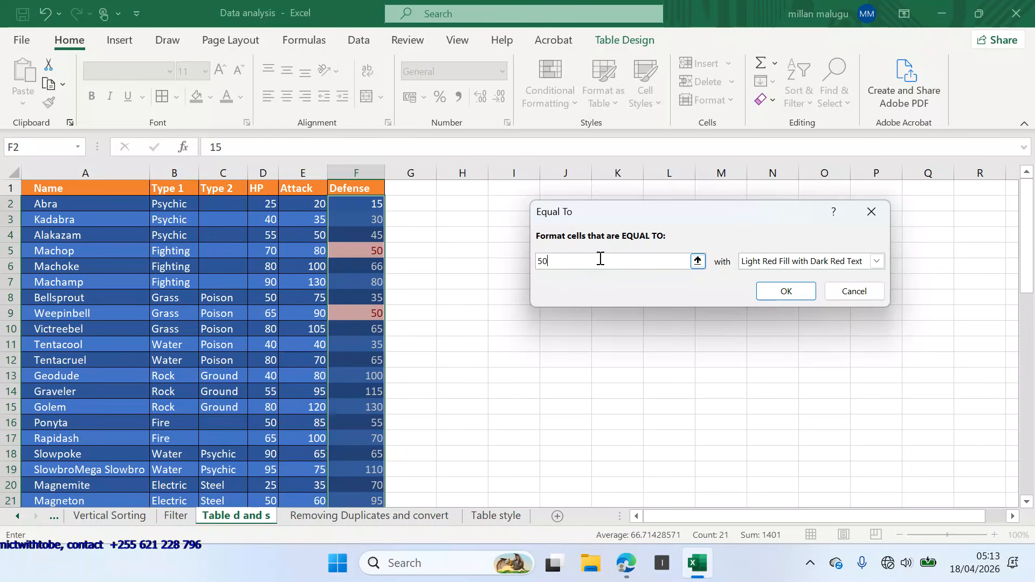
{"action": "left_click", "coordinate": [786, 291]}
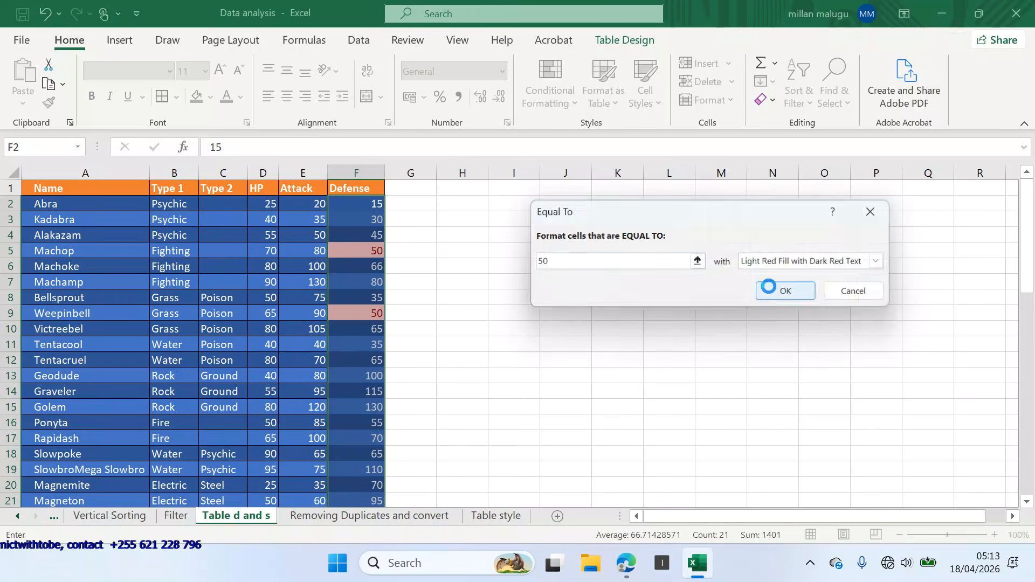
{"action": "scroll", "coordinate": [350, 317], "scroll_direction": "down", "scroll_amount": 4}
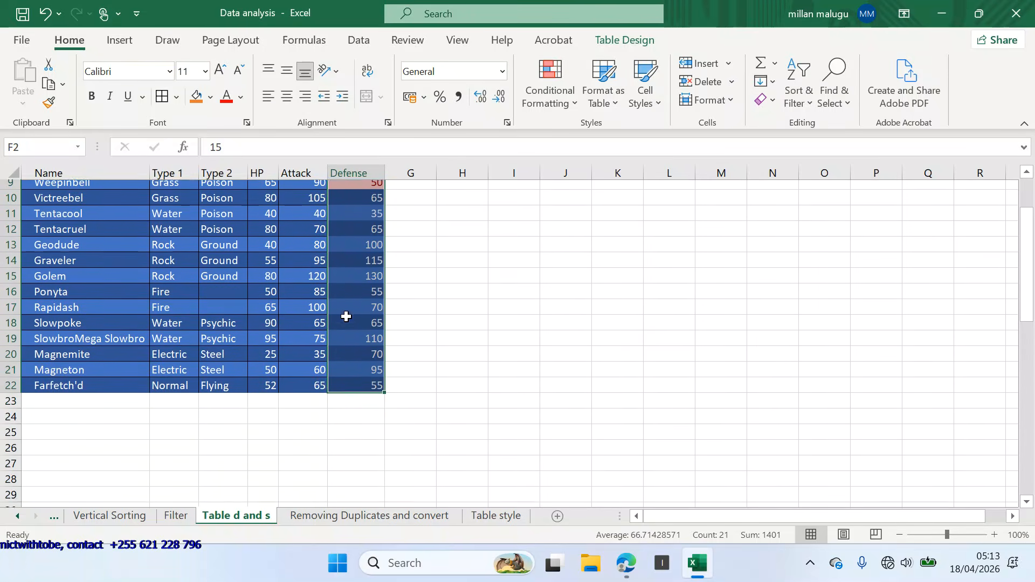
{"action": "scroll", "coordinate": [346, 316], "scroll_direction": "up", "scroll_amount": 4}
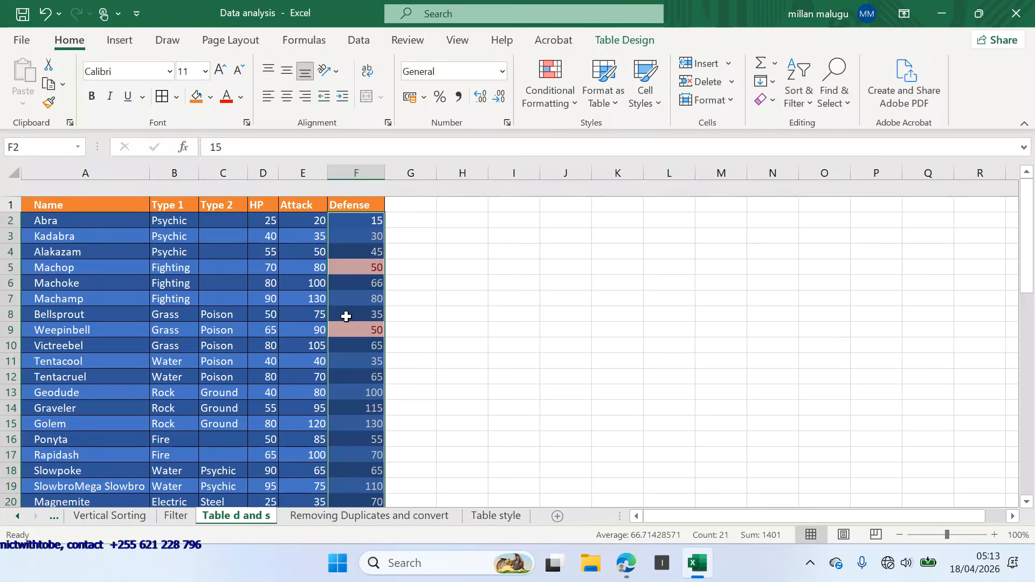
{"action": "scroll", "coordinate": [346, 316], "scroll_direction": "down", "scroll_amount": 1}
{"action": "scroll", "coordinate": [345, 317], "scroll_direction": "up", "scroll_amount": 1}
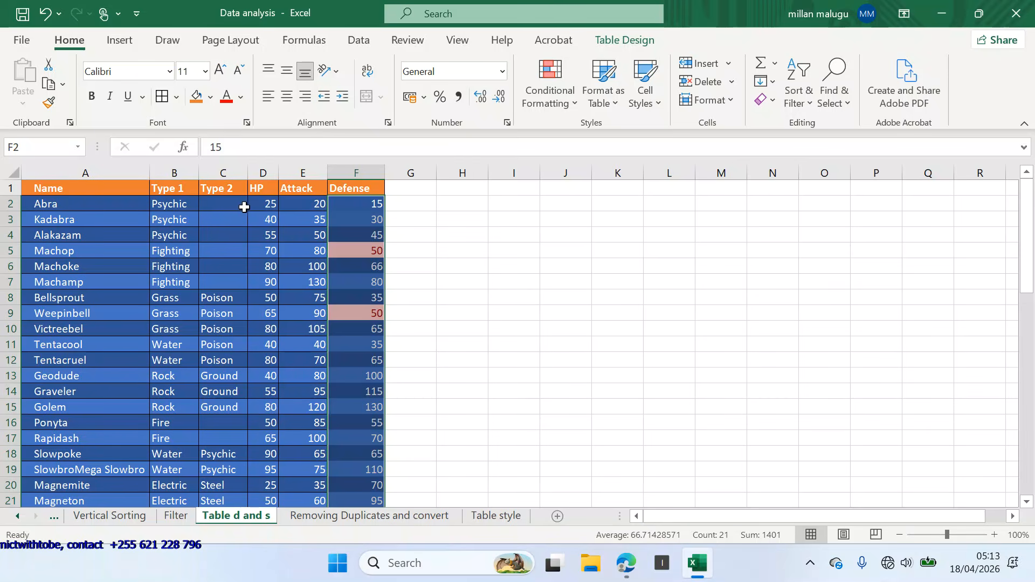
- Clear the equal-to highlight formatting from the Defense values
{"action": "left_click", "coordinate": [768, 99]}
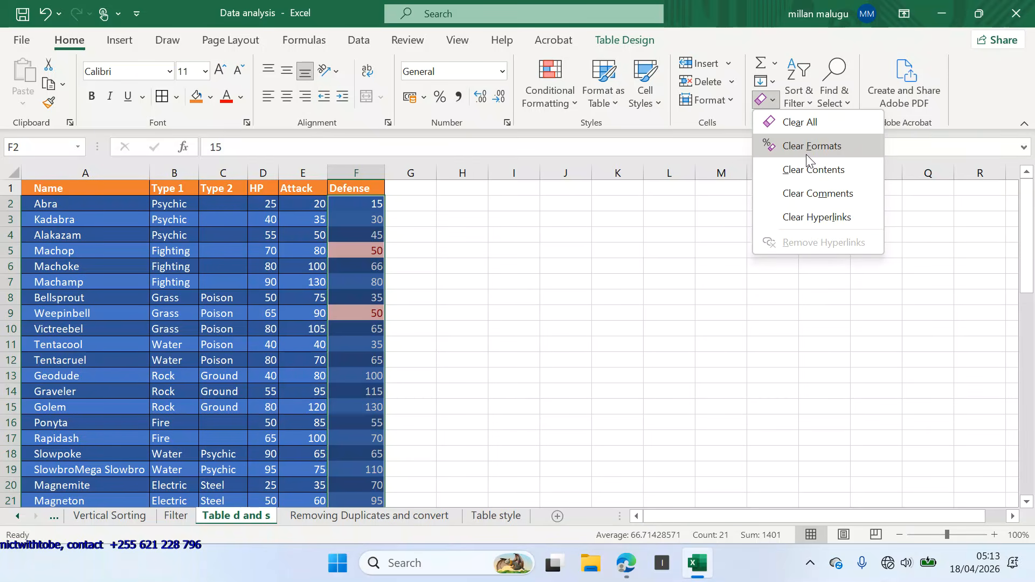
{"action": "left_click", "coordinate": [822, 151]}
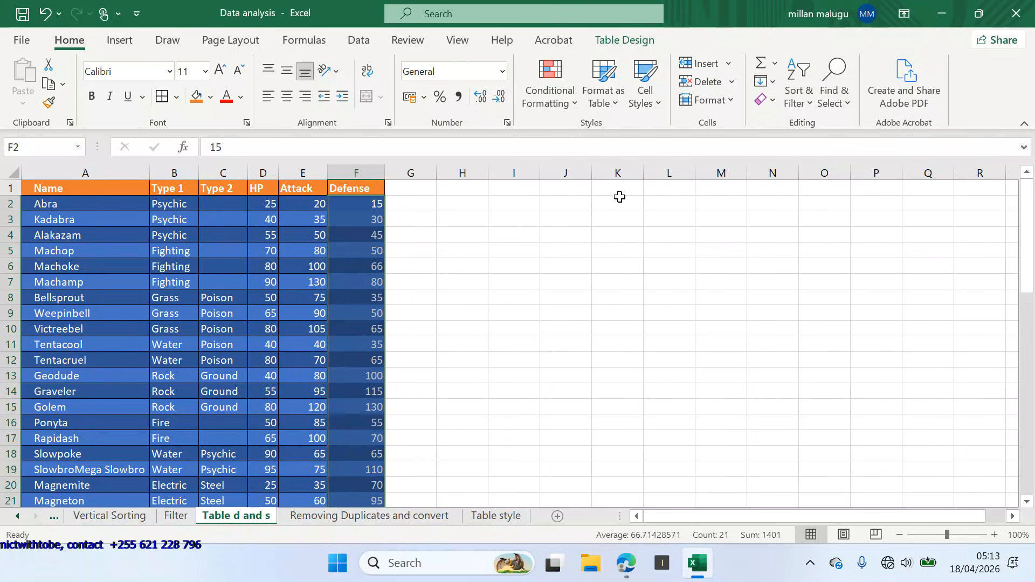
{"action": "left_click", "coordinate": [571, 103]}
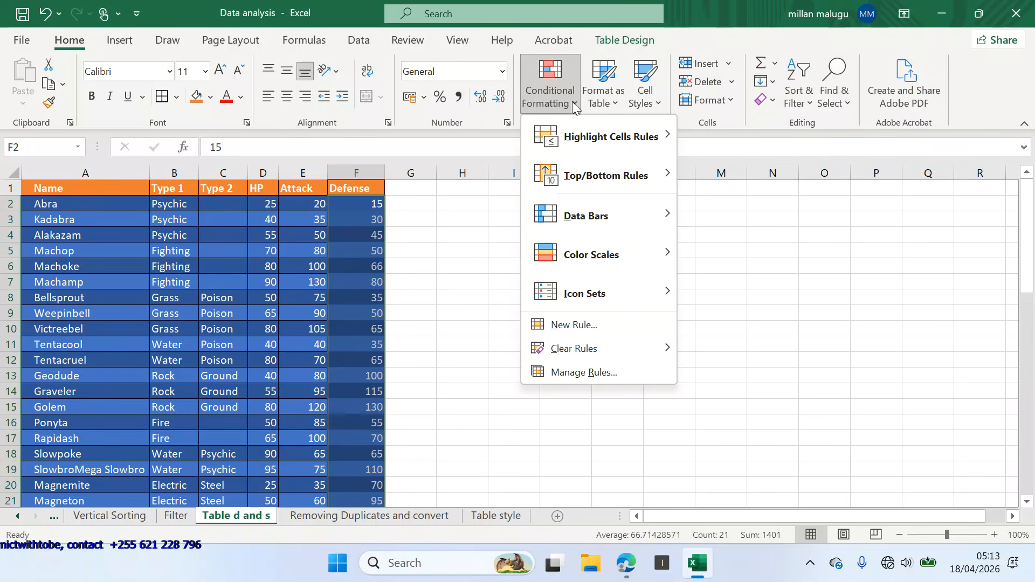
{"action": "mouse_move", "coordinate": [587, 199]}
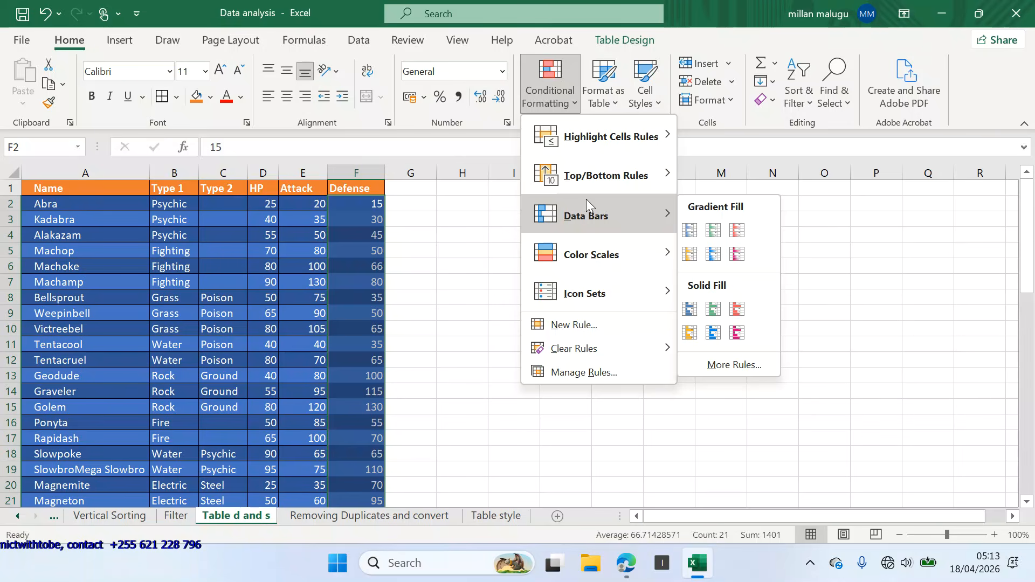
{"action": "mouse_move", "coordinate": [644, 134]}
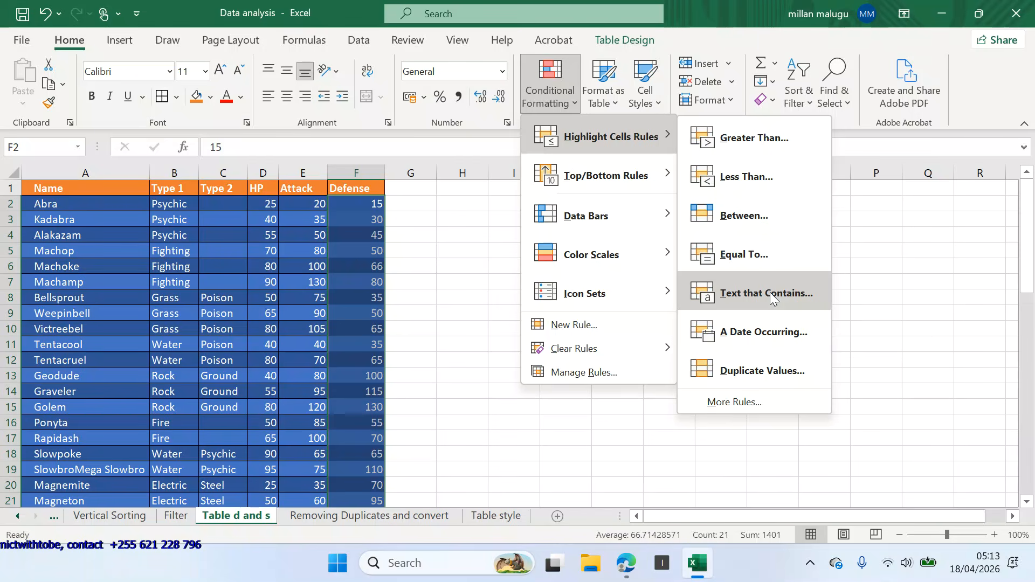
{"action": "left_click", "coordinate": [910, 301]}
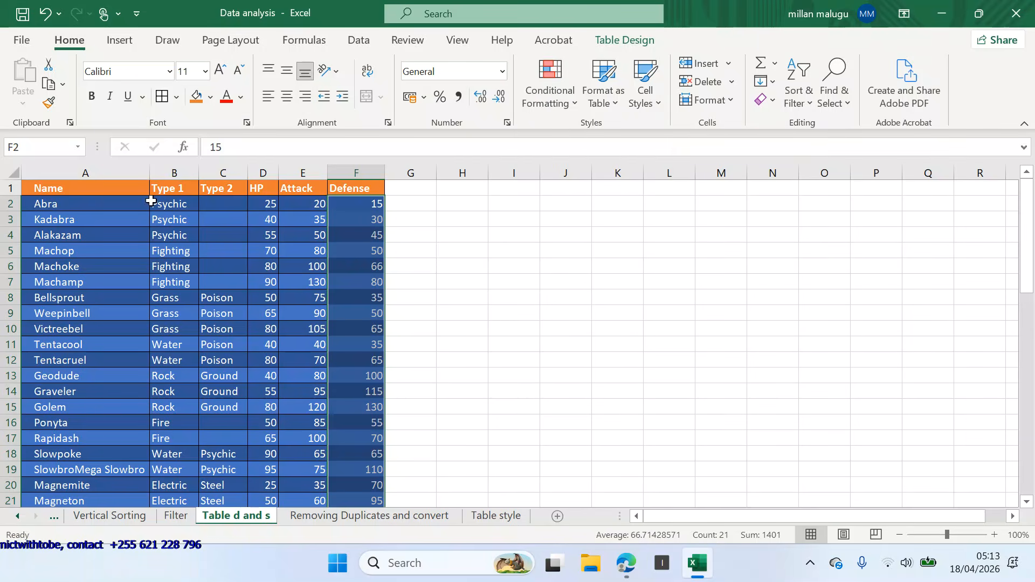
- Highlight the Name column cells whose text contains BEL with Light Red Fill with Dark Red Text
{"action": "left_click_drag", "start_coordinate": [76, 210], "coordinate": [47, 468]}
{"action": "scroll", "coordinate": [622, 247], "scroll_direction": "up", "scroll_amount": 1}
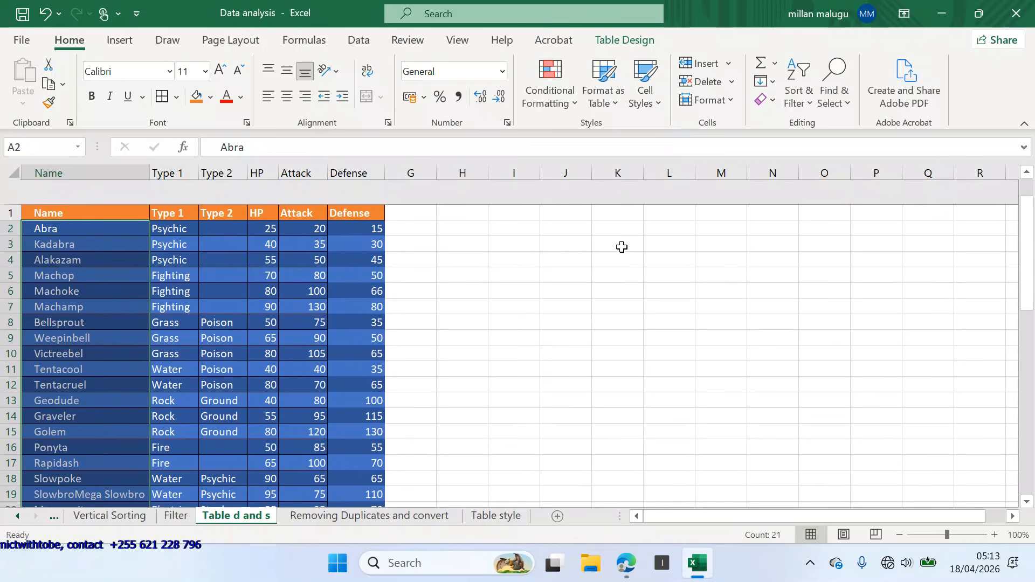
{"action": "scroll", "coordinate": [622, 247], "scroll_direction": "down", "scroll_amount": 1}
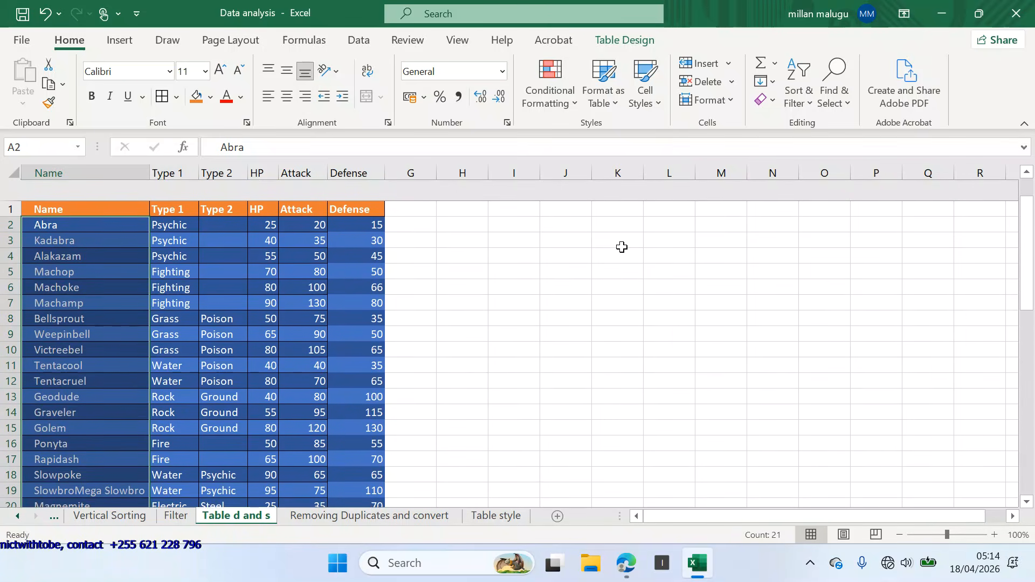
{"action": "scroll", "coordinate": [621, 247], "scroll_direction": "down", "scroll_amount": 1}
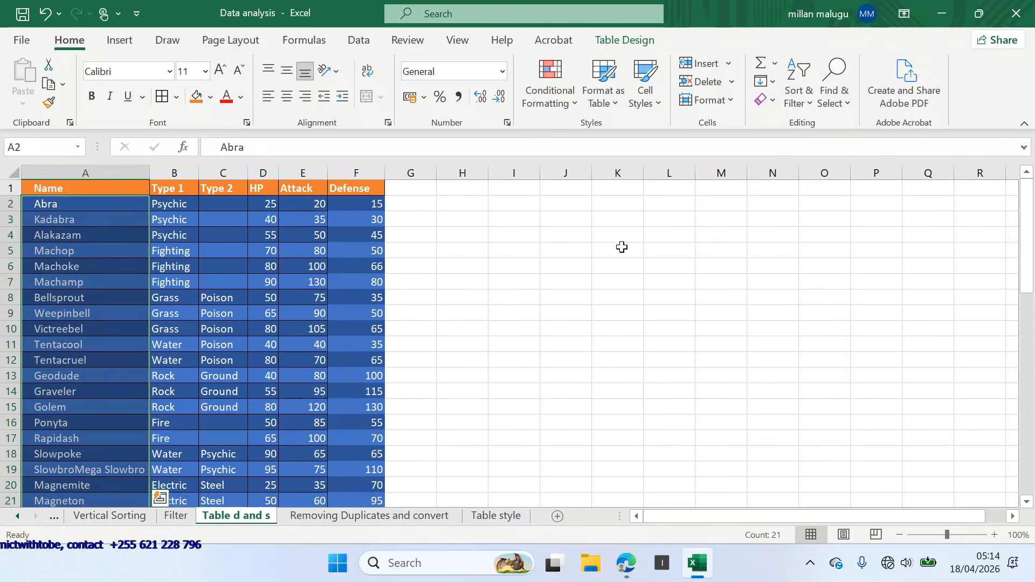
{"action": "scroll", "coordinate": [622, 247], "scroll_direction": "up", "scroll_amount": 1}
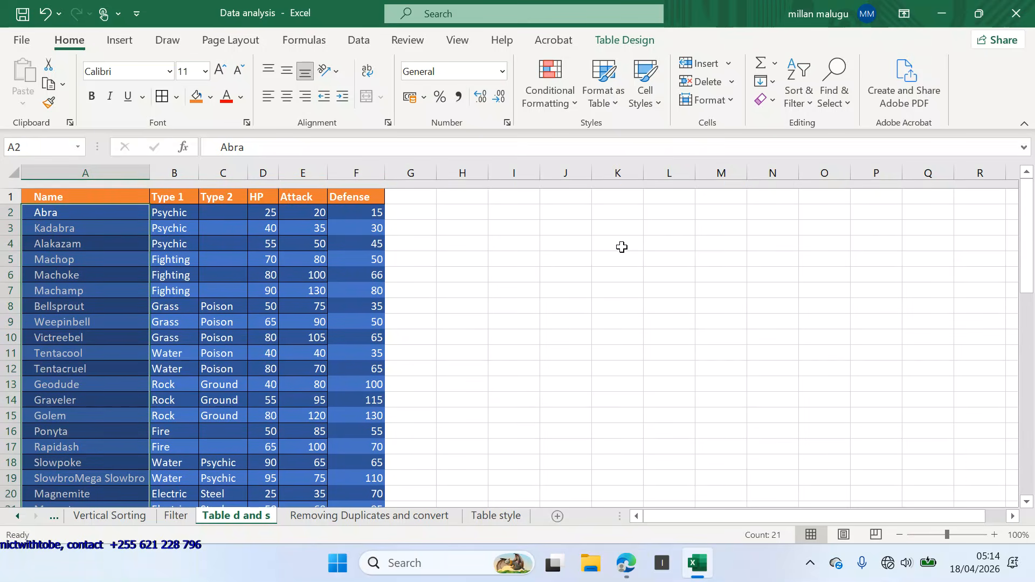
{"action": "scroll", "coordinate": [621, 247], "scroll_direction": "down", "scroll_amount": 1}
{"action": "left_click", "coordinate": [576, 102]}
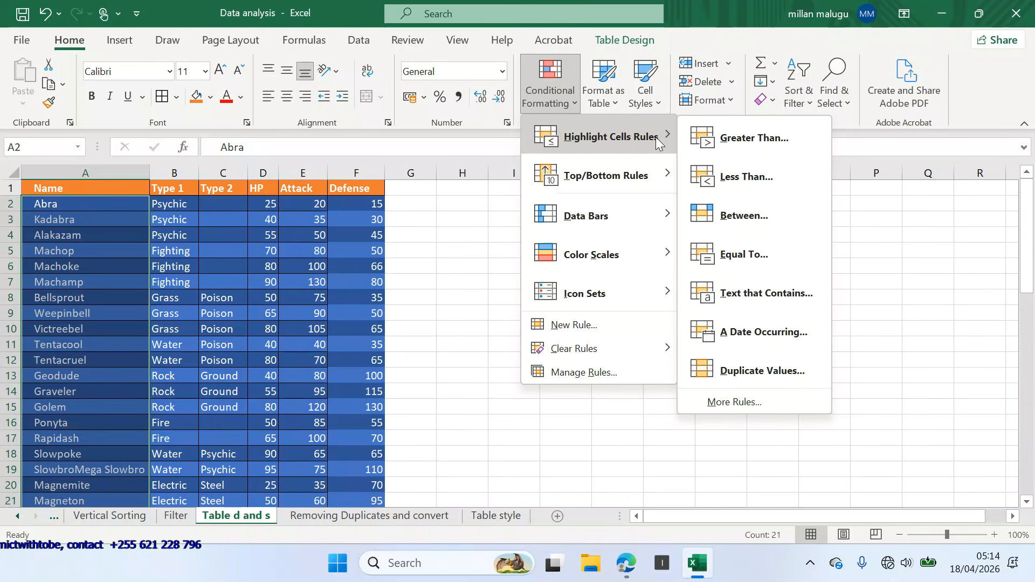
{"action": "left_click", "coordinate": [756, 296]}
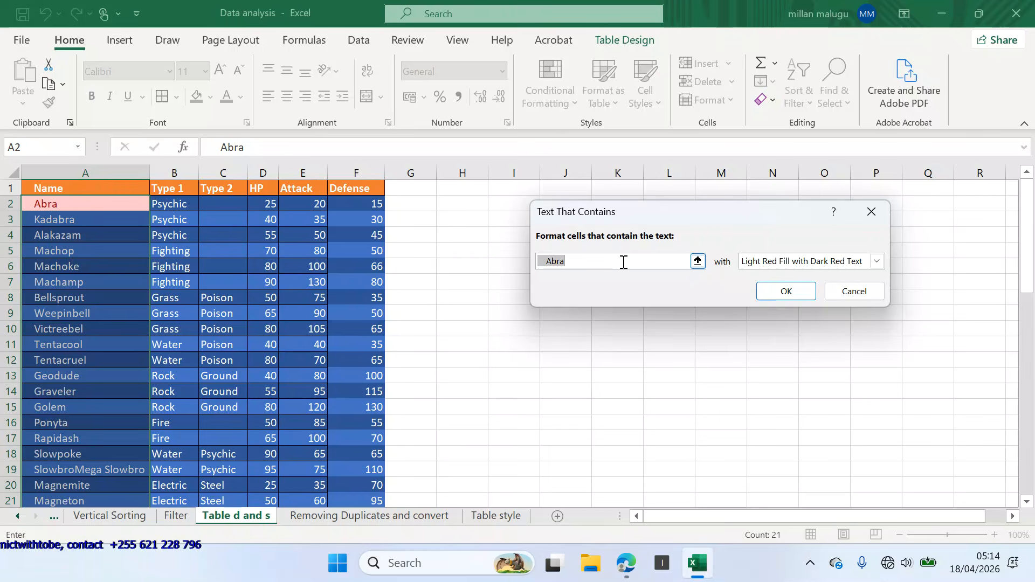
{"action": "type", "text": "BE"}
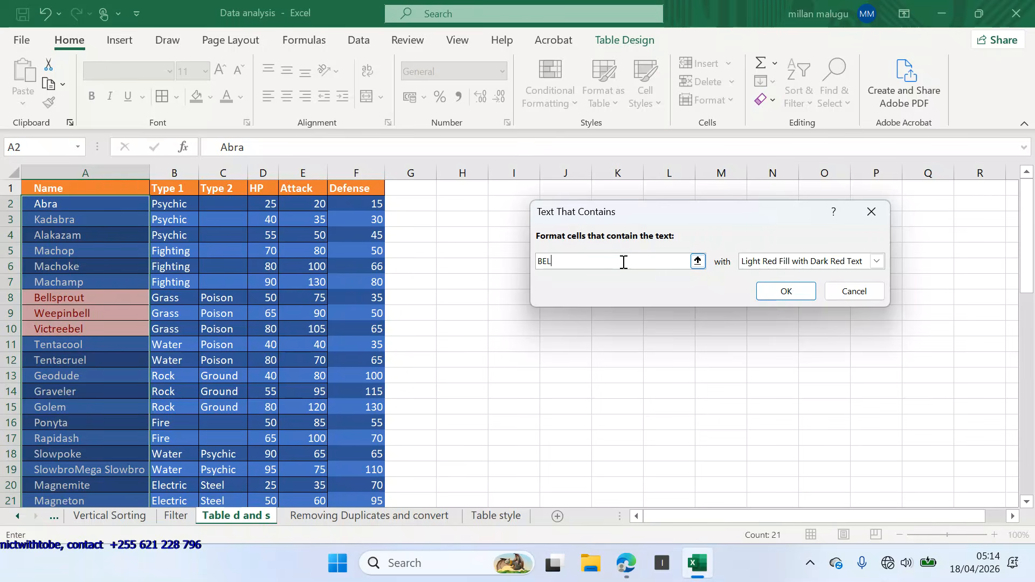
{"action": "type", "text": "LL"}
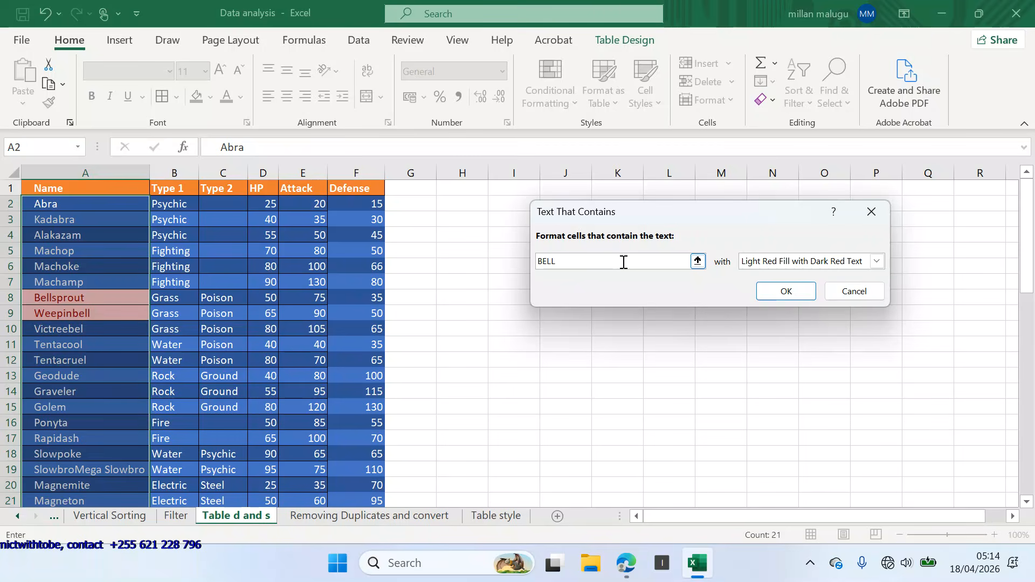
{"action": "key", "text": "BackSpace"}
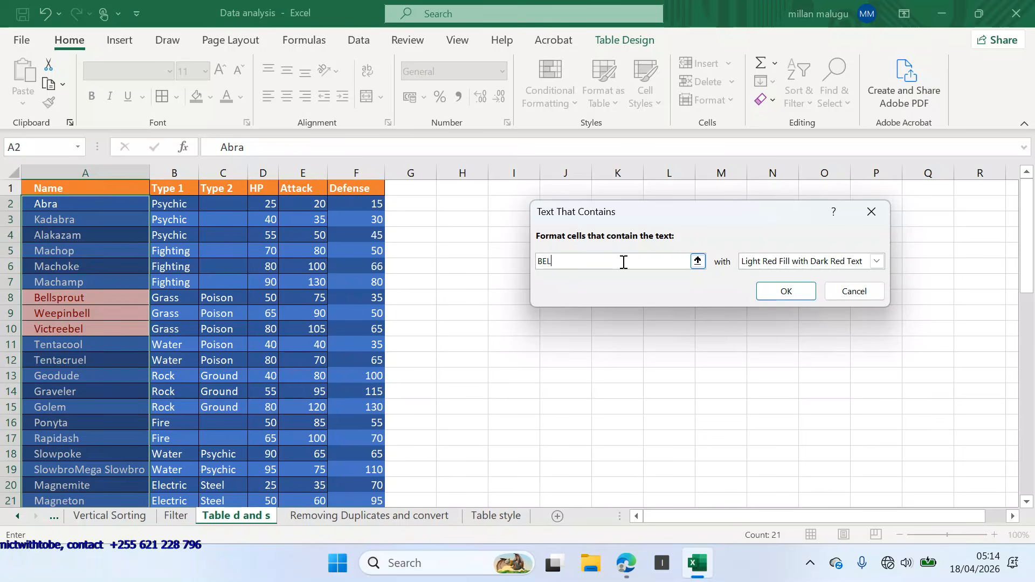
{"action": "left_click", "coordinate": [784, 292]}
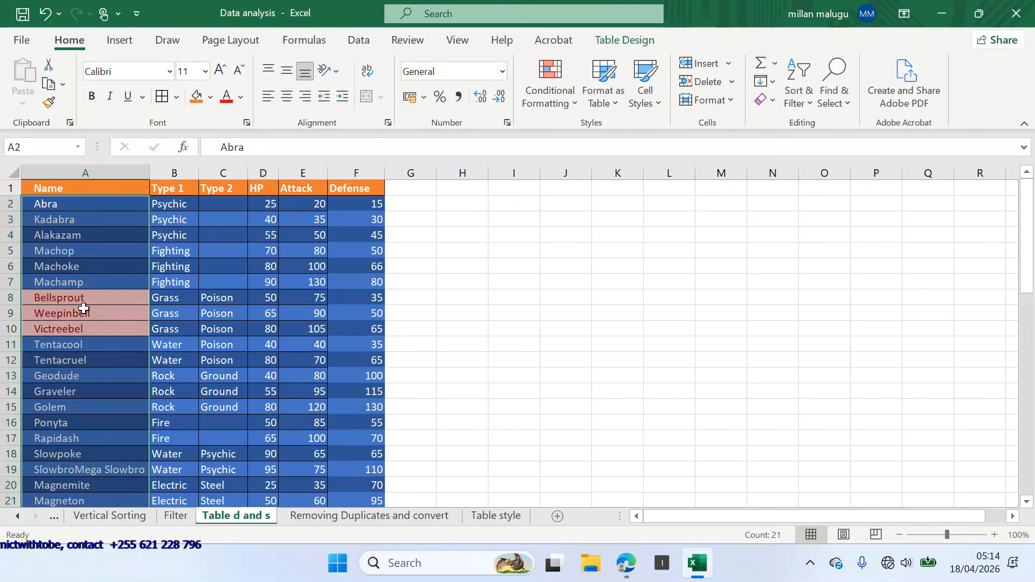
- Clear the text highlight formatting from the Name values
{"action": "scroll", "coordinate": [84, 308], "scroll_direction": "down", "scroll_amount": 1}
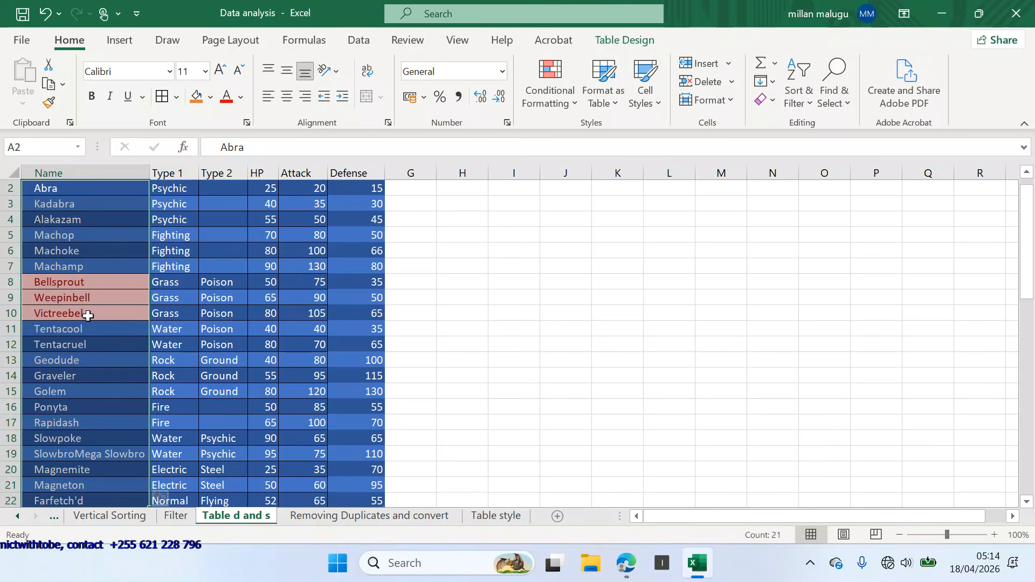
{"action": "scroll", "coordinate": [448, 295], "scroll_direction": "up", "scroll_amount": 1}
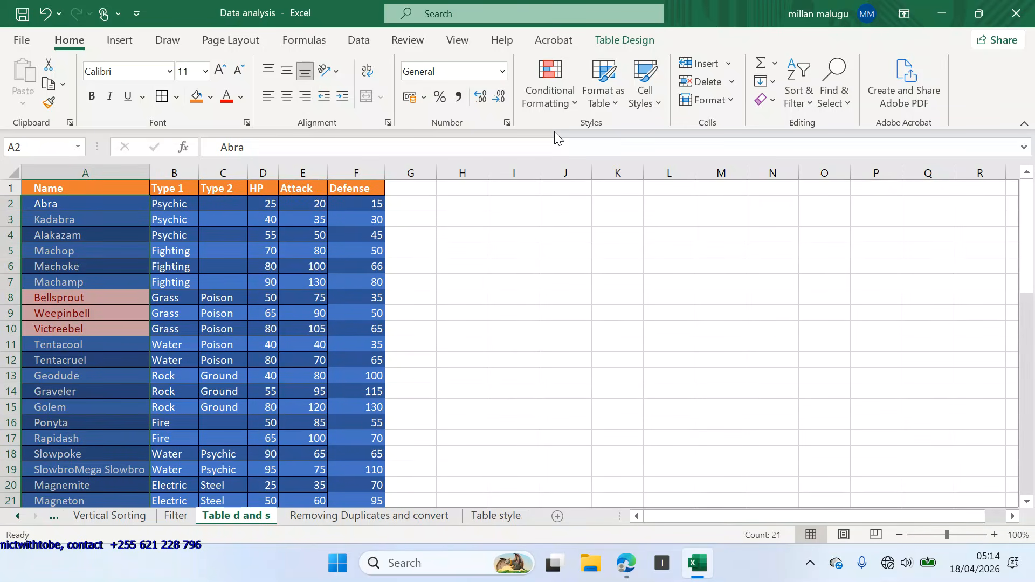
{"action": "left_click", "coordinate": [773, 98]}
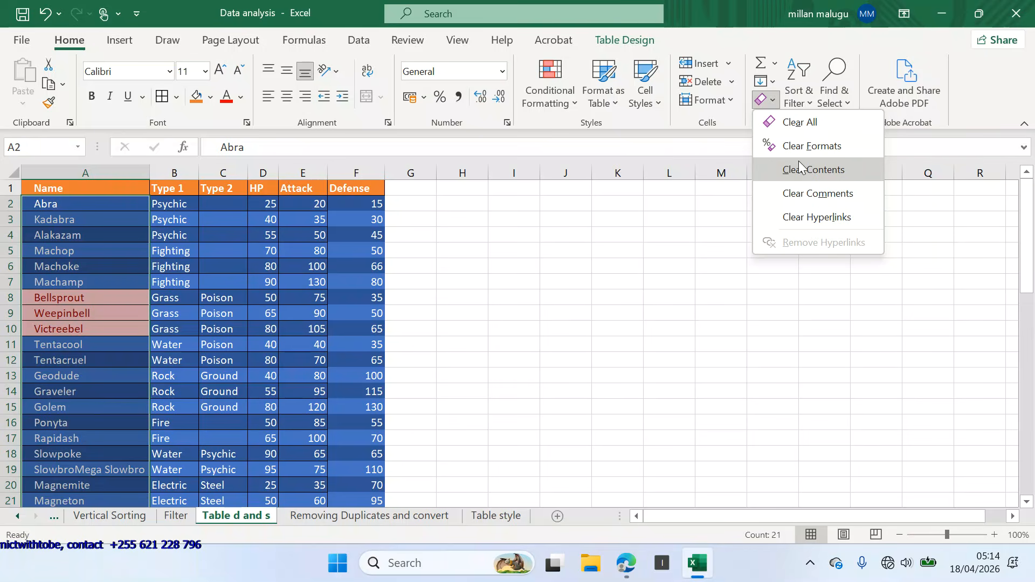
{"action": "left_click", "coordinate": [807, 148]}
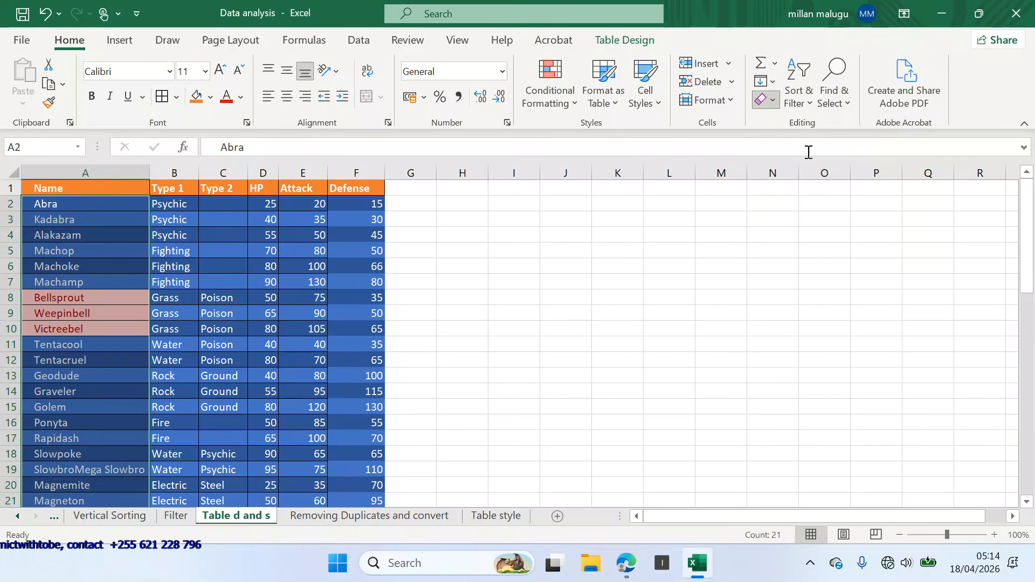
- Highlight duplicate values in the Name column with Light Red Fill with Dark Red Text
{"action": "left_click", "coordinate": [573, 104]}
{"action": "mouse_move", "coordinate": [619, 132]}
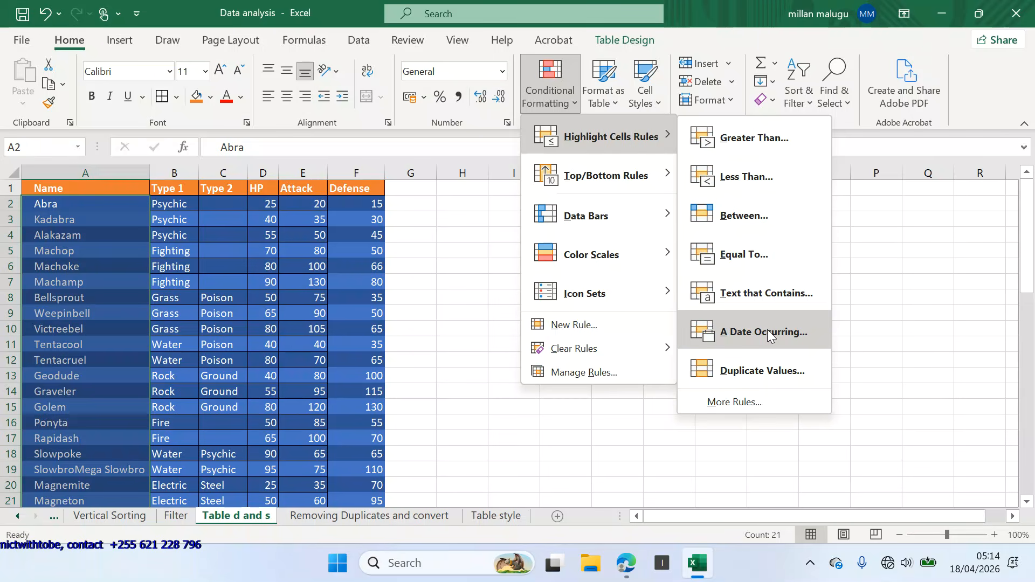
{"action": "left_click", "coordinate": [781, 369]}
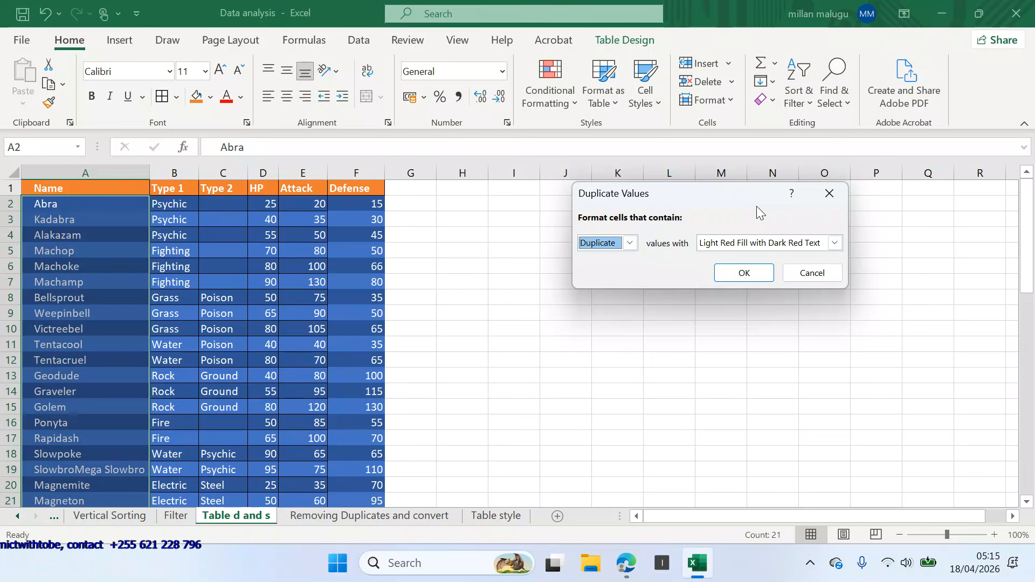
{"action": "left_click", "coordinate": [750, 277]}
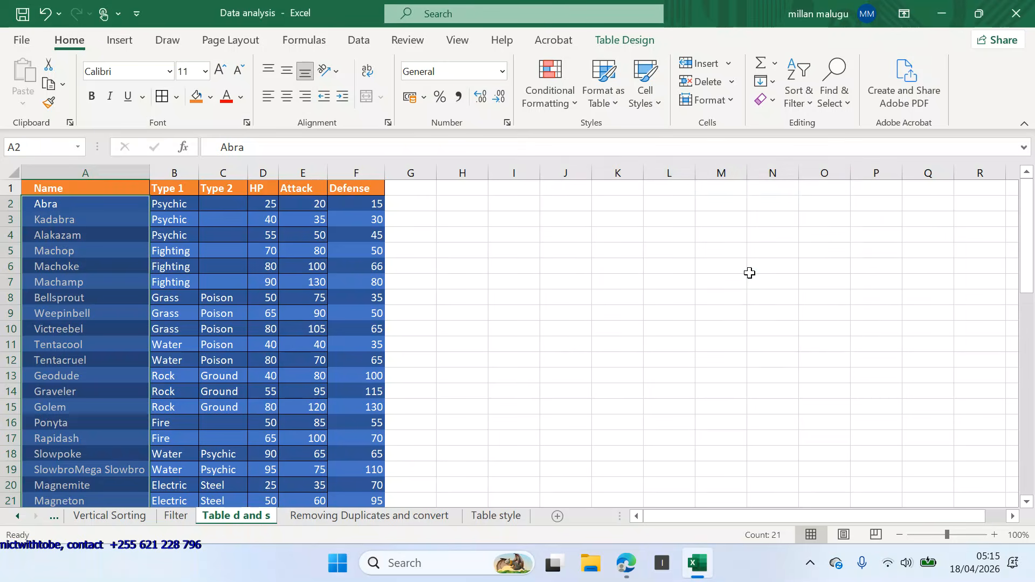
{"action": "scroll", "coordinate": [596, 295], "scroll_direction": "down", "scroll_amount": 4}
{"action": "scroll", "coordinate": [598, 298], "scroll_direction": "up", "scroll_amount": 4}
- Highlight duplicate values across all the table's data rows, Name through Defense, with Light Red Fill with Dark Red Text
{"action": "left_click", "coordinate": [504, 259]}
{"action": "left_click_drag", "start_coordinate": [103, 204], "coordinate": [353, 470]}
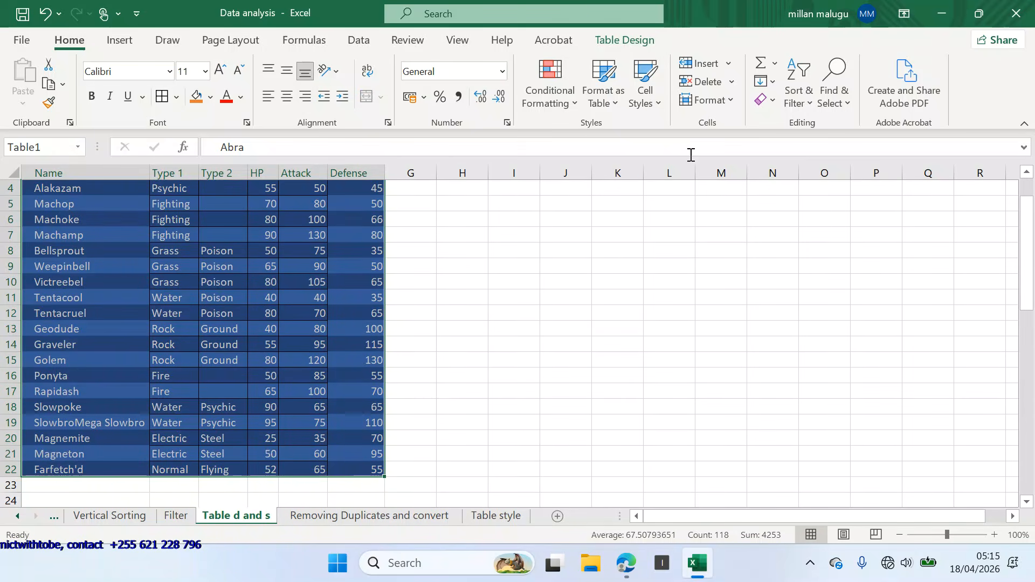
{"action": "left_click", "coordinate": [576, 102]}
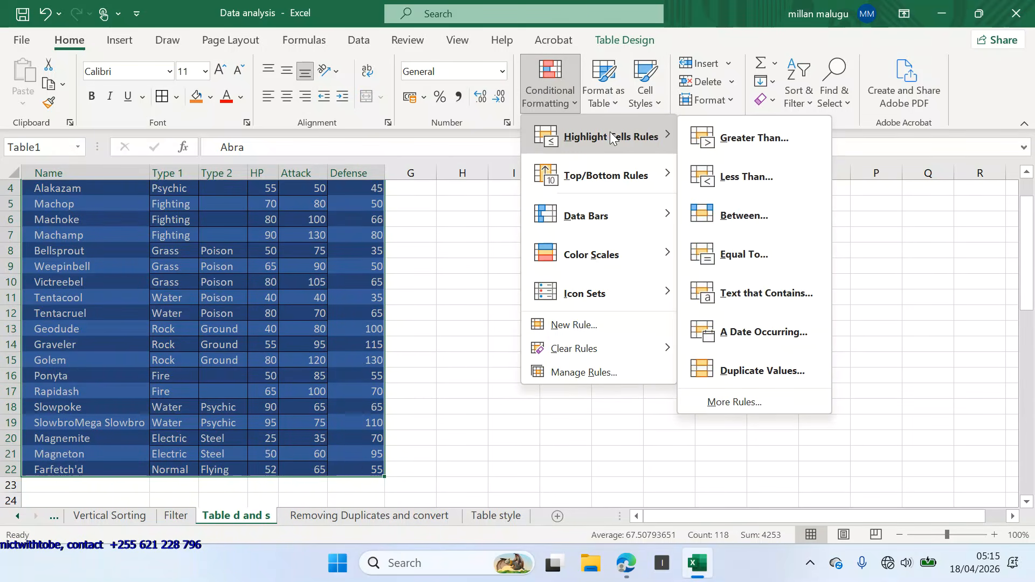
{"action": "left_click", "coordinate": [769, 372]}
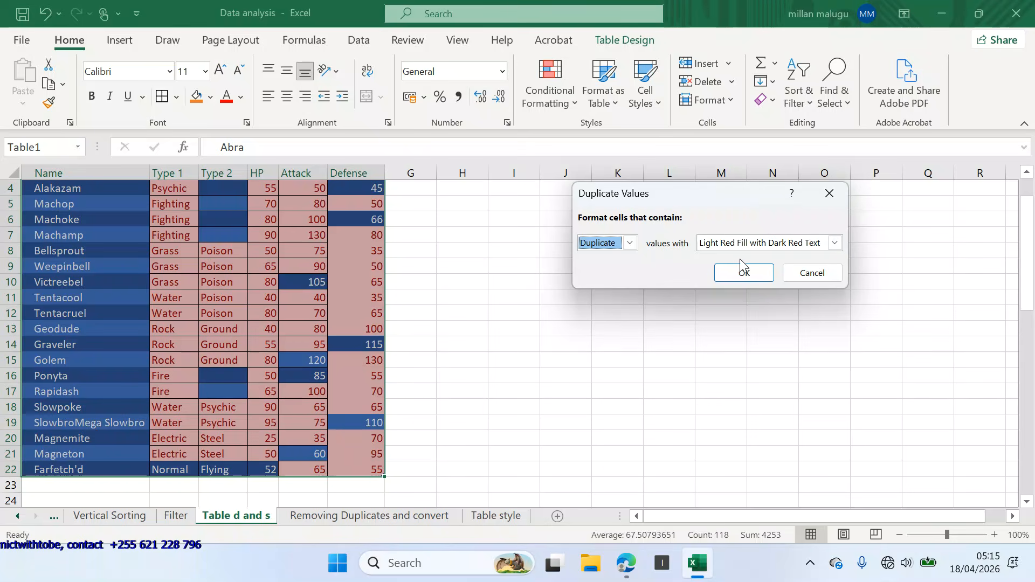
{"action": "left_click", "coordinate": [746, 275]}
- Examine which cells throughout the table are highlighted as duplicates and which are left out
{"action": "scroll", "coordinate": [582, 293], "scroll_direction": "up", "scroll_amount": 1}
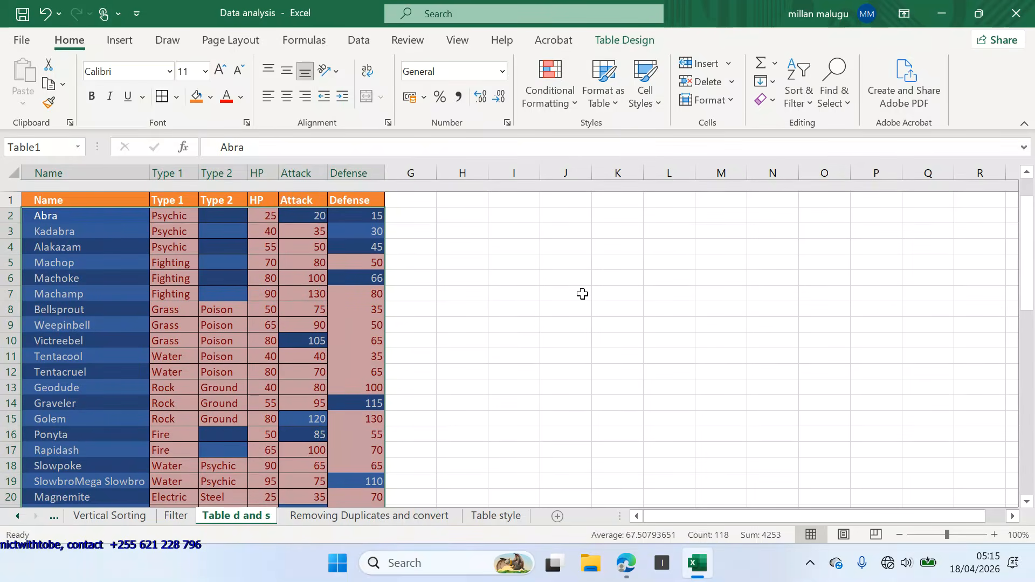
{"action": "scroll", "coordinate": [582, 294], "scroll_direction": "down", "scroll_amount": 2}
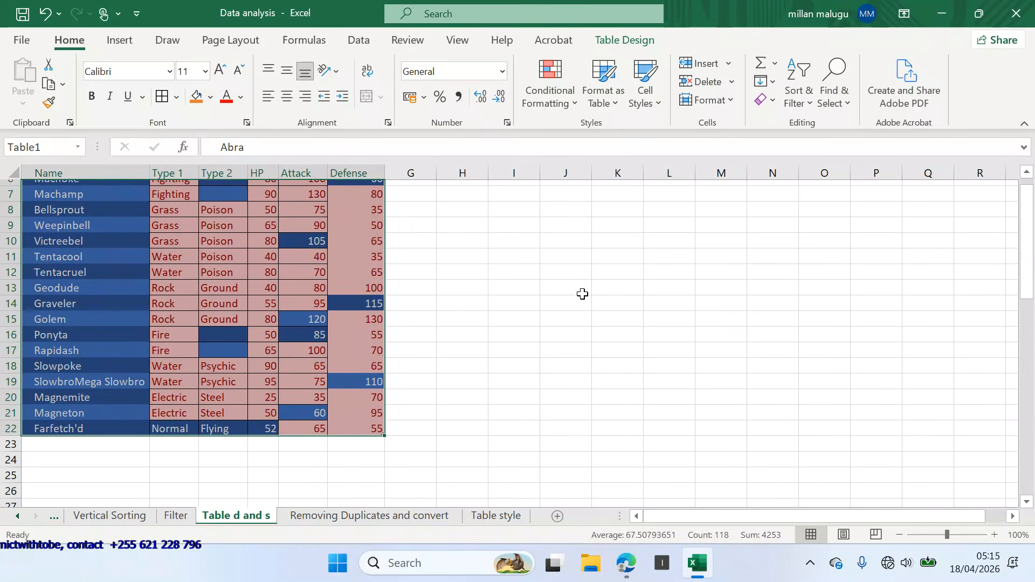
{"action": "scroll", "coordinate": [582, 293], "scroll_direction": "up", "scroll_amount": 2}
{"action": "scroll", "coordinate": [582, 293], "scroll_direction": "down", "scroll_amount": 1}
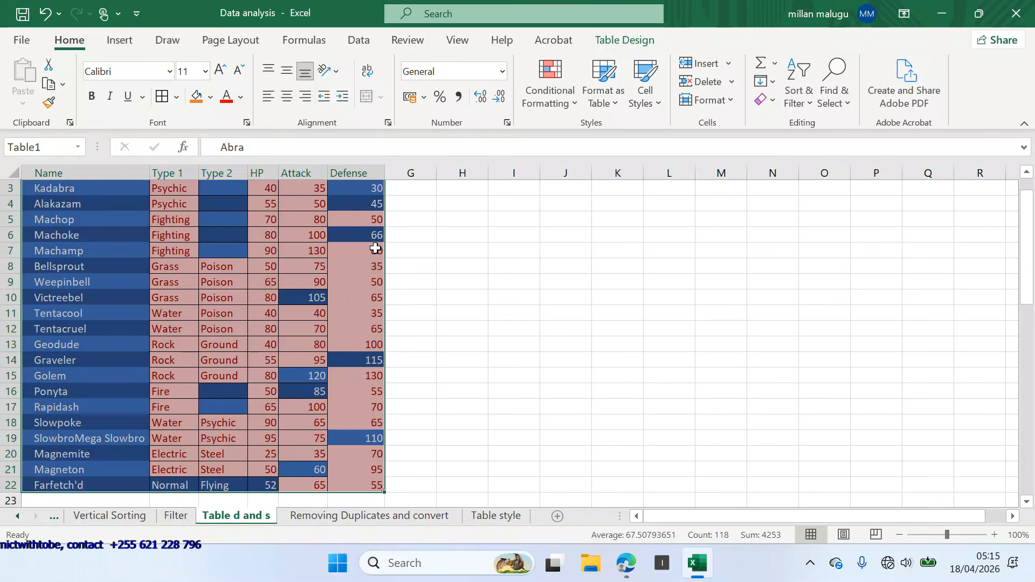
{"action": "scroll", "coordinate": [375, 249], "scroll_direction": "up", "scroll_amount": 1}
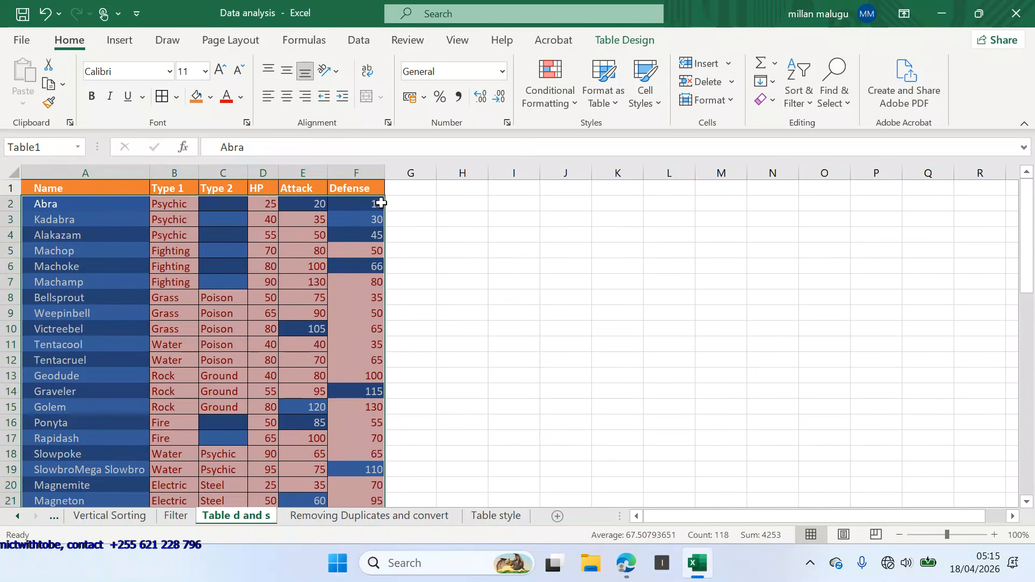
{"action": "scroll", "coordinate": [363, 352], "scroll_direction": "down", "scroll_amount": 2}
{"action": "scroll", "coordinate": [363, 353], "scroll_direction": "up", "scroll_amount": 1}
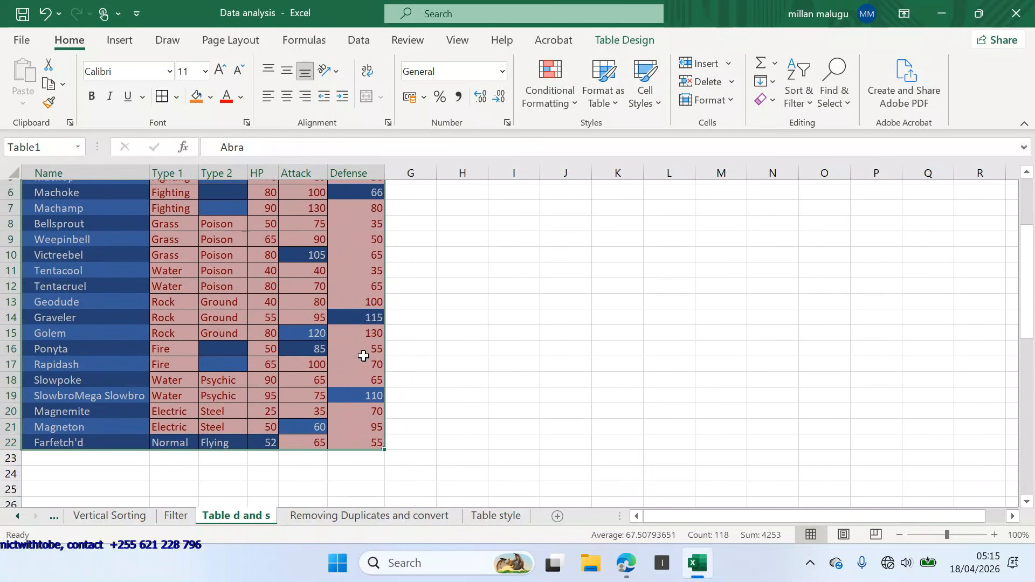
{"action": "scroll", "coordinate": [363, 356], "scroll_direction": "down", "scroll_amount": 1}
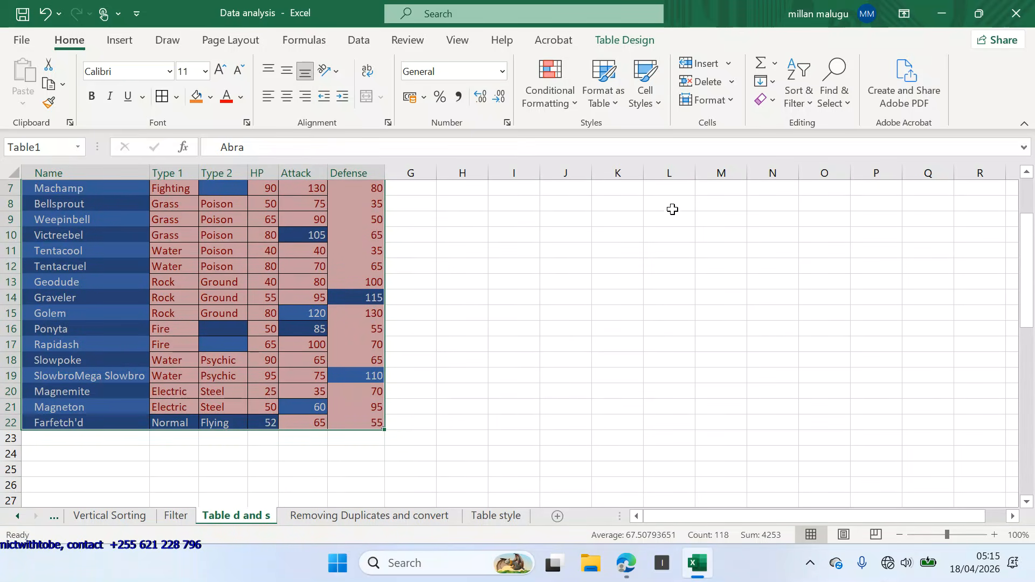
{"action": "left_click", "coordinate": [761, 108]}
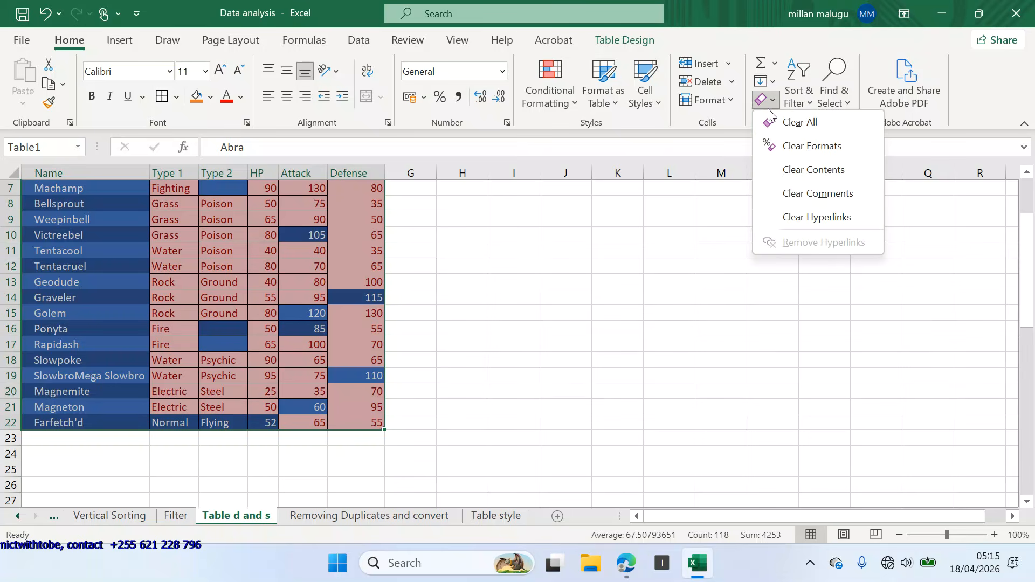
{"action": "left_click", "coordinate": [785, 122]}
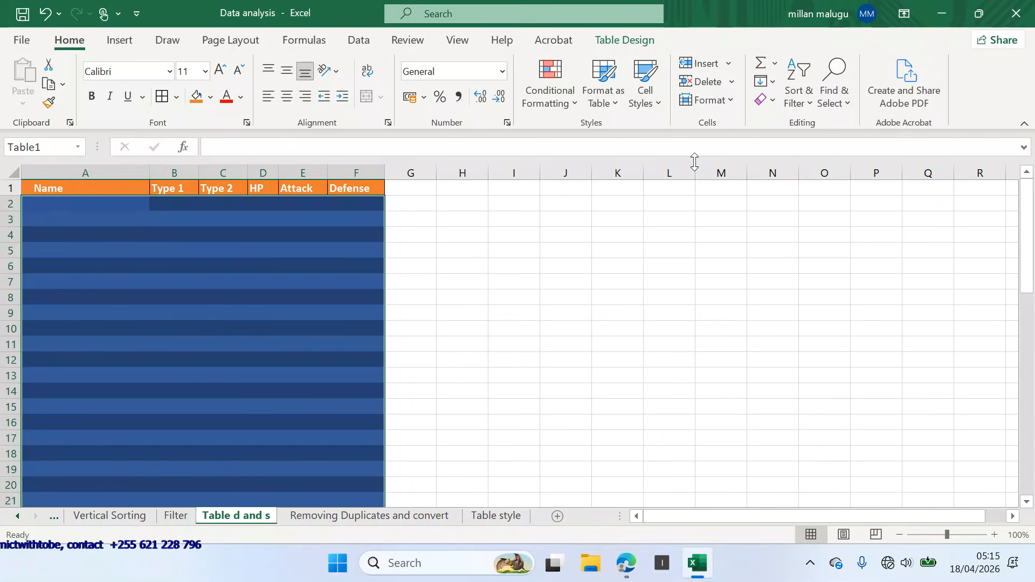
{"action": "left_click", "coordinate": [46, 13]}
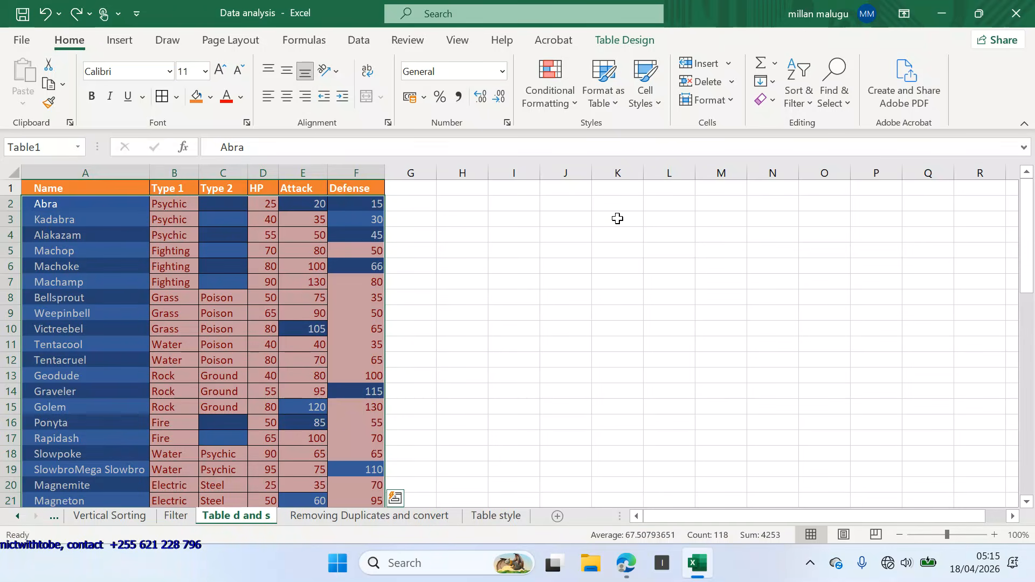
- Clear only the formats from all the table's data rows and deselect the table
{"action": "left_click", "coordinate": [772, 102]}
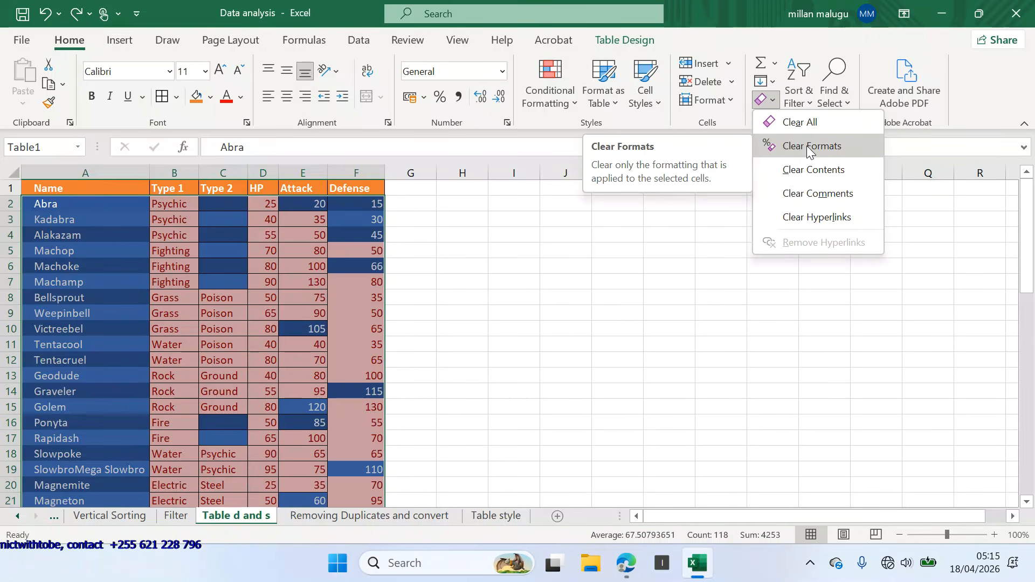
{"action": "left_click", "coordinate": [806, 146]}
{"action": "left_click", "coordinate": [636, 245]}
{"action": "scroll", "coordinate": [635, 245], "scroll_direction": "down", "scroll_amount": 1}
{"action": "scroll", "coordinate": [636, 244], "scroll_direction": "down", "scroll_amount": 2}
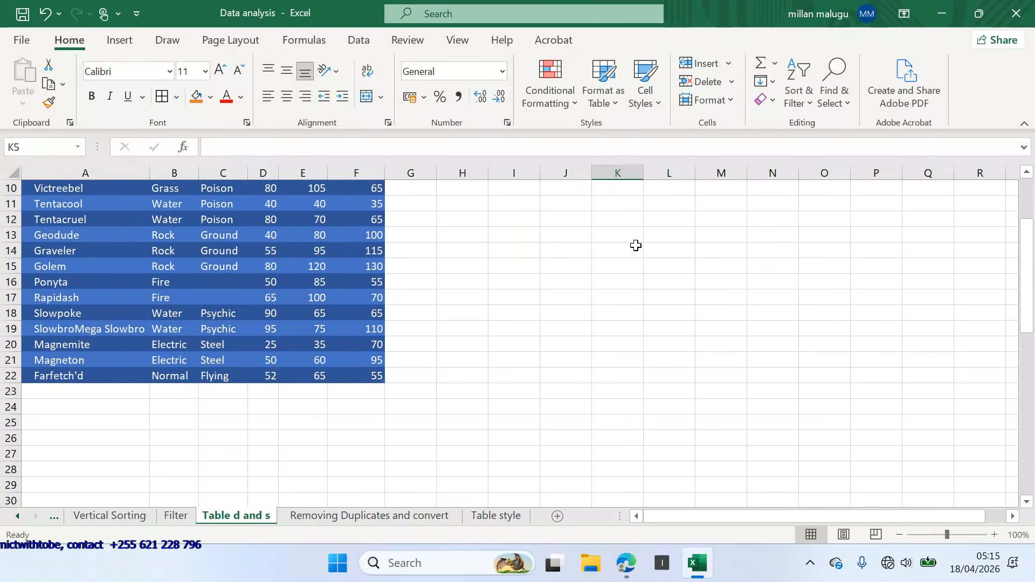
{"action": "left_click", "coordinate": [570, 98]}
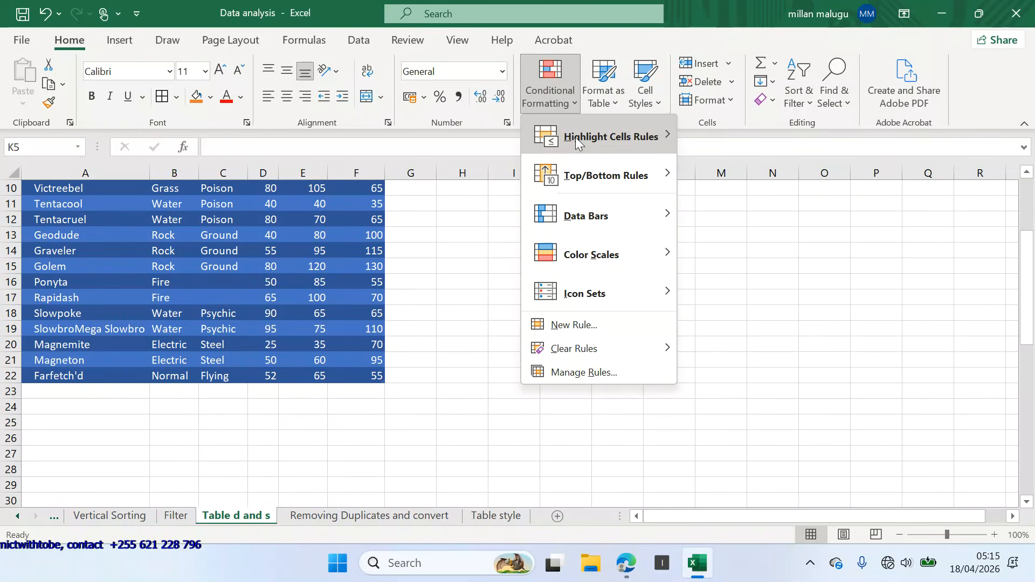
{"action": "mouse_move", "coordinate": [587, 141]}
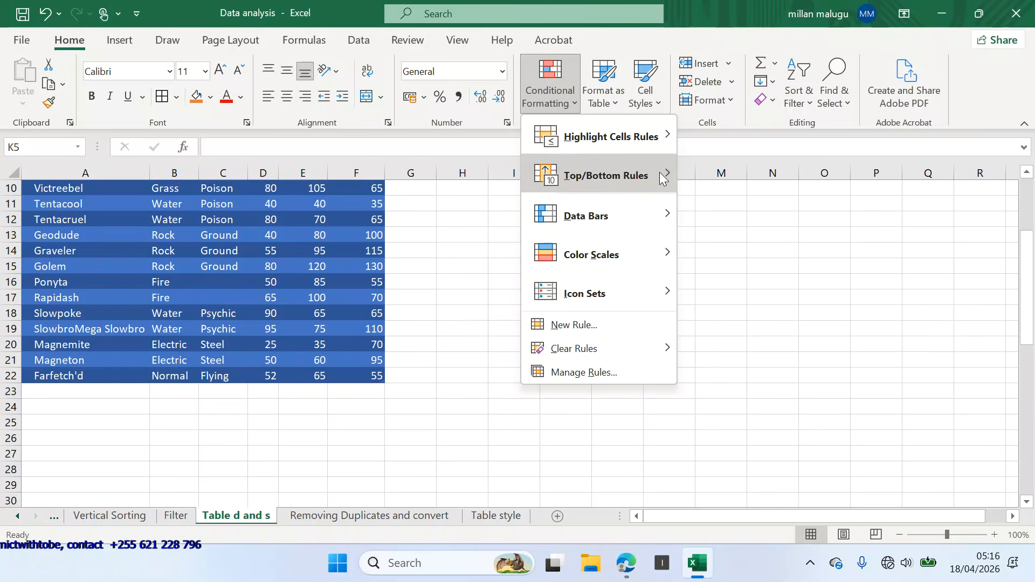
{"action": "left_click", "coordinate": [920, 380]}
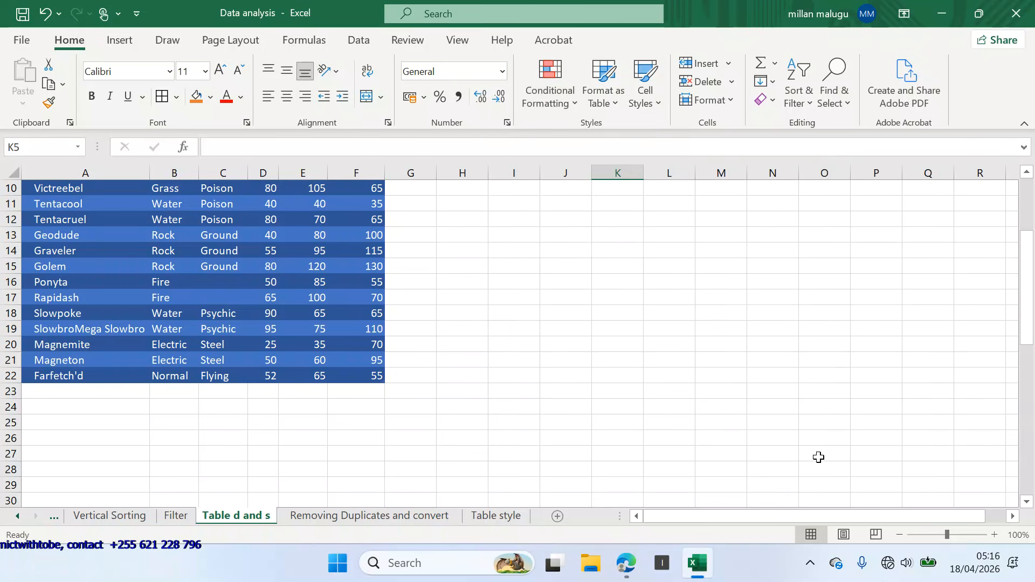
- Switch to the annotated Data analysis2.pdf in Microsoft Edge, at the Conditional Formatting illustration
{"action": "mouse_move", "coordinate": [627, 563]}
{"action": "left_click", "coordinate": [634, 465]}
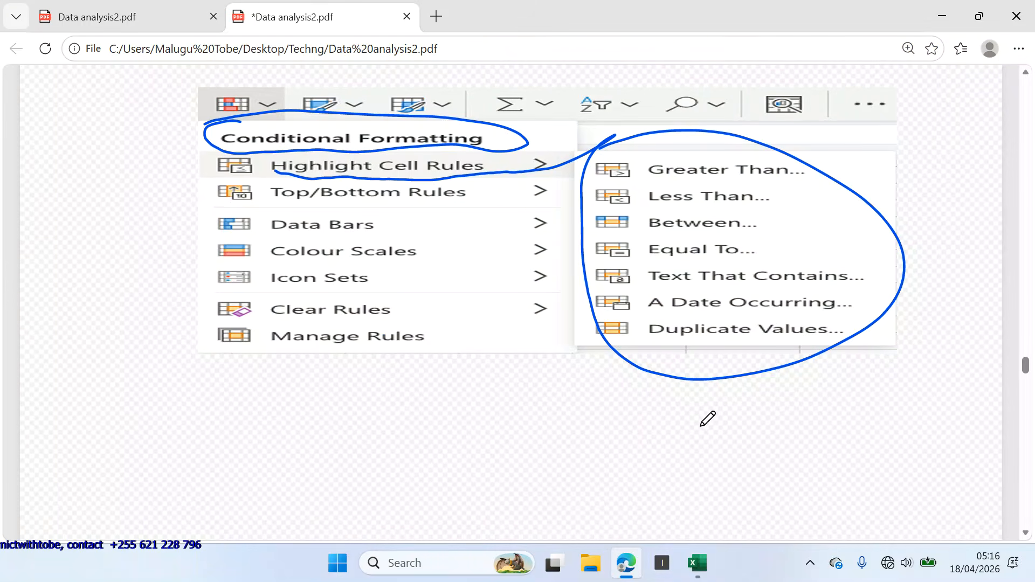
- Read the notes' Top/Bottom Rules section, covering its definition, categories and menu illustration
{"action": "scroll", "coordinate": [708, 419], "scroll_direction": "down", "scroll_amount": 12}
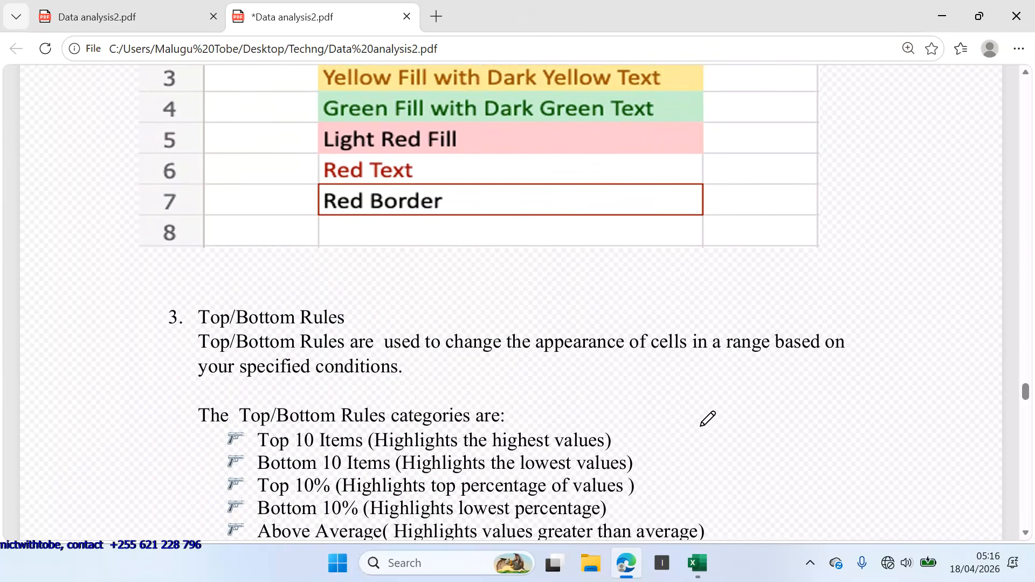
{"action": "scroll", "coordinate": [708, 419], "scroll_direction": "down", "scroll_amount": 4}
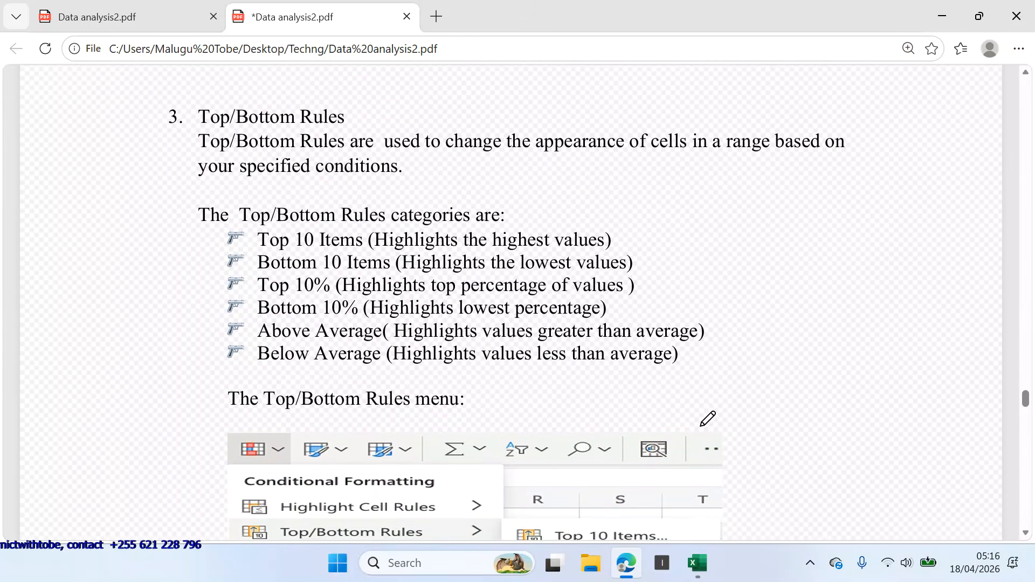
{"action": "scroll", "coordinate": [708, 419], "scroll_direction": "down", "scroll_amount": 1}
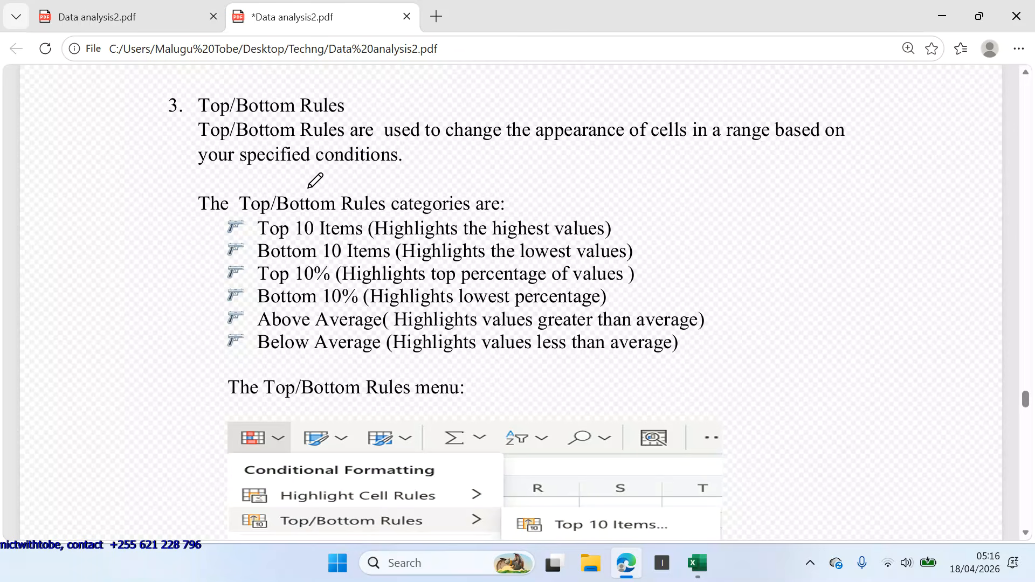
{"action": "scroll", "coordinate": [434, 250], "scroll_direction": "down", "scroll_amount": 1}
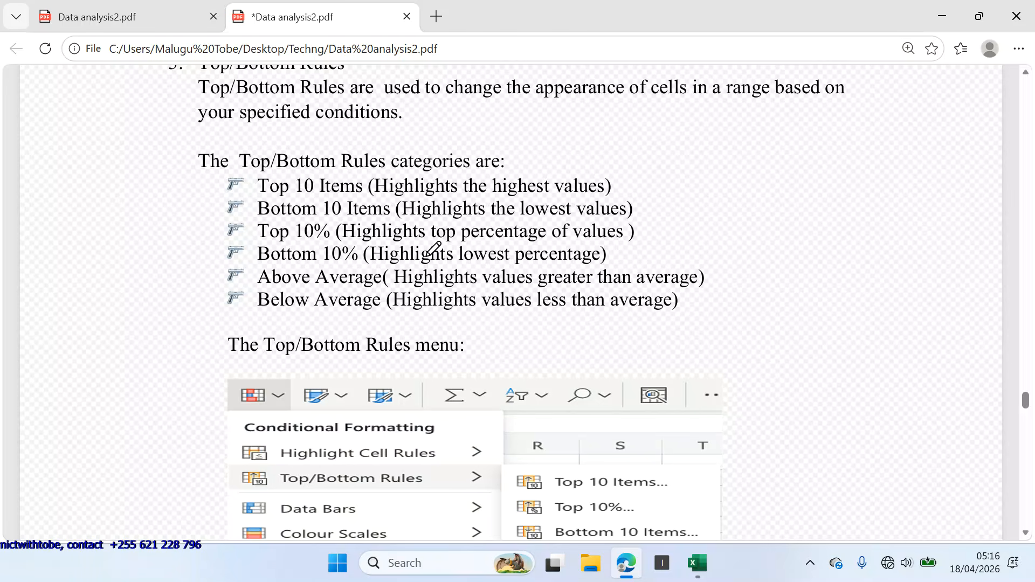
{"action": "scroll", "coordinate": [429, 255], "scroll_direction": "down", "scroll_amount": 3}
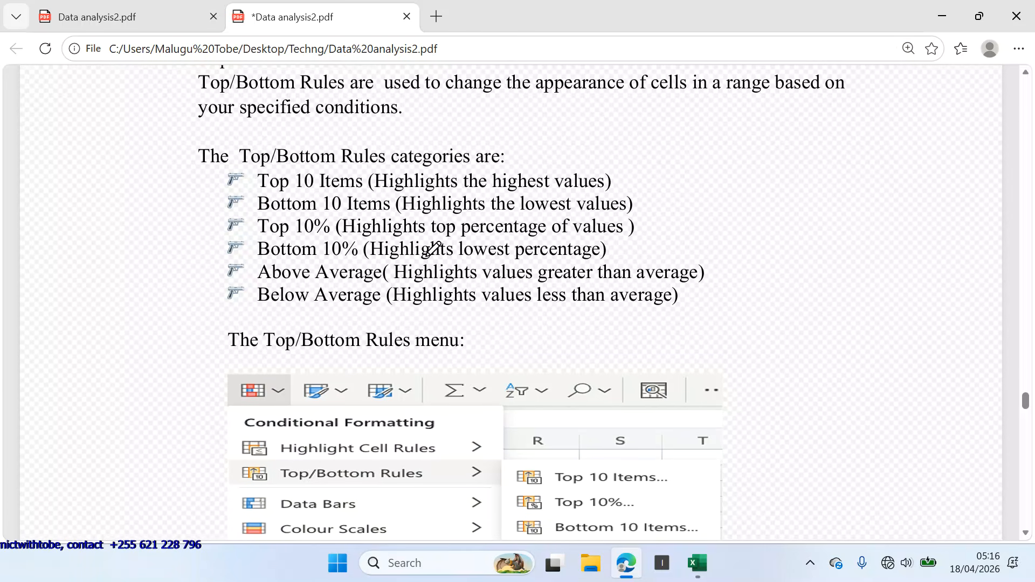
{"action": "scroll", "coordinate": [433, 249], "scroll_direction": "down", "scroll_amount": 5}
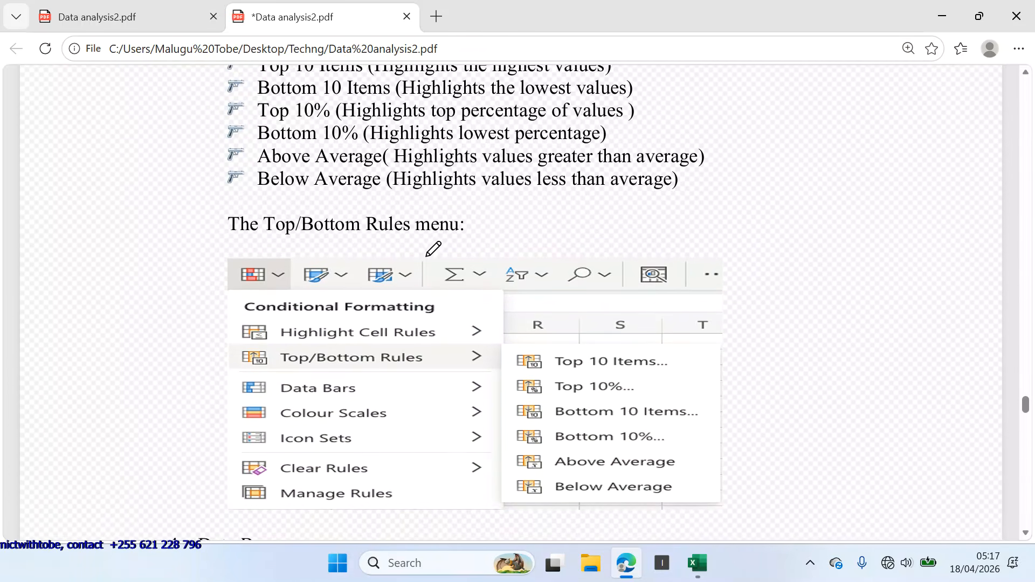
{"action": "scroll", "coordinate": [433, 249], "scroll_direction": "down", "scroll_amount": 1}
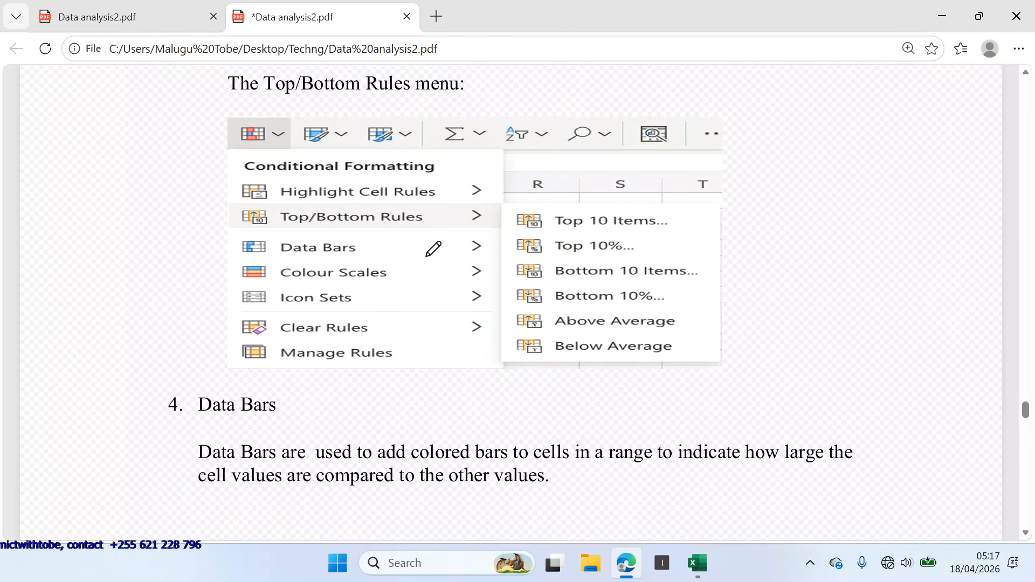
{"action": "scroll", "coordinate": [433, 249], "scroll_direction": "up", "scroll_amount": 1}
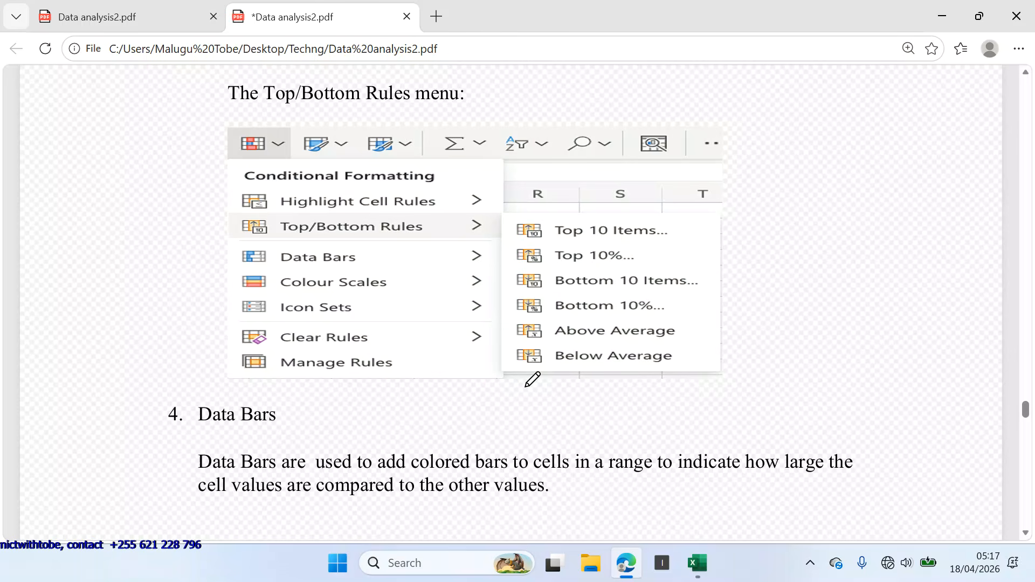
- Underline Top/Bottom Rules in the menu illustration with the pen and circle its connected list of six options
{"action": "left_click_drag", "start_coordinate": [249, 246], "coordinate": [477, 232]}
{"action": "mouse_move", "coordinate": [532, 211]}
{"action": "left_mouse_down"}
{"action": "mouse_move", "coordinate": [568, 208]}
{"action": "mouse_move", "coordinate": [521, 359]}
{"action": "mouse_move", "coordinate": [720, 248]}
{"action": "mouse_move", "coordinate": [518, 206]}
{"action": "mouse_move", "coordinate": [465, 240]}
{"action": "left_mouse_up"}
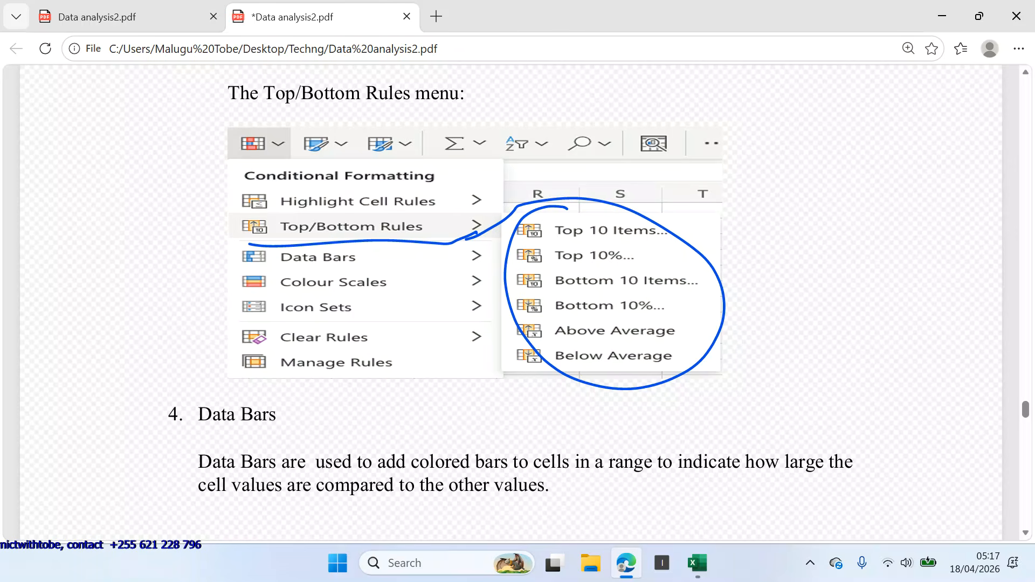
{"action": "scroll", "coordinate": [513, 286], "scroll_direction": "down", "scroll_amount": 1}
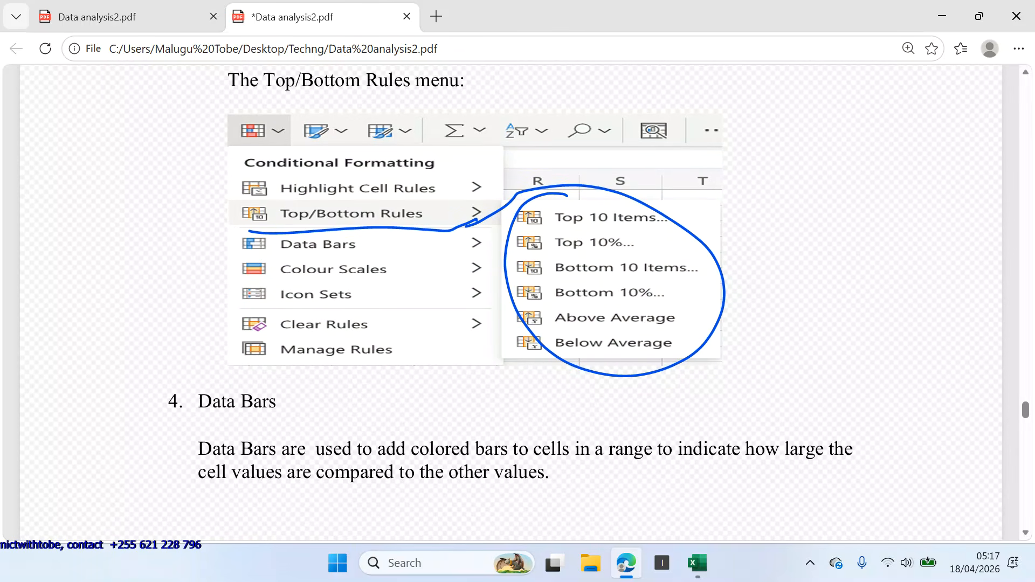
- Switch to the Data analysis workbook in Excel and show the Pokémon table from its header row on the Table d and s sheet
{"action": "left_click", "coordinate": [696, 572]}
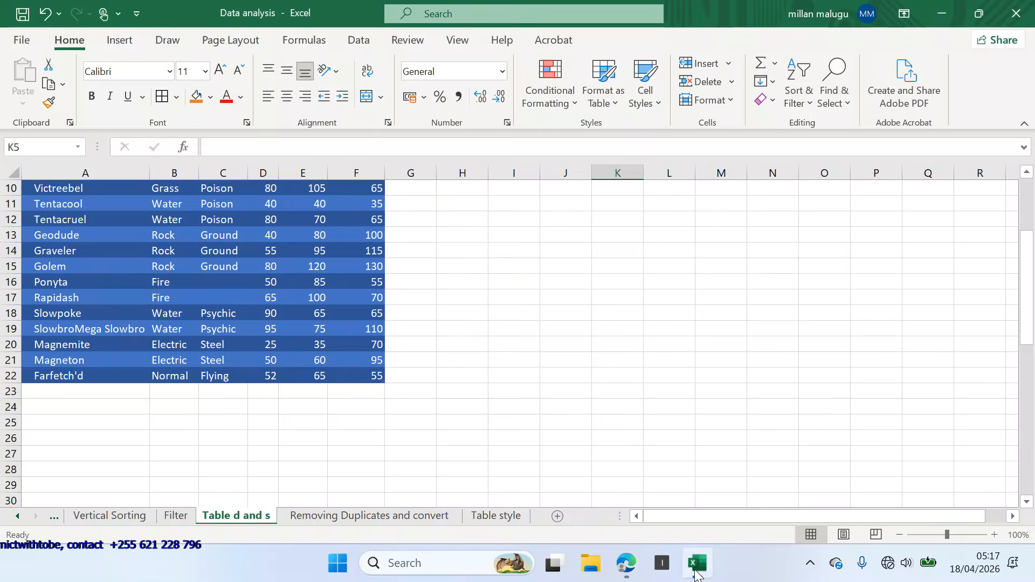
{"action": "scroll", "coordinate": [646, 299], "scroll_direction": "up", "scroll_amount": 1}
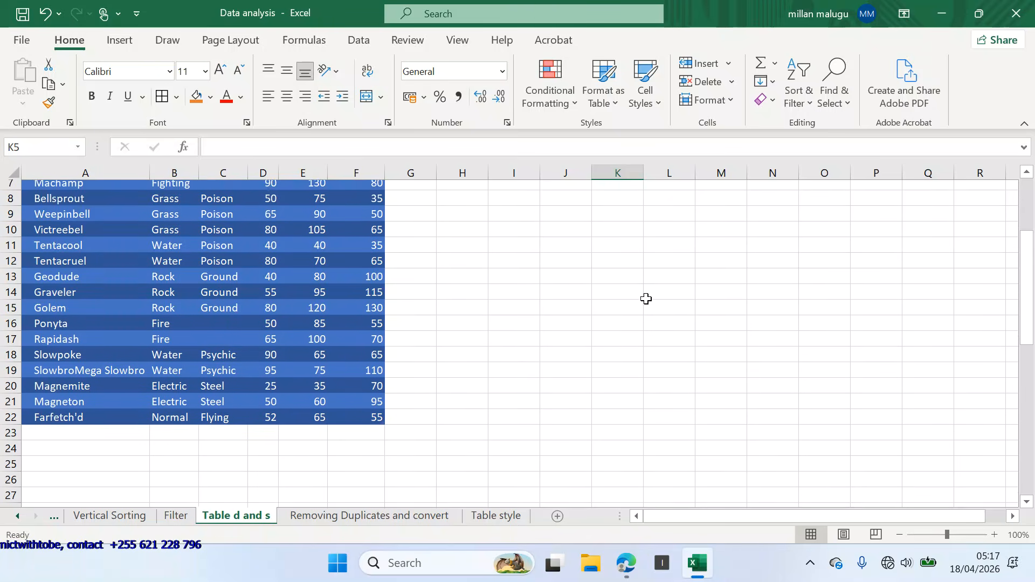
{"action": "scroll", "coordinate": [646, 299], "scroll_direction": "up", "scroll_amount": 3}
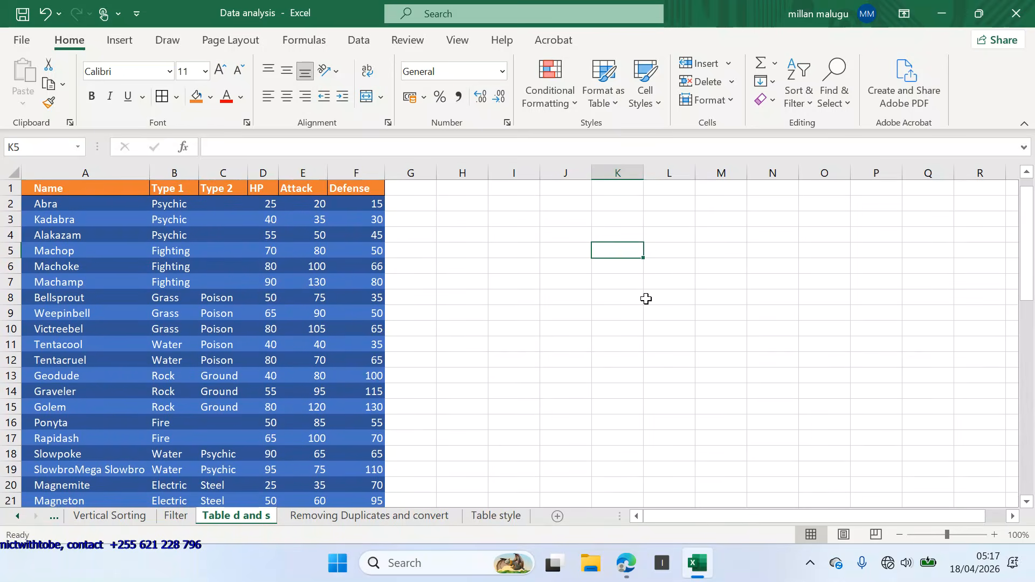
{"action": "scroll", "coordinate": [646, 299], "scroll_direction": "up", "scroll_amount": 1}
{"action": "scroll", "coordinate": [646, 298], "scroll_direction": "down", "scroll_amount": 1}
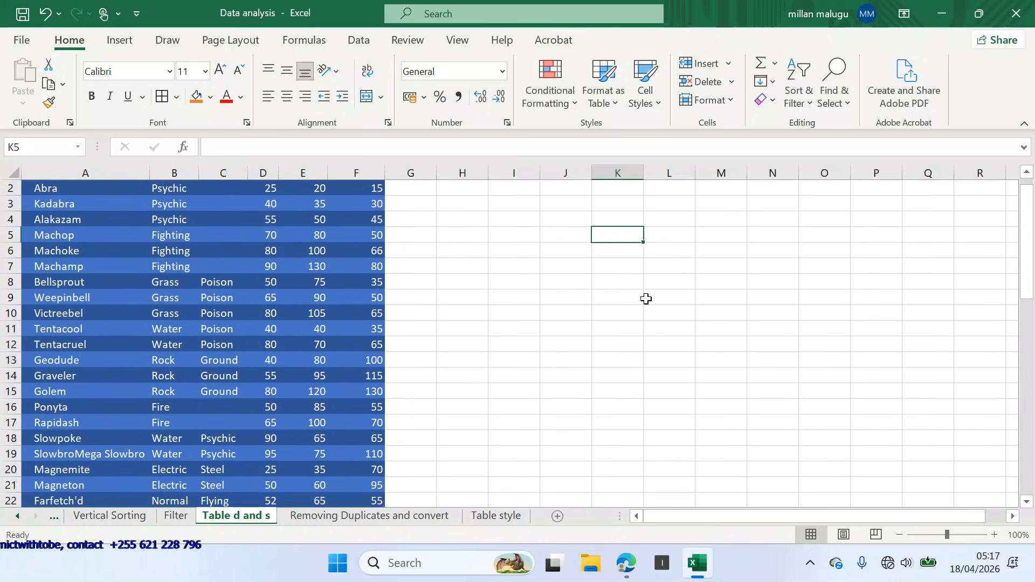
{"action": "left_click", "coordinate": [516, 271]}
{"action": "scroll", "coordinate": [517, 273], "scroll_direction": "up", "scroll_amount": 1}
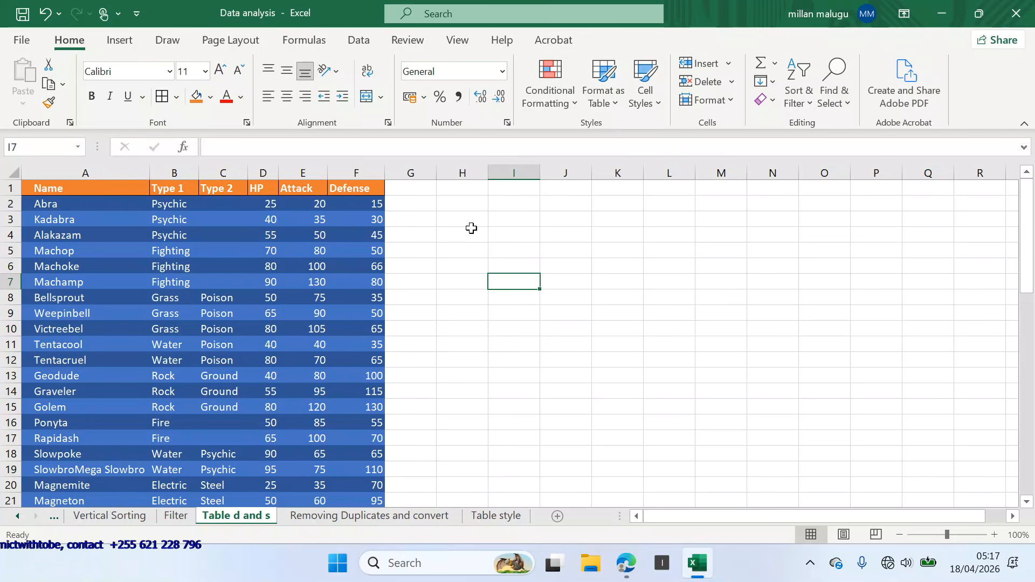
- Highlight the top 10 items among all the Defense values with Light Red Fill with Dark Red Text
{"action": "left_click", "coordinate": [492, 236]}
{"action": "left_click_drag", "start_coordinate": [358, 202], "coordinate": [363, 473]}
{"action": "scroll", "coordinate": [461, 374], "scroll_direction": "up", "scroll_amount": 1}
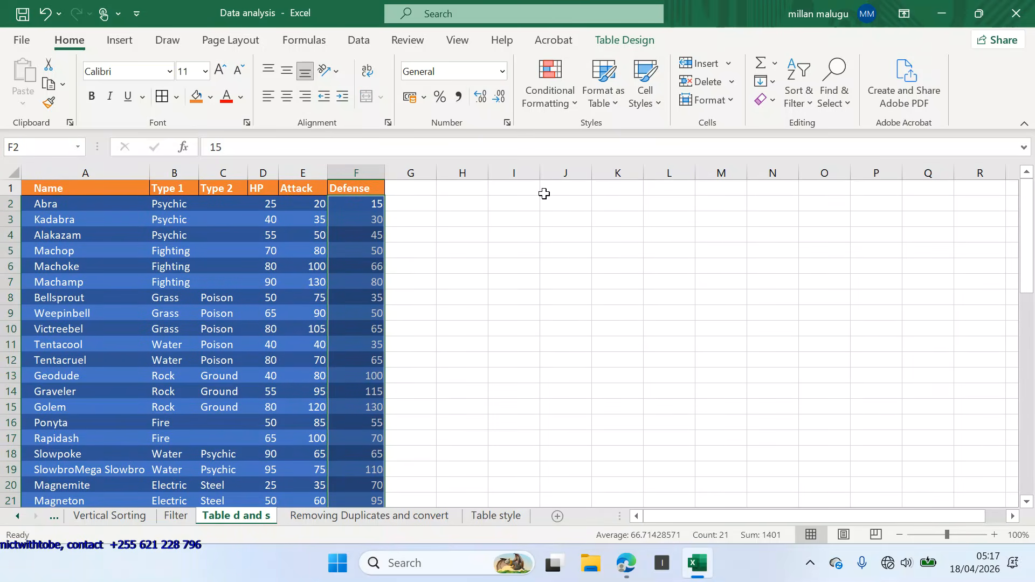
{"action": "left_click", "coordinate": [578, 101]}
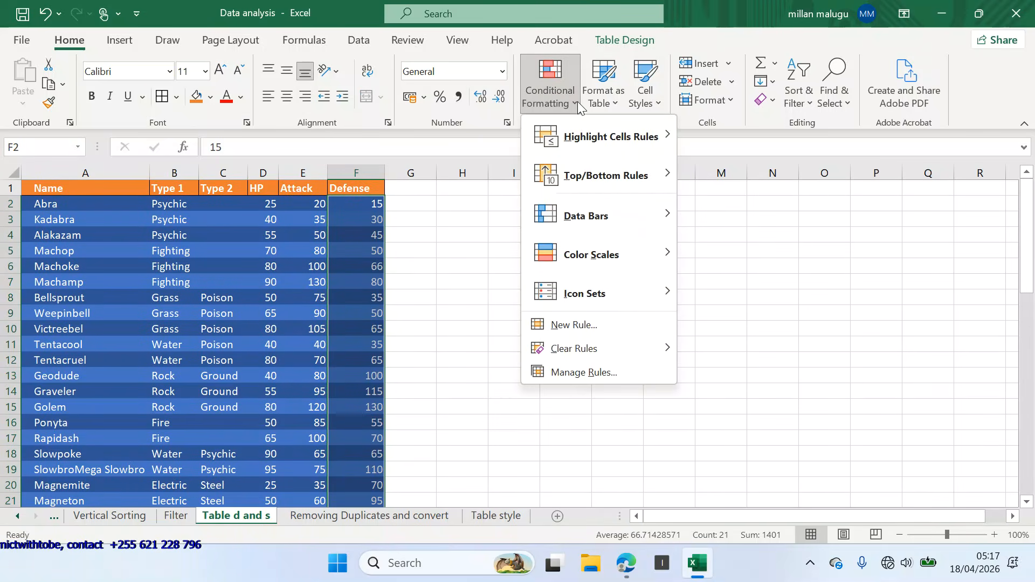
{"action": "mouse_move", "coordinate": [632, 181]}
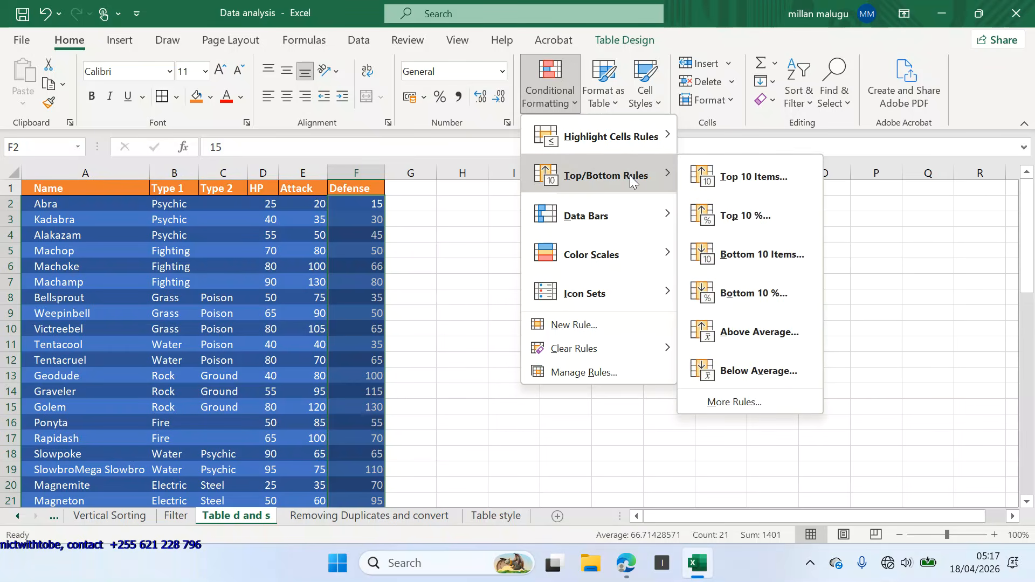
{"action": "left_click", "coordinate": [734, 178]}
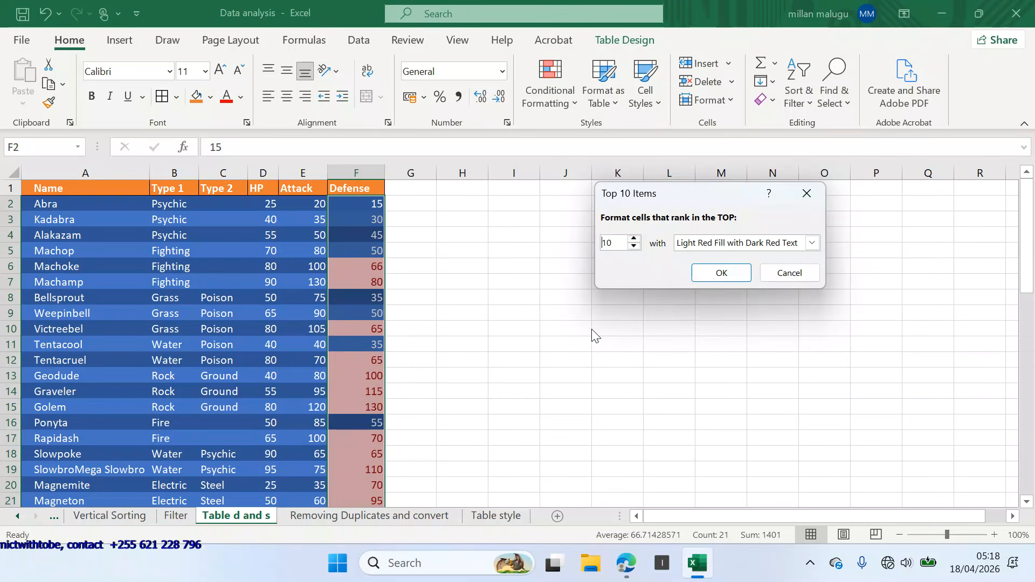
{"action": "left_click", "coordinate": [698, 276]}
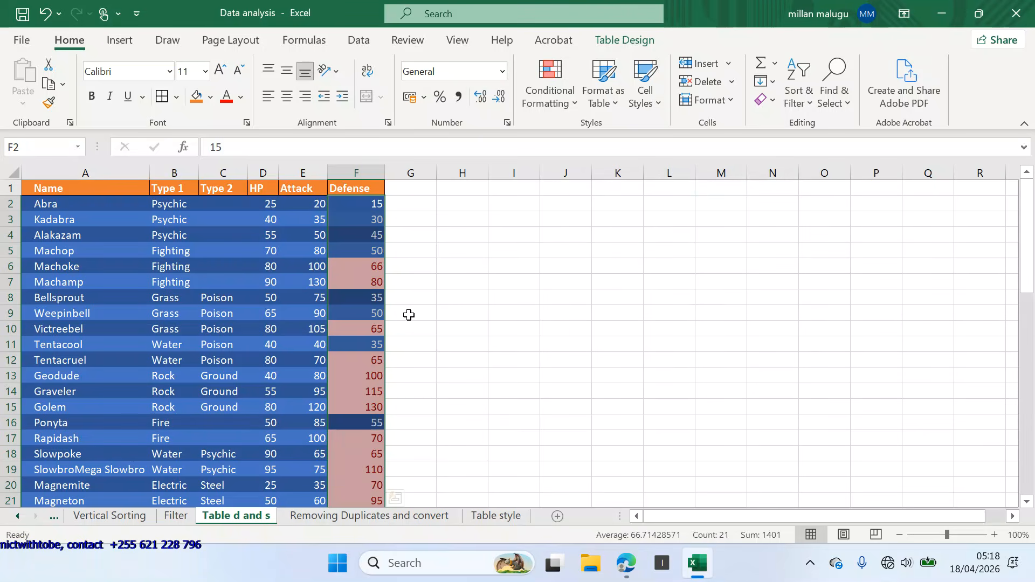
- Review the highlighted Defense values down the whole column and clear only their formats
{"action": "scroll", "coordinate": [408, 315], "scroll_direction": "down", "scroll_amount": 2}
{"action": "scroll", "coordinate": [409, 315], "scroll_direction": "up", "scroll_amount": 1}
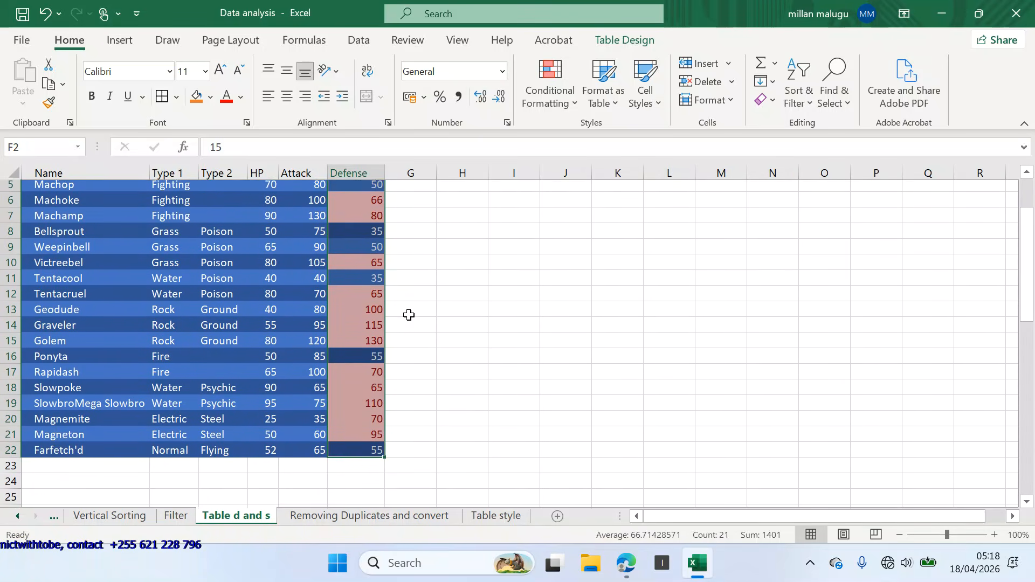
{"action": "scroll", "coordinate": [409, 315], "scroll_direction": "up", "scroll_amount": 2}
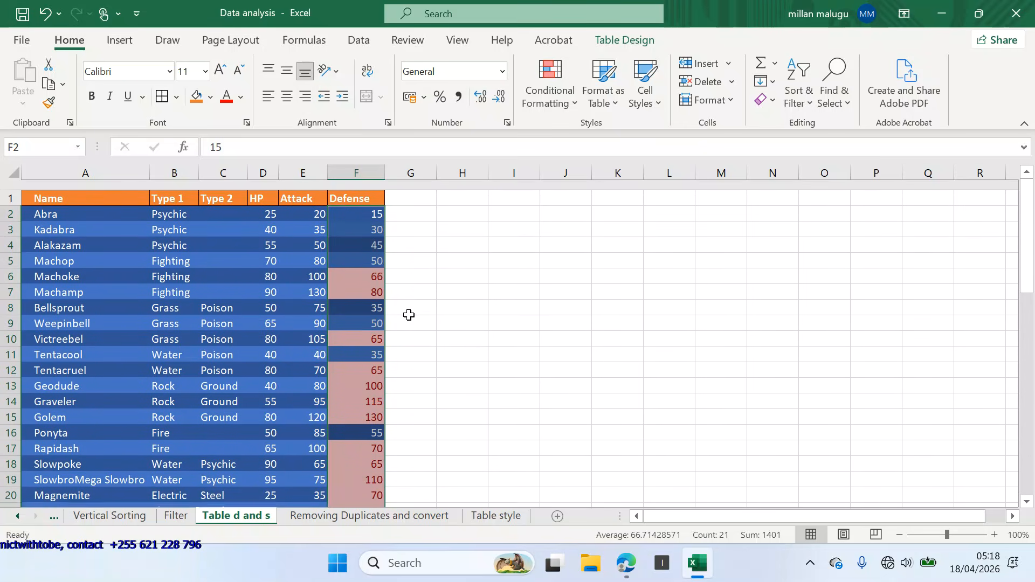
{"action": "scroll", "coordinate": [408, 315], "scroll_direction": "down", "scroll_amount": 3}
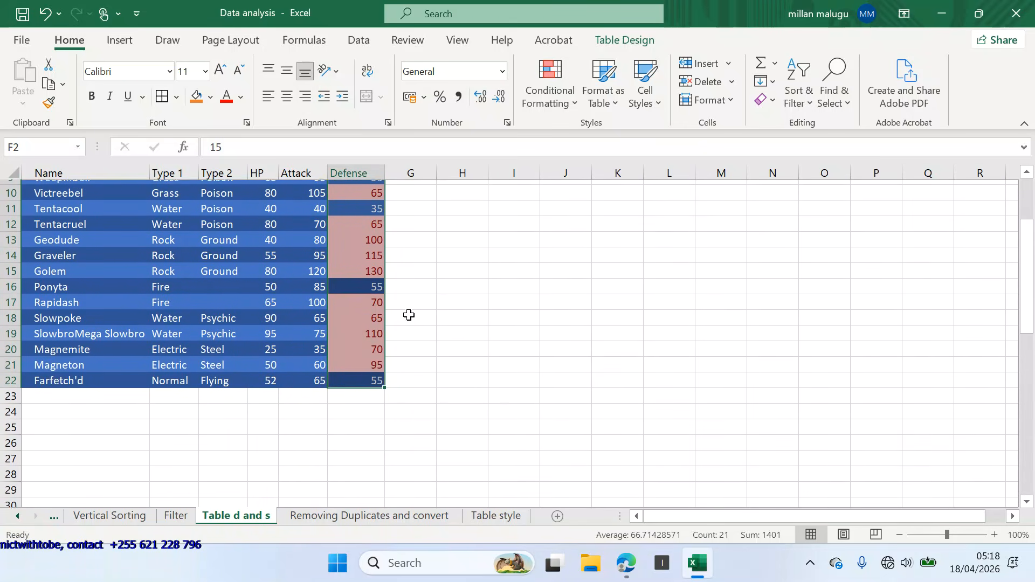
{"action": "scroll", "coordinate": [377, 343], "scroll_direction": "up", "scroll_amount": 1}
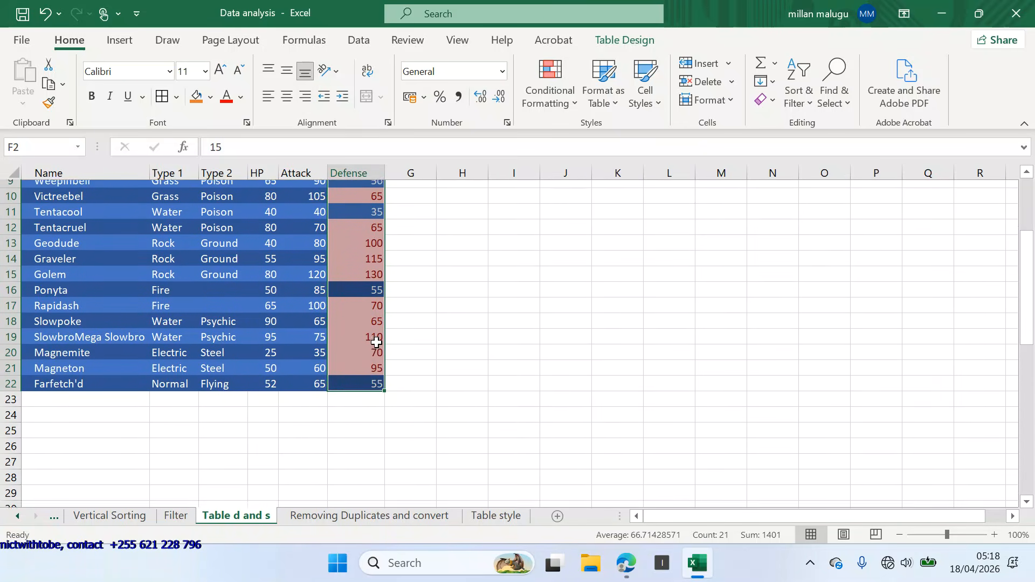
{"action": "scroll", "coordinate": [377, 342], "scroll_direction": "up", "scroll_amount": 3}
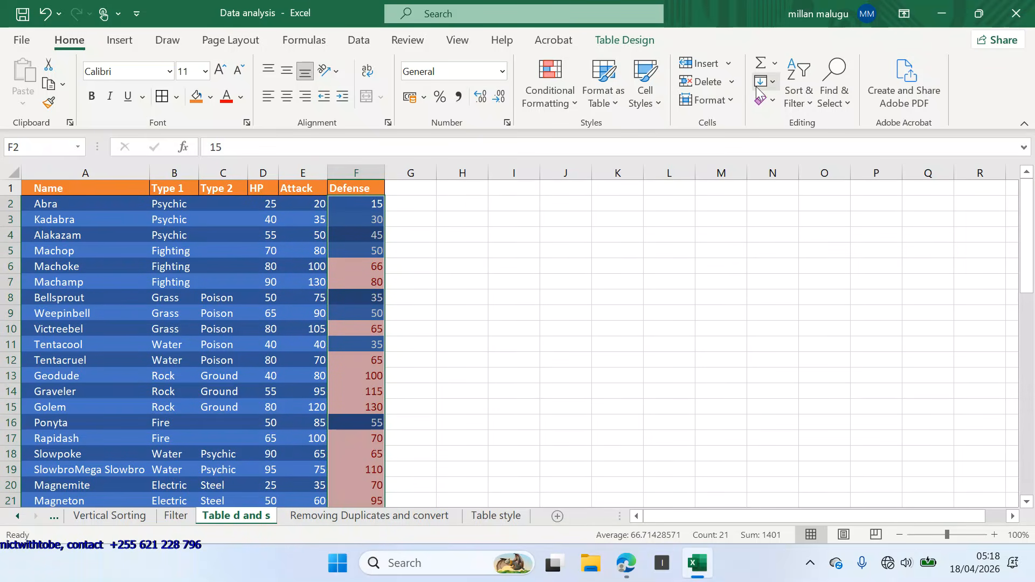
{"action": "left_click", "coordinate": [772, 97]}
{"action": "left_click", "coordinate": [798, 146]}
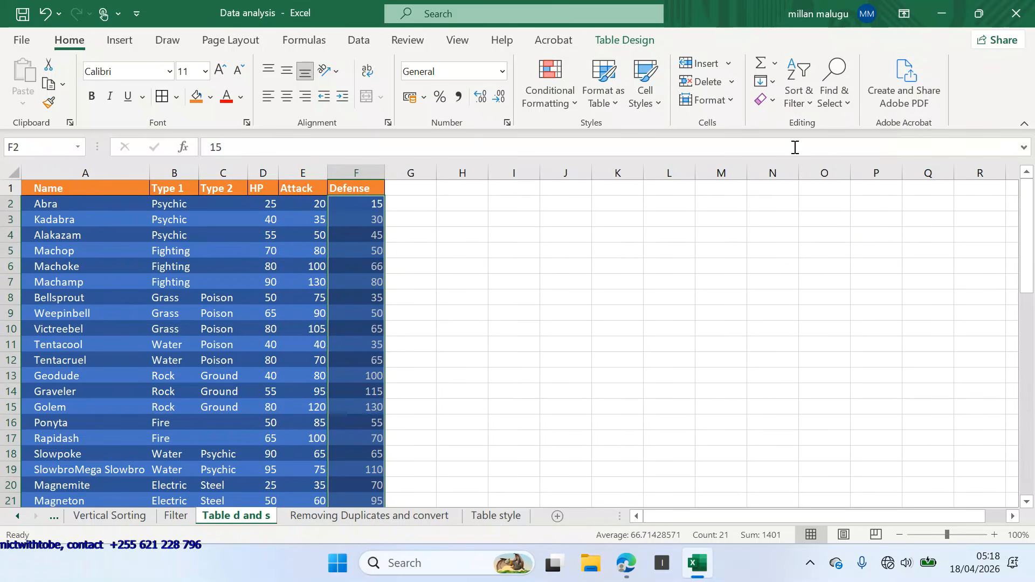
- Highlight the top 10% of the Defense values with Light Red Fill with Dark Red Text and review the column
{"action": "left_click", "coordinate": [571, 104]}
{"action": "mouse_move", "coordinate": [595, 178]}
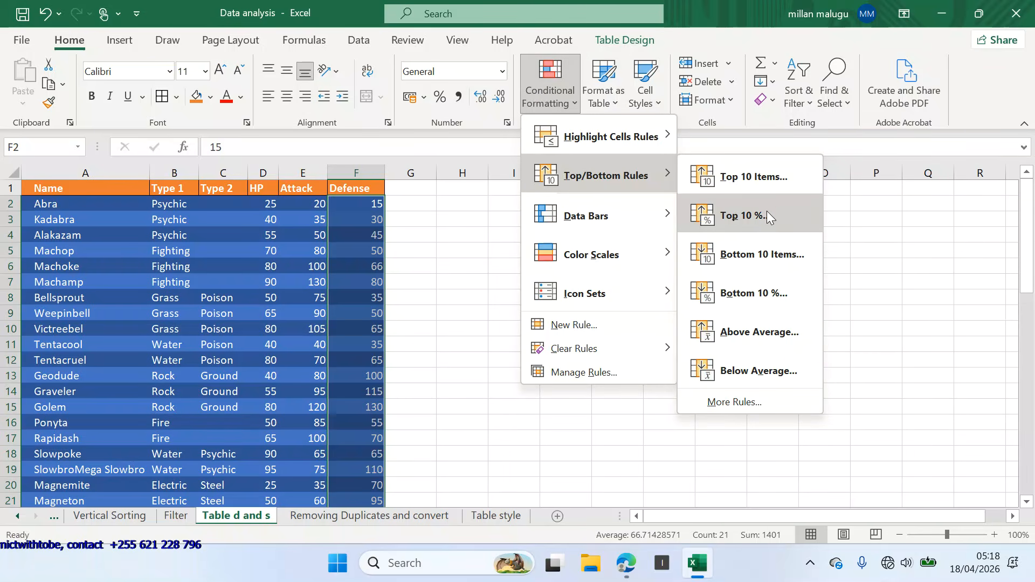
{"action": "left_click", "coordinate": [751, 211]}
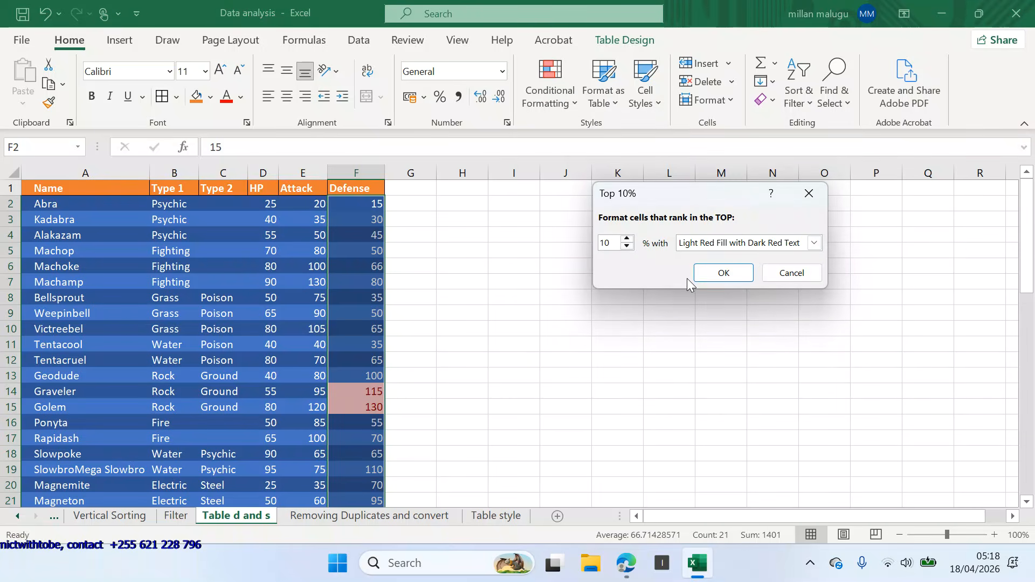
{"action": "left_click", "coordinate": [722, 273]}
{"action": "scroll", "coordinate": [438, 240], "scroll_direction": "down", "scroll_amount": 3}
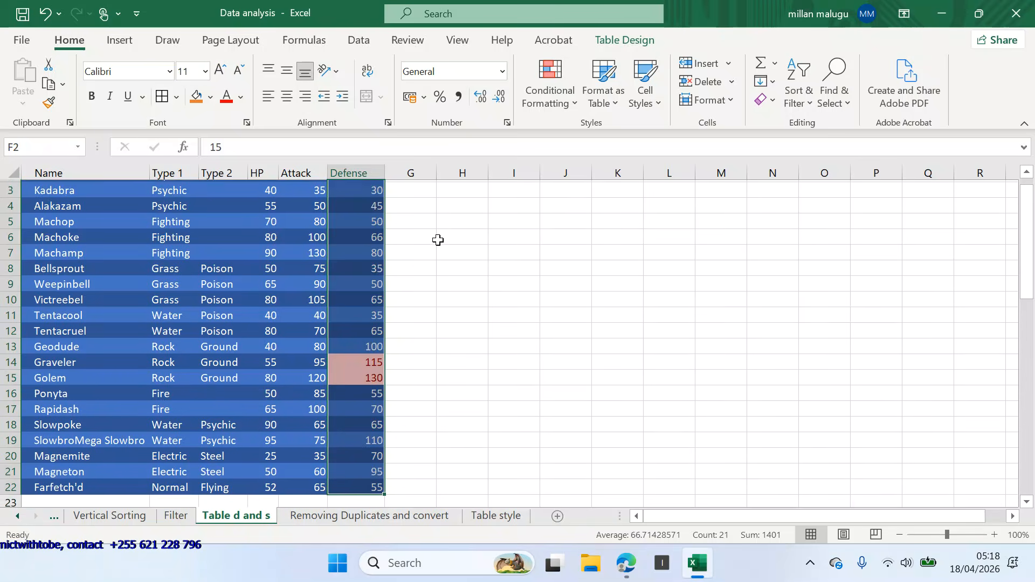
{"action": "scroll", "coordinate": [438, 240], "scroll_direction": "down", "scroll_amount": 1}
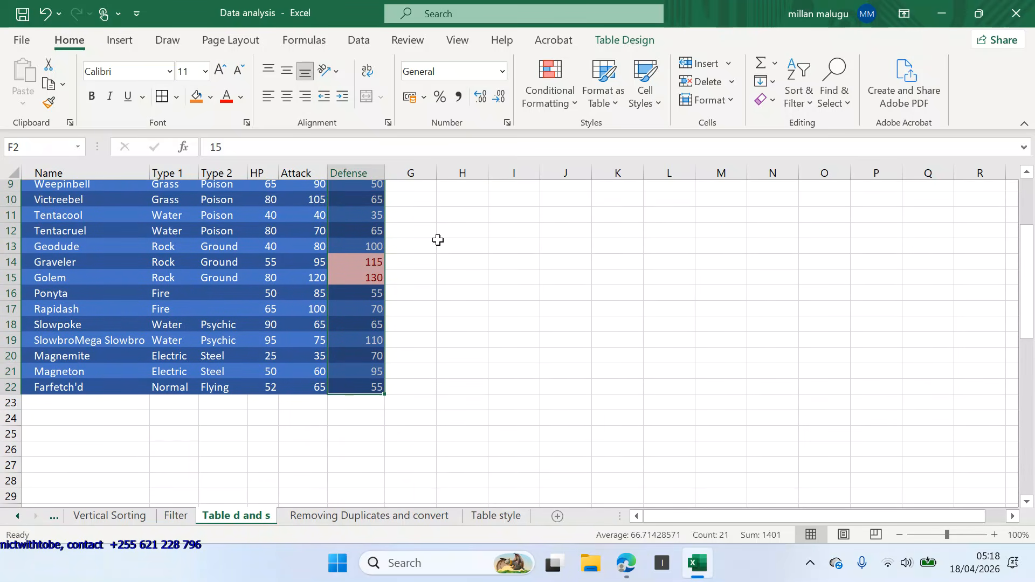
{"action": "scroll", "coordinate": [438, 240], "scroll_direction": "up", "scroll_amount": 1}
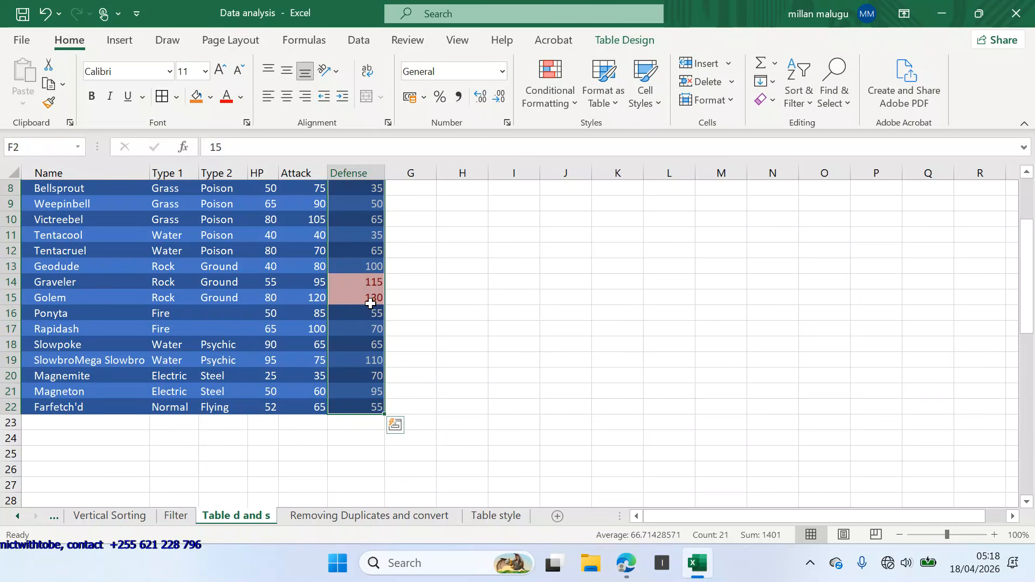
- Clear the contents of the selected Defense cells and undo the clearing
{"action": "scroll", "coordinate": [472, 238], "scroll_direction": "up", "scroll_amount": 3}
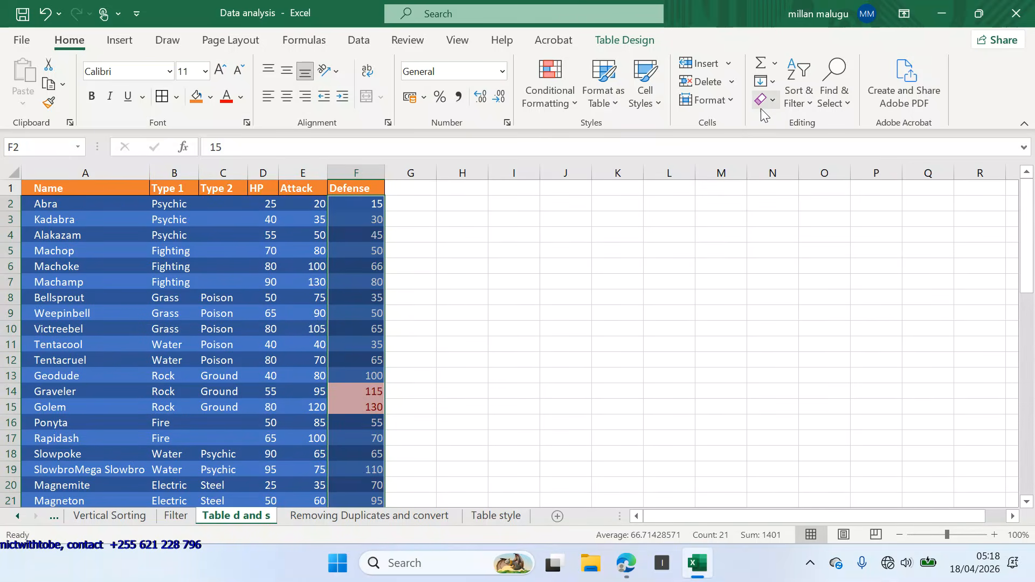
{"action": "left_click", "coordinate": [773, 105]}
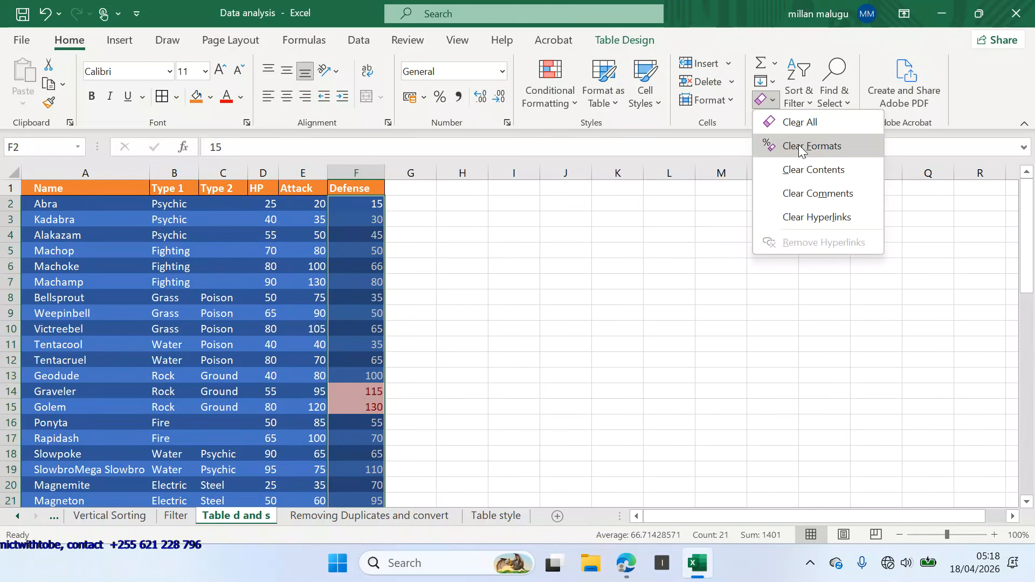
{"action": "left_click", "coordinate": [817, 168]}
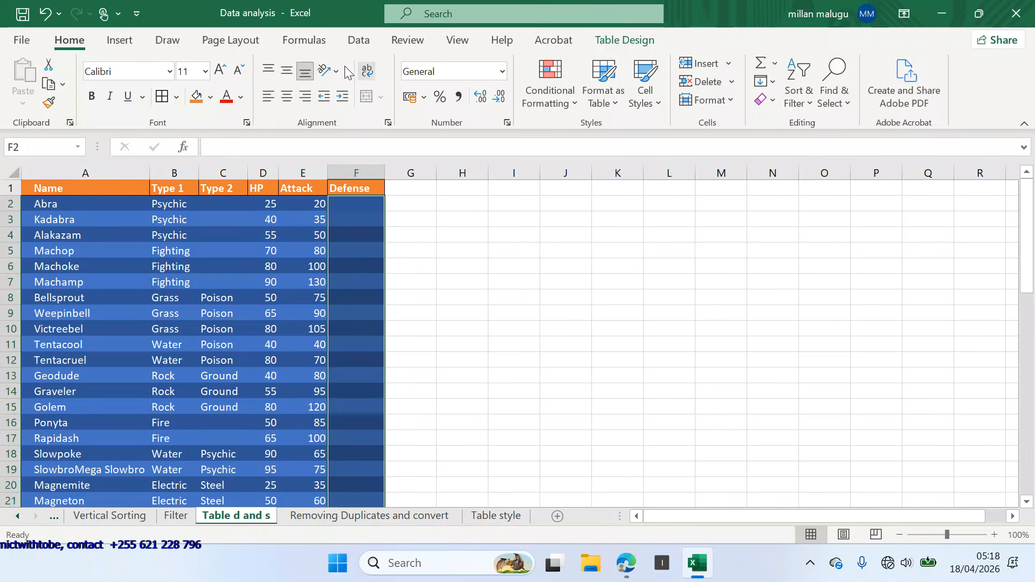
{"action": "left_click", "coordinate": [46, 14]}
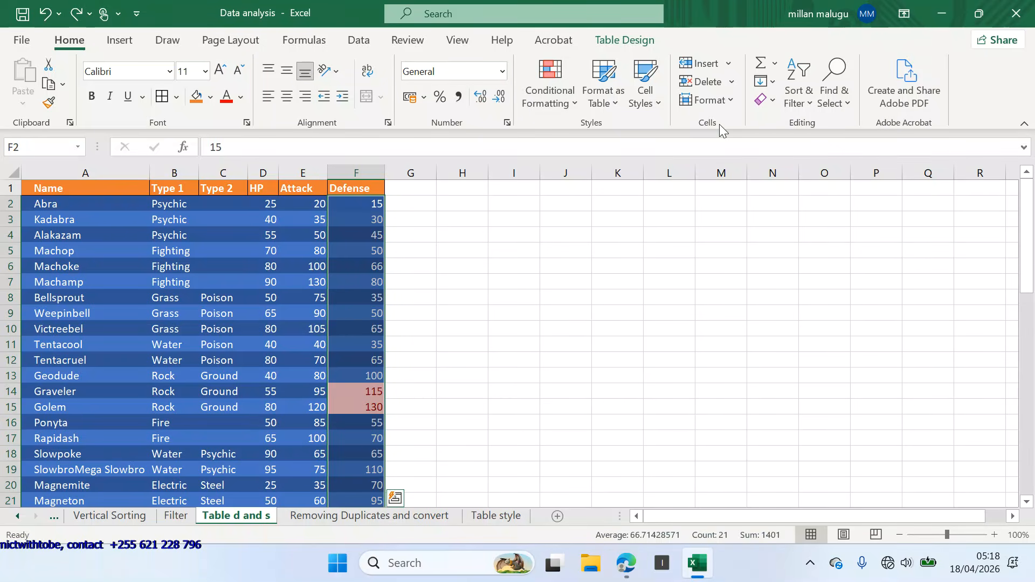
- Clear the formats of the selected Defense cells and highlight their bottom 10 items with Light Red Fill with Dark Red Text
{"action": "left_click", "coordinate": [773, 100]}
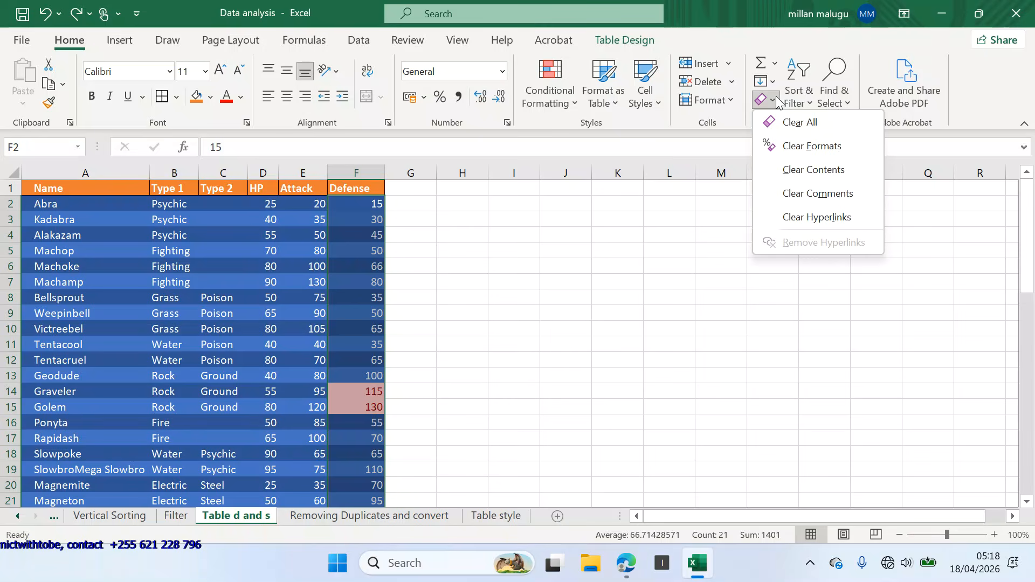
{"action": "left_click", "coordinate": [813, 146]}
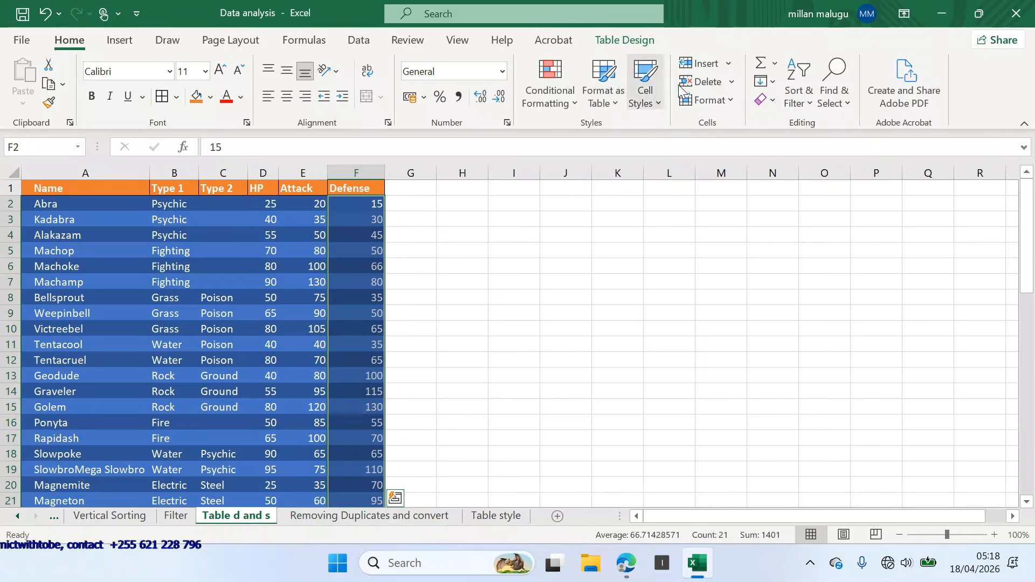
{"action": "left_click", "coordinate": [578, 101]}
{"action": "mouse_move", "coordinate": [600, 163]}
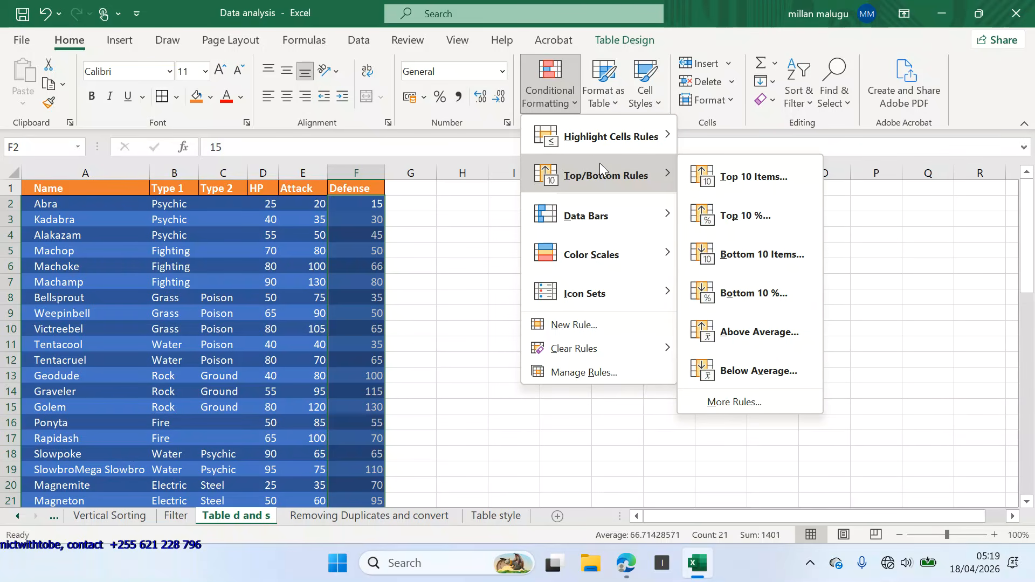
{"action": "left_click", "coordinate": [748, 255]}
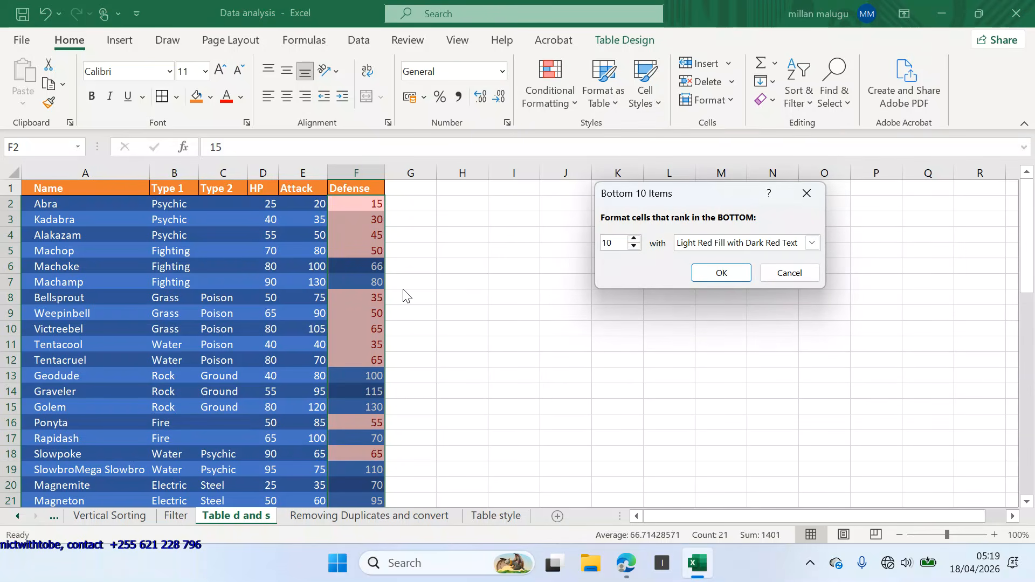
{"action": "left_click", "coordinate": [726, 273]}
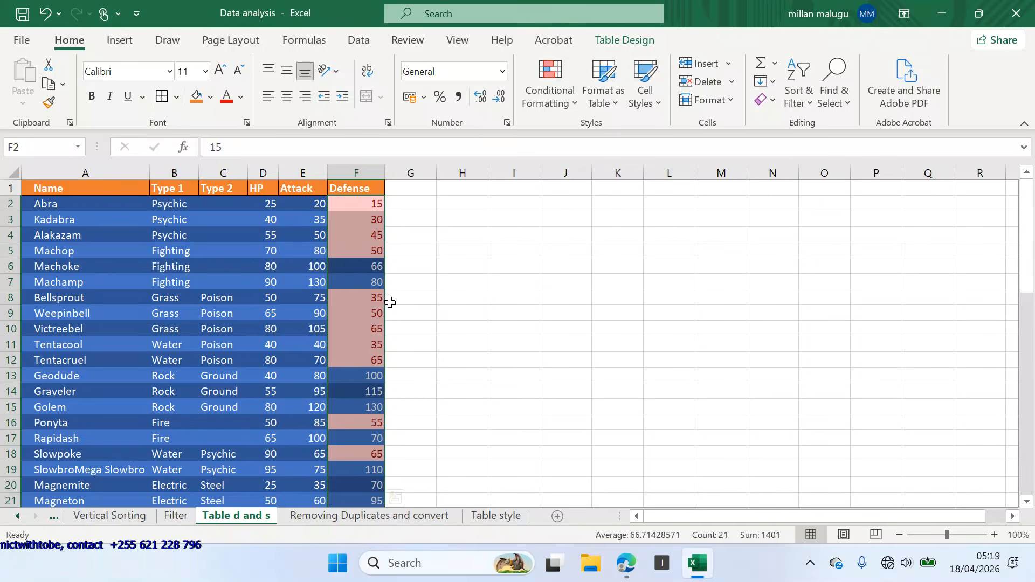
- Review the highlighted bottom 10 Defense values down the column and clear only the cells' formats
{"action": "scroll", "coordinate": [389, 302], "scroll_direction": "down", "scroll_amount": 2}
{"action": "scroll", "coordinate": [390, 302], "scroll_direction": "down", "scroll_amount": 1}
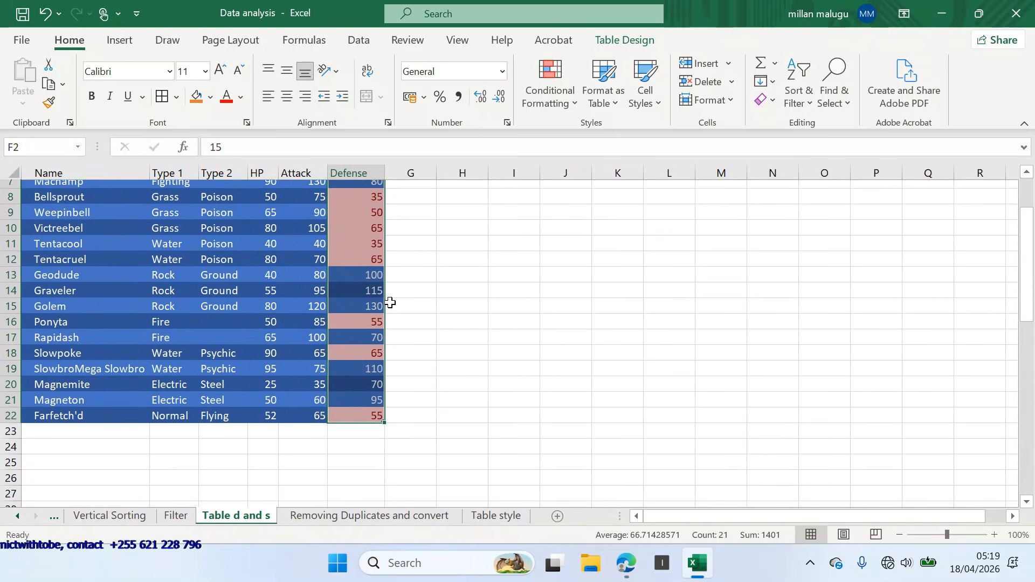
{"action": "scroll", "coordinate": [390, 302], "scroll_direction": "up", "scroll_amount": 2}
{"action": "scroll", "coordinate": [390, 302], "scroll_direction": "up", "scroll_amount": 1}
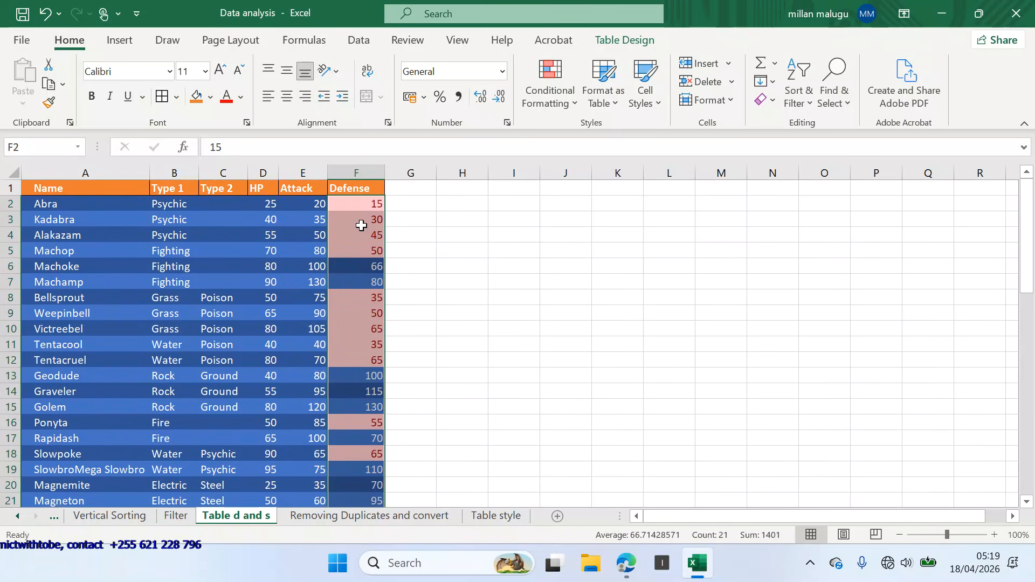
{"action": "scroll", "coordinate": [361, 225], "scroll_direction": "down", "scroll_amount": 1}
{"action": "scroll", "coordinate": [362, 225], "scroll_direction": "up", "scroll_amount": 1}
{"action": "left_click", "coordinate": [774, 93]}
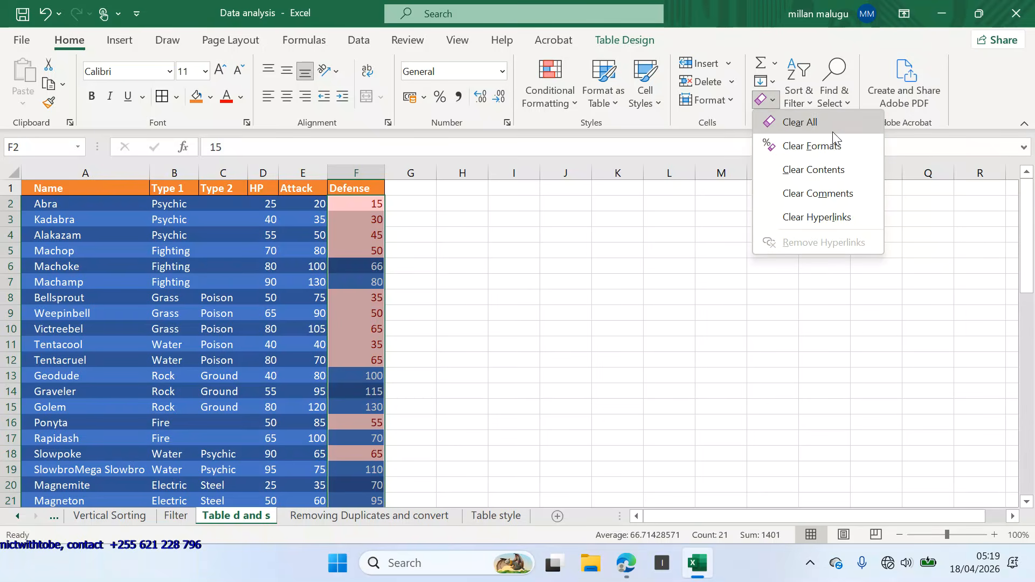
{"action": "left_click", "coordinate": [829, 146]}
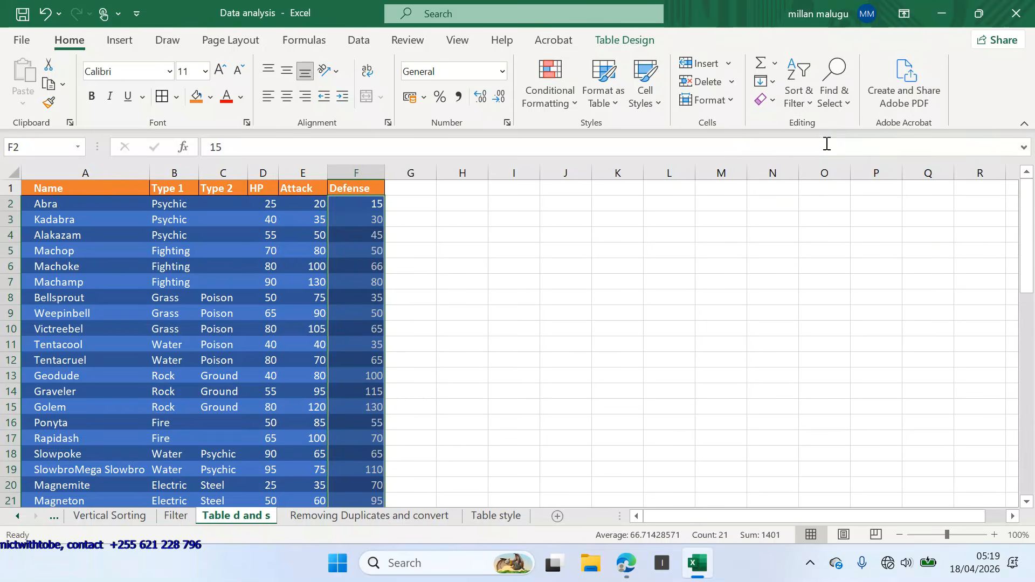
- Highlight the bottom 10% of the Defense values with Light Red Fill with Dark Red Text, and clear the formats again
{"action": "left_click", "coordinate": [577, 98]}
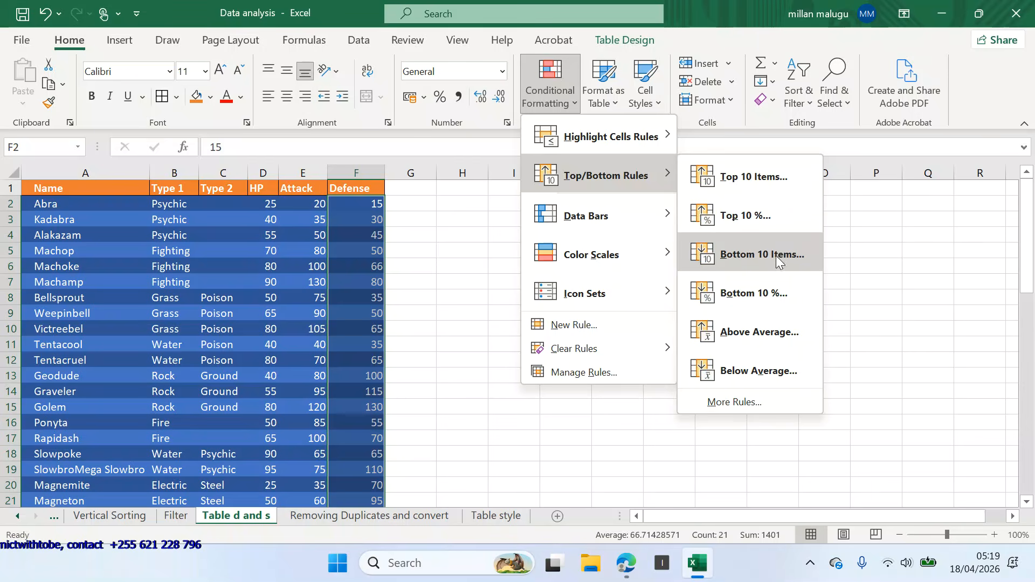
{"action": "left_click", "coordinate": [759, 299]}
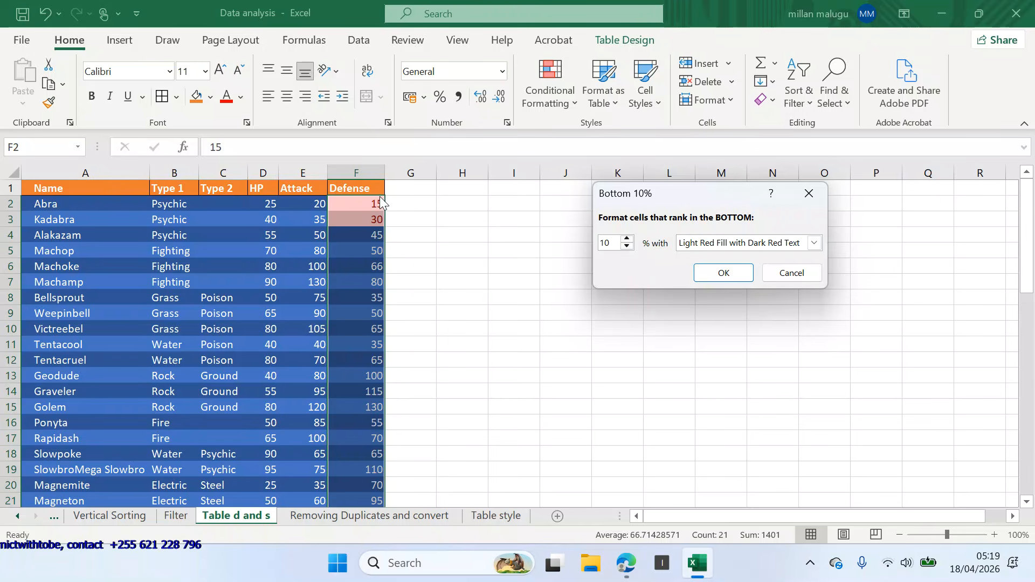
{"action": "left_click", "coordinate": [733, 272]}
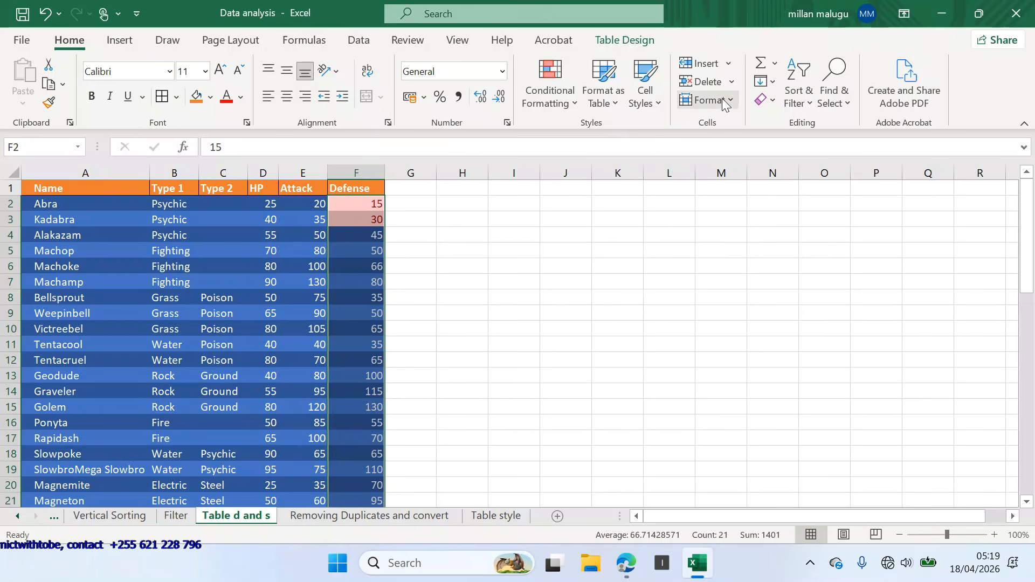
{"action": "left_click", "coordinate": [771, 98]}
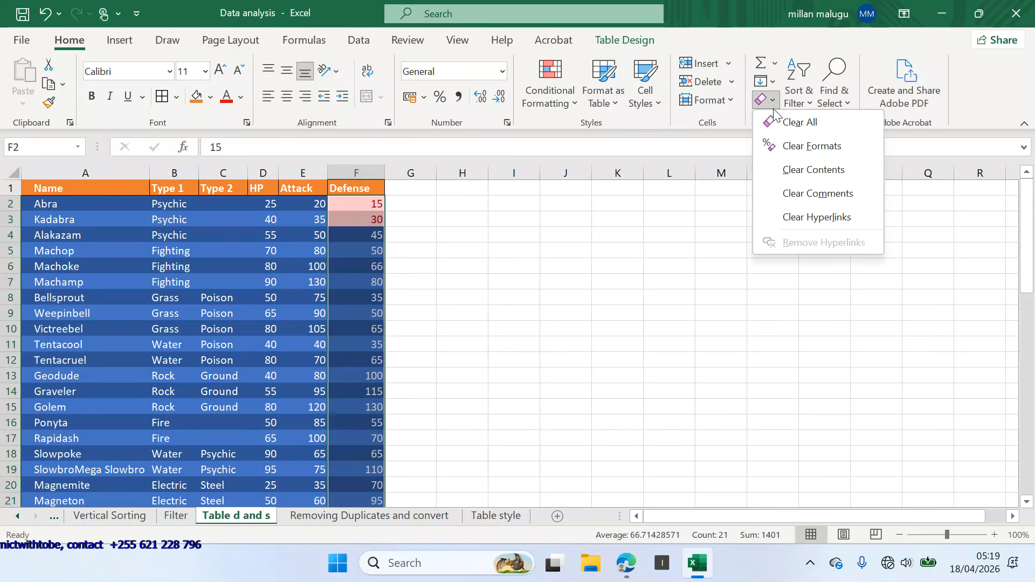
{"action": "left_click", "coordinate": [809, 147]}
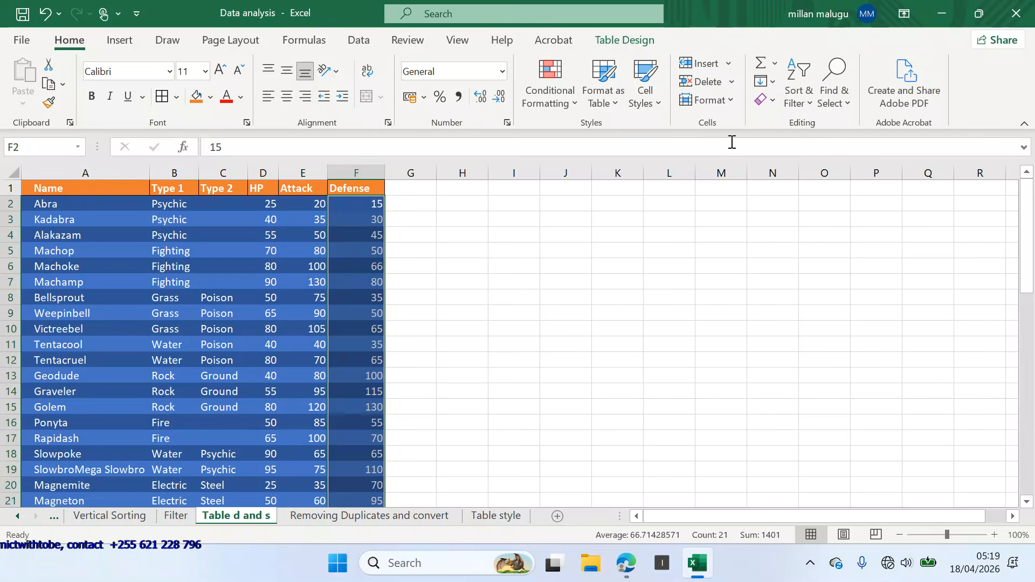
{"action": "left_click", "coordinate": [575, 99]}
{"action": "mouse_move", "coordinate": [609, 189]}
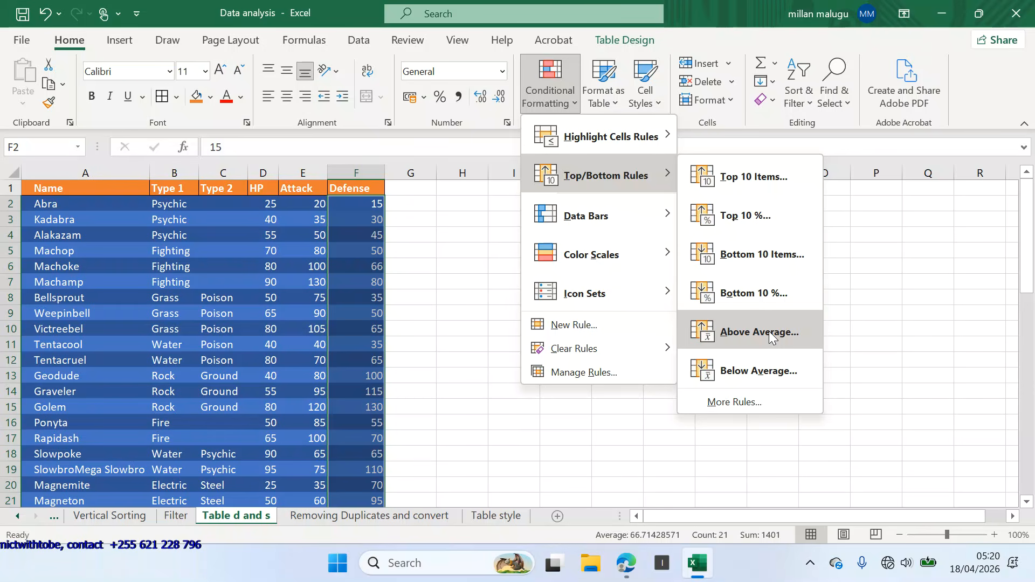
{"action": "left_click", "coordinate": [850, 348]}
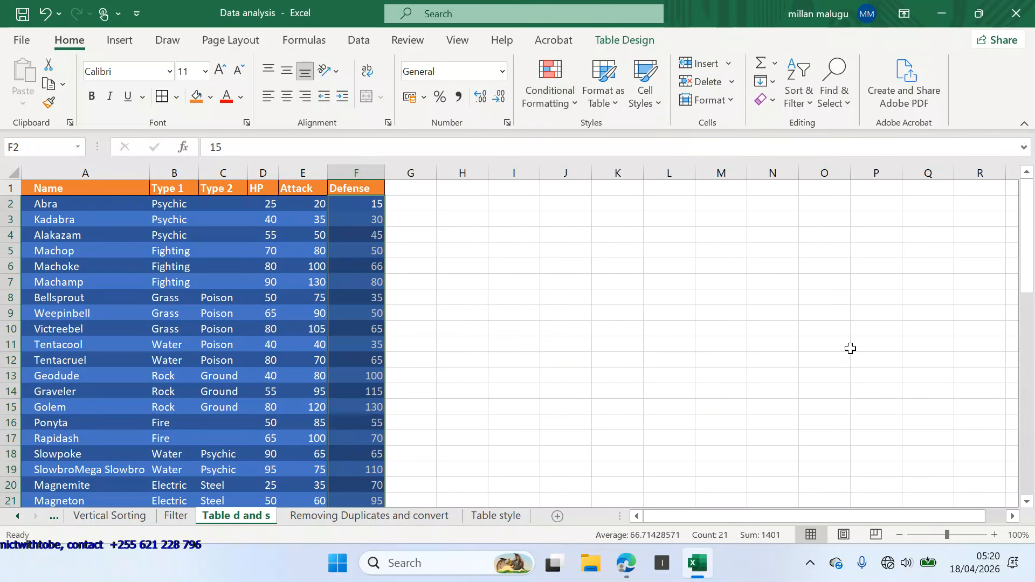
- Calculate the average of all the Defense values in cell O11 with =AVERAGE(Table1[Defense])
{"action": "left_click", "coordinate": [850, 349]}
{"action": "type", "text": "="}
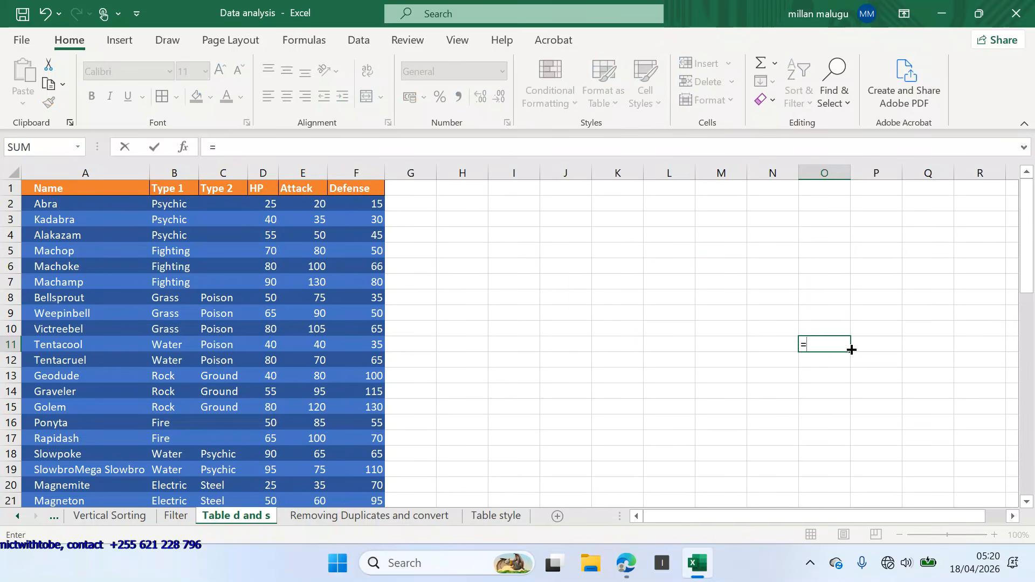
{"action": "type", "text": "AVERA"}
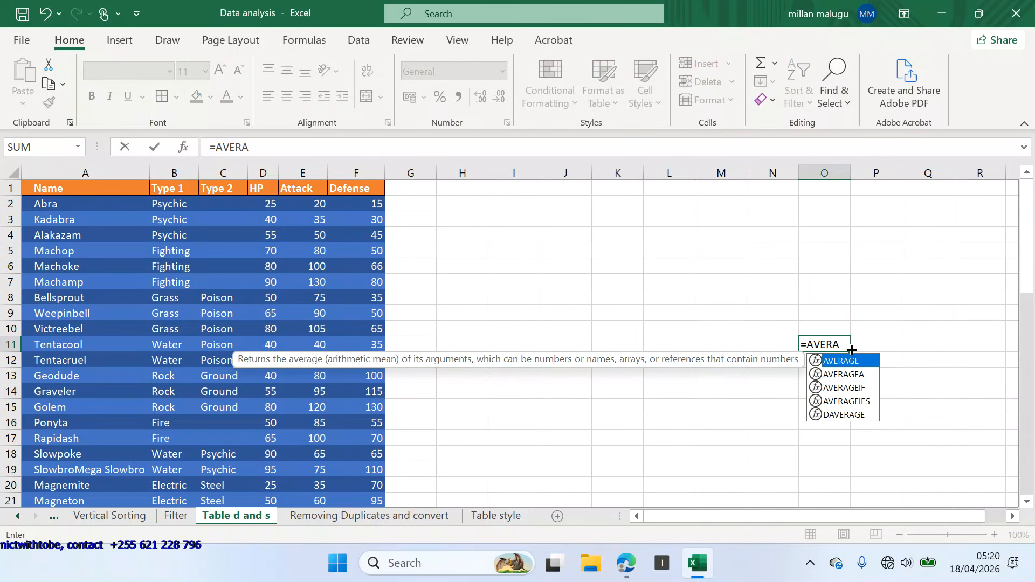
{"action": "type", "text": "GE("}
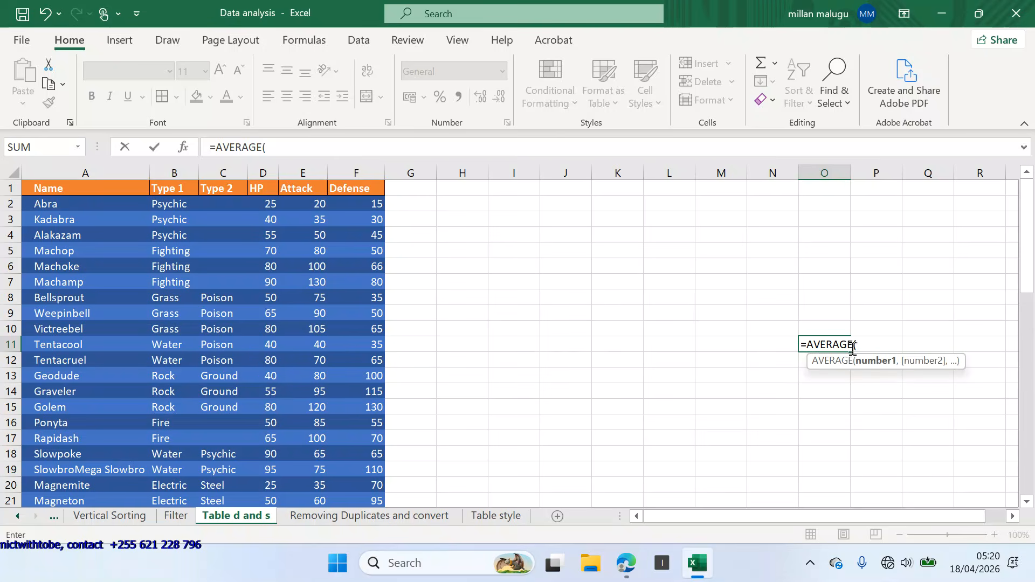
{"action": "left_click_drag", "start_coordinate": [360, 205], "coordinate": [359, 462]}
{"action": "type", "text": ")"}
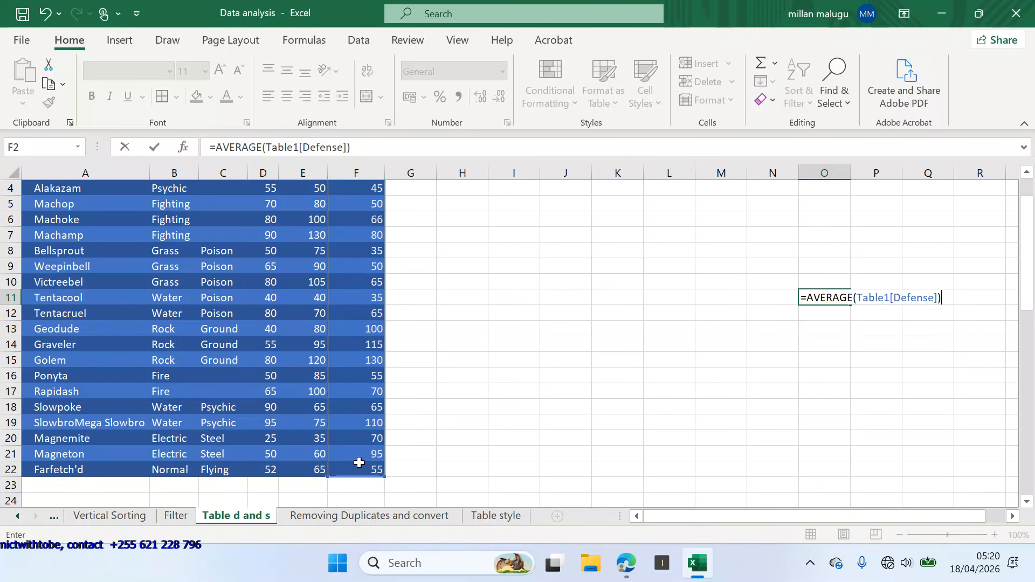
{"action": "key", "text": "Return"}
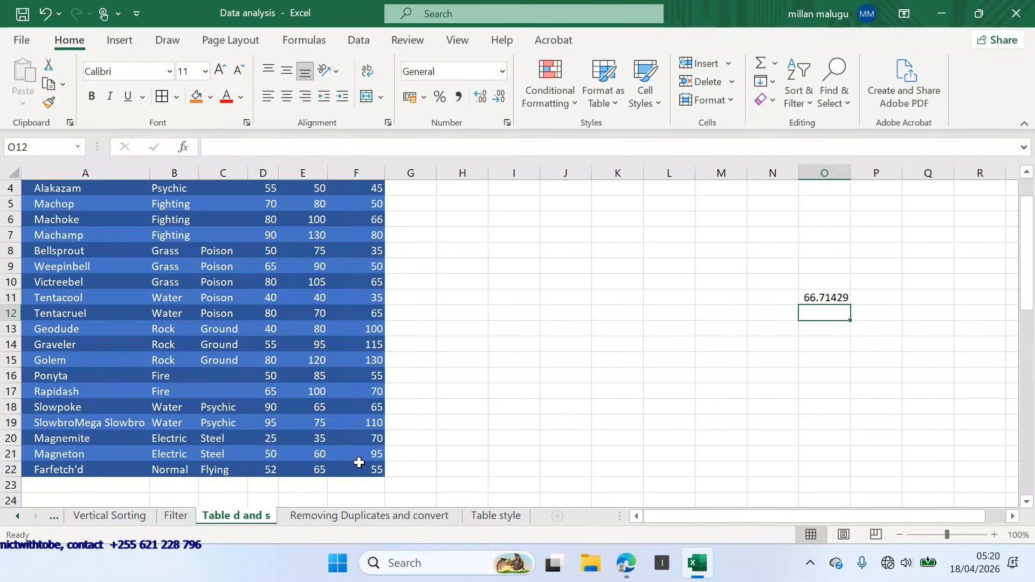
{"action": "left_click", "coordinate": [822, 301]}
{"action": "scroll", "coordinate": [822, 300], "scroll_direction": "up", "scroll_amount": 1}
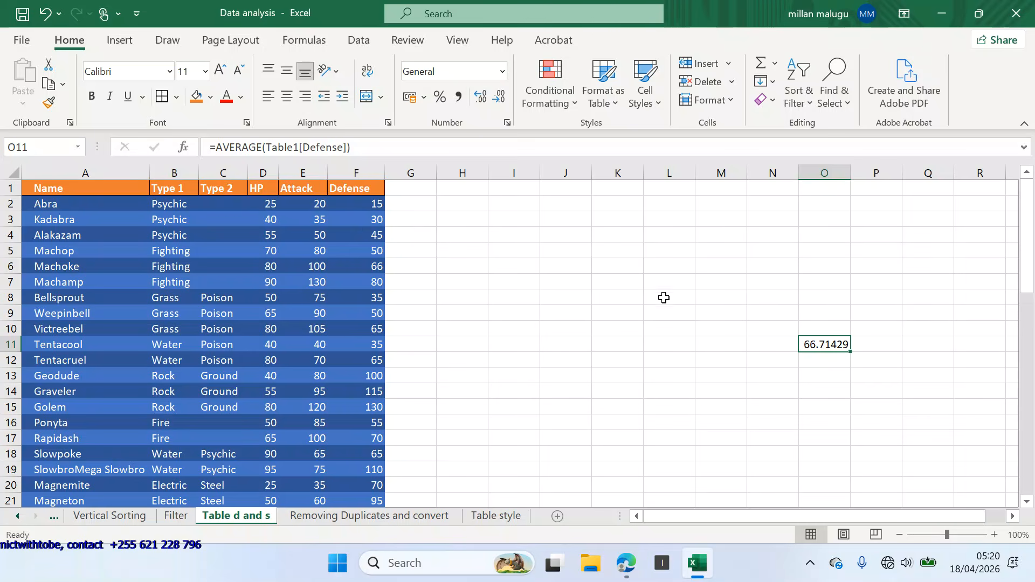
- Highlight the above-average values among all the Defense cells with Light Red Fill with Dark Red Text and review the column
{"action": "scroll", "coordinate": [699, 351], "scroll_direction": "down", "scroll_amount": 1}
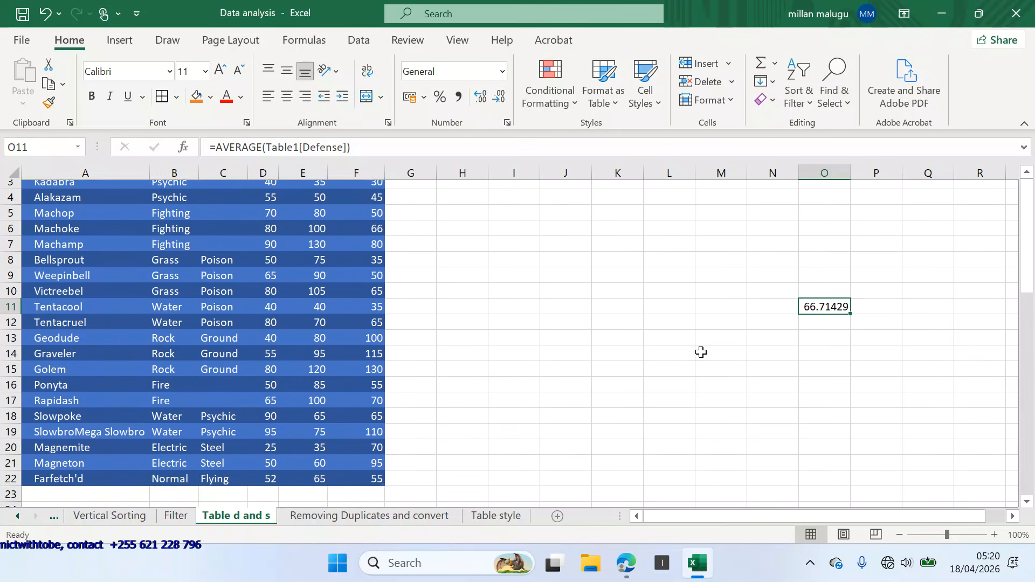
{"action": "scroll", "coordinate": [700, 351], "scroll_direction": "up", "scroll_amount": 1}
{"action": "left_click", "coordinate": [354, 213]}
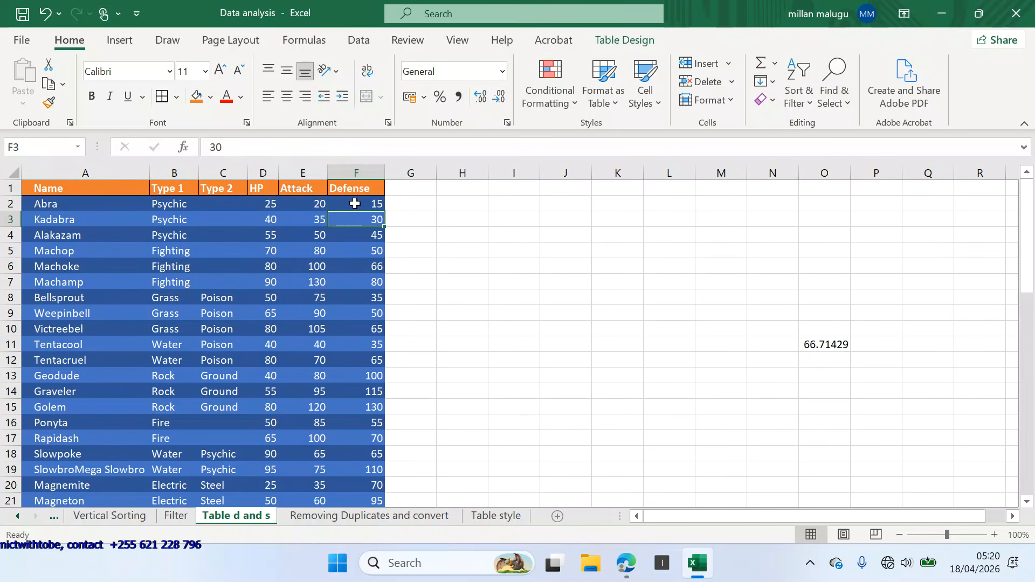
{"action": "left_click_drag", "start_coordinate": [354, 203], "coordinate": [363, 465]}
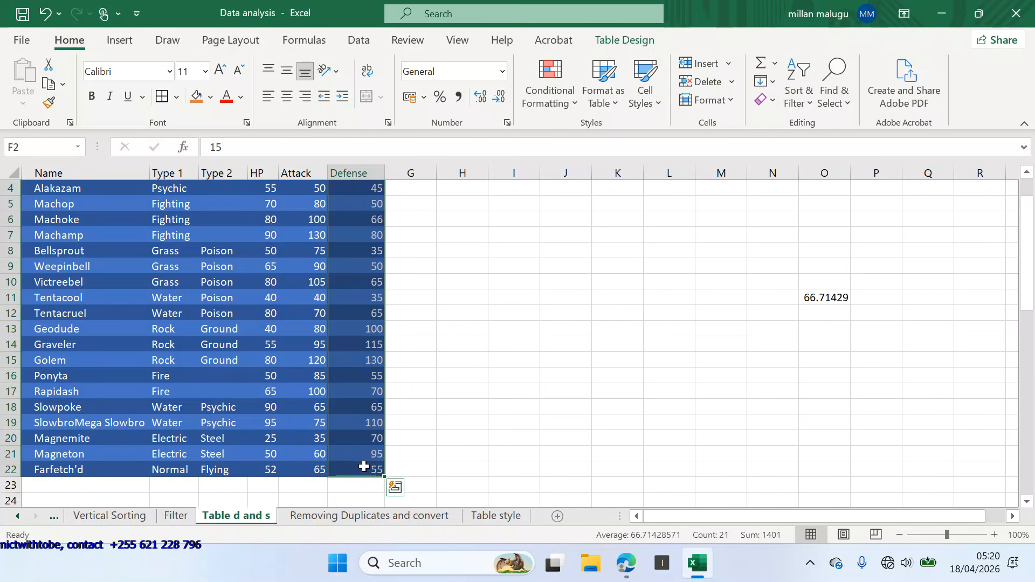
{"action": "left_click", "coordinate": [572, 104]}
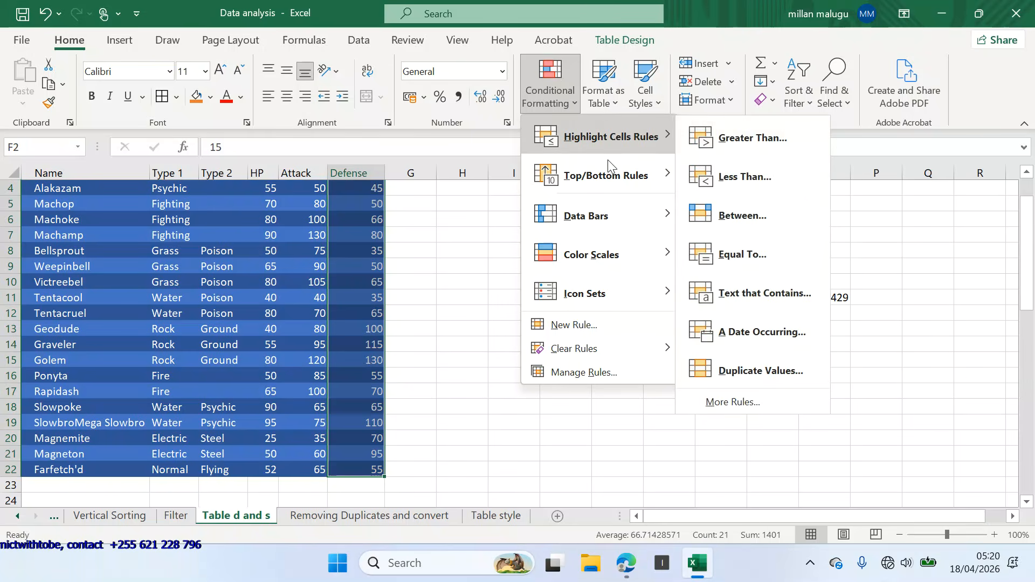
{"action": "mouse_move", "coordinate": [611, 167]}
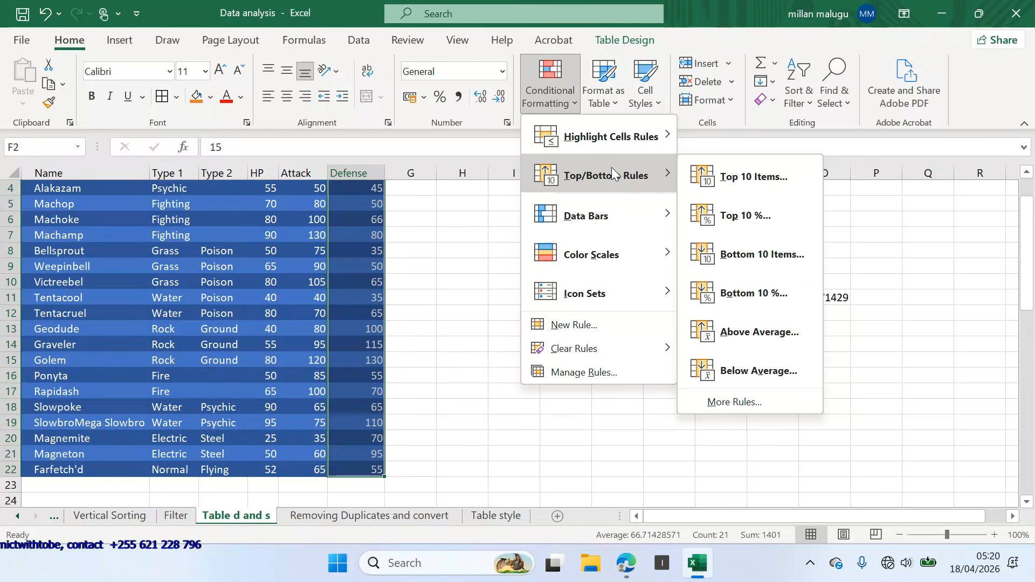
{"action": "left_click", "coordinate": [740, 333]}
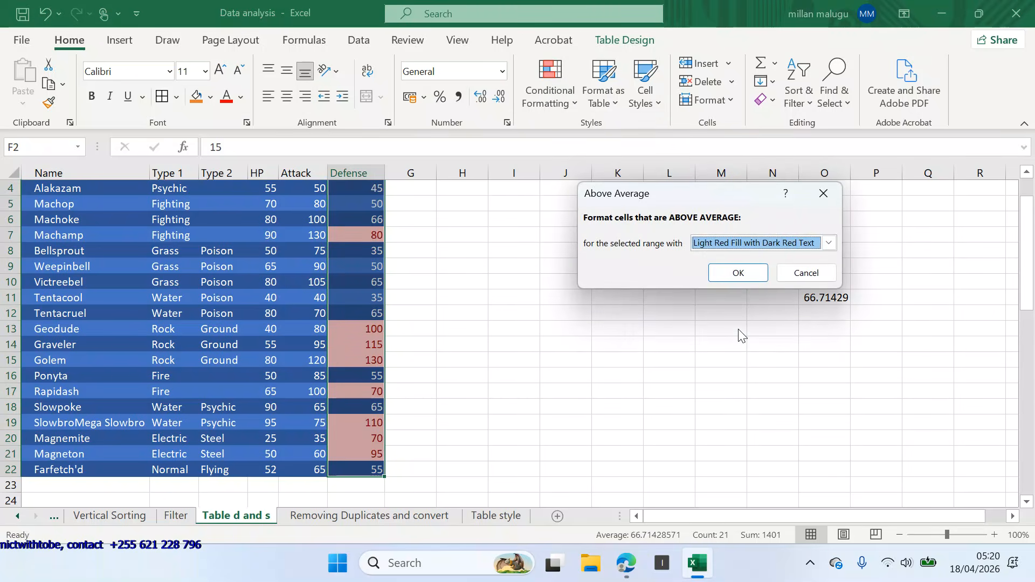
{"action": "left_click", "coordinate": [737, 273]}
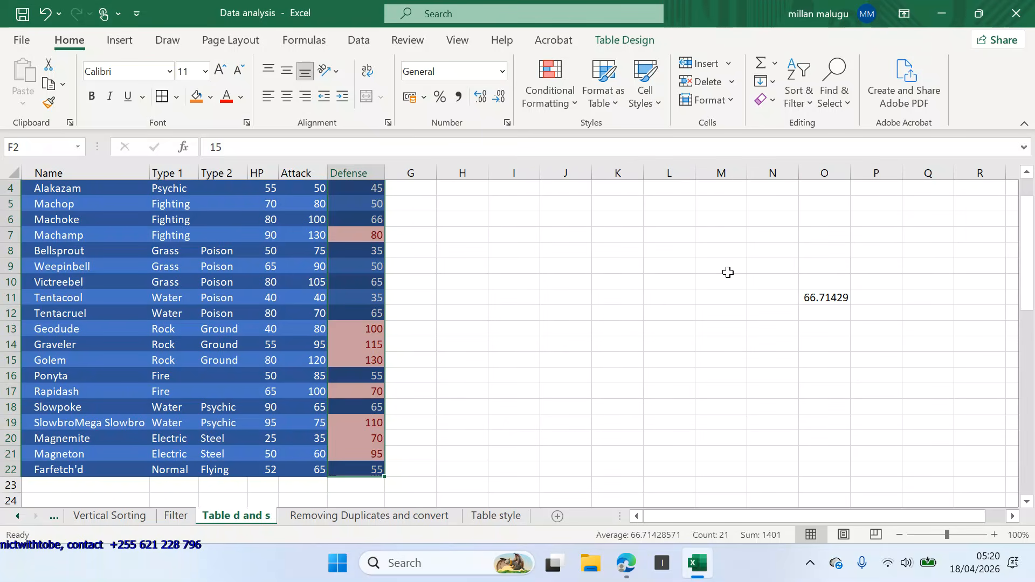
{"action": "scroll", "coordinate": [352, 292], "scroll_direction": "up", "scroll_amount": 1}
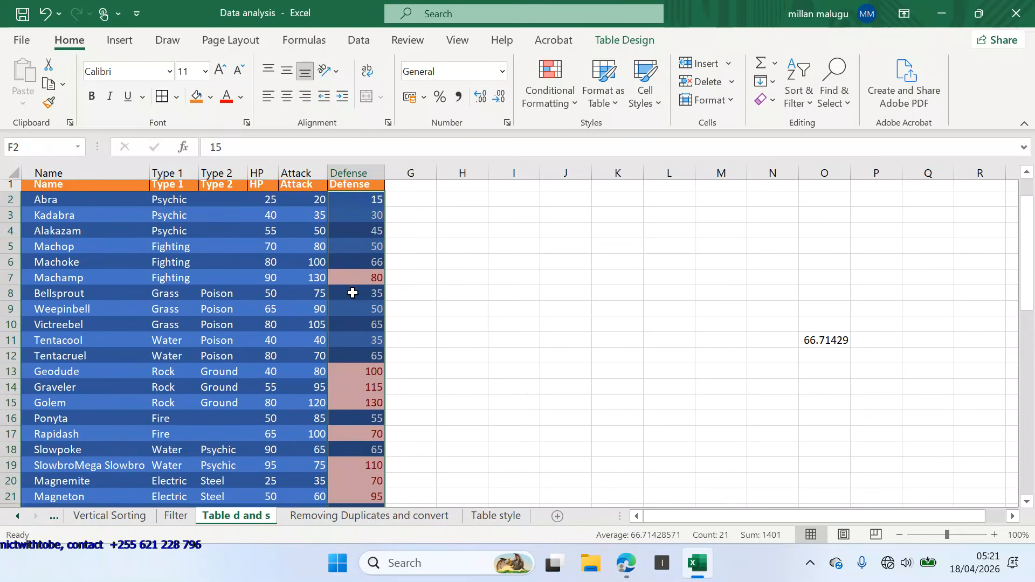
{"action": "scroll", "coordinate": [352, 293], "scroll_direction": "down", "scroll_amount": 1}
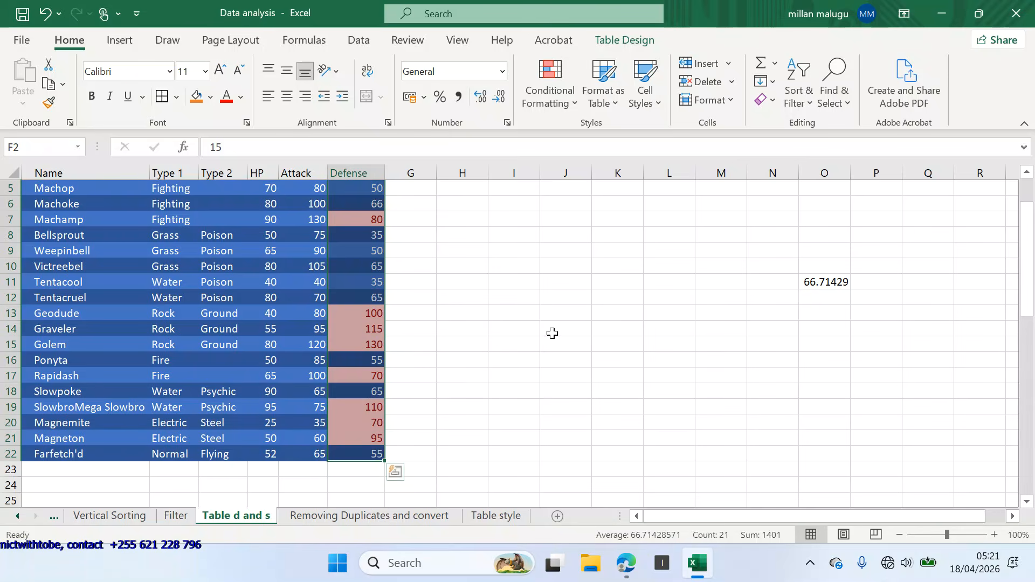
- Label the calculated Defense average by entering AVERAGE in cell N11
{"action": "left_click", "coordinate": [817, 288]}
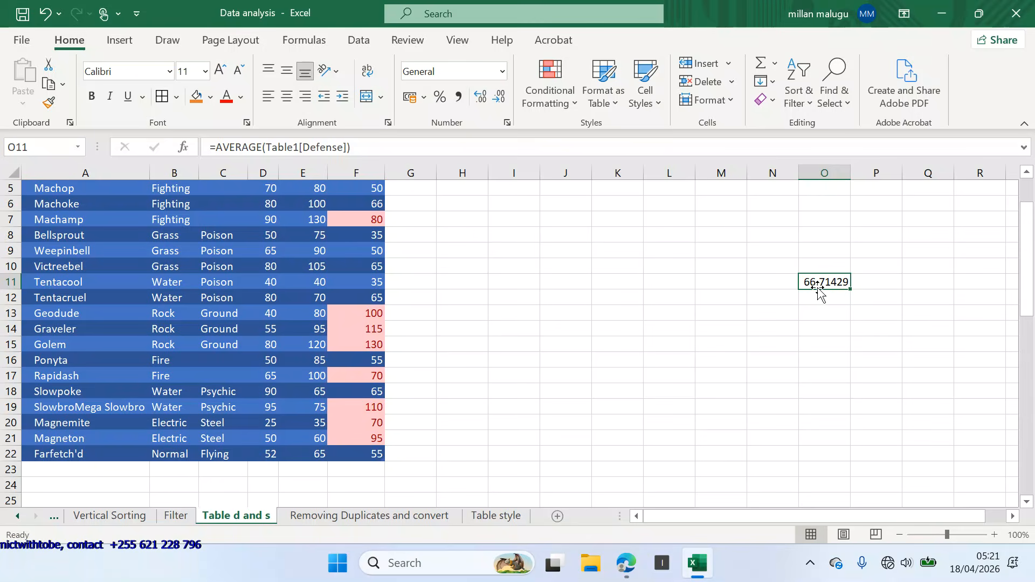
{"action": "left_click", "coordinate": [775, 279]}
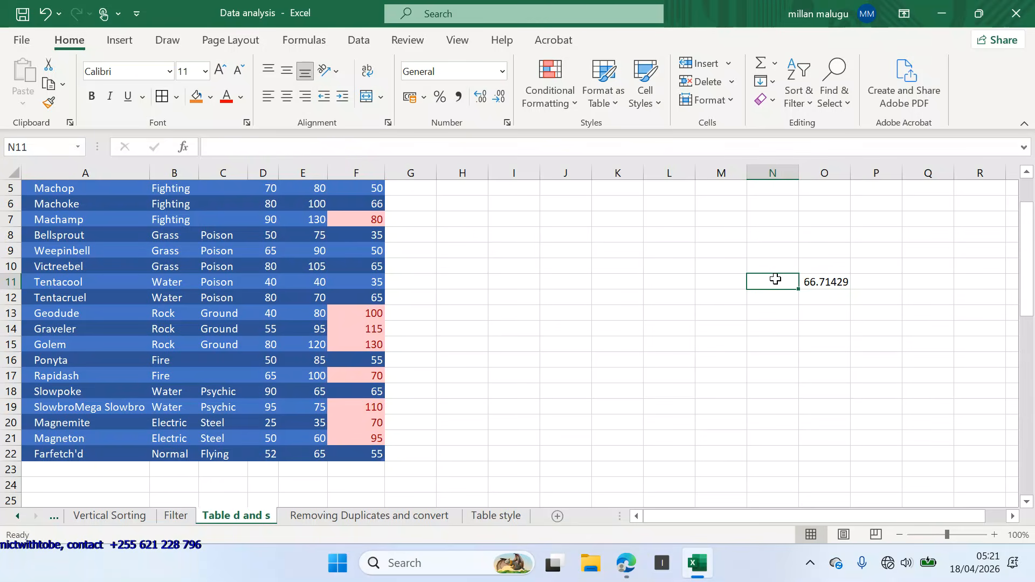
{"action": "type", "text": "AVERAGE"}
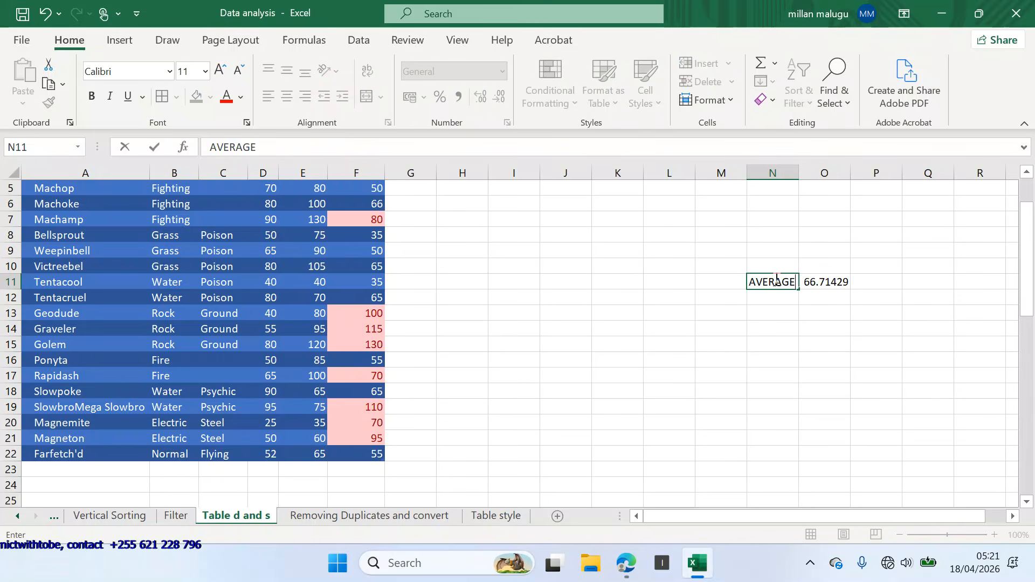
{"action": "left_click", "coordinate": [812, 311]}
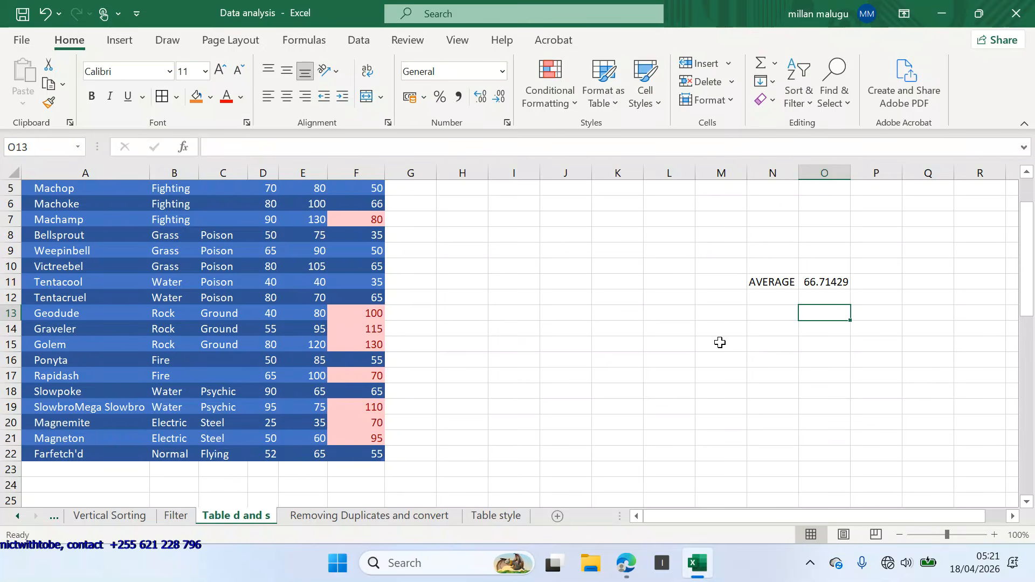
- Make the AVERAGE label and its value in N11:O11 bold with a yellow fill
{"action": "left_click", "coordinate": [848, 284]}
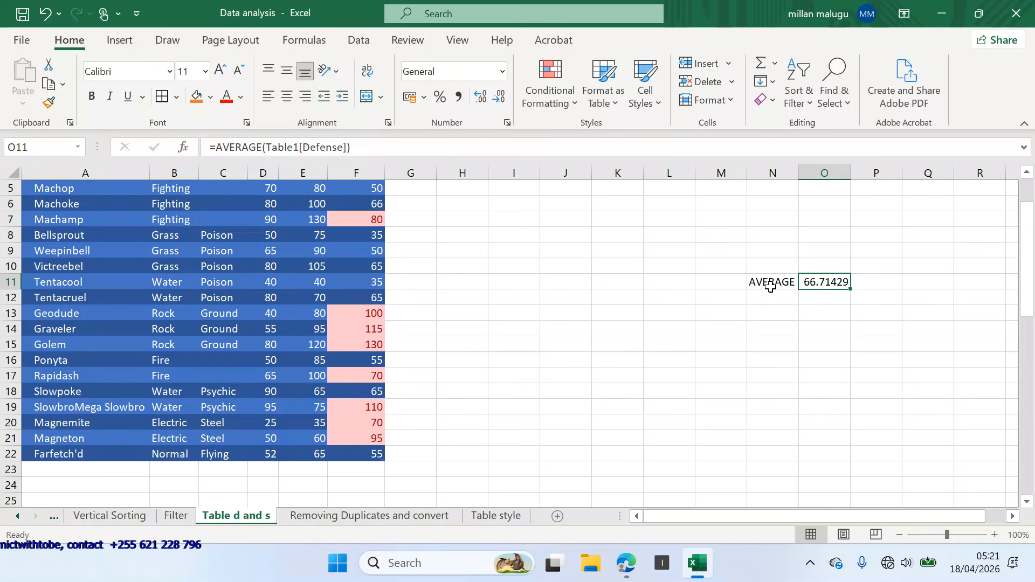
{"action": "left_click_drag", "start_coordinate": [770, 287], "coordinate": [825, 283]}
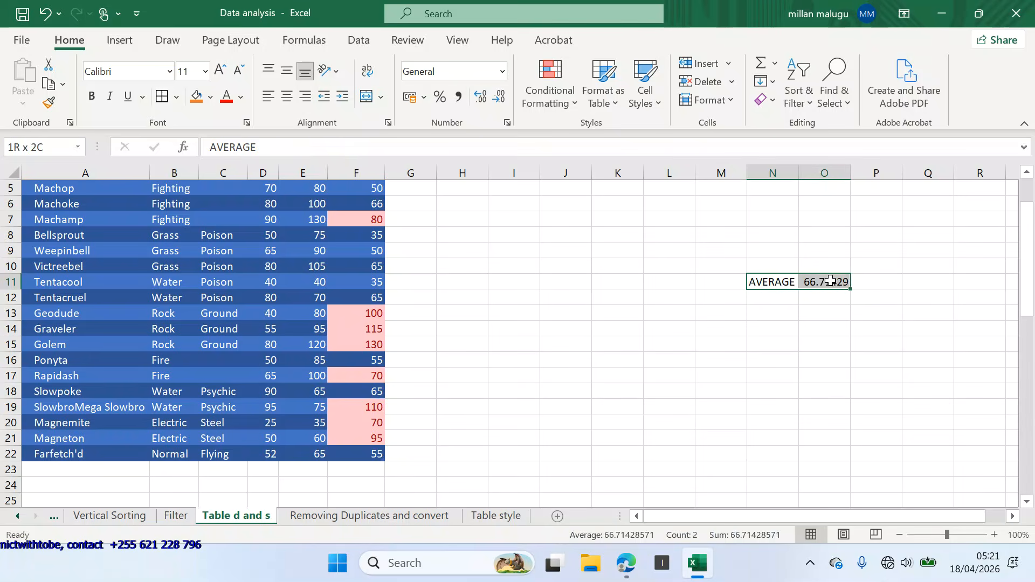
{"action": "left_click", "coordinate": [91, 96]}
{"action": "left_click", "coordinate": [210, 97]}
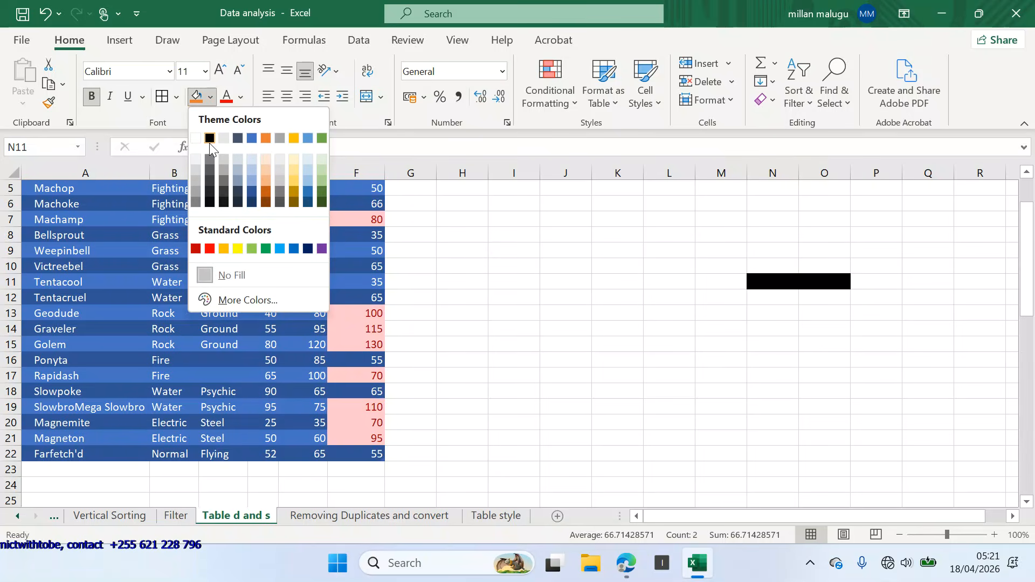
{"action": "left_click", "coordinate": [210, 138]}
{"action": "left_click", "coordinate": [211, 97]}
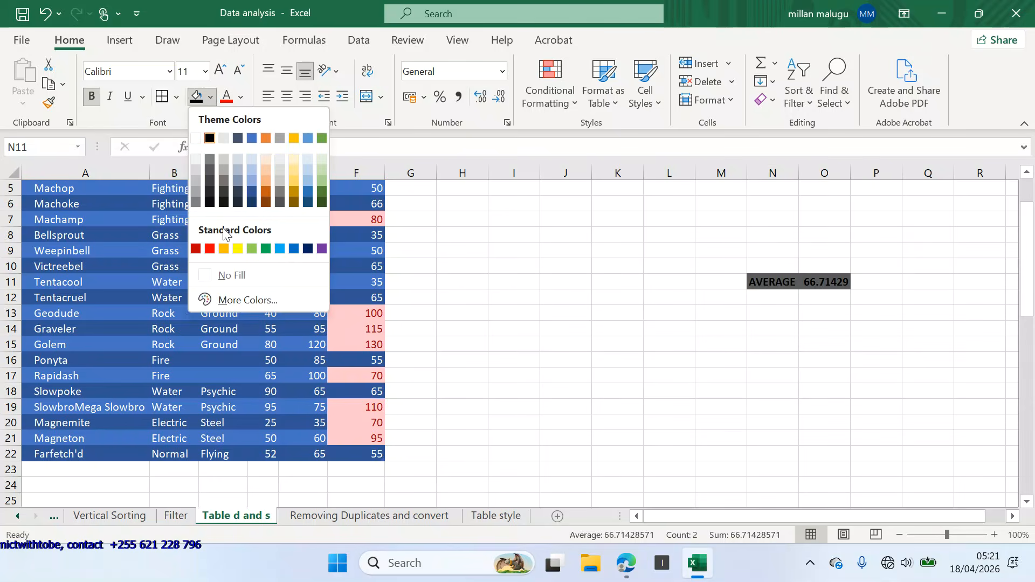
{"action": "left_click", "coordinate": [237, 247]}
{"action": "left_click", "coordinate": [825, 343]}
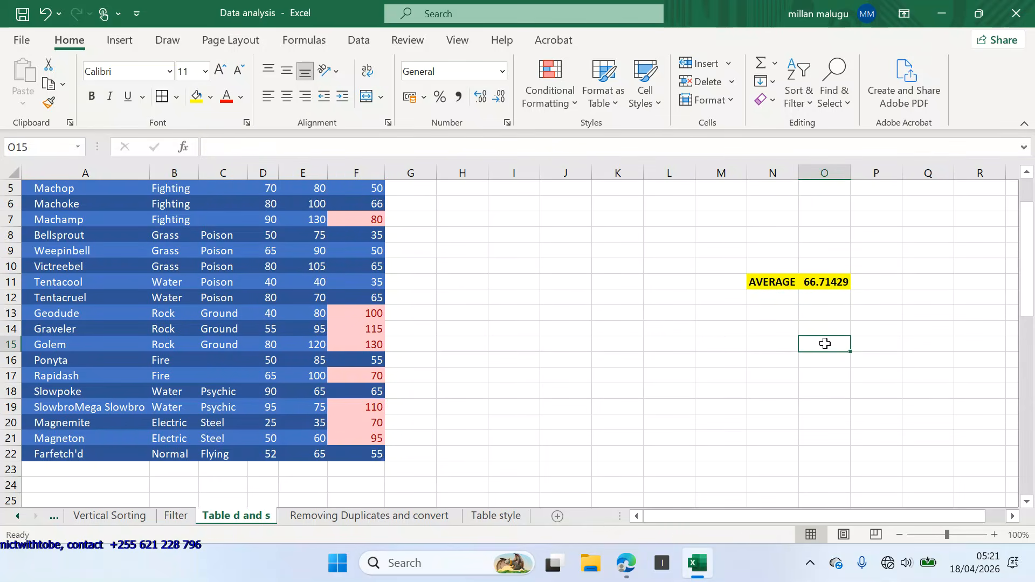
- Clear the formats from all the Defense values in the table
{"action": "scroll", "coordinate": [825, 344], "scroll_direction": "up", "scroll_amount": 2}
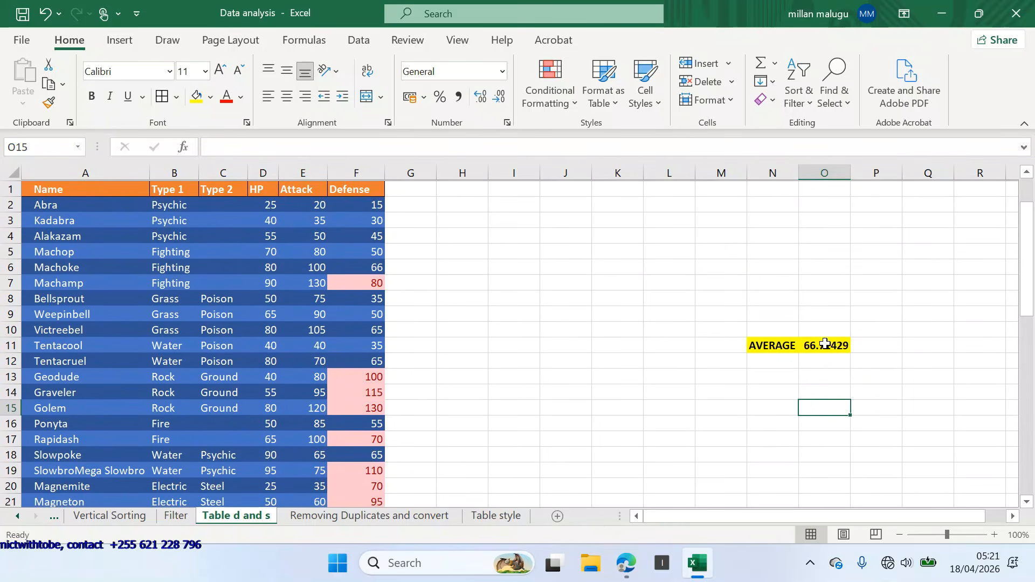
{"action": "left_click", "coordinate": [774, 101]}
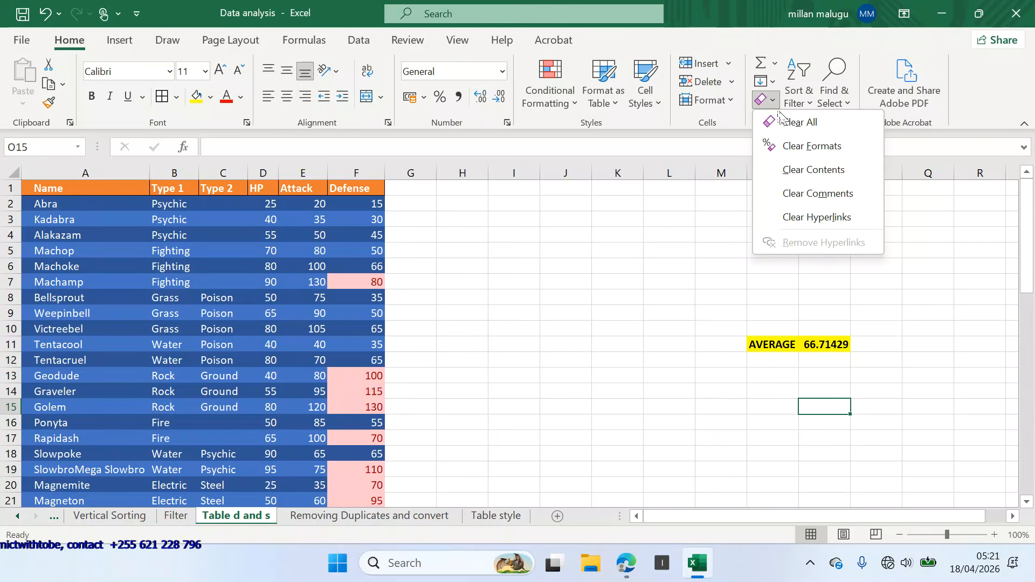
{"action": "left_click", "coordinate": [803, 141]}
{"action": "left_click_drag", "start_coordinate": [373, 204], "coordinate": [366, 468]}
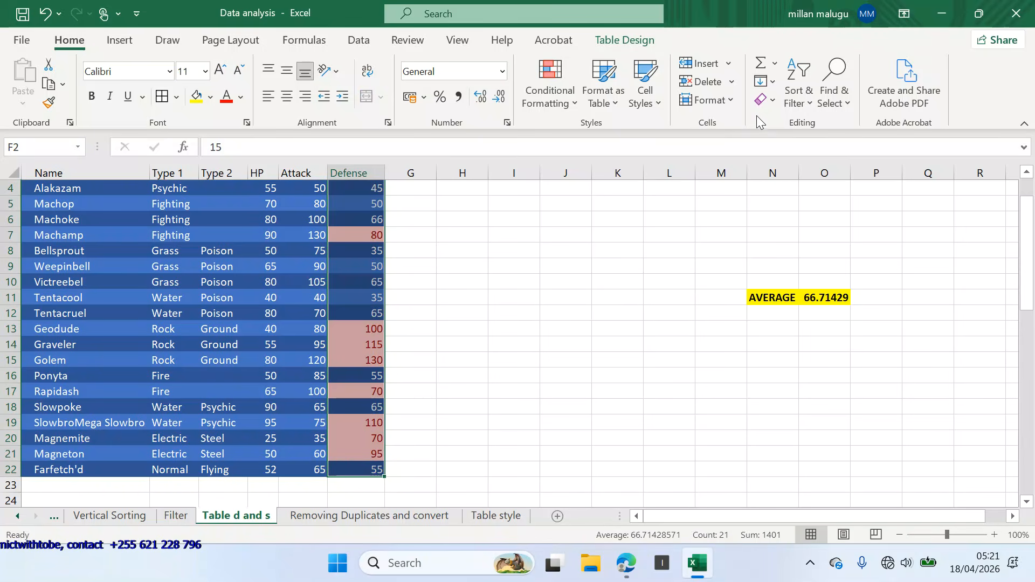
{"action": "left_click", "coordinate": [772, 101]}
{"action": "left_click", "coordinate": [798, 141]}
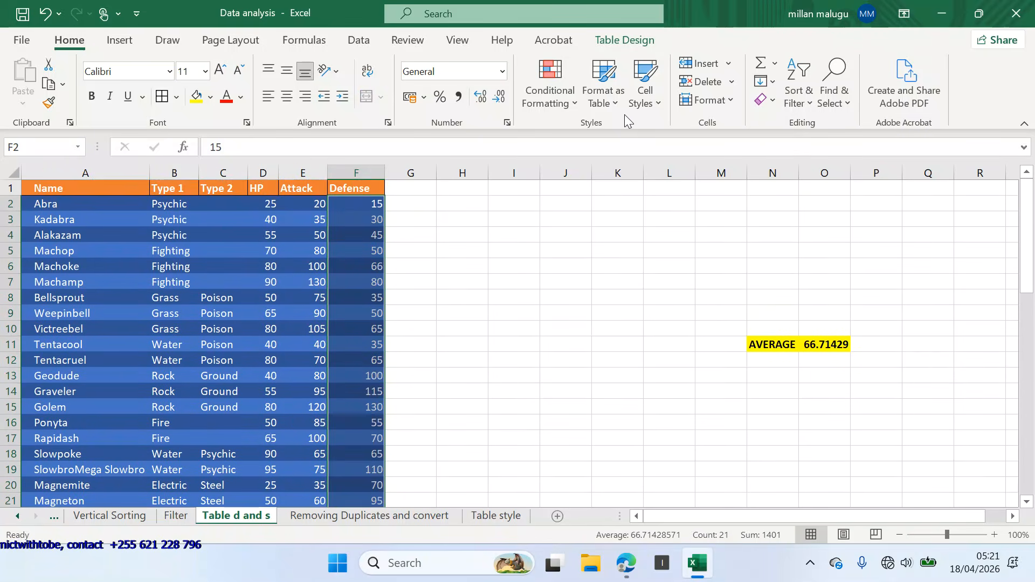
- Highlight the below-average Defense values with Light Red Fill with Dark Red Text and review the column
{"action": "left_click", "coordinate": [575, 101]}
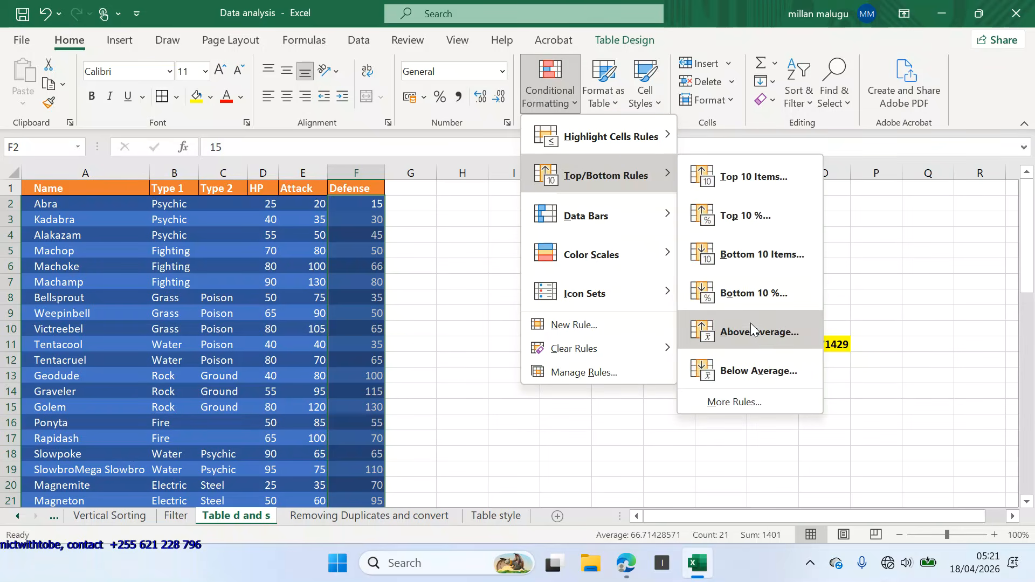
{"action": "left_click", "coordinate": [754, 369]}
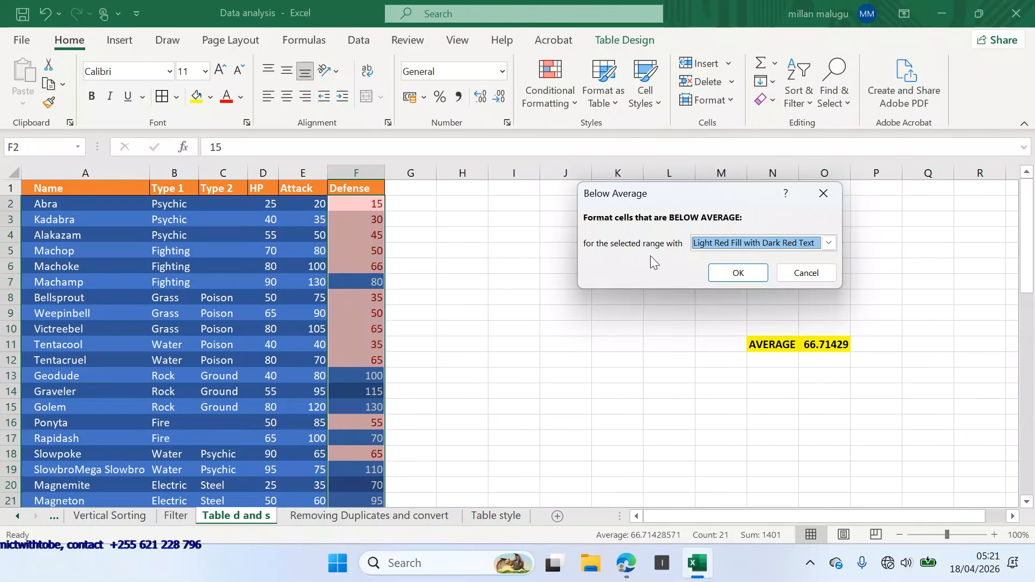
{"action": "left_click", "coordinate": [718, 271]}
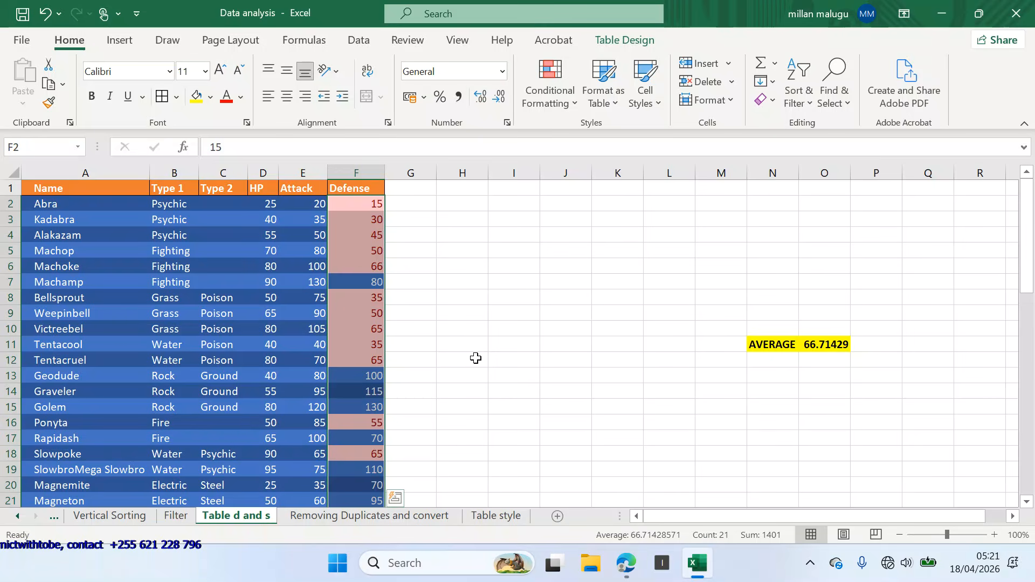
{"action": "scroll", "coordinate": [366, 365], "scroll_direction": "down", "scroll_amount": 3}
{"action": "scroll", "coordinate": [366, 366], "scroll_direction": "up", "scroll_amount": 3}
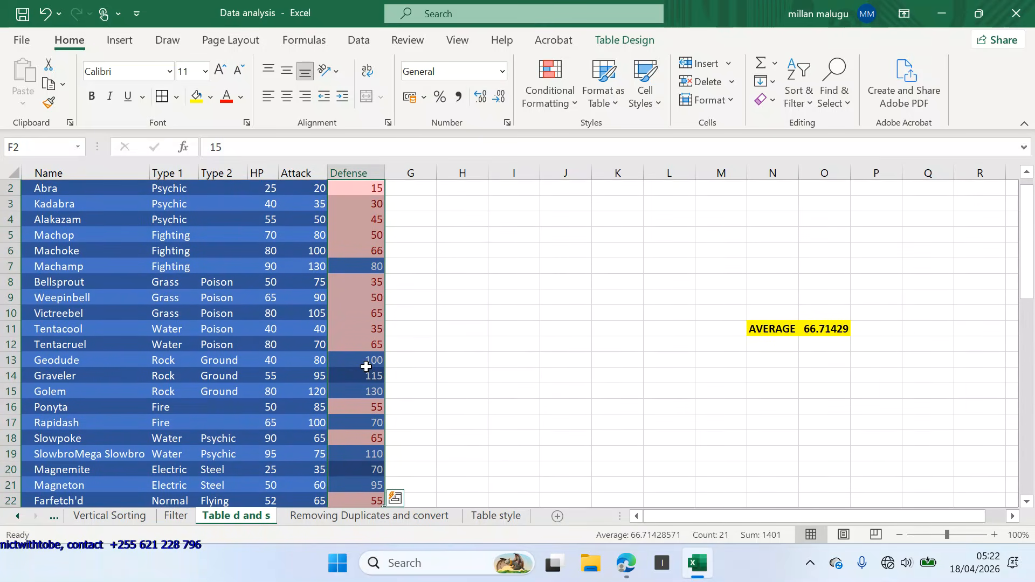
{"action": "scroll", "coordinate": [374, 264], "scroll_direction": "up", "scroll_amount": 1}
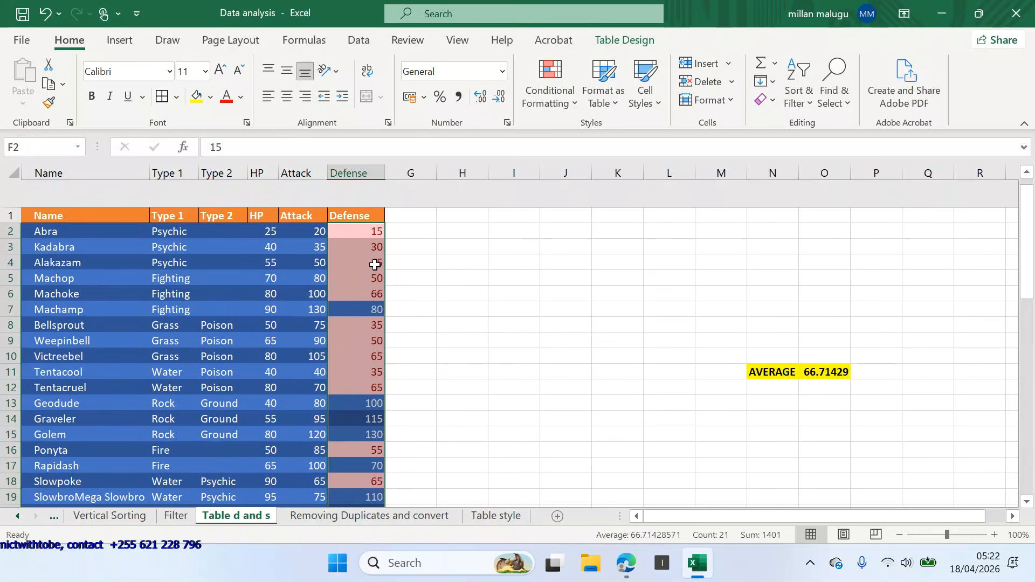
{"action": "left_click", "coordinate": [498, 265]}
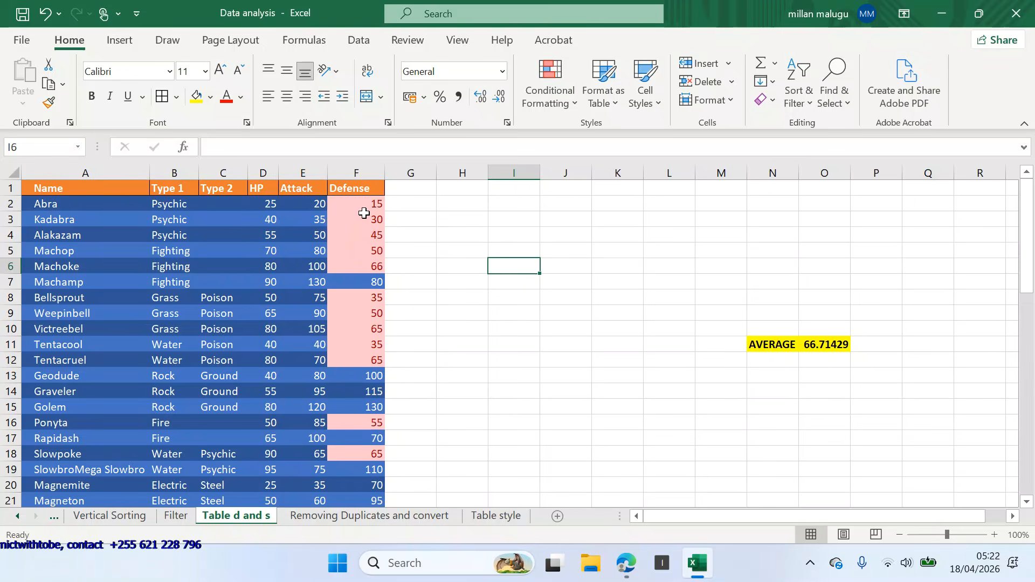
- Remove the below-average highlighting by clearing the formats of all the Defense cells F2:F22
{"action": "left_click_drag", "start_coordinate": [365, 201], "coordinate": [376, 467]}
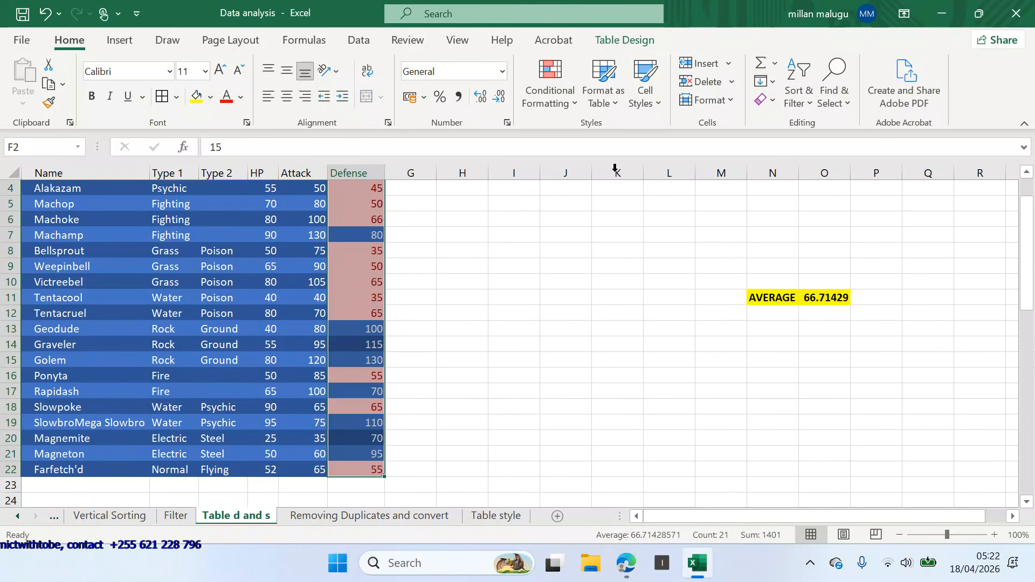
{"action": "left_click", "coordinate": [577, 99]}
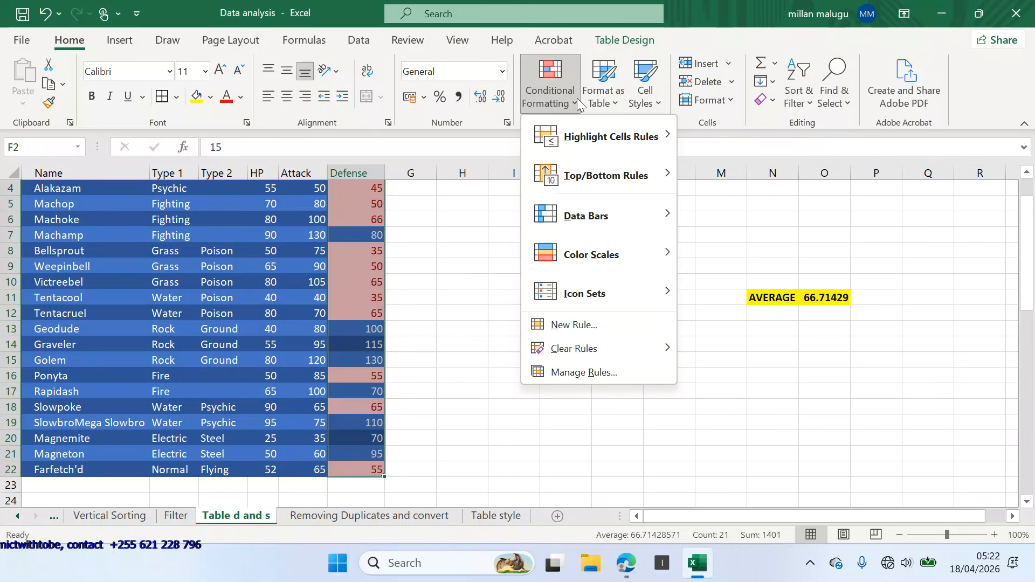
{"action": "left_click", "coordinate": [776, 101]}
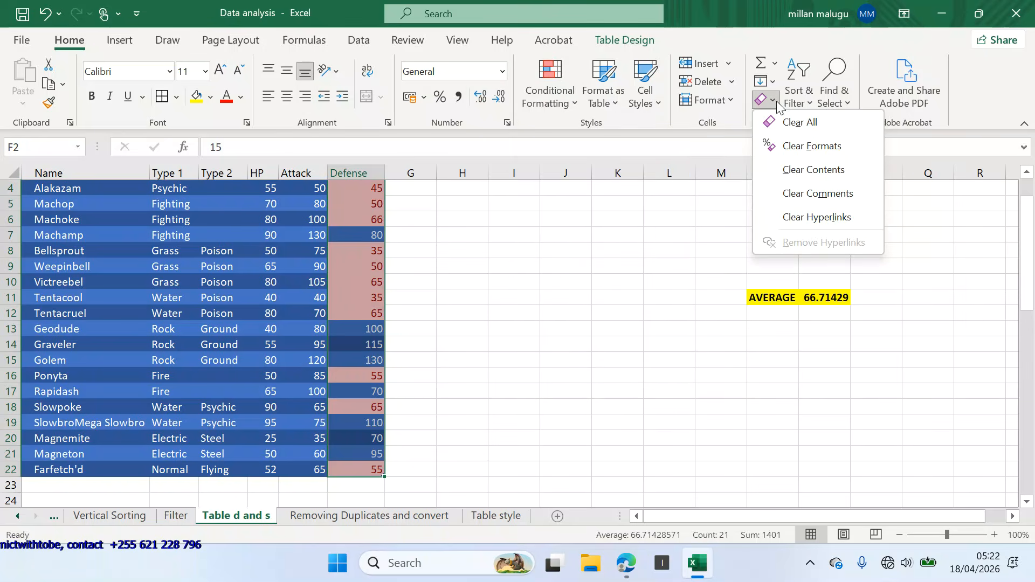
{"action": "left_click", "coordinate": [808, 146]}
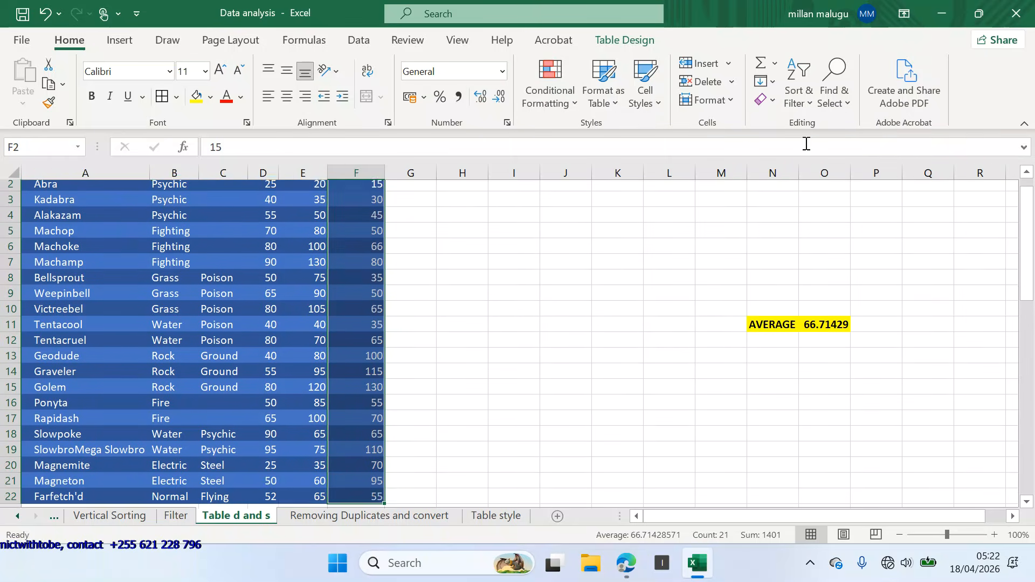
{"action": "scroll", "coordinate": [541, 365], "scroll_direction": "up", "scroll_amount": 1}
{"action": "left_click", "coordinate": [543, 365]}
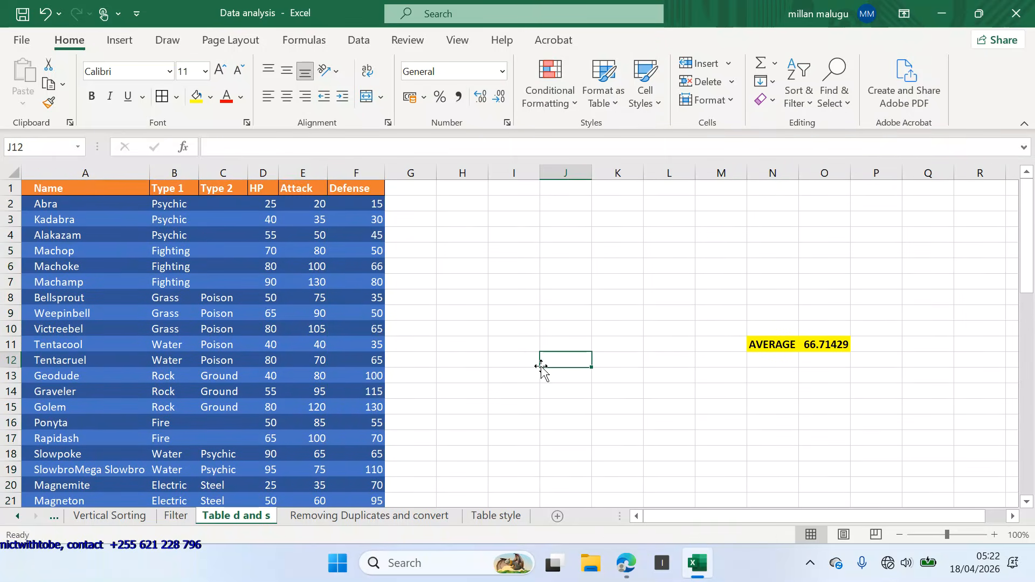
- Switch to the Data analysis2.pdf notes in Edge and read the Data Bars and Color Scales sections
{"action": "left_click", "coordinate": [626, 564]}
{"action": "scroll", "coordinate": [707, 358], "scroll_direction": "down", "scroll_amount": 5}
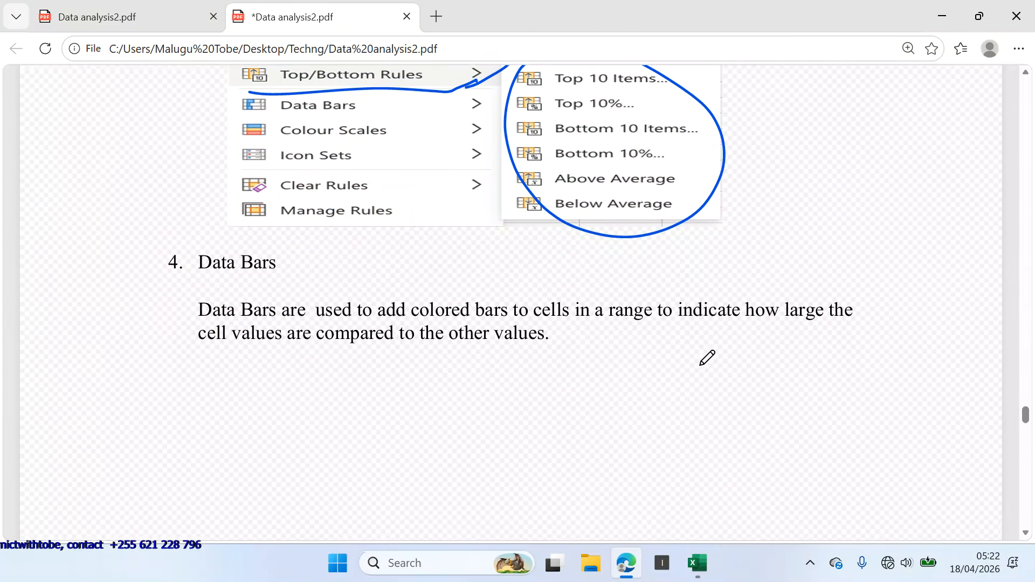
{"action": "scroll", "coordinate": [707, 357], "scroll_direction": "down", "scroll_amount": 1}
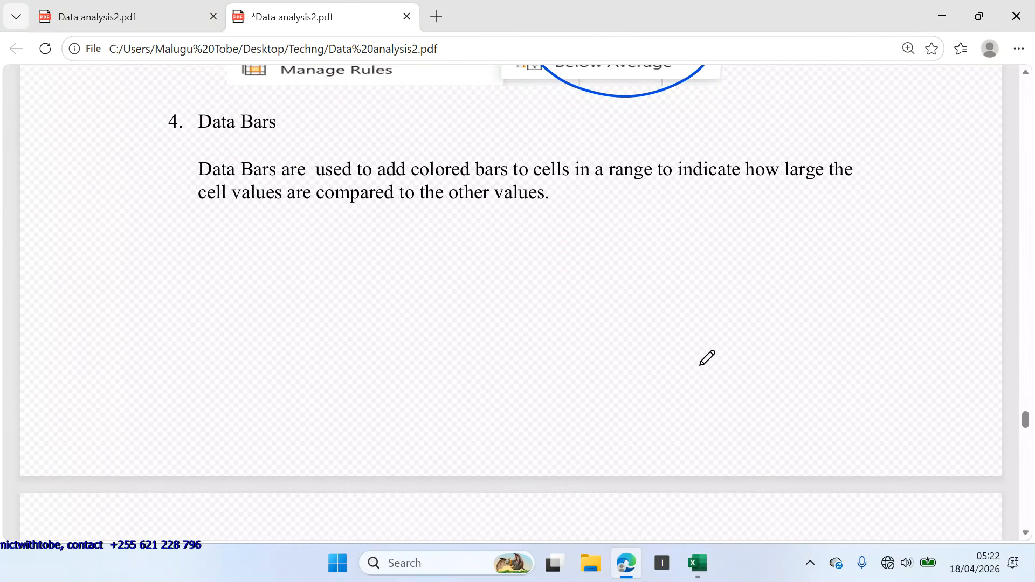
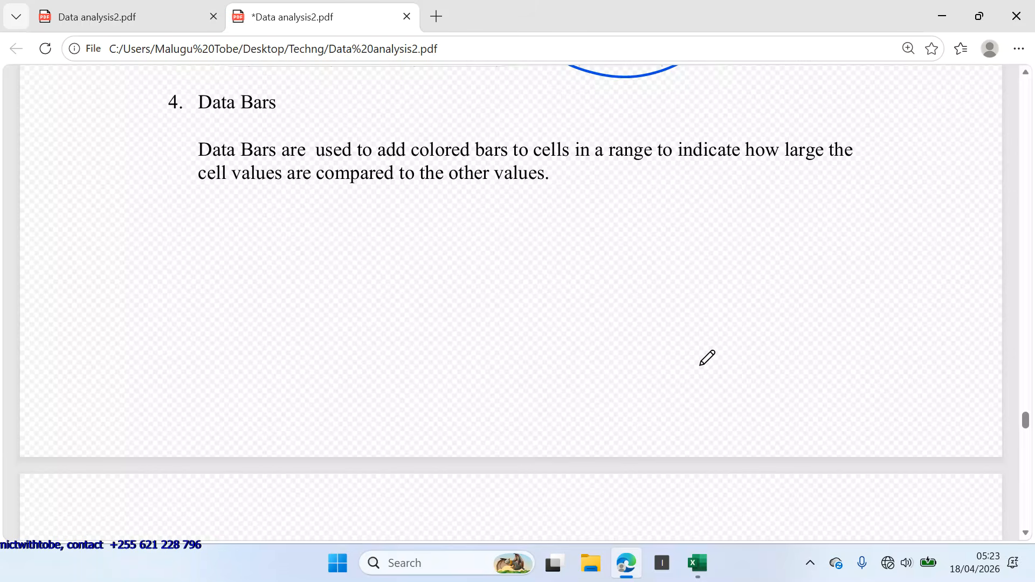
{"action": "scroll", "coordinate": [701, 364], "scroll_direction": "down", "scroll_amount": 6}
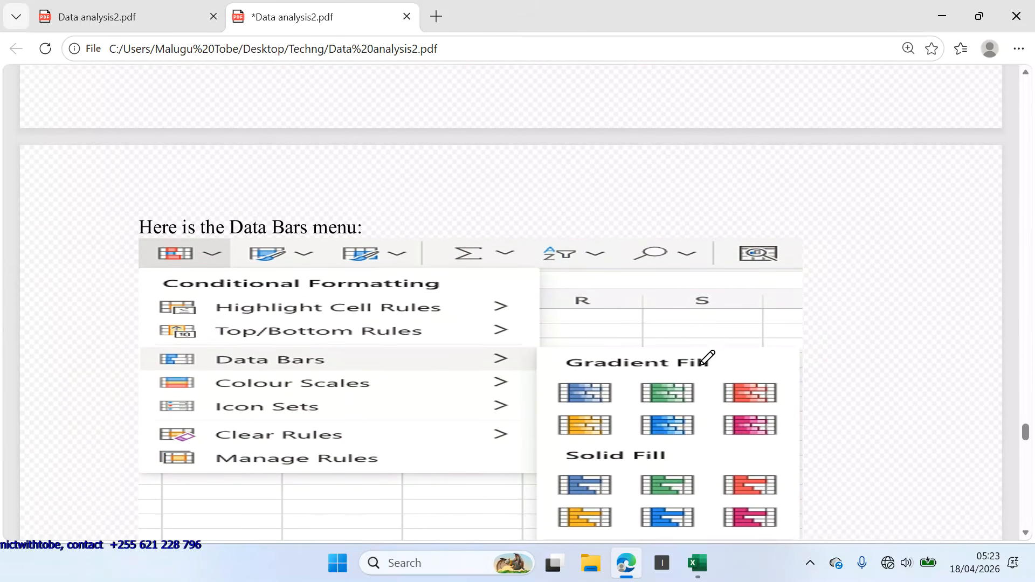
{"action": "scroll", "coordinate": [708, 357], "scroll_direction": "down", "scroll_amount": 3}
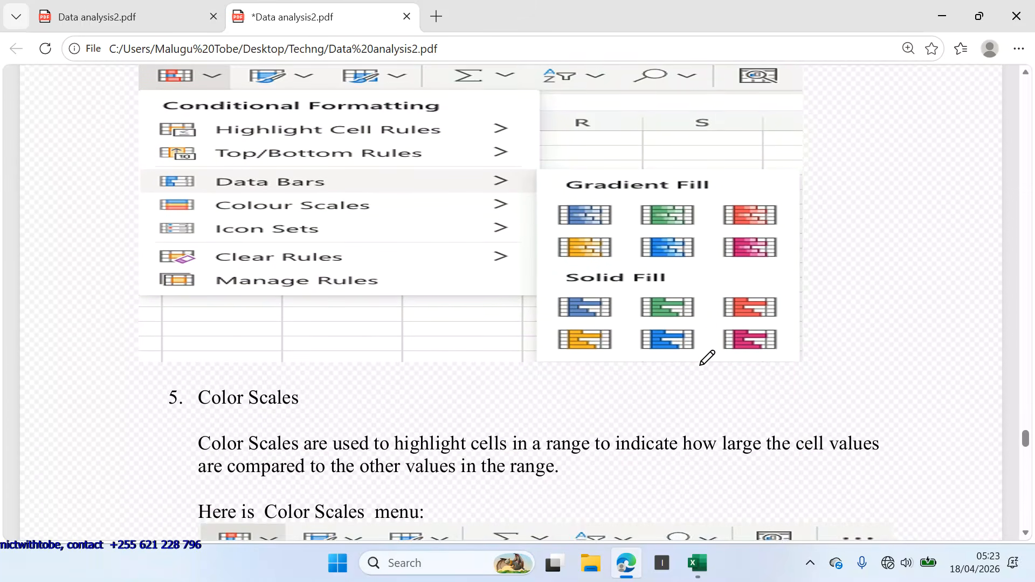
{"action": "scroll", "coordinate": [708, 358], "scroll_direction": "down", "scroll_amount": 3}
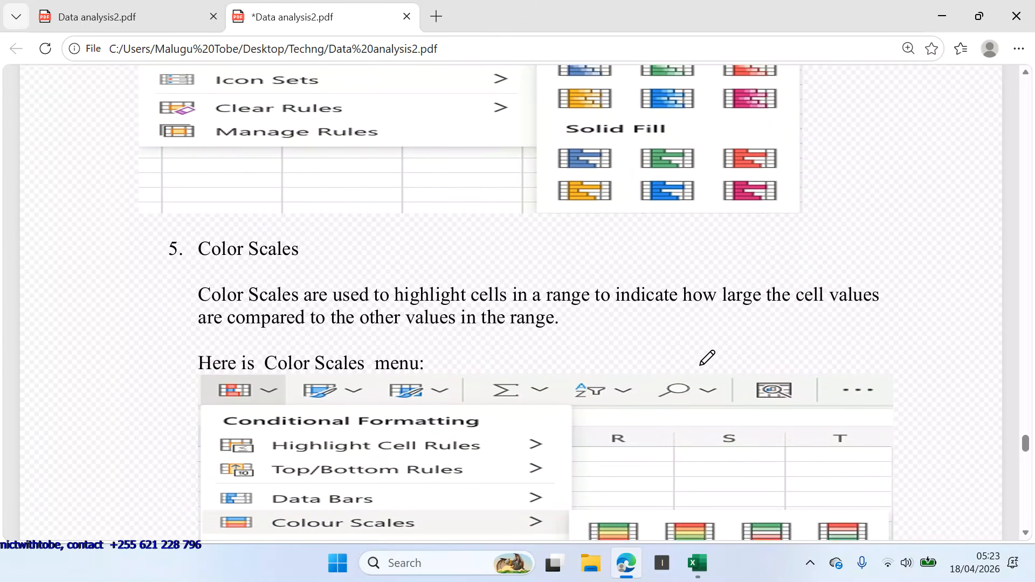
{"action": "scroll", "coordinate": [708, 357], "scroll_direction": "down", "scroll_amount": 2}
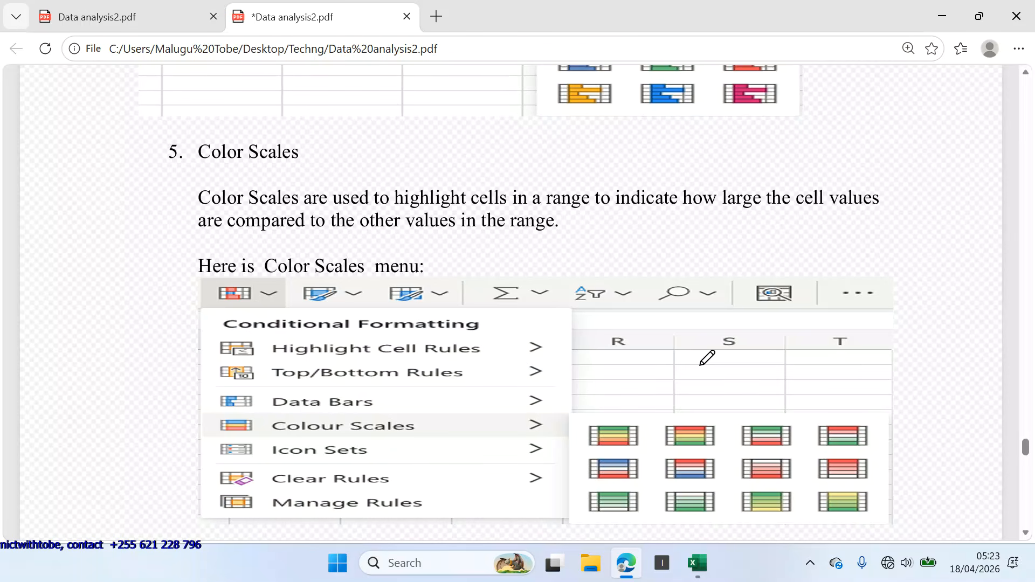
- Read the Icon Sets and Manage Rules sections of the PDF notes
{"action": "scroll", "coordinate": [701, 365], "scroll_direction": "down", "scroll_amount": 8}
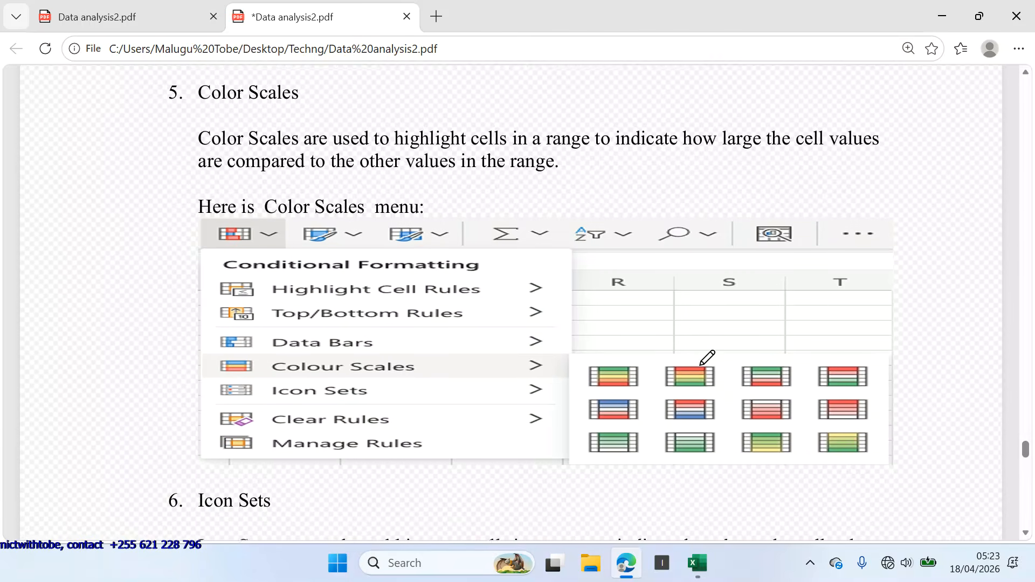
{"action": "scroll", "coordinate": [708, 357], "scroll_direction": "down", "scroll_amount": 1}
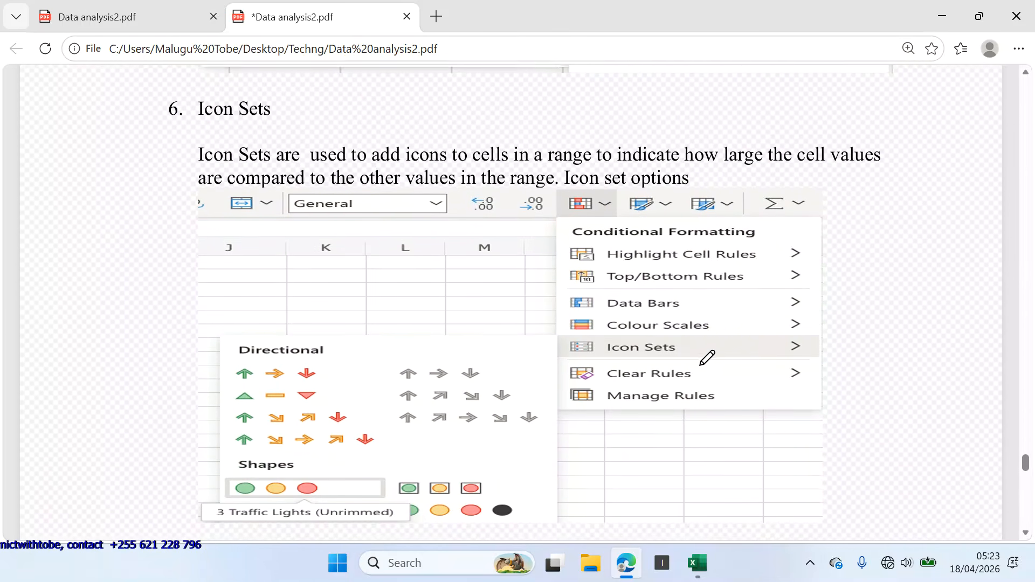
{"action": "scroll", "coordinate": [708, 357], "scroll_direction": "down", "scroll_amount": 1}
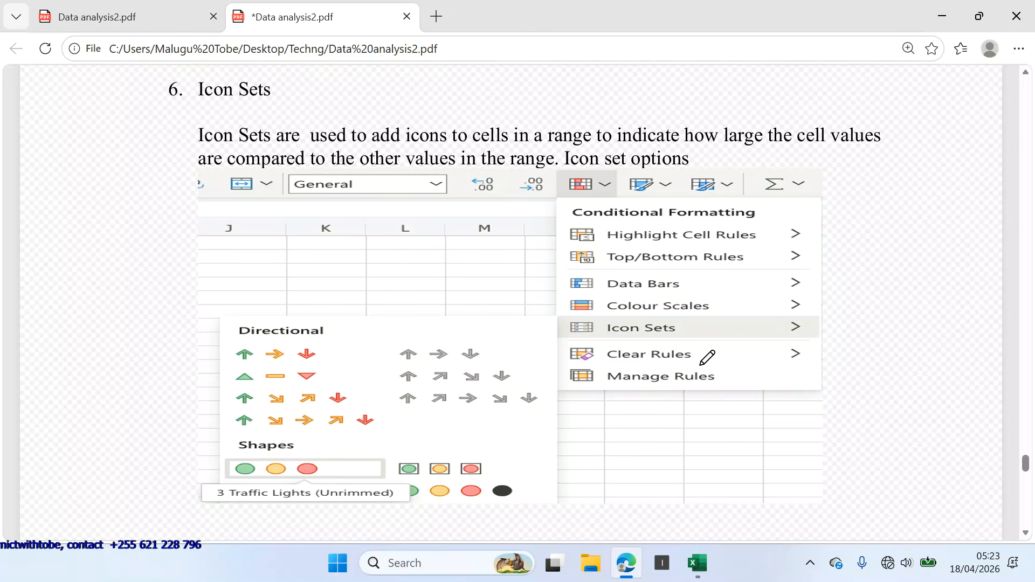
{"action": "scroll", "coordinate": [707, 357], "scroll_direction": "down", "scroll_amount": 7}
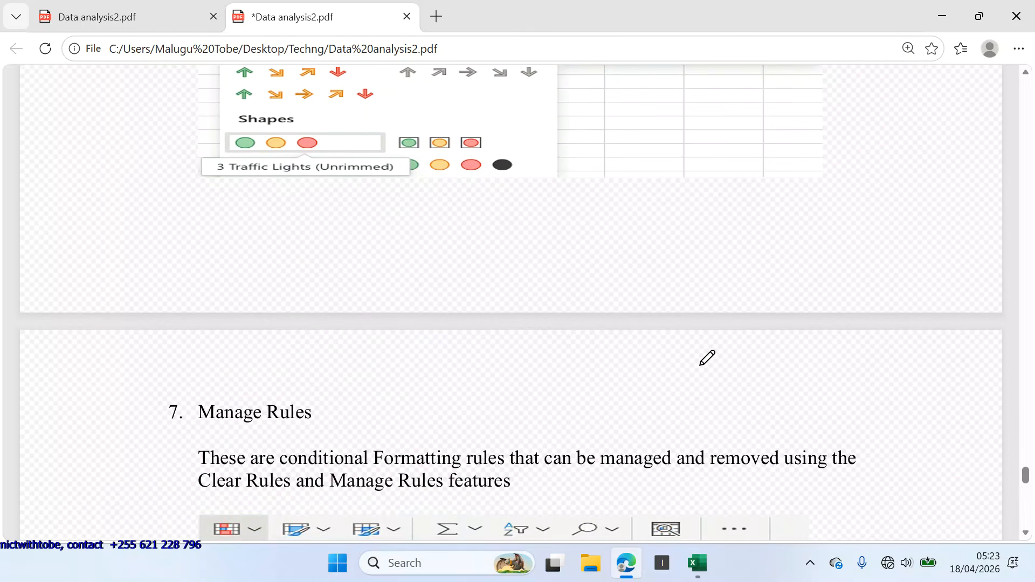
{"action": "scroll", "coordinate": [707, 357], "scroll_direction": "down", "scroll_amount": 4}
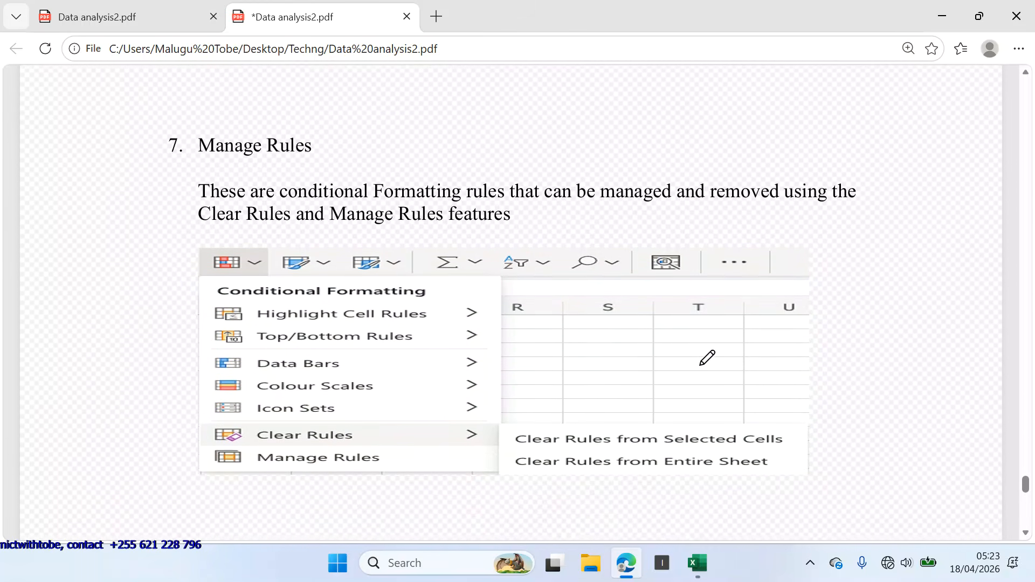
{"action": "scroll", "coordinate": [707, 357], "scroll_direction": "down", "scroll_amount": 1}
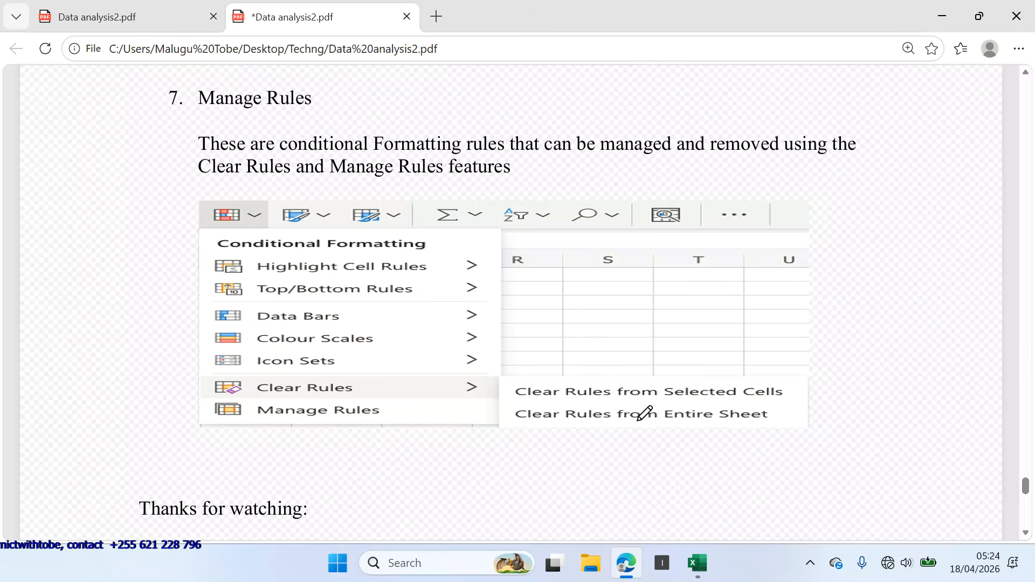
- Switch back to the Excel workbook, delete the AVERAGE label and value in row 11, and clear their yellow cell formatting
{"action": "left_click", "coordinate": [694, 573]}
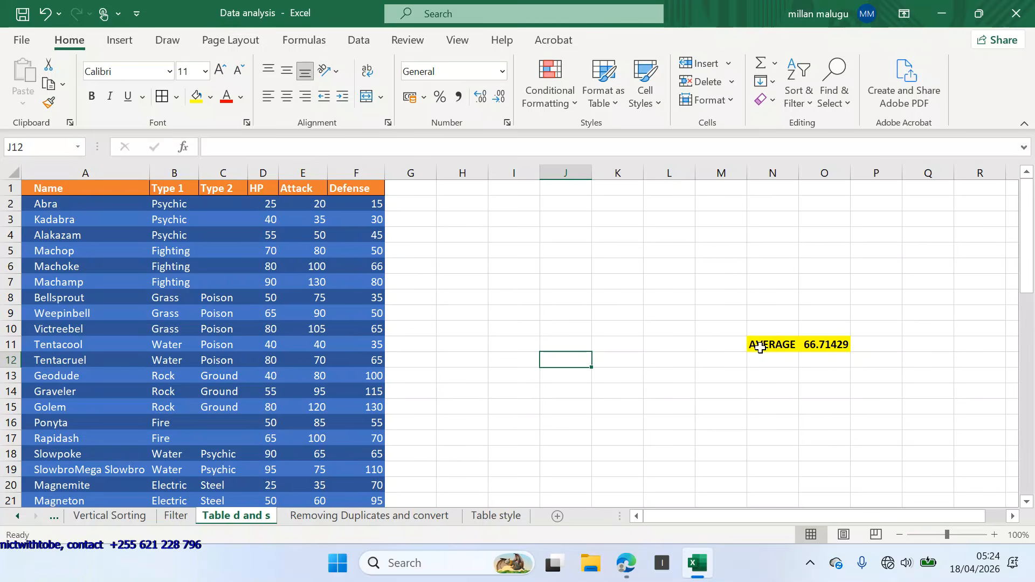
{"action": "left_click_drag", "start_coordinate": [745, 348], "coordinate": [810, 347]}
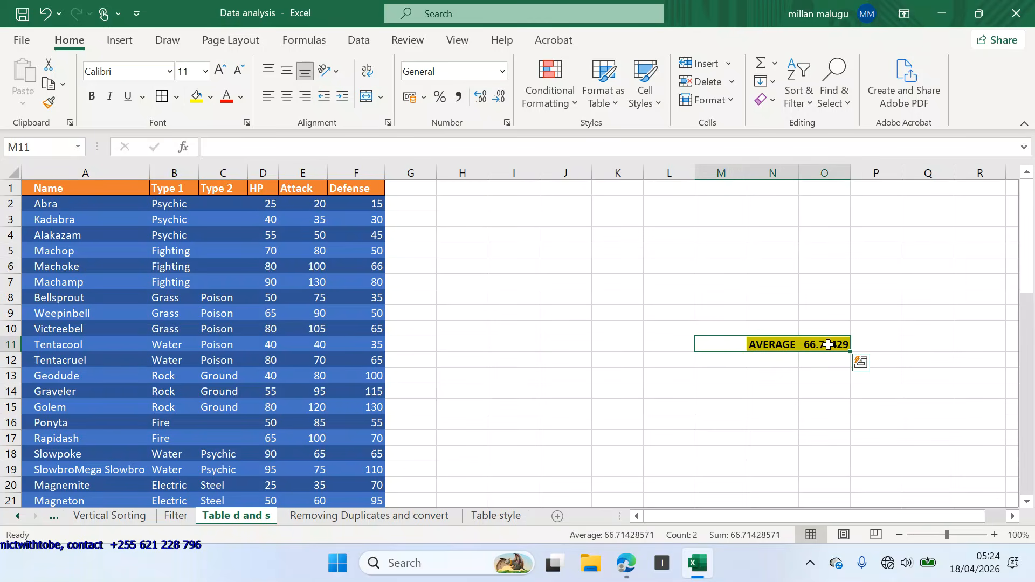
{"action": "key", "text": "Delete"}
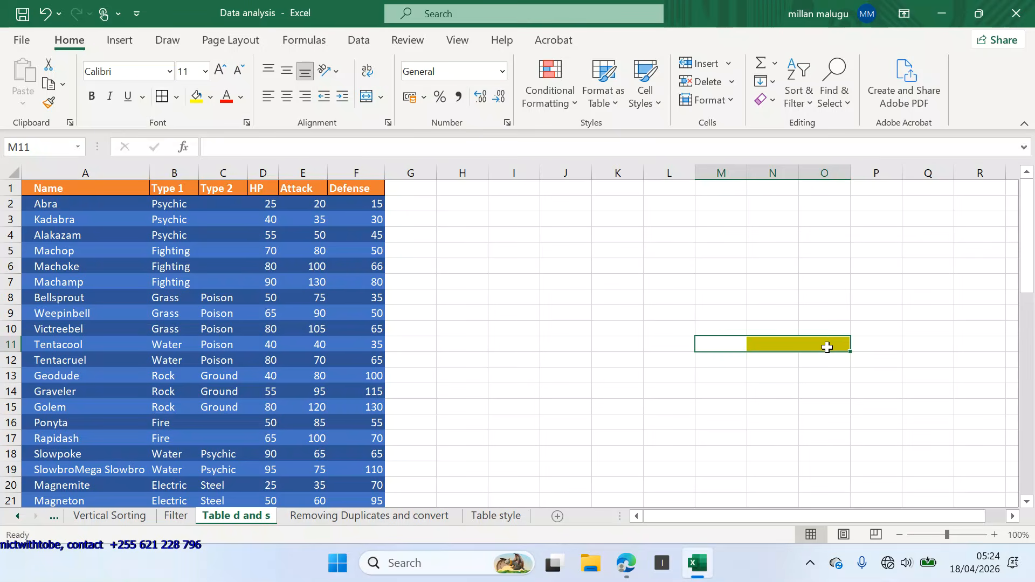
{"action": "left_click", "coordinate": [766, 103]}
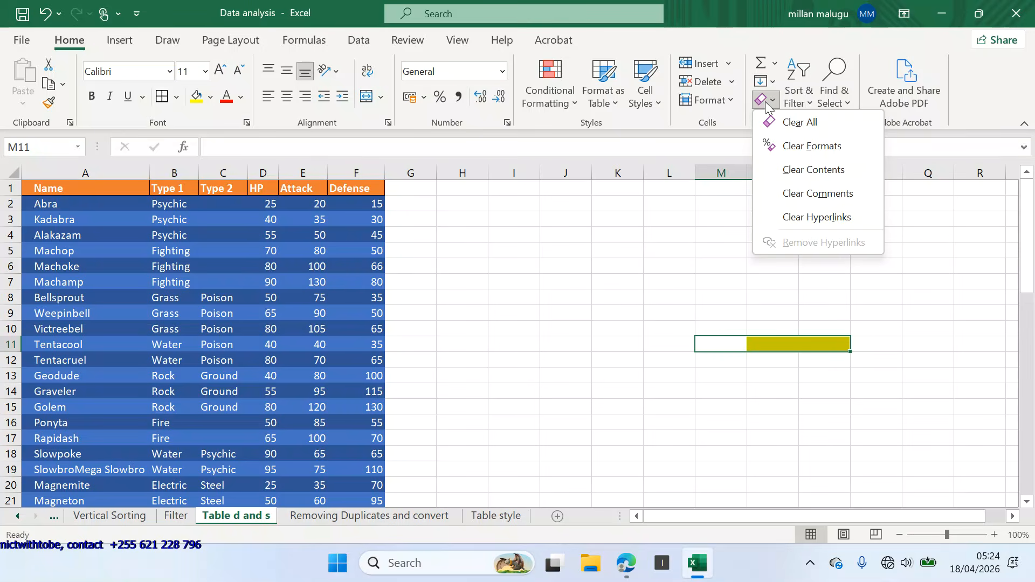
{"action": "left_click", "coordinate": [807, 146]}
{"action": "left_click", "coordinate": [806, 359]}
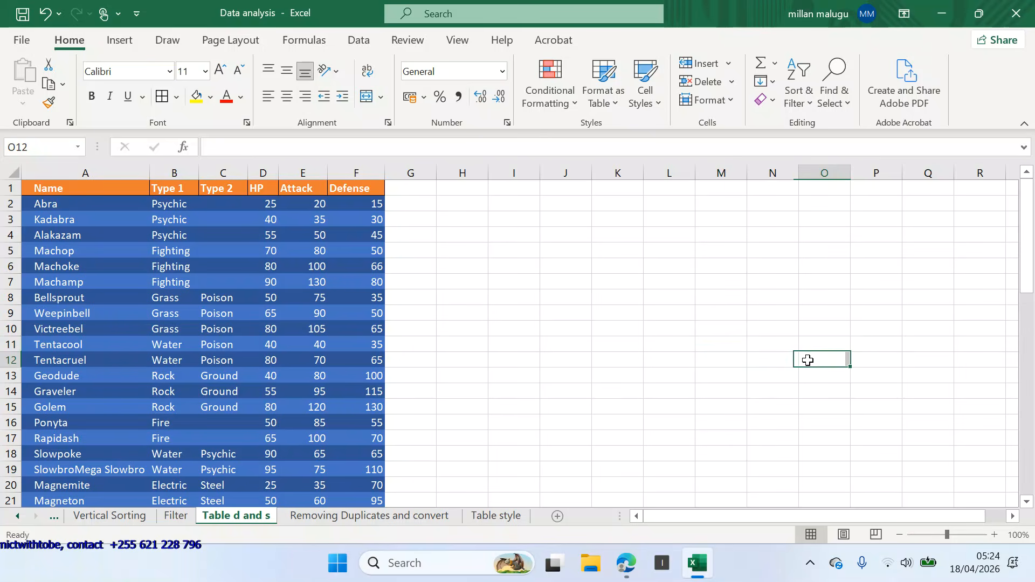
- Look over the Pokémon table down to row 22, focusing on the Attack and Defense columns
{"action": "scroll", "coordinate": [572, 278], "scroll_direction": "down", "scroll_amount": 2}
{"action": "scroll", "coordinate": [574, 274], "scroll_direction": "up", "scroll_amount": 2}
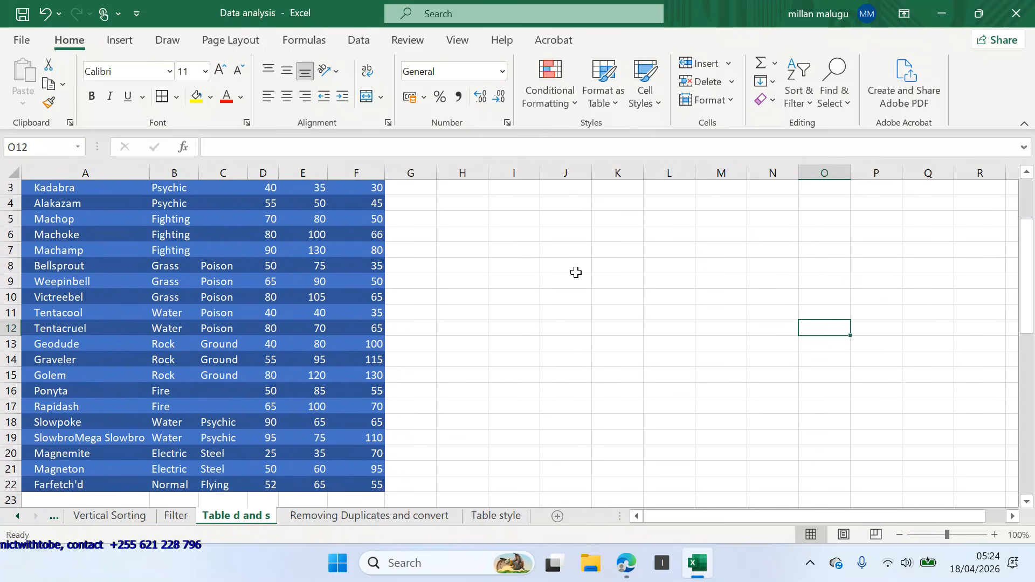
{"action": "scroll", "coordinate": [576, 272], "scroll_direction": "down", "scroll_amount": 1}
{"action": "scroll", "coordinate": [576, 273], "scroll_direction": "up", "scroll_amount": 2}
{"action": "scroll", "coordinate": [576, 272], "scroll_direction": "down", "scroll_amount": 1}
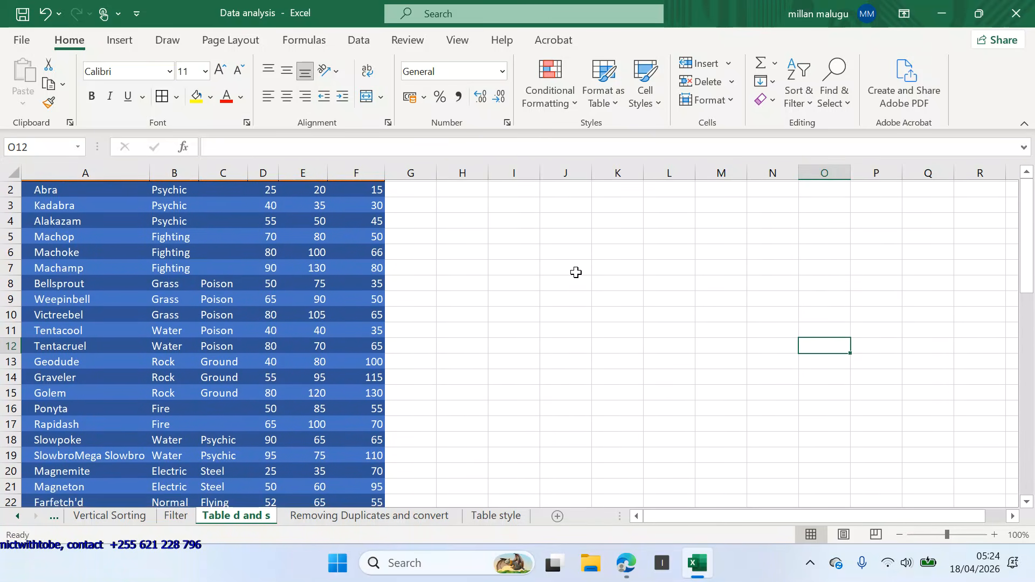
{"action": "scroll", "coordinate": [576, 272], "scroll_direction": "up", "scroll_amount": 1}
{"action": "scroll", "coordinate": [576, 272], "scroll_direction": "down", "scroll_amount": 1}
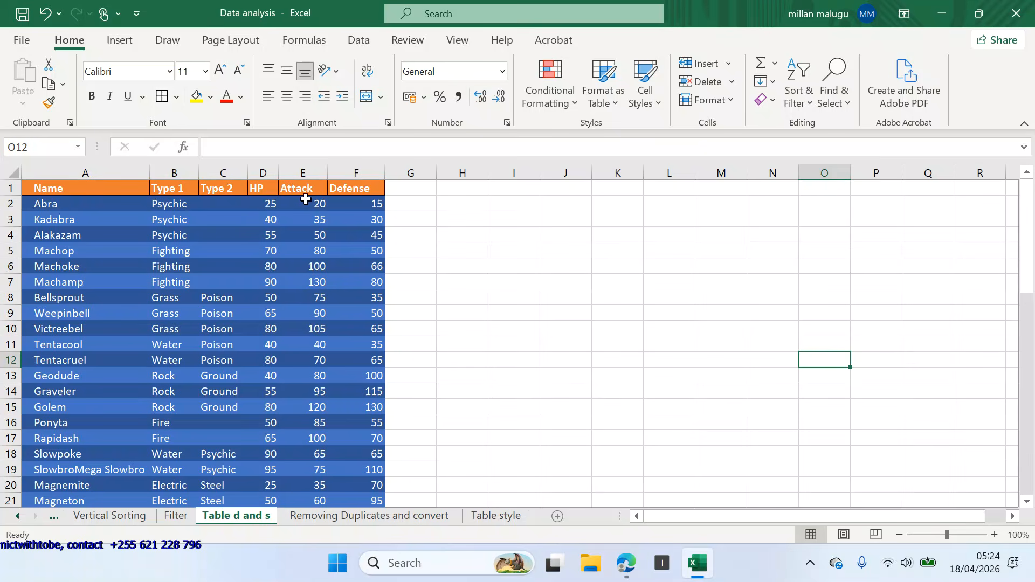
{"action": "left_click_drag", "start_coordinate": [365, 203], "coordinate": [376, 438]}
{"action": "left_click_drag", "start_coordinate": [300, 204], "coordinate": [309, 567]}
{"action": "left_click", "coordinate": [519, 313]}
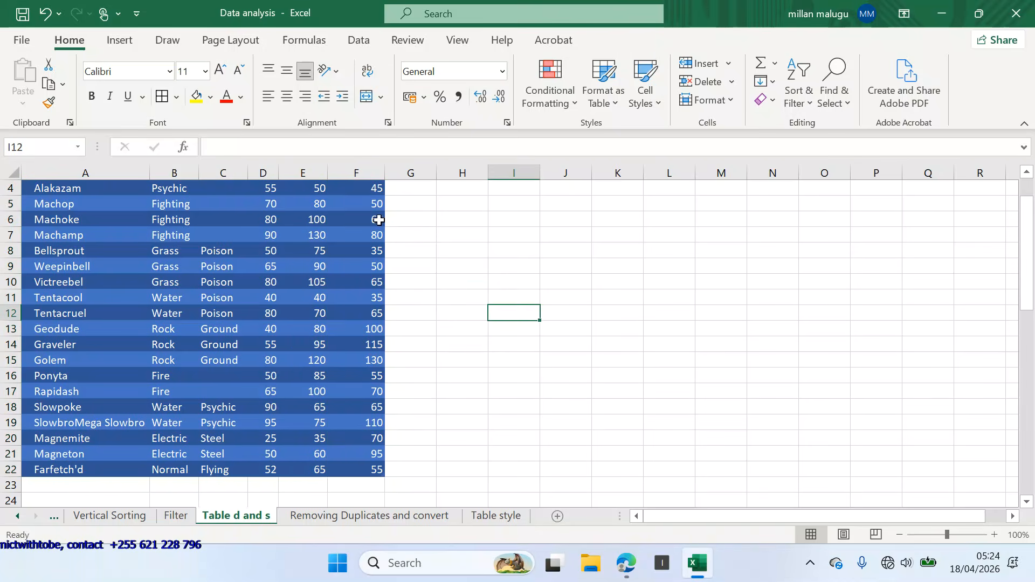
- Apply the Purple gradient-fill data bars to the Defense values F2:F22
{"action": "scroll", "coordinate": [379, 220], "scroll_direction": "up", "scroll_amount": 1}
{"action": "left_click_drag", "start_coordinate": [372, 206], "coordinate": [359, 470]}
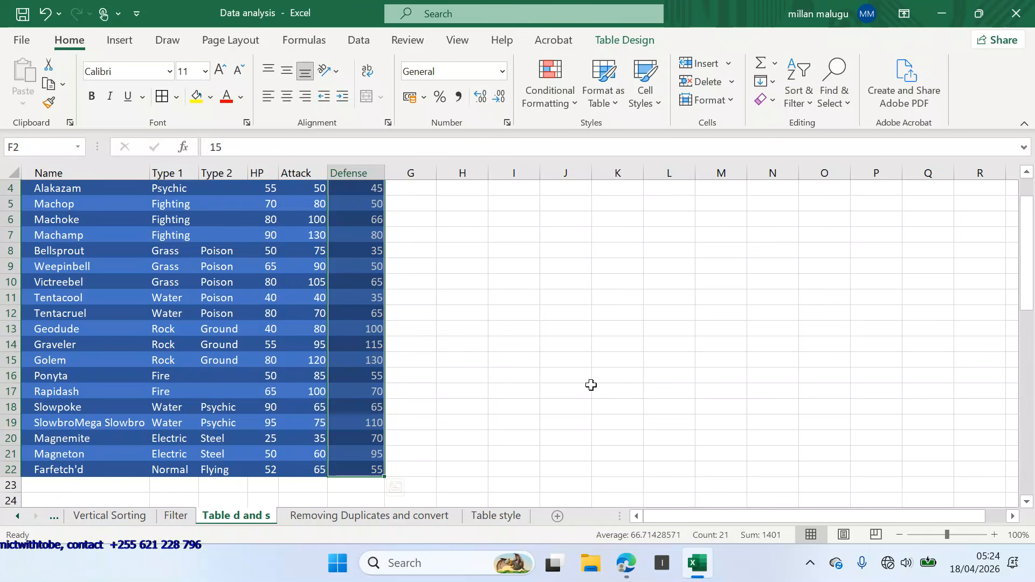
{"action": "left_click", "coordinate": [575, 104]}
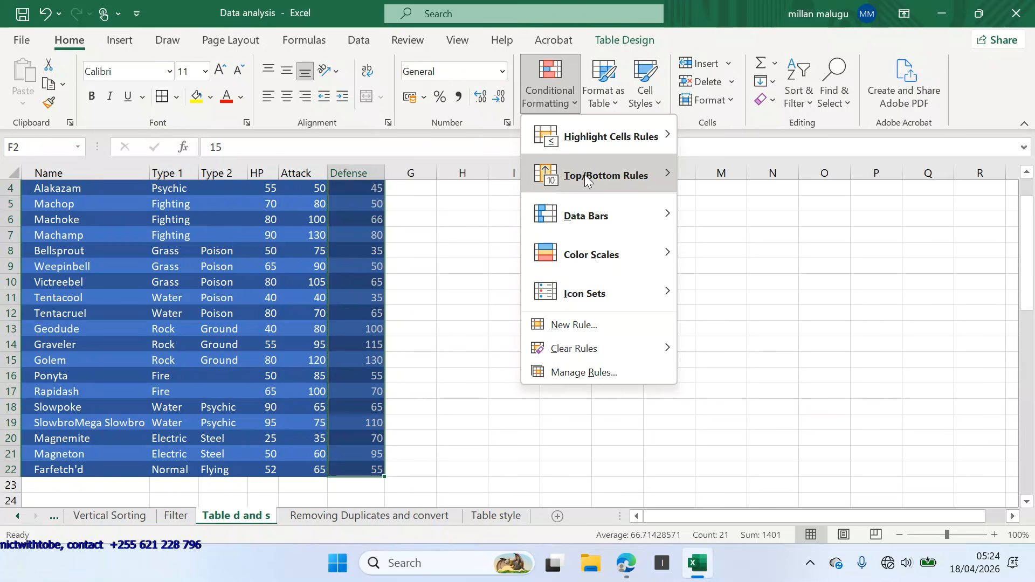
{"action": "mouse_move", "coordinate": [591, 217]}
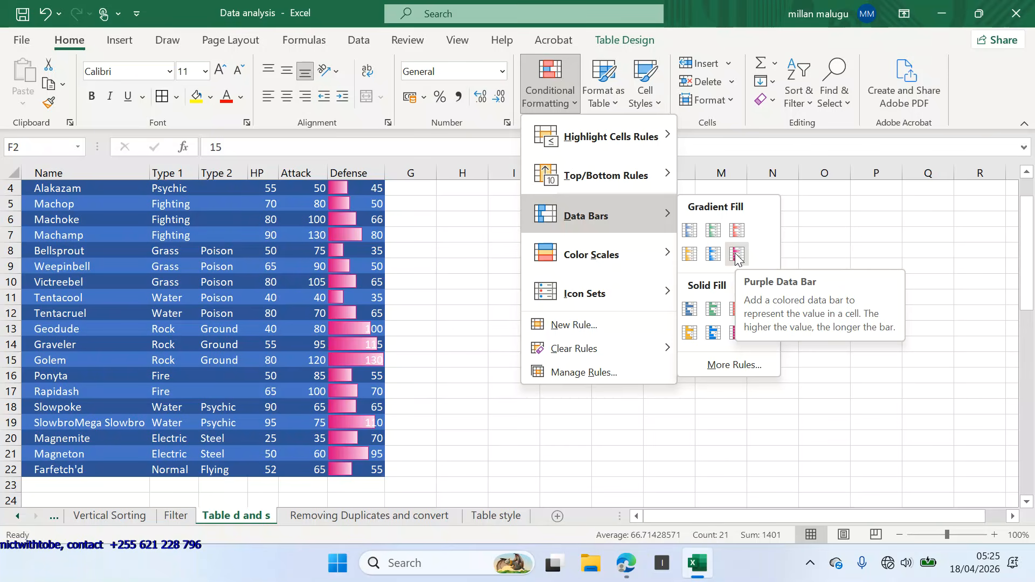
{"action": "left_click", "coordinate": [737, 257]}
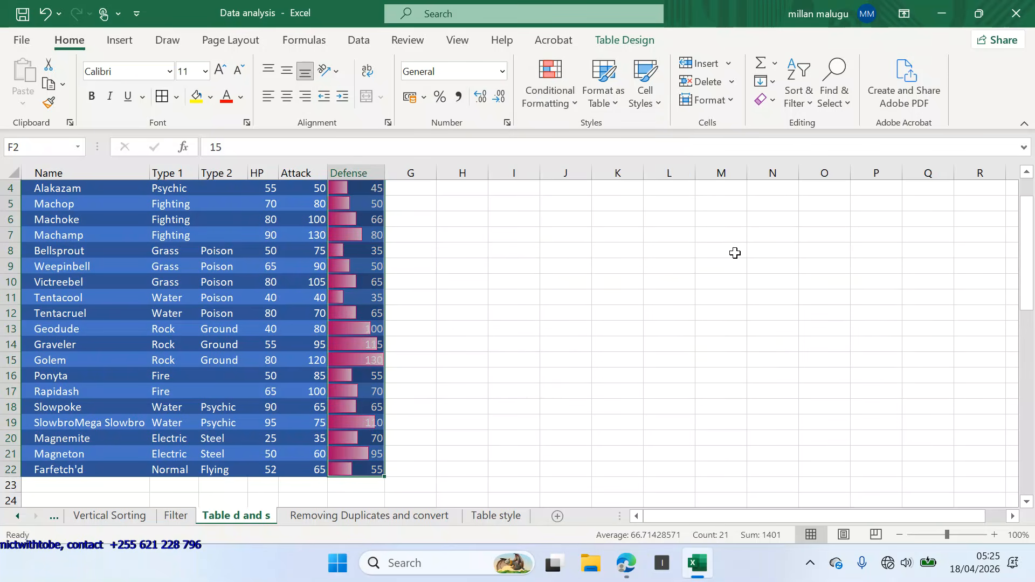
- Examine how bar length relates to the Defense values, comparing Abra, Golem and Graveler
{"action": "left_click", "coordinate": [469, 314]}
{"action": "scroll", "coordinate": [471, 315], "scroll_direction": "up", "scroll_amount": 1}
{"action": "scroll", "coordinate": [469, 315], "scroll_direction": "down", "scroll_amount": 1}
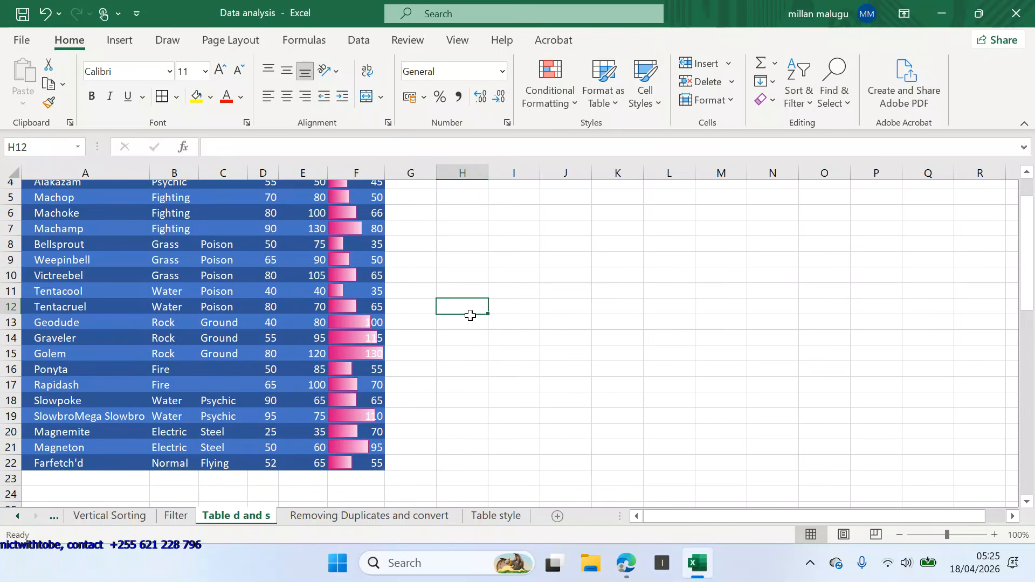
{"action": "scroll", "coordinate": [469, 315], "scroll_direction": "up", "scroll_amount": 1}
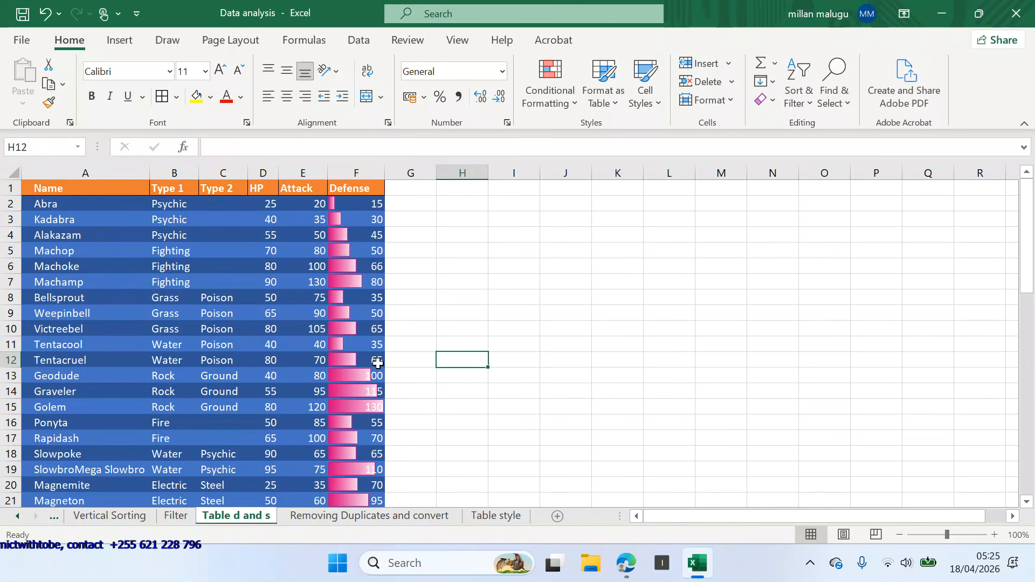
{"action": "scroll", "coordinate": [380, 431], "scroll_direction": "down", "scroll_amount": 1}
{"action": "scroll", "coordinate": [381, 432], "scroll_direction": "up", "scroll_amount": 1}
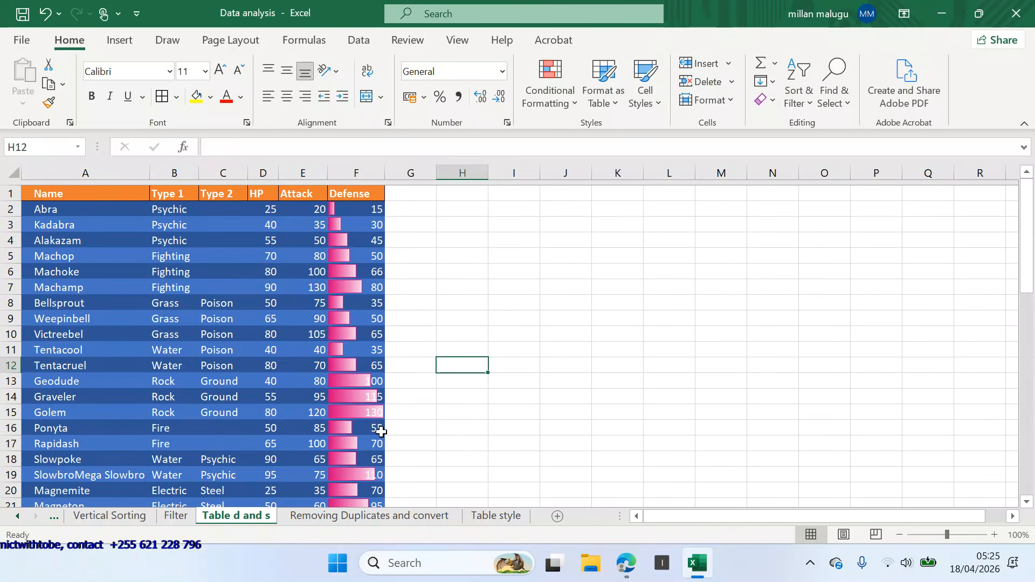
{"action": "left_click", "coordinate": [350, 205]}
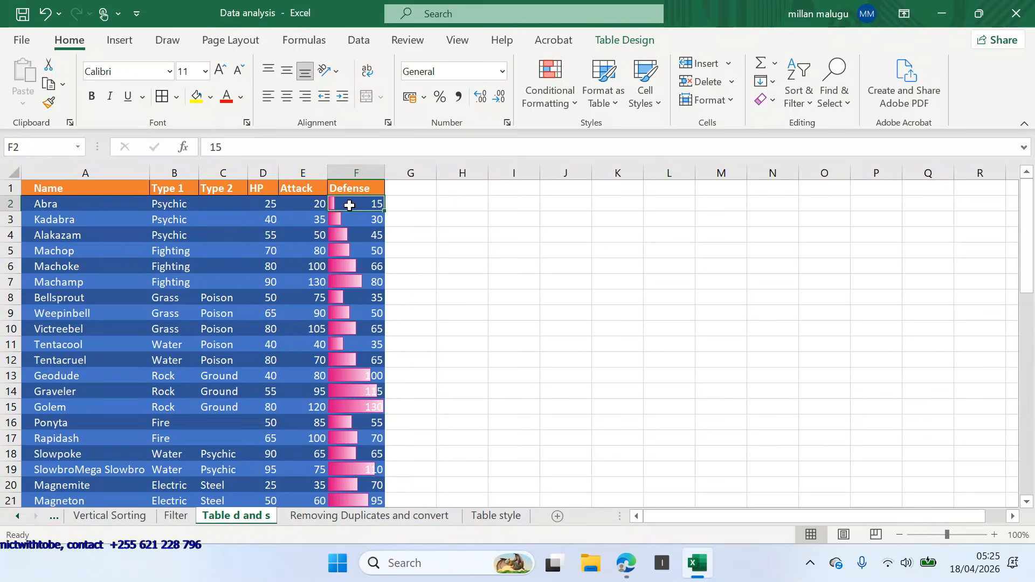
{"action": "scroll", "coordinate": [350, 206], "scroll_direction": "down", "scroll_amount": 3}
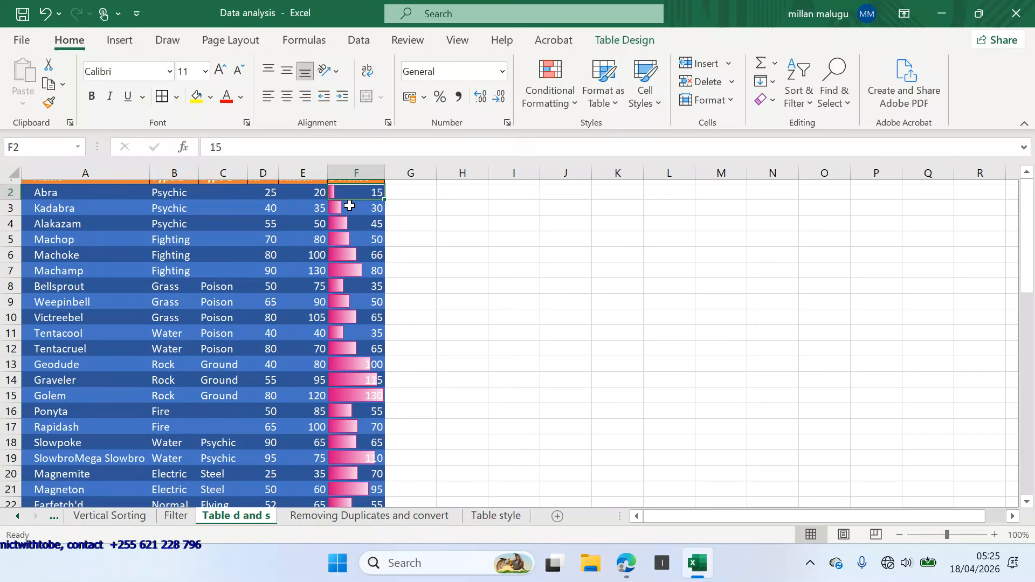
{"action": "scroll", "coordinate": [350, 206], "scroll_direction": "down", "scroll_amount": 1}
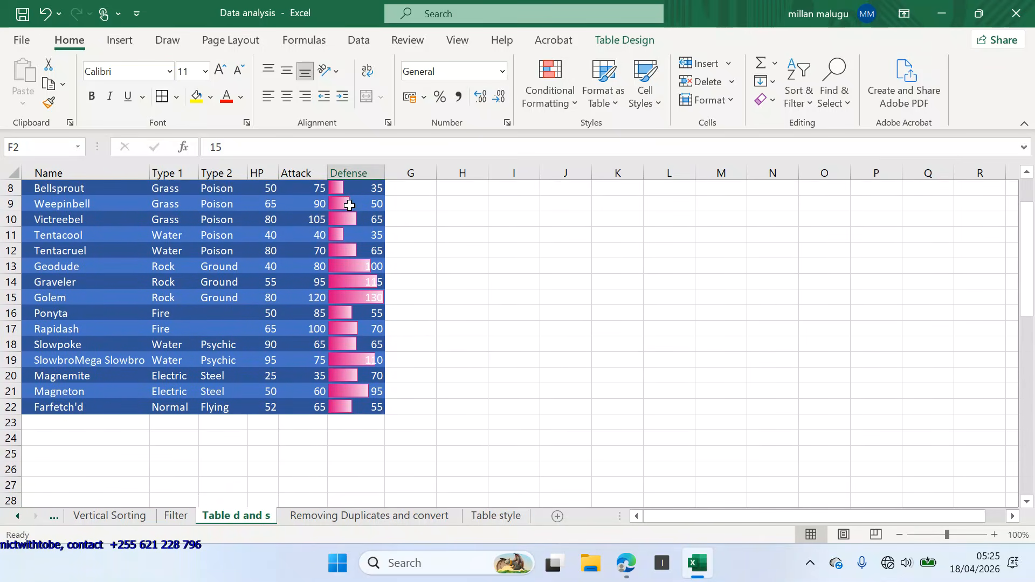
{"action": "left_click", "coordinate": [370, 300]}
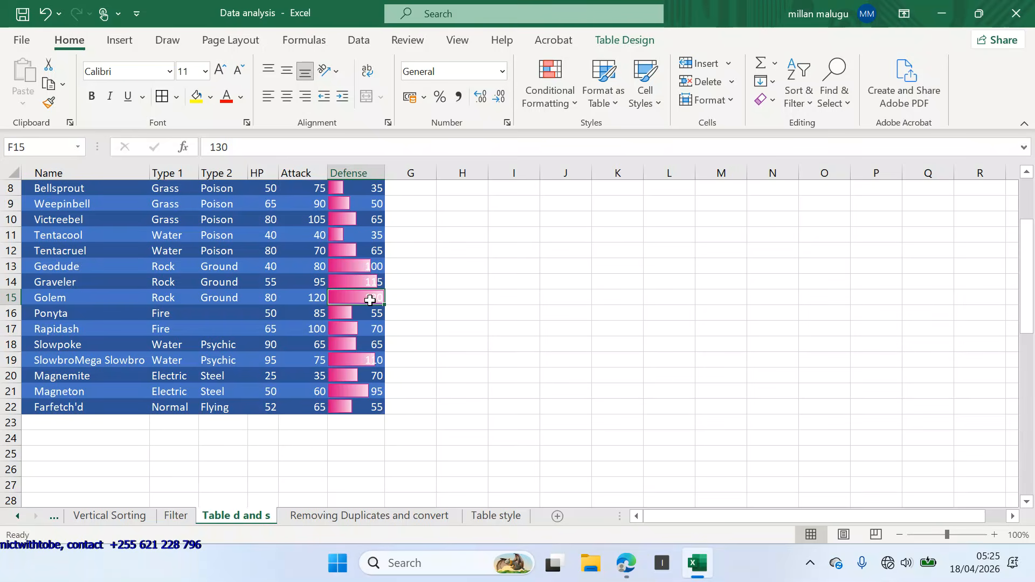
{"action": "left_click", "coordinate": [362, 282]}
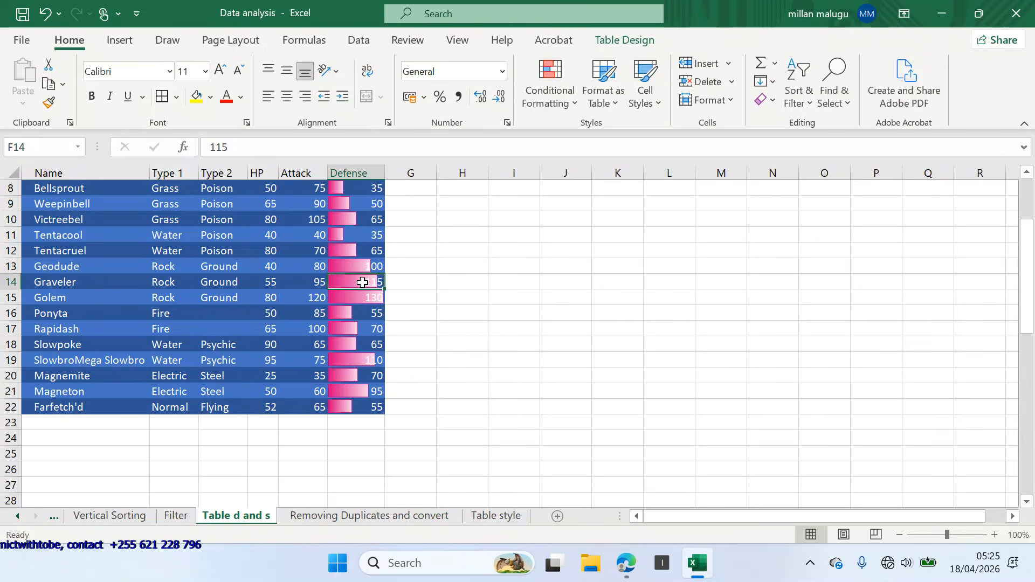
{"action": "scroll", "coordinate": [363, 282], "scroll_direction": "down", "scroll_amount": 1}
{"action": "scroll", "coordinate": [362, 283], "scroll_direction": "up", "scroll_amount": 3}
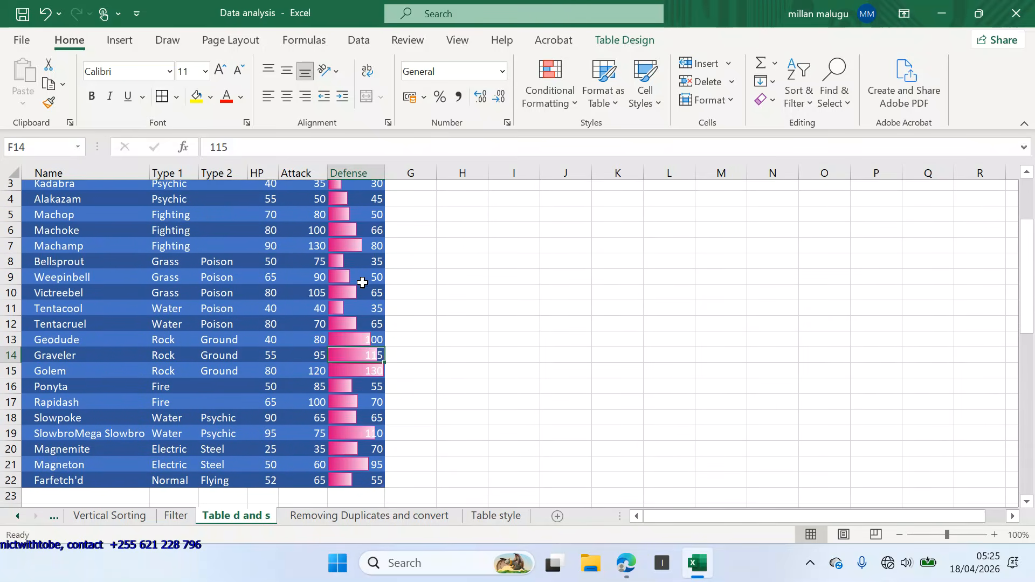
{"action": "scroll", "coordinate": [362, 282], "scroll_direction": "up", "scroll_amount": 1}
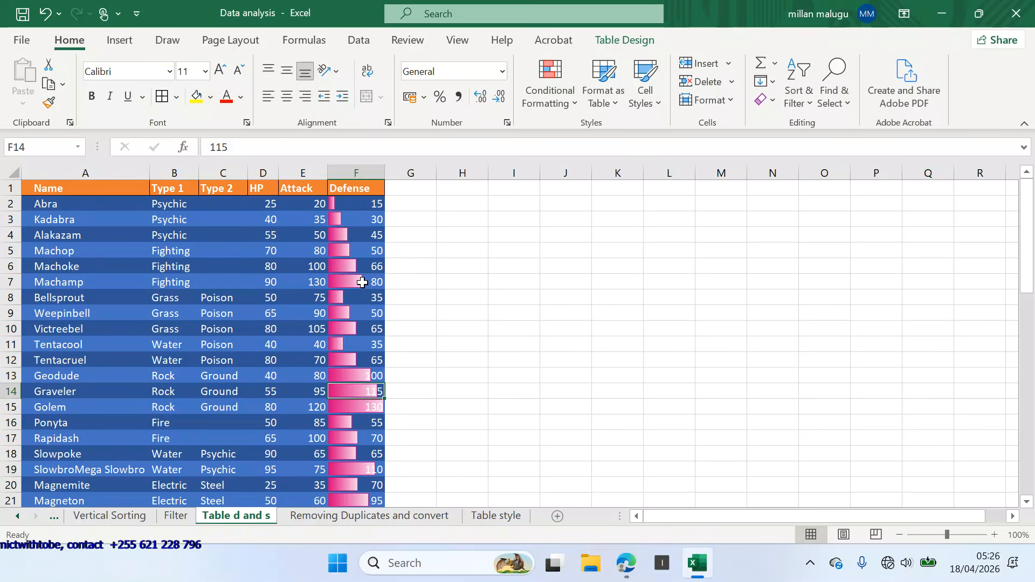
- Remove the purple data bars by clearing the formats of Defense cells F2:F22
{"action": "left_click", "coordinate": [363, 204]}
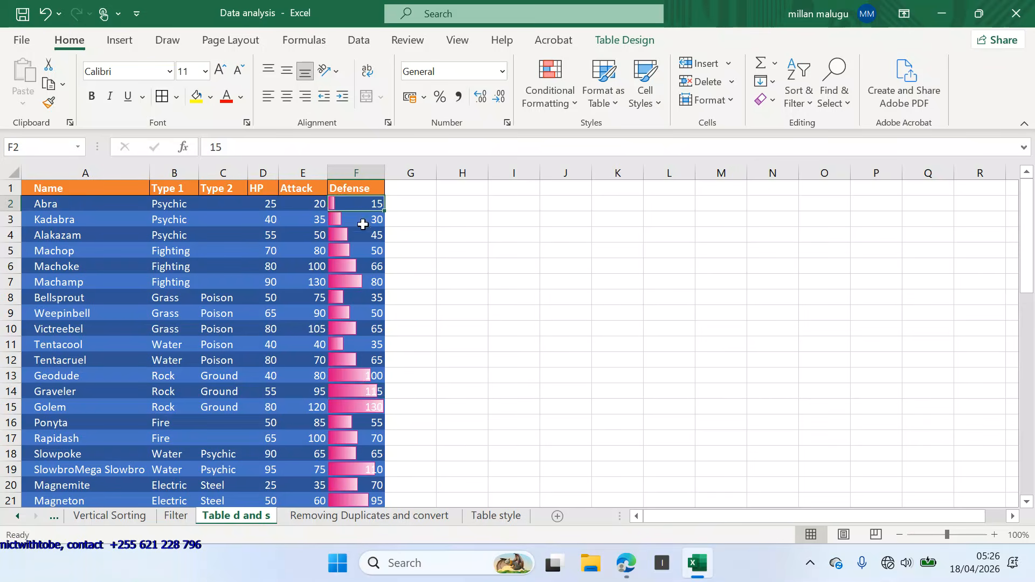
{"action": "left_click_drag", "start_coordinate": [363, 225], "coordinate": [367, 468]}
{"action": "left_click", "coordinate": [773, 100]}
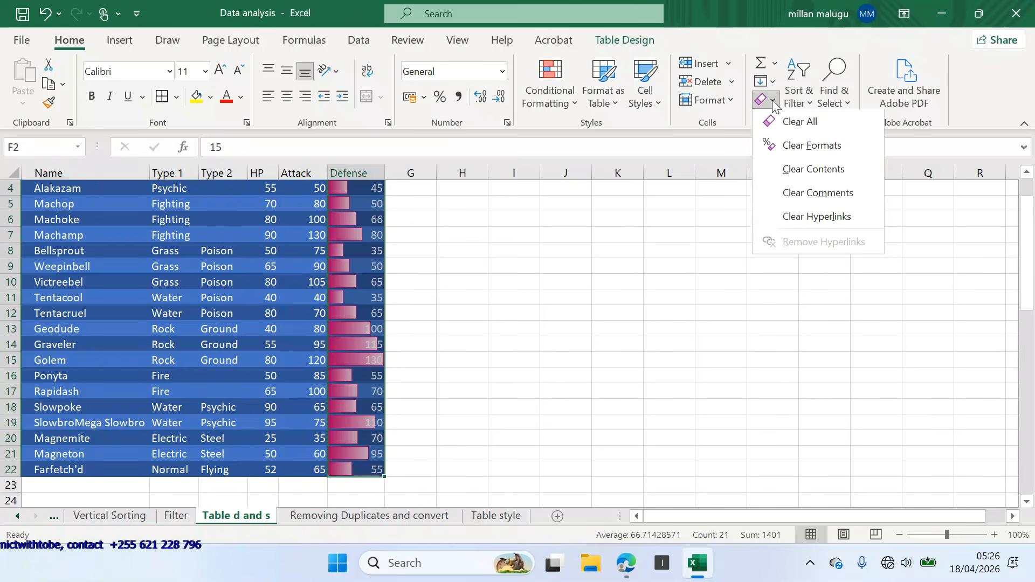
{"action": "left_click", "coordinate": [811, 144]}
- Apply orange solid-fill data bars to the Defense values F2:F22 and review the column
{"action": "left_click", "coordinate": [572, 101]}
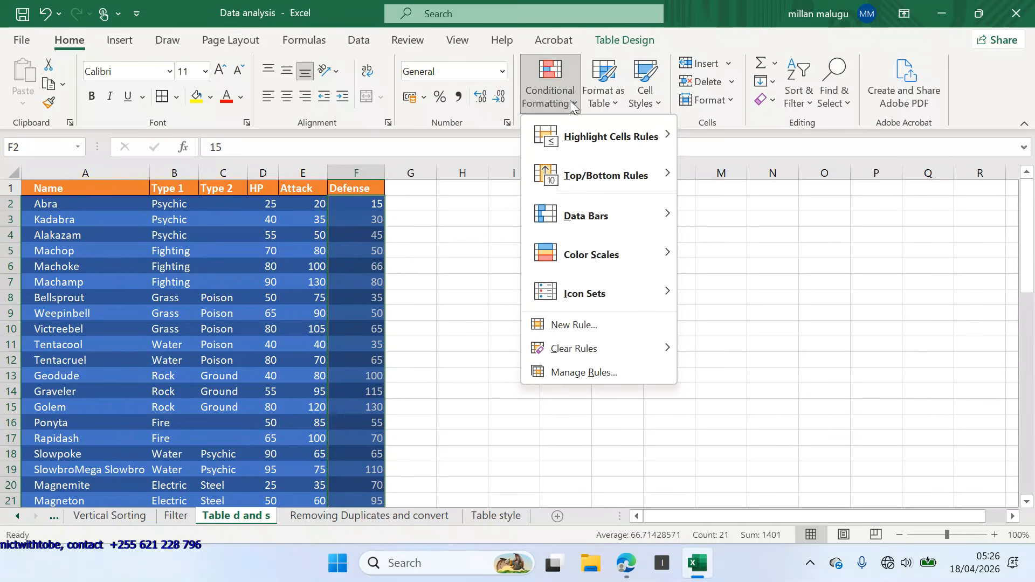
{"action": "mouse_move", "coordinate": [595, 203]}
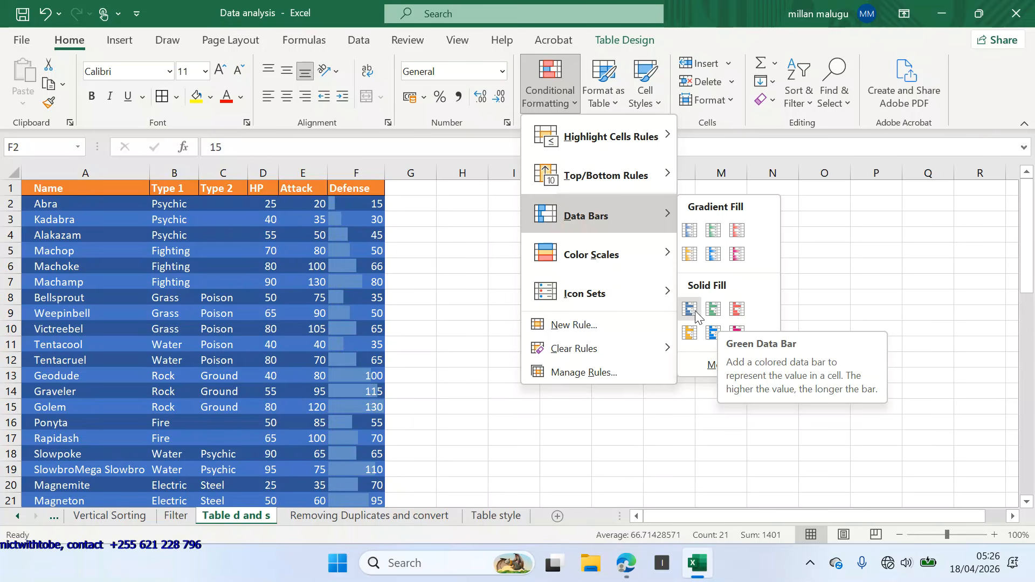
{"action": "left_click", "coordinate": [695, 334]}
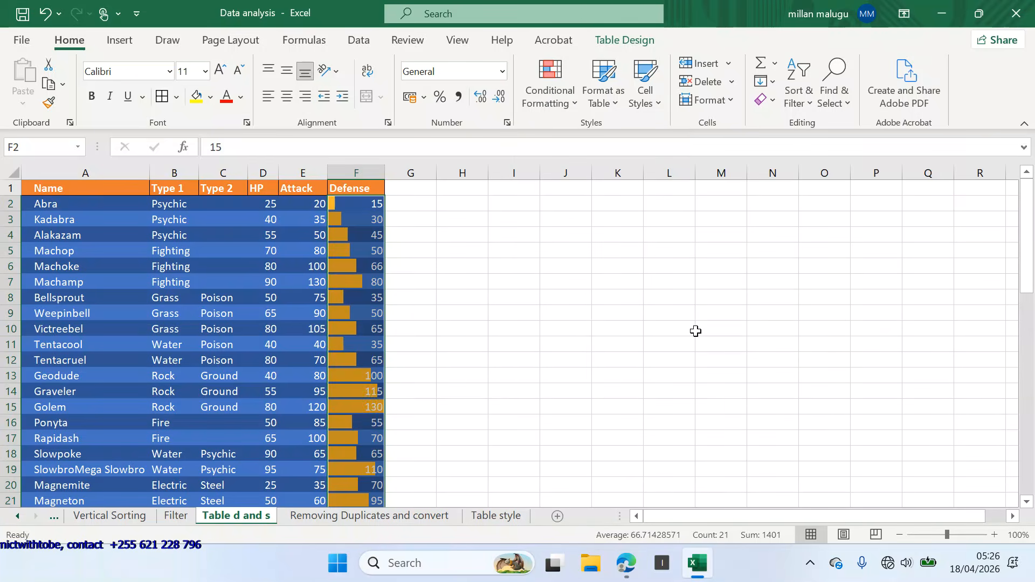
{"action": "scroll", "coordinate": [517, 274], "scroll_direction": "down", "scroll_amount": 1}
{"action": "scroll", "coordinate": [517, 273], "scroll_direction": "down", "scroll_amount": 1}
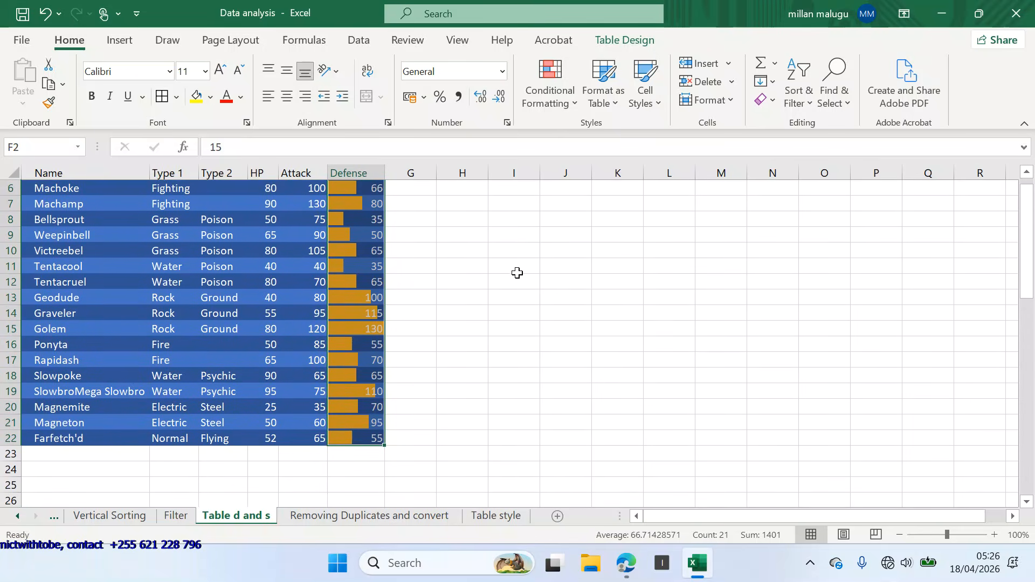
{"action": "scroll", "coordinate": [517, 274], "scroll_direction": "up", "scroll_amount": 2}
{"action": "scroll", "coordinate": [517, 273], "scroll_direction": "up", "scroll_amount": 1}
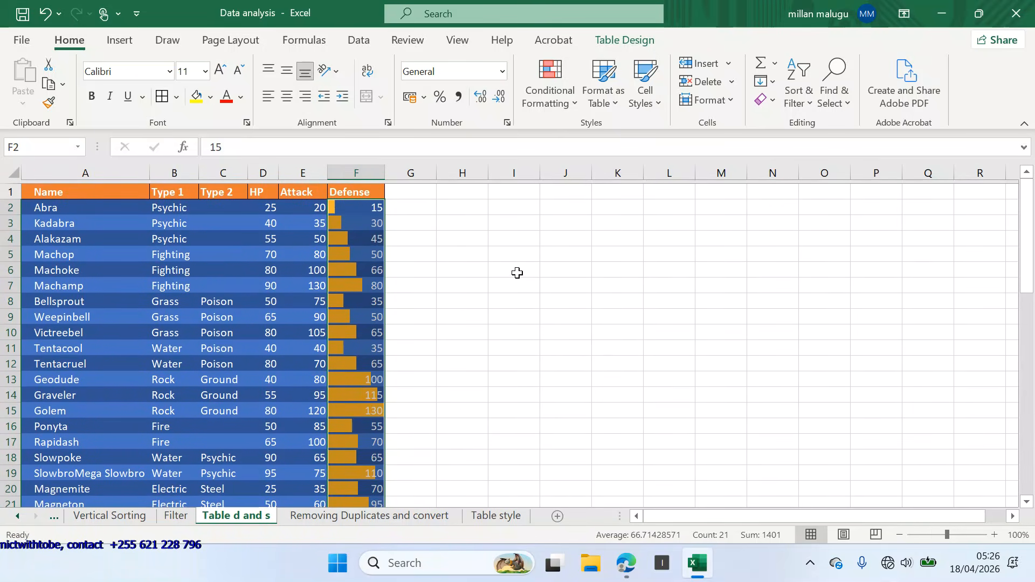
- Restyle the whole Pokémon table A1:F22 with the blue Medium table style that has light-blue banded rows, and check the result
{"action": "left_click", "coordinate": [106, 200]}
{"action": "left_click_drag", "start_coordinate": [106, 188], "coordinate": [363, 310]}
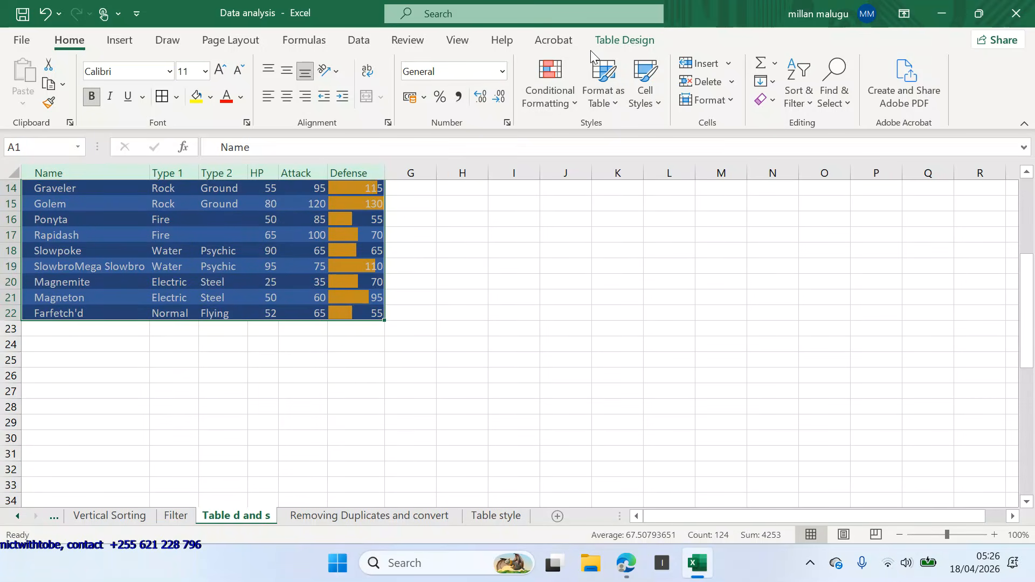
{"action": "left_click", "coordinate": [639, 39]}
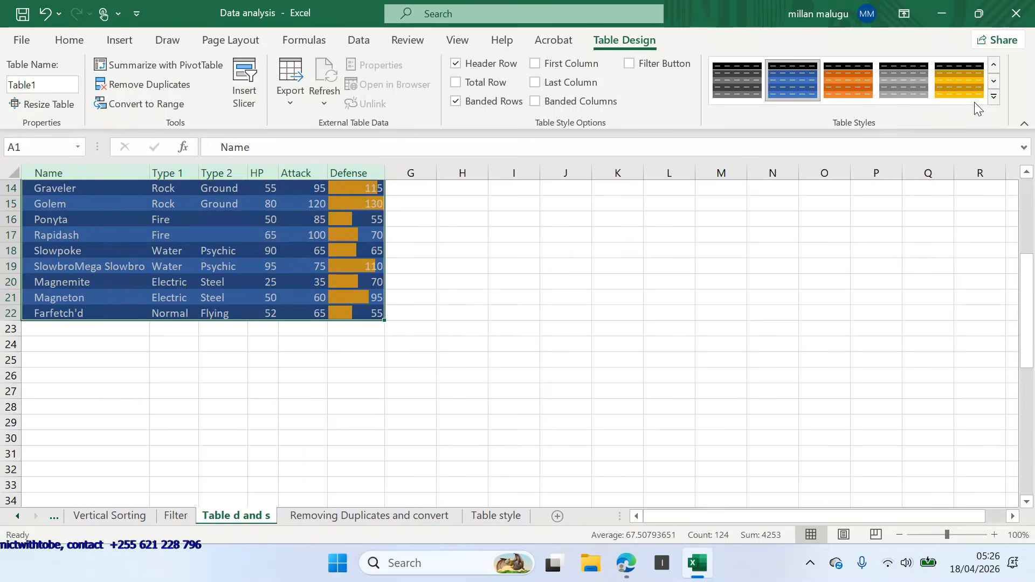
{"action": "left_click", "coordinate": [994, 96]}
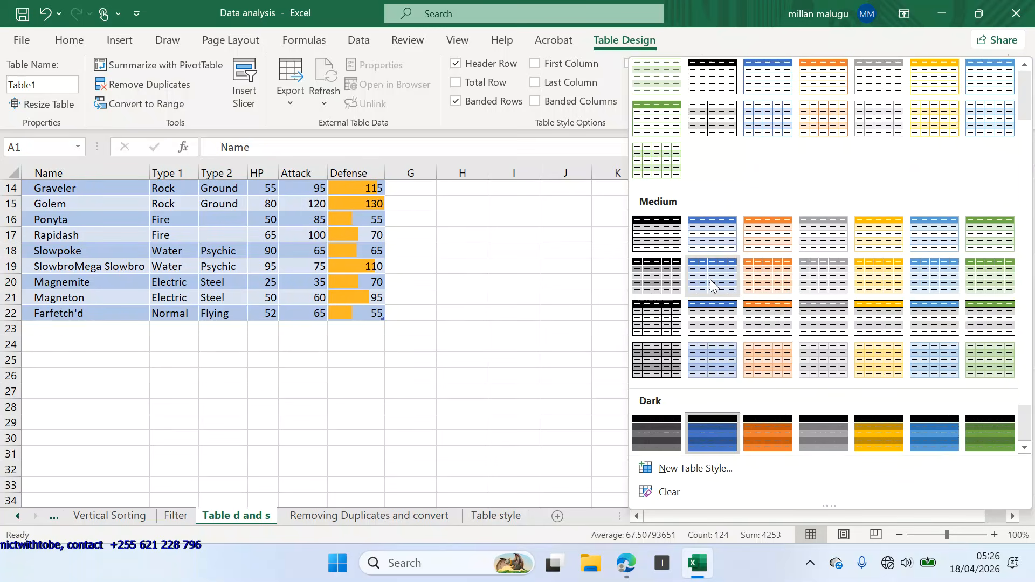
{"action": "left_click", "coordinate": [710, 279]}
{"action": "scroll", "coordinate": [710, 280], "scroll_direction": "up", "scroll_amount": 5}
{"action": "left_click", "coordinate": [598, 294]}
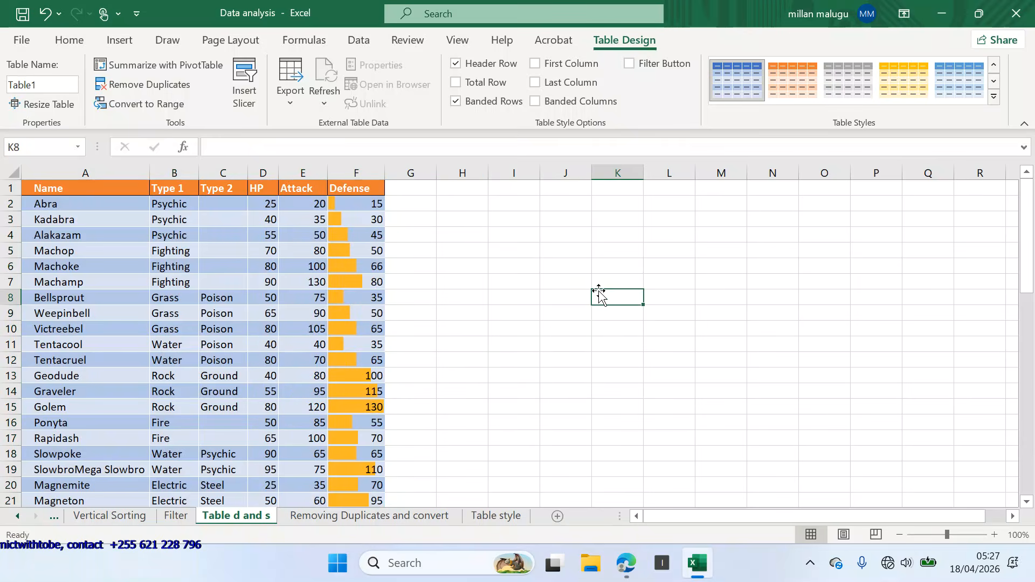
{"action": "scroll", "coordinate": [626, 302], "scroll_direction": "down", "scroll_amount": 2}
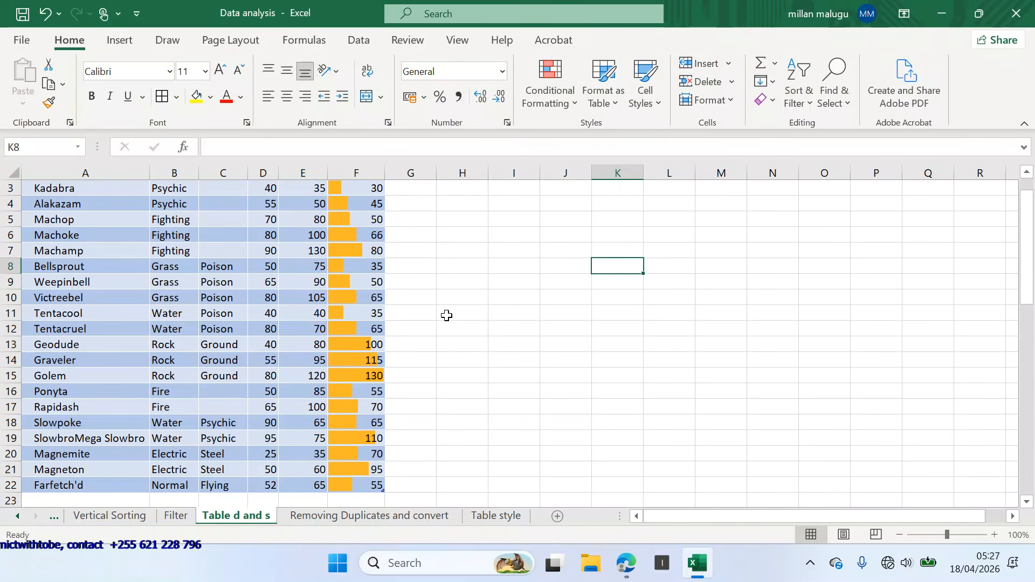
- Remove the orange data bars by clearing the formats of Defense cells F2:F22
{"action": "scroll", "coordinate": [446, 316], "scroll_direction": "up", "scroll_amount": 1}
{"action": "scroll", "coordinate": [447, 315], "scroll_direction": "down", "scroll_amount": 1}
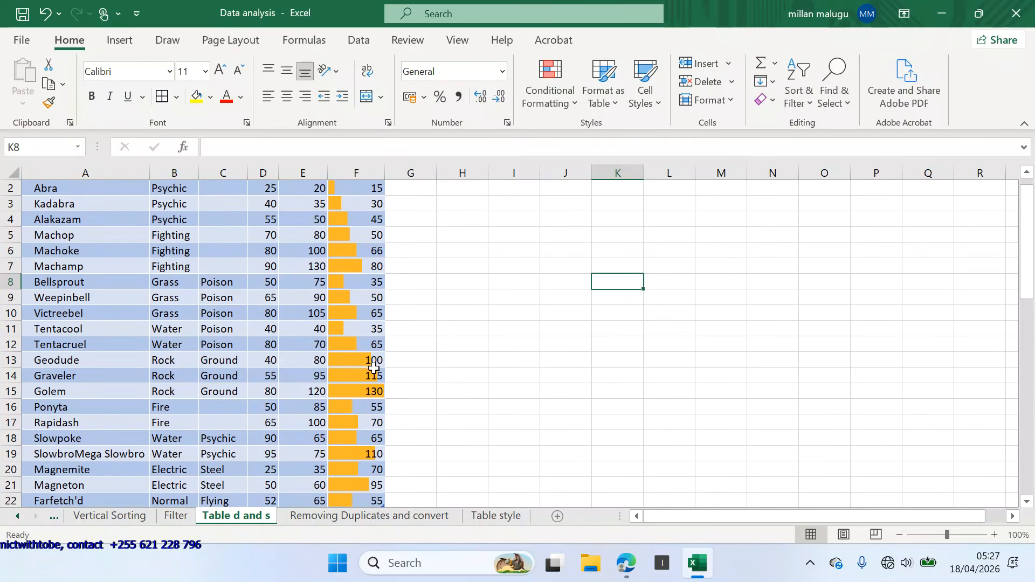
{"action": "scroll", "coordinate": [345, 250], "scroll_direction": "up", "scroll_amount": 1}
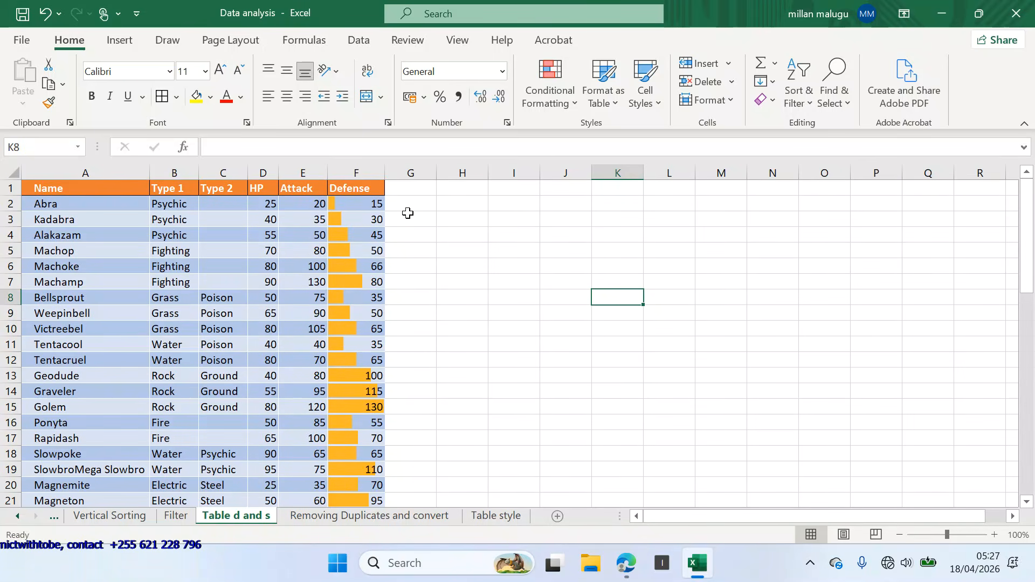
{"action": "left_click_drag", "start_coordinate": [369, 203], "coordinate": [349, 467]}
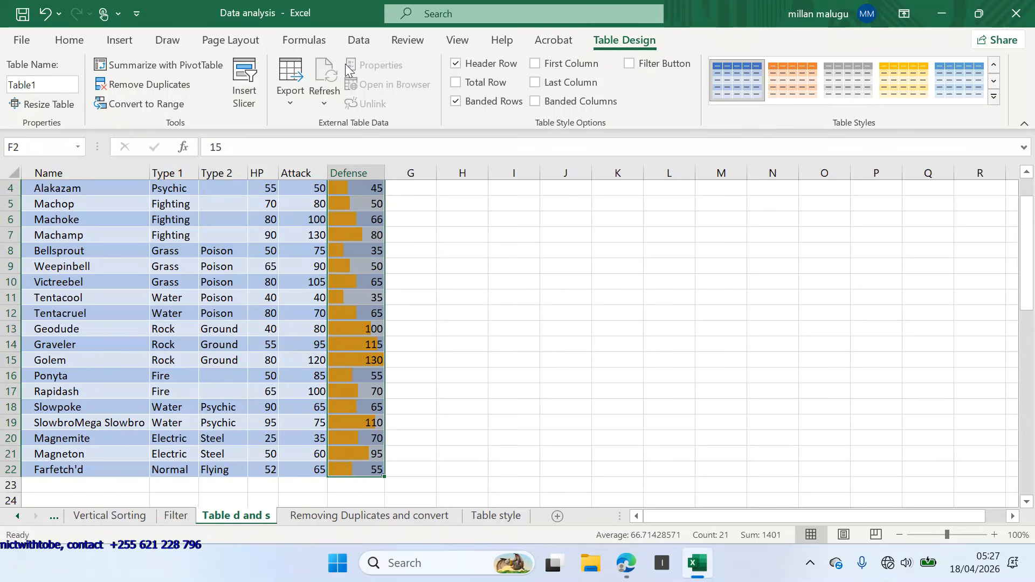
{"action": "left_click", "coordinate": [459, 279]}
{"action": "scroll", "coordinate": [443, 330], "scroll_direction": "up", "scroll_amount": 1}
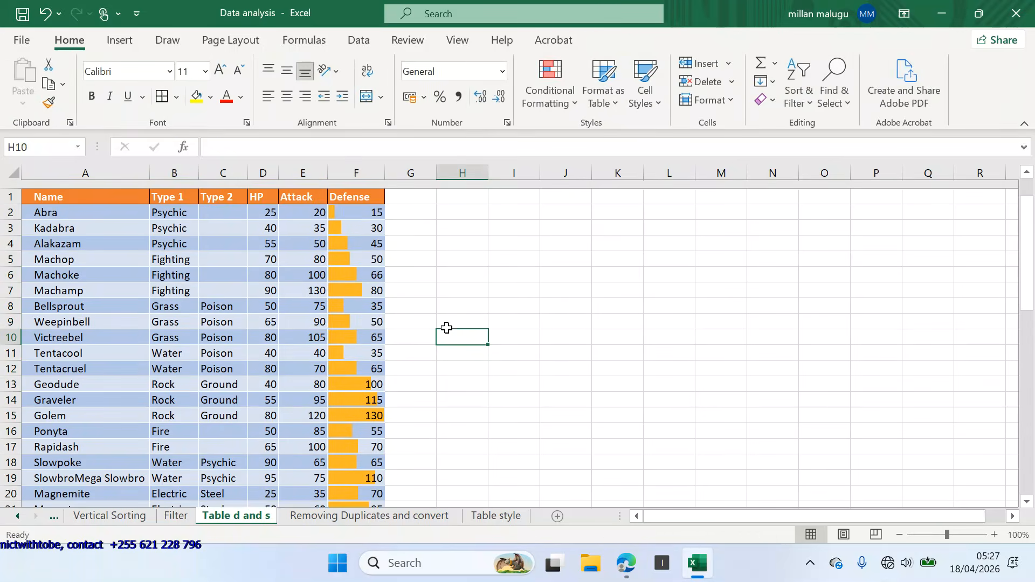
{"action": "left_click_drag", "start_coordinate": [358, 203], "coordinate": [352, 468]}
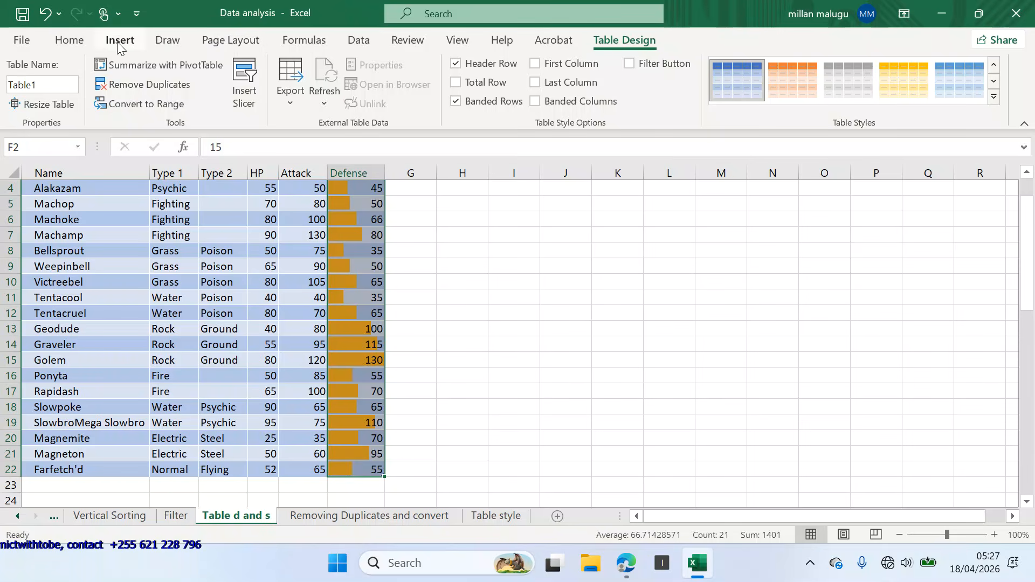
{"action": "left_click", "coordinate": [69, 39]}
{"action": "left_click", "coordinate": [770, 101]}
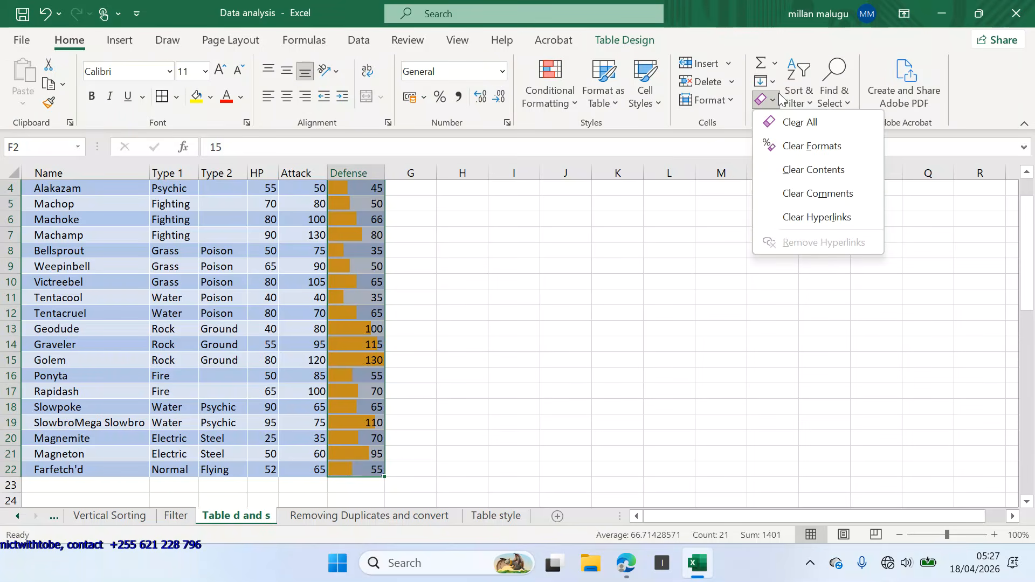
{"action": "left_click", "coordinate": [806, 145]}
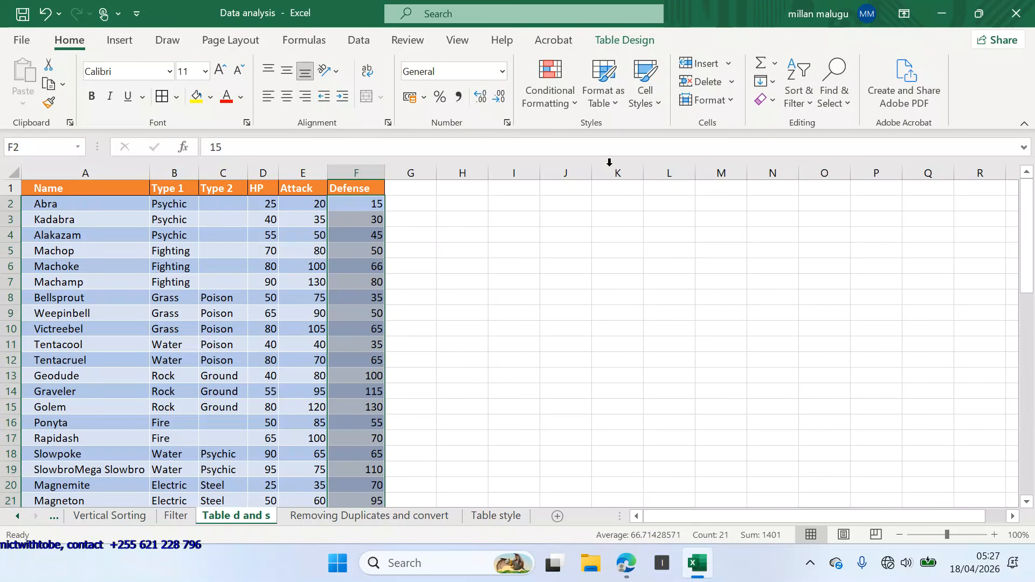
- Apply the Green - Yellow - Red Color Scale to the Defense values F2:F22
{"action": "left_click", "coordinate": [575, 109]}
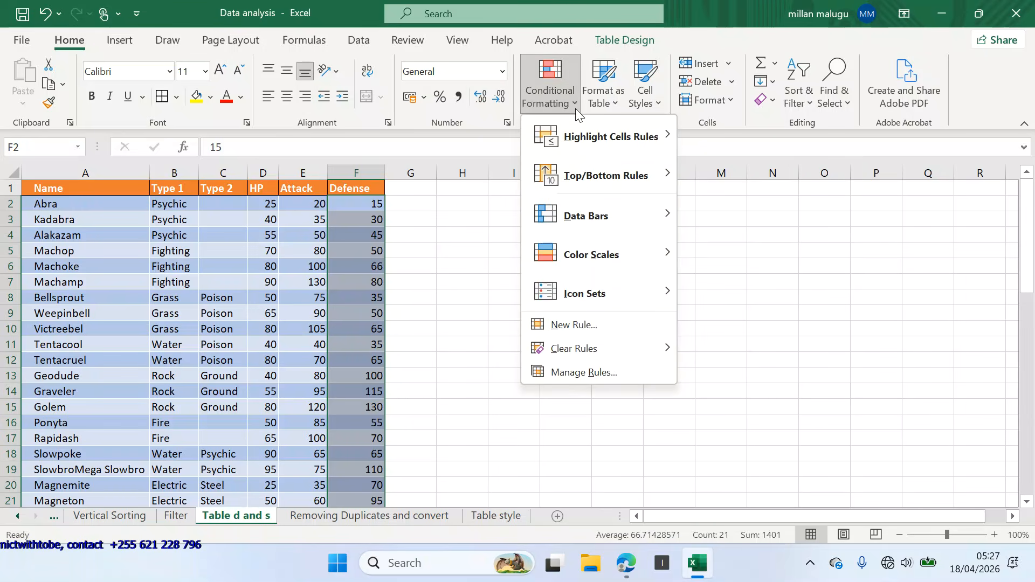
{"action": "mouse_move", "coordinate": [605, 258]}
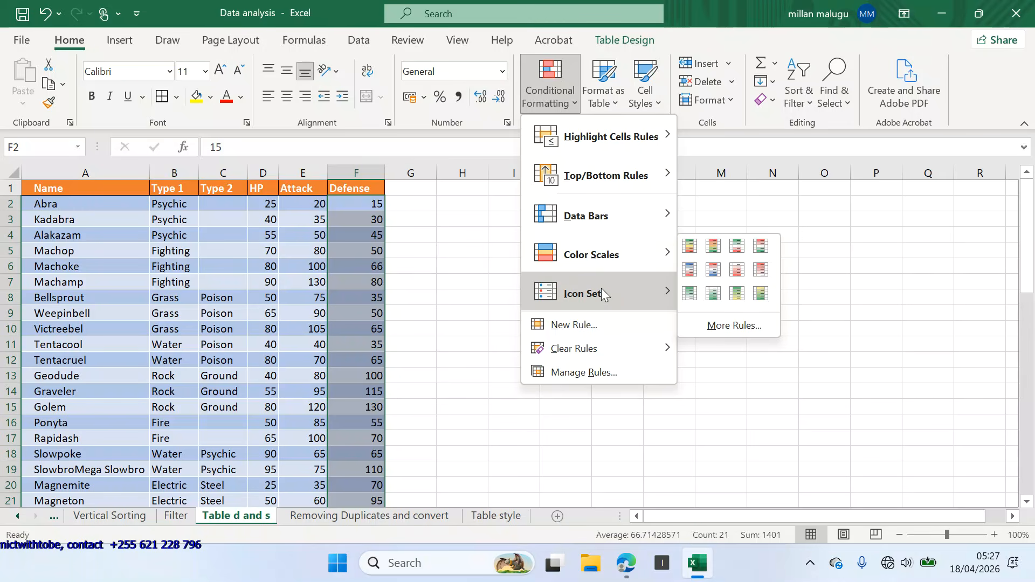
{"action": "mouse_move", "coordinate": [600, 288]}
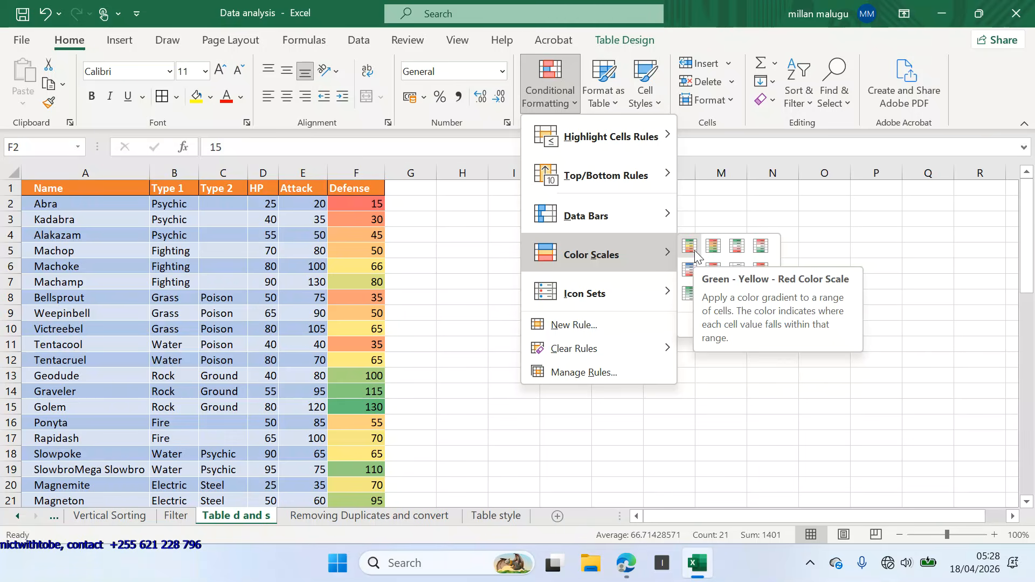
{"action": "left_click", "coordinate": [695, 253]}
{"action": "left_click", "coordinate": [615, 310]}
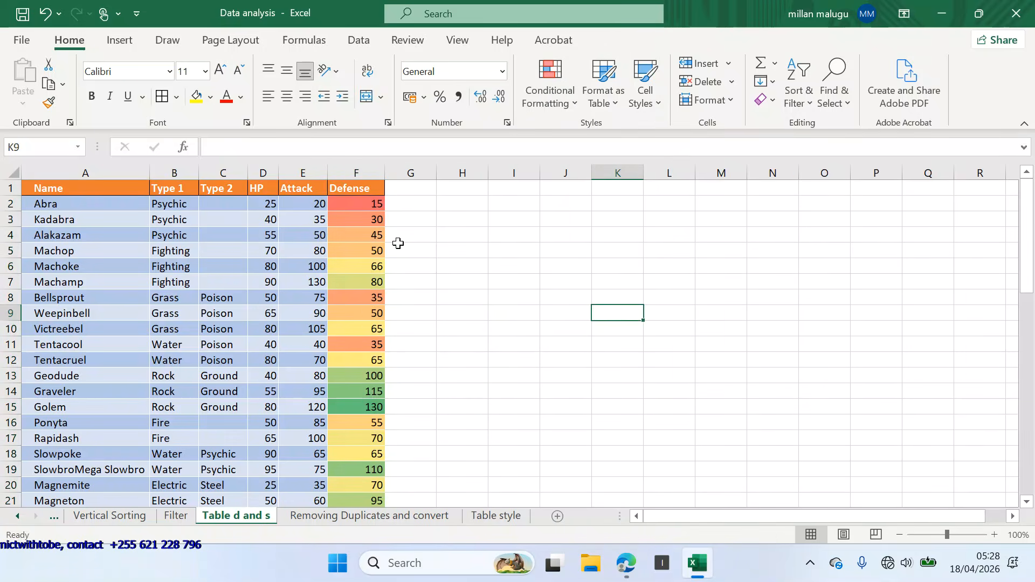
- Set the Defense values of Kadabra (F3) and Alakazam (F4) to 15, matching Abra's
{"action": "left_click", "coordinate": [372, 203]}
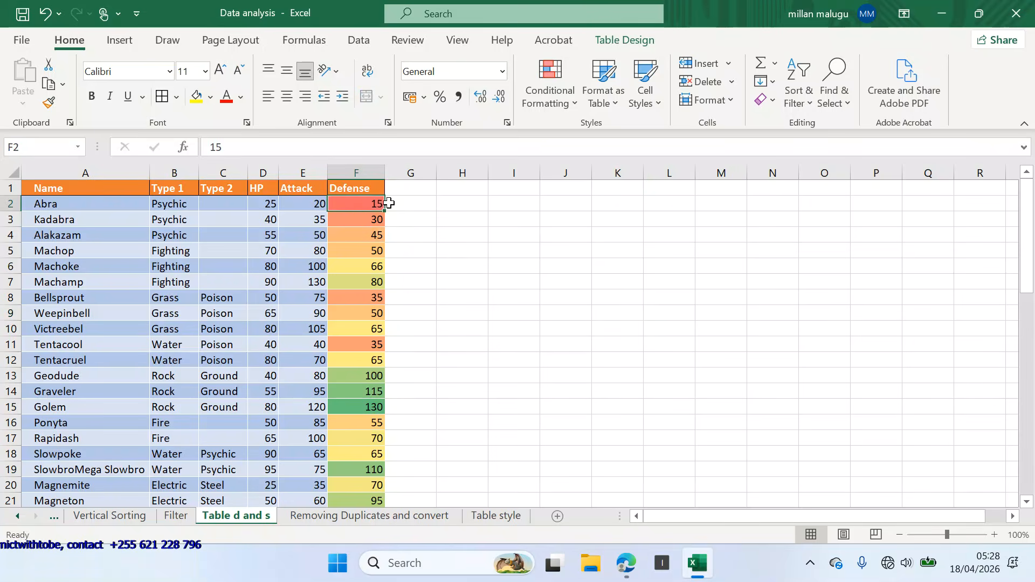
{"action": "left_click", "coordinate": [367, 220]}
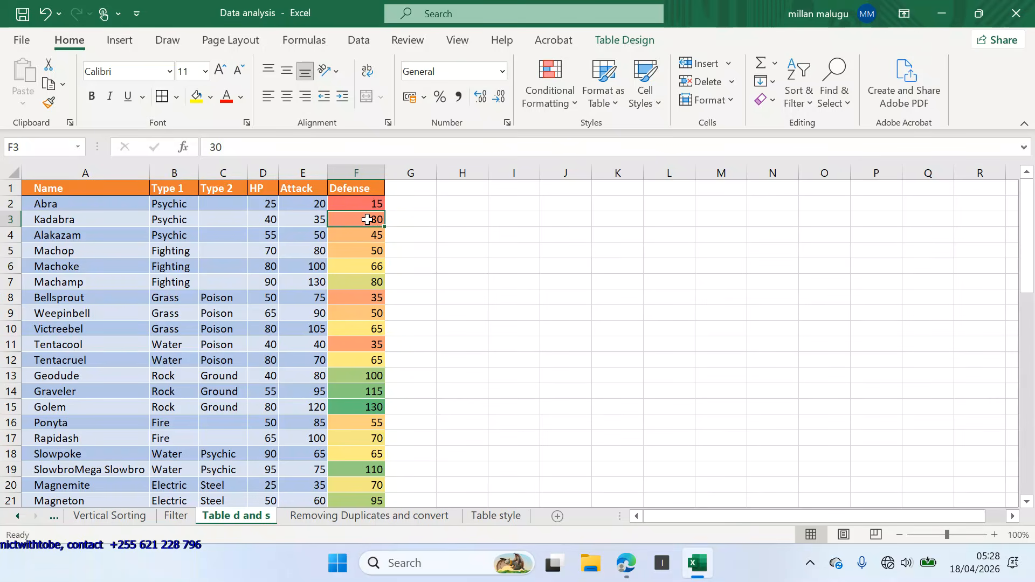
{"action": "type", "text": "15"}
{"action": "left_click", "coordinate": [464, 252]}
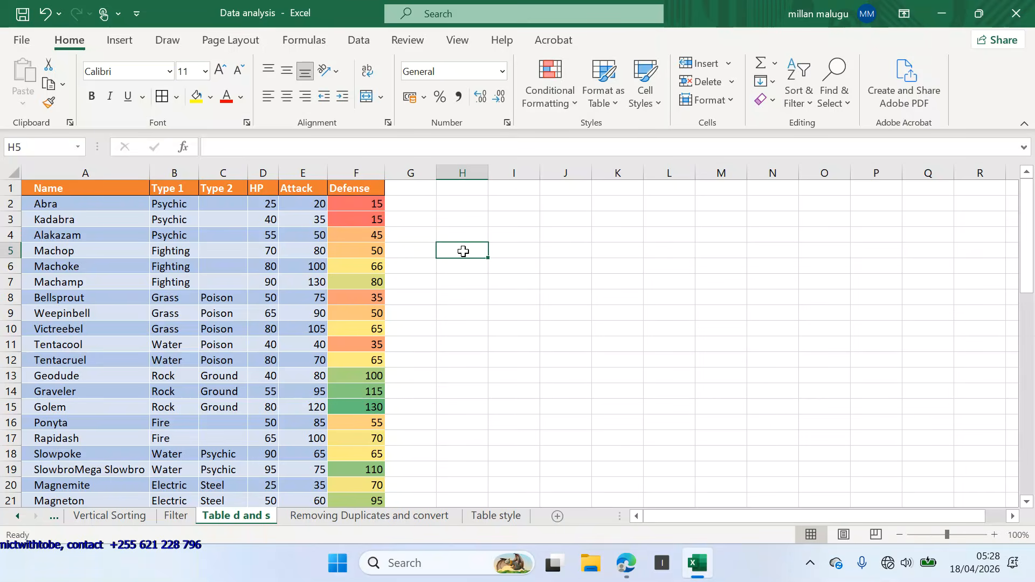
{"action": "left_click", "coordinate": [378, 235]}
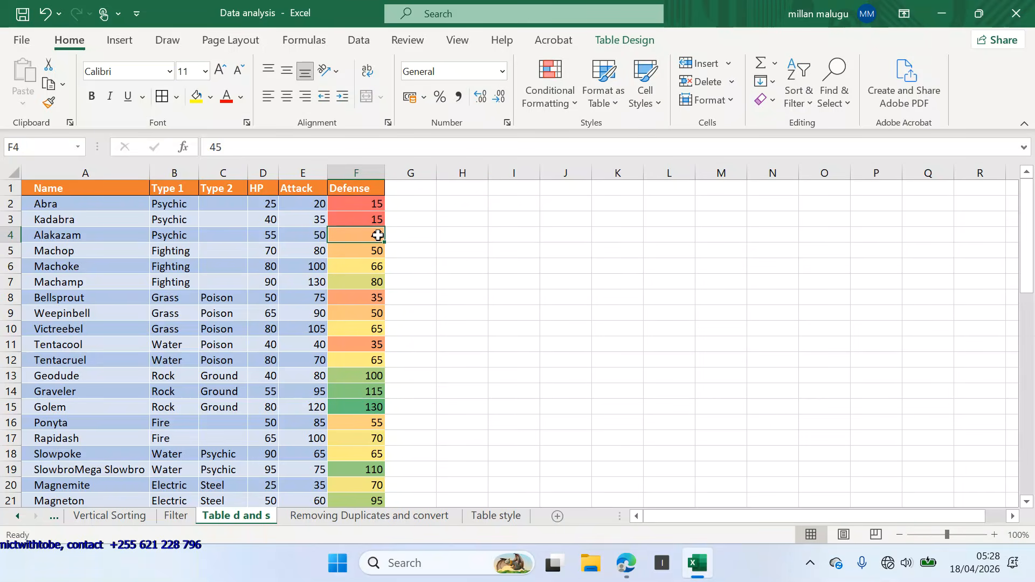
{"action": "type", "text": "15"}
{"action": "left_click", "coordinate": [432, 252]}
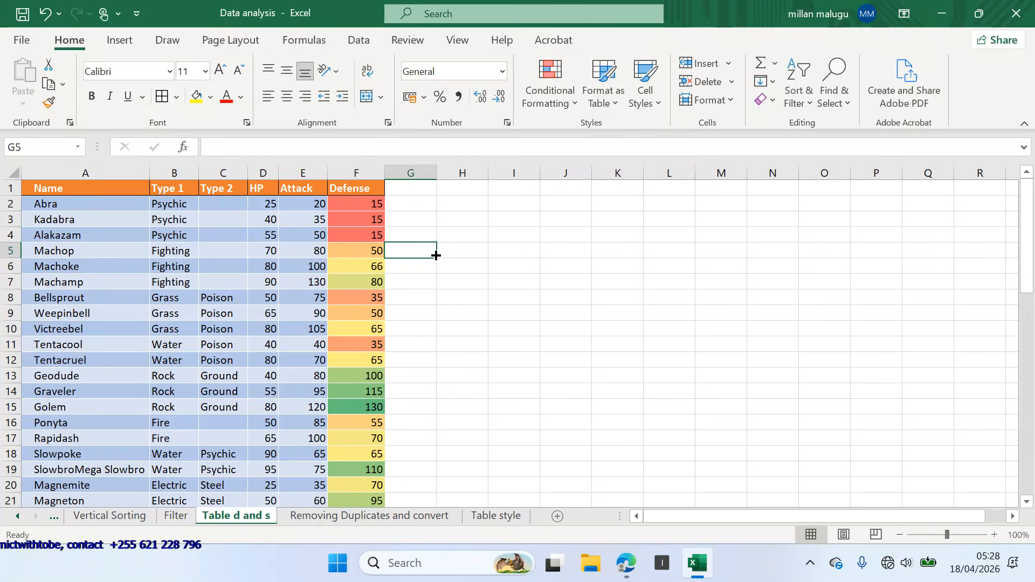
- Set Machop's Defense value in F5 to 66 and compare its colour with Machoke's cell
{"action": "left_click", "coordinate": [374, 251]}
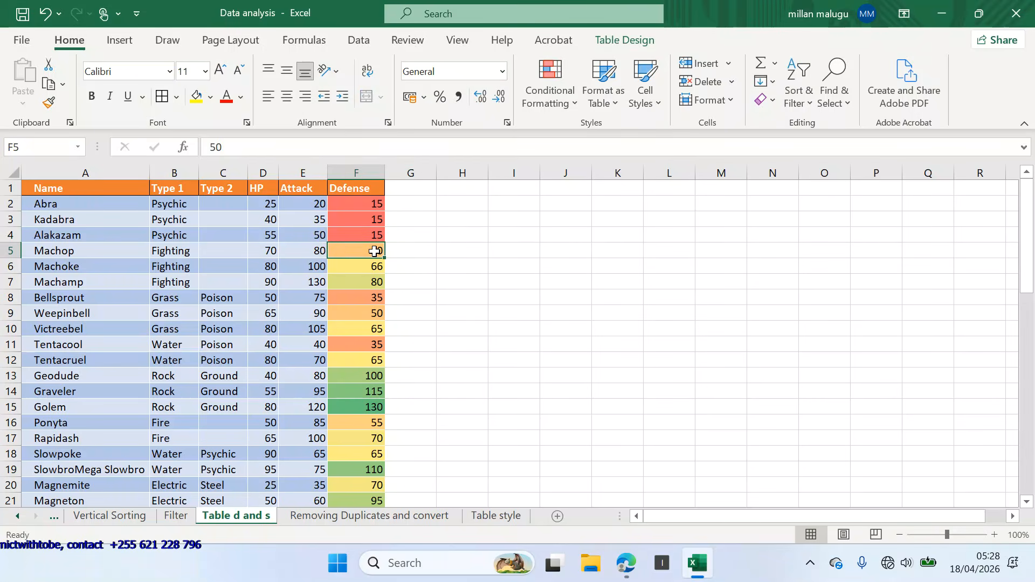
{"action": "type", "text": "66"}
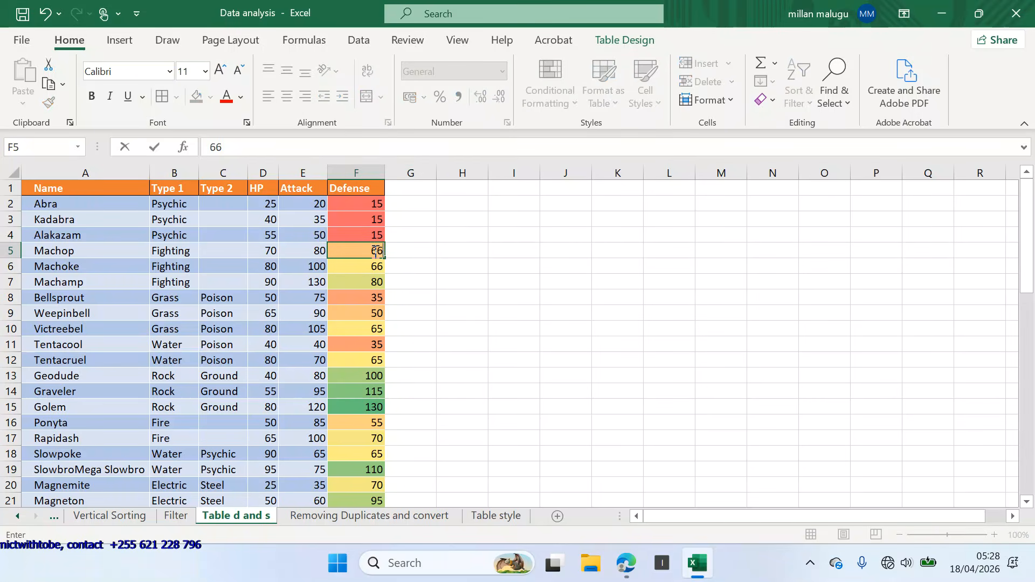
{"action": "left_click", "coordinate": [437, 259]}
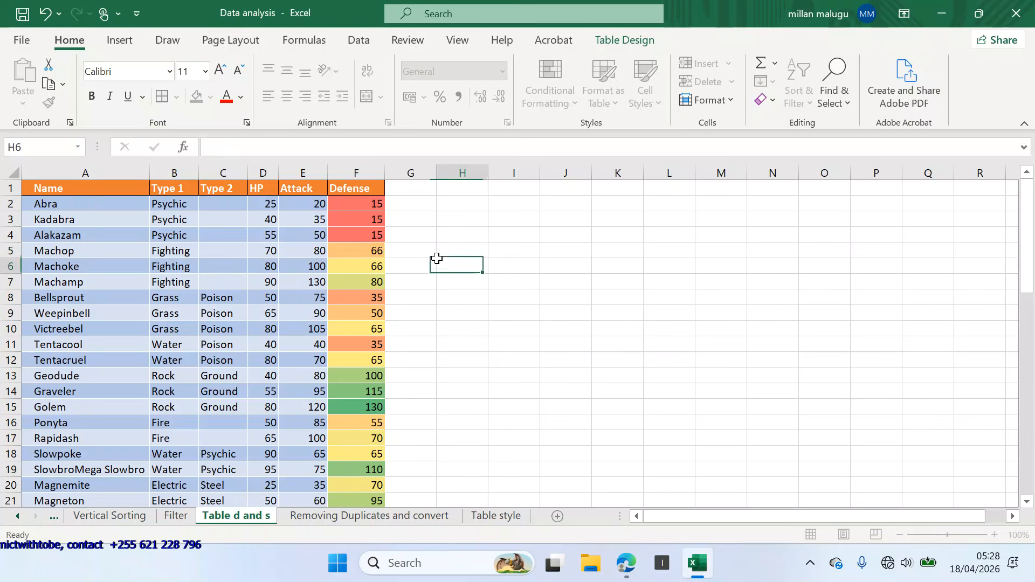
{"action": "left_click", "coordinate": [379, 266]}
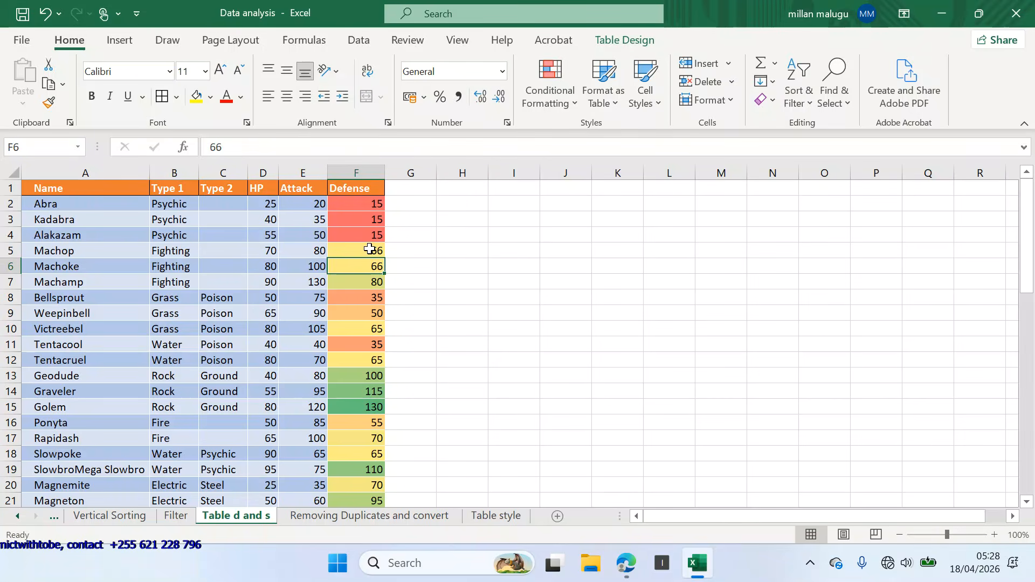
{"action": "mouse_move", "coordinate": [369, 250]}
{"action": "left_mouse_down"}
{"action": "mouse_move", "coordinate": [402, 292]}
{"action": "mouse_move", "coordinate": [364, 262]}
{"action": "left_mouse_up"}
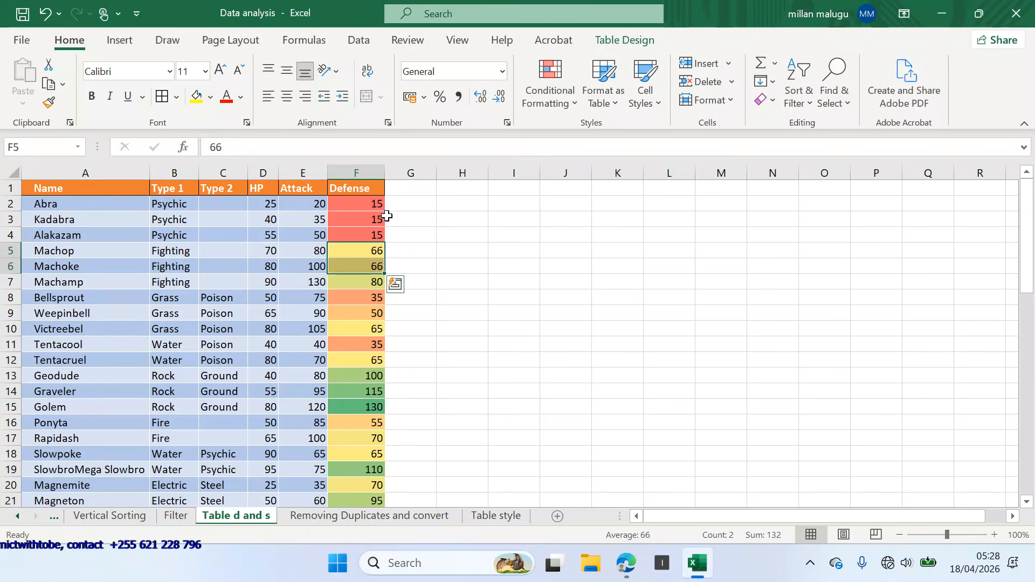
- Remove the colour scale by clearing the formats of Defense cells F2:F22
{"action": "left_click_drag", "start_coordinate": [368, 205], "coordinate": [351, 469]}
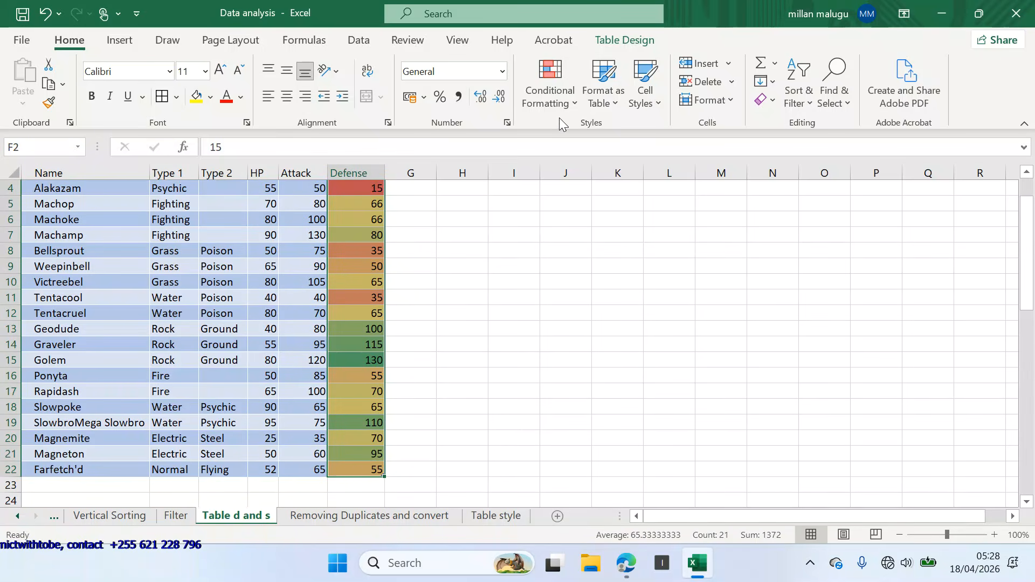
{"action": "left_click", "coordinate": [577, 103]}
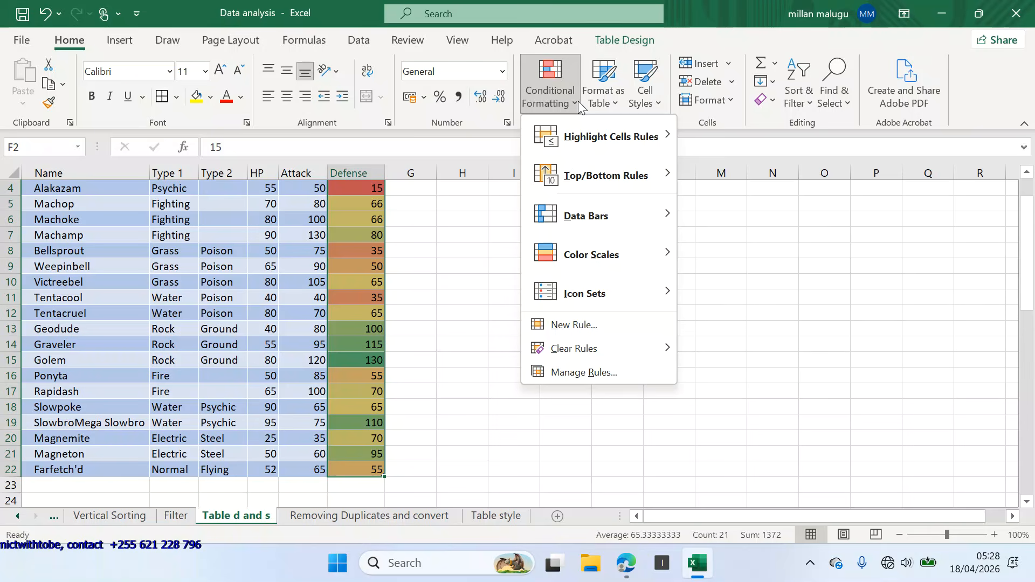
{"action": "left_click", "coordinate": [771, 98]}
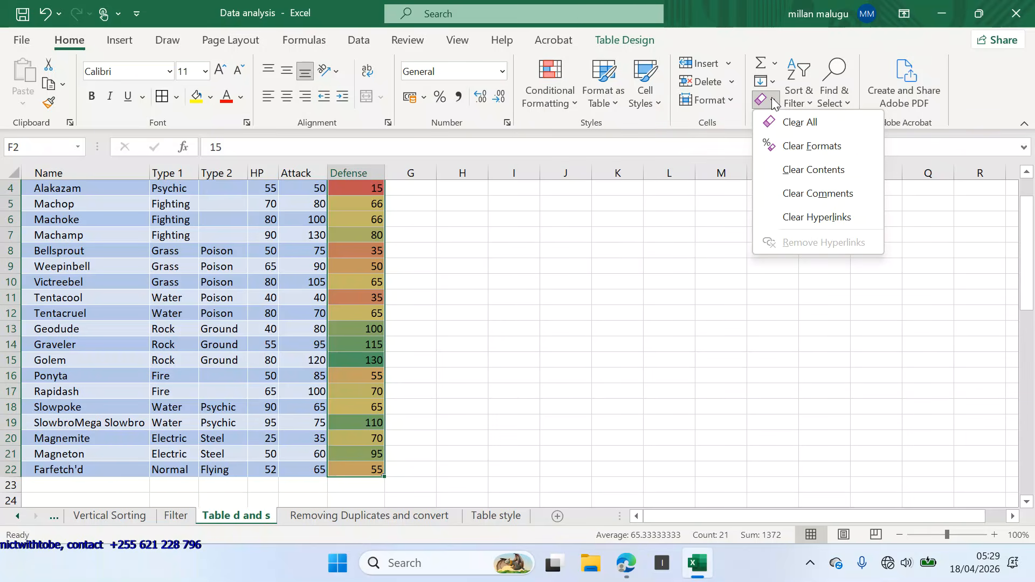
{"action": "left_click", "coordinate": [795, 141]}
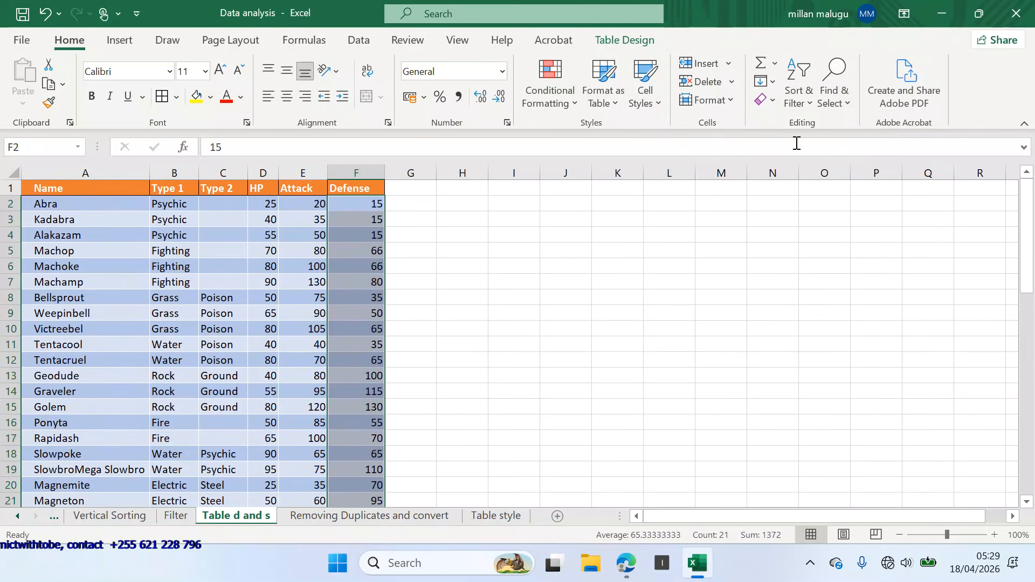
- Apply the directional icon set of three coloured arrows to Defense cells F2:F22 and review the whole column
{"action": "left_click", "coordinate": [574, 99]}
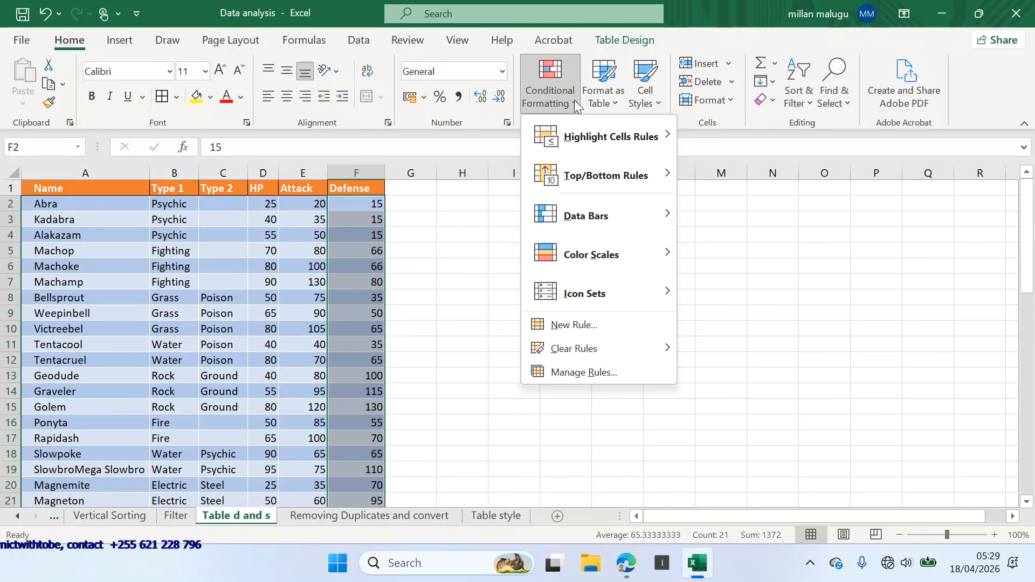
{"action": "mouse_move", "coordinate": [621, 286]}
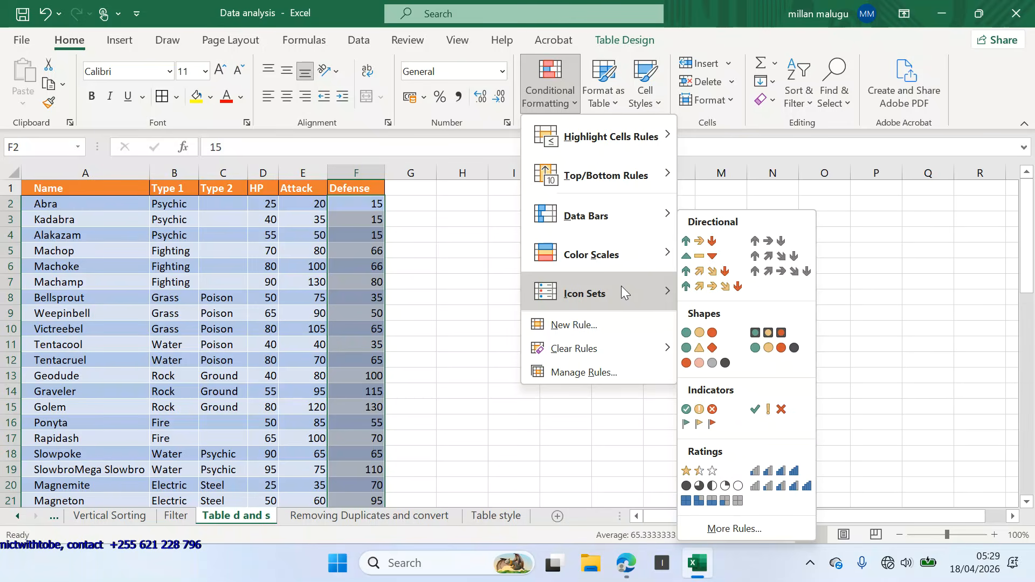
{"action": "left_click", "coordinate": [712, 243]}
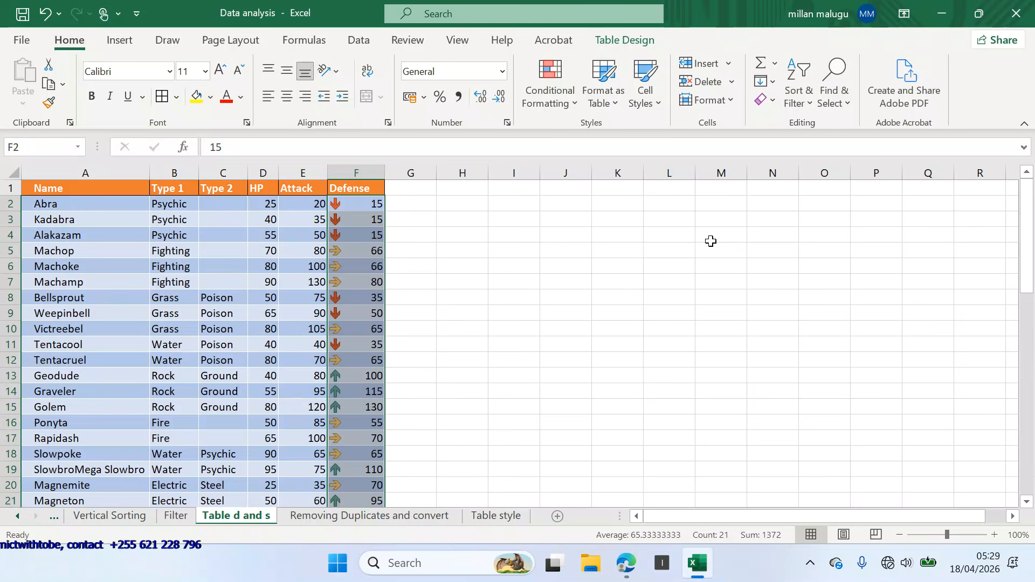
{"action": "scroll", "coordinate": [481, 319], "scroll_direction": "down", "scroll_amount": 5}
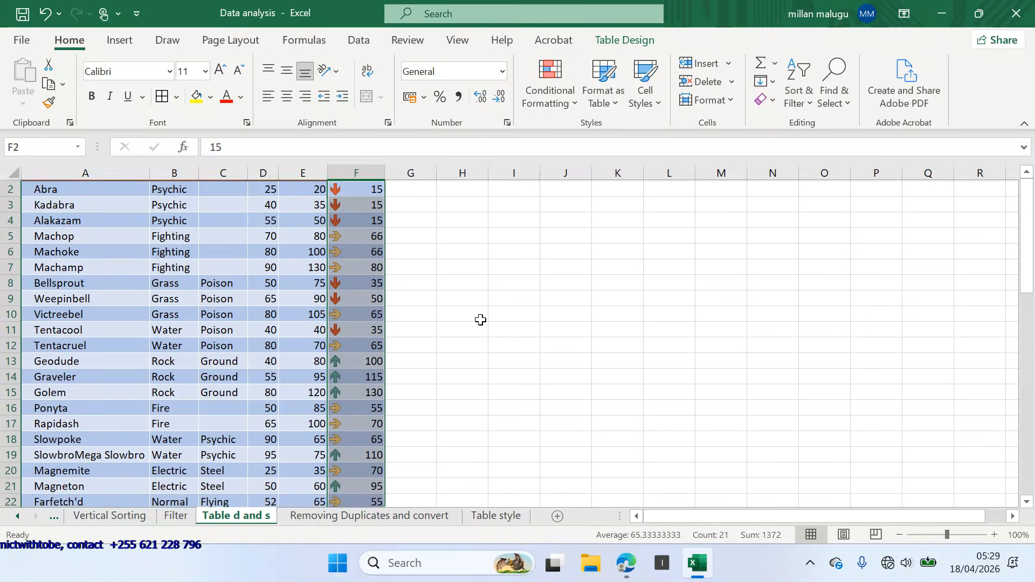
{"action": "scroll", "coordinate": [480, 320], "scroll_direction": "down", "scroll_amount": 2}
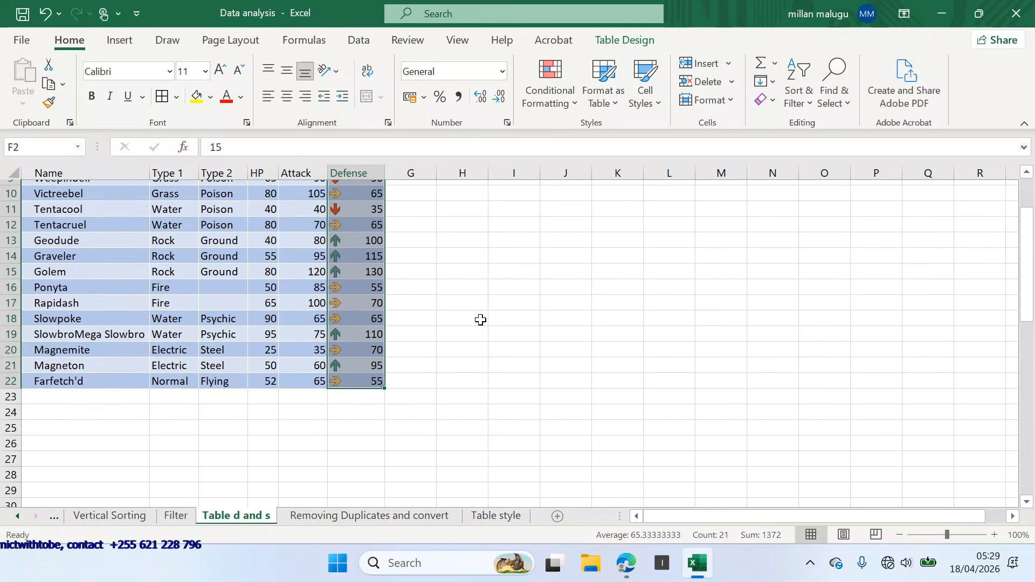
{"action": "scroll", "coordinate": [480, 320], "scroll_direction": "up", "scroll_amount": 3}
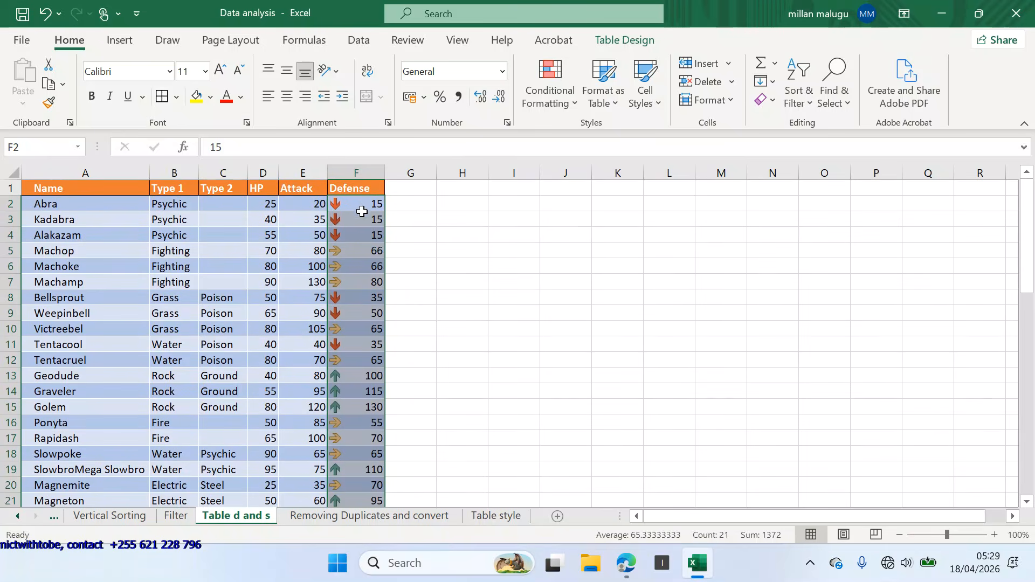
- Clear the arrow icons from Defense cells F2:F22 and apply the four-icon signal-bar Ratings set instead
{"action": "left_click", "coordinate": [774, 98]}
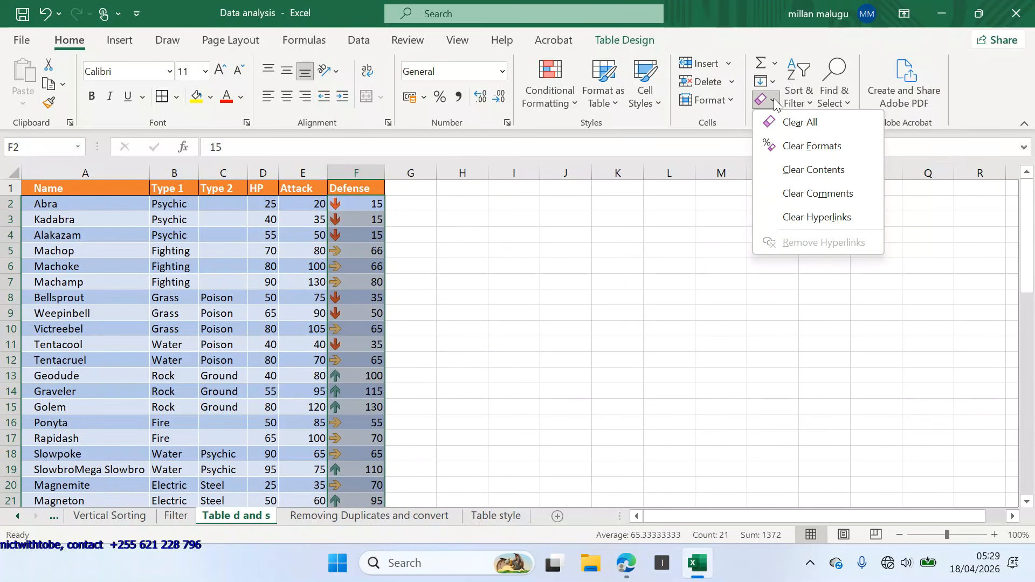
{"action": "left_click", "coordinate": [800, 146]}
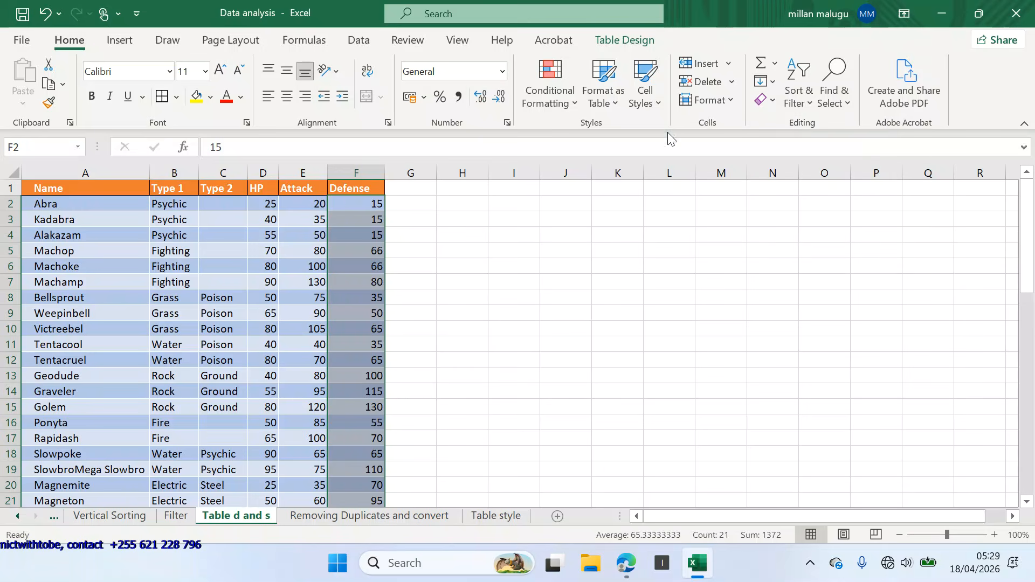
{"action": "left_click", "coordinate": [571, 97]}
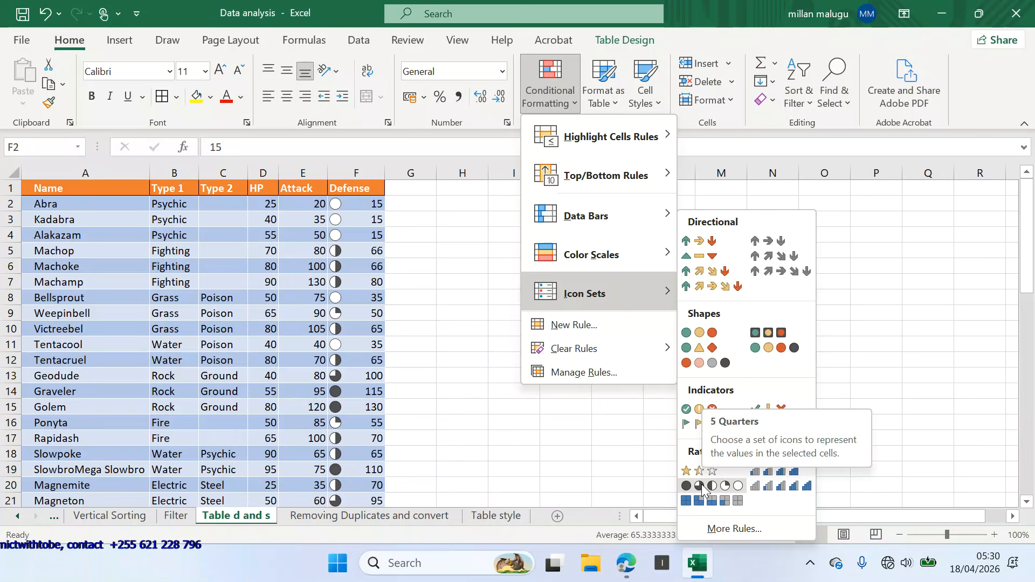
{"action": "left_click", "coordinate": [764, 473]}
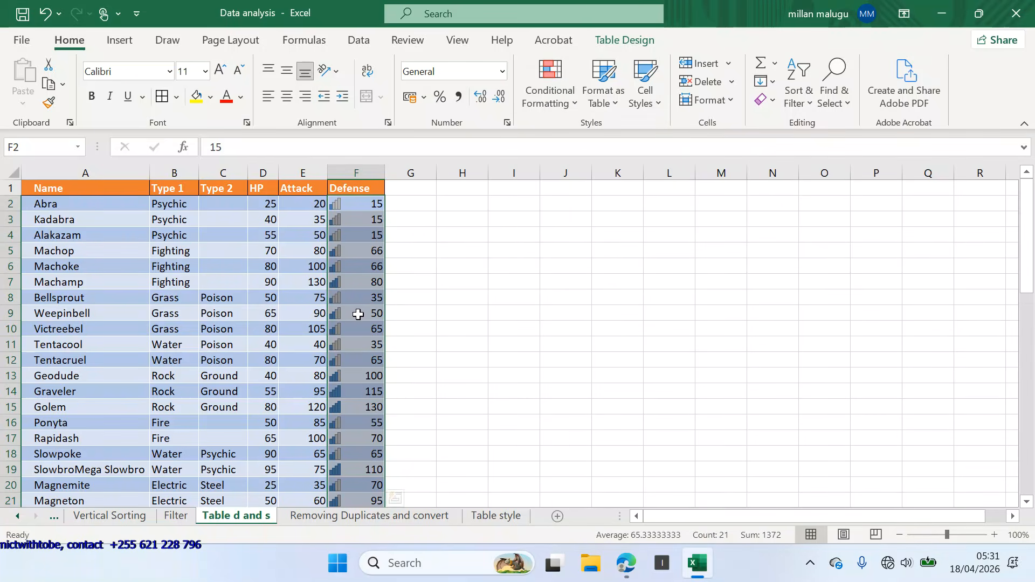
- Examine the signal-bar icons along the Defense column, comparing the cells of Golem, Graveler, Abra and Magnemite
{"action": "scroll", "coordinate": [358, 314], "scroll_direction": "down", "scroll_amount": 1}
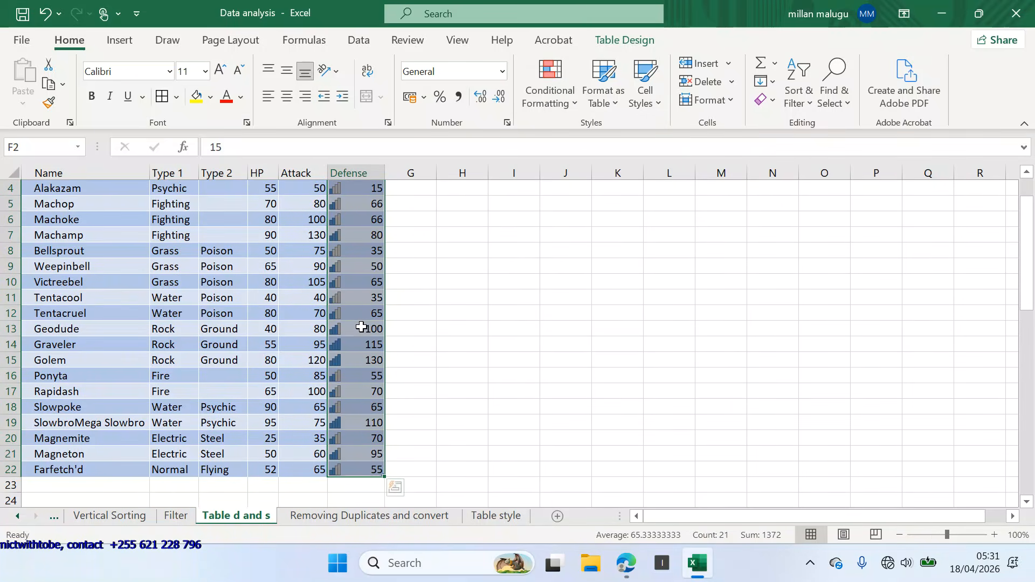
{"action": "left_click", "coordinate": [360, 360]}
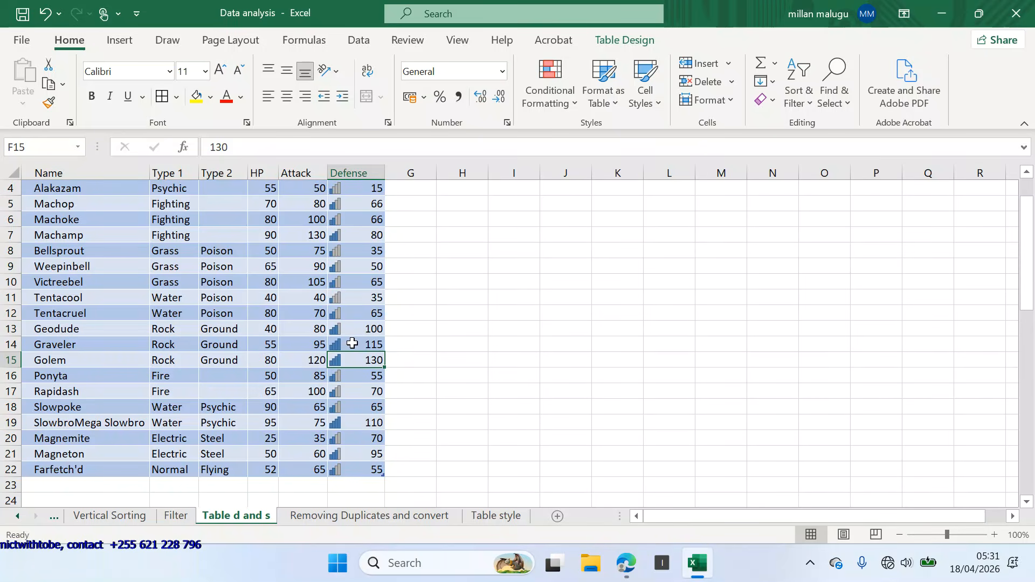
{"action": "left_click", "coordinate": [353, 344]}
{"action": "left_click", "coordinate": [355, 360]}
{"action": "left_click", "coordinate": [353, 345]}
{"action": "scroll", "coordinate": [353, 345], "scroll_direction": "up", "scroll_amount": 1}
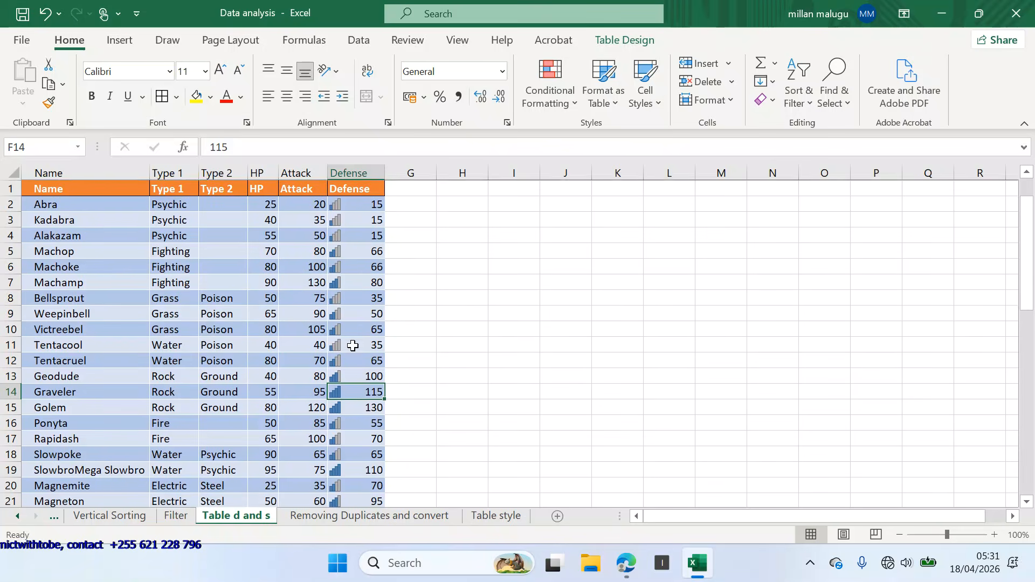
{"action": "left_click", "coordinate": [364, 208]}
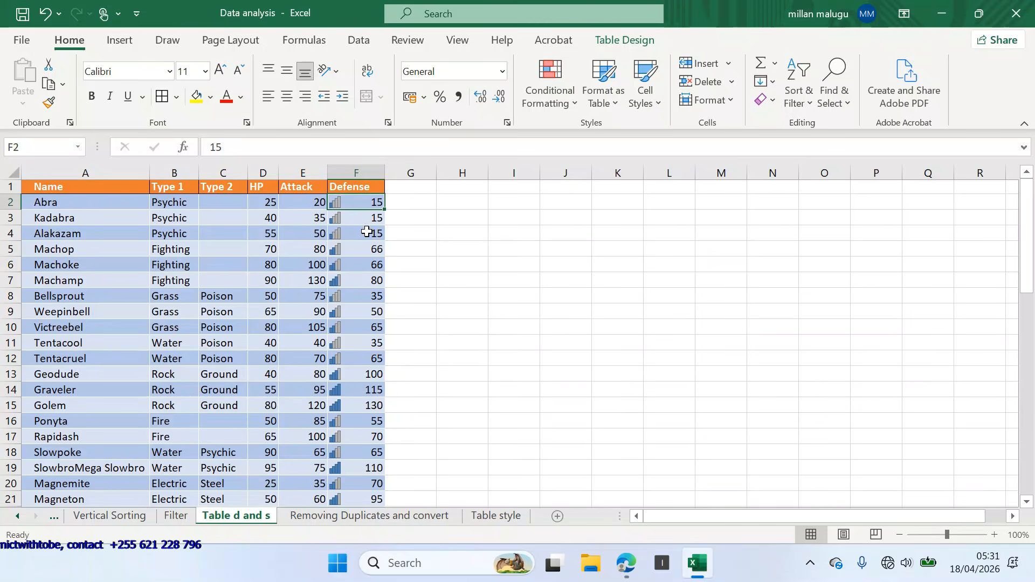
{"action": "scroll", "coordinate": [366, 231], "scroll_direction": "down", "scroll_amount": 2}
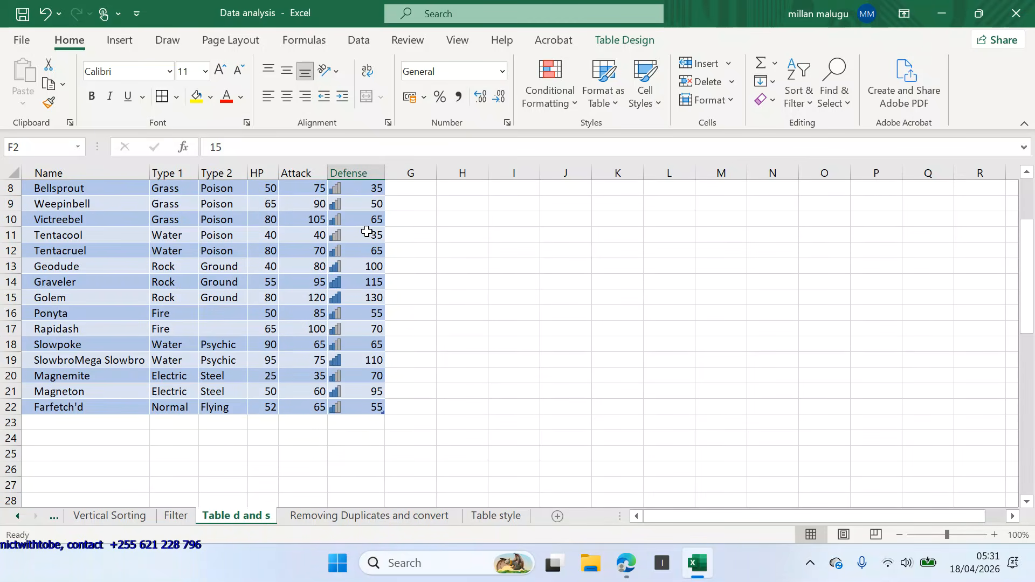
{"action": "left_click", "coordinate": [369, 376]}
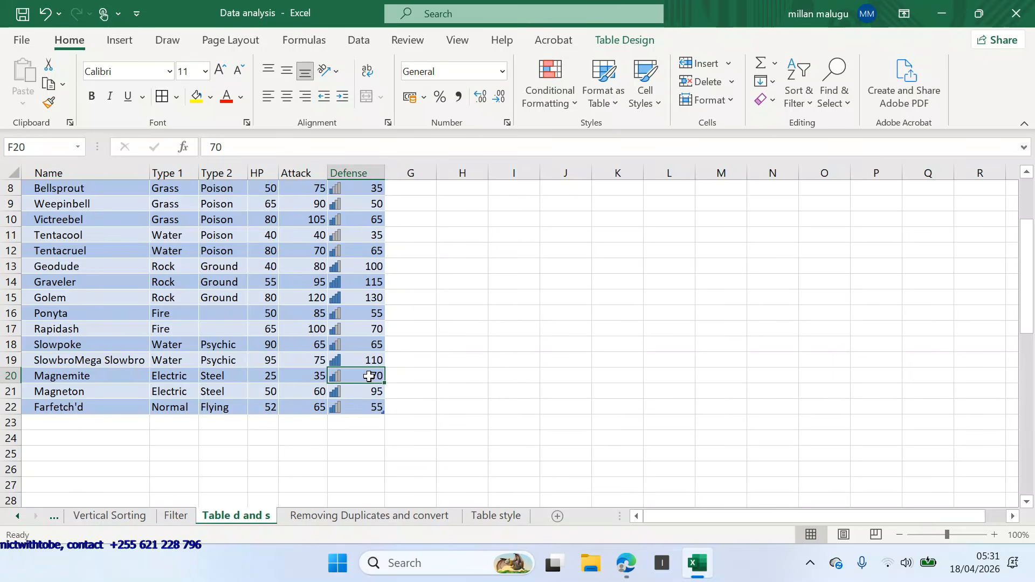
{"action": "scroll", "coordinate": [369, 377], "scroll_direction": "up", "scroll_amount": 3}
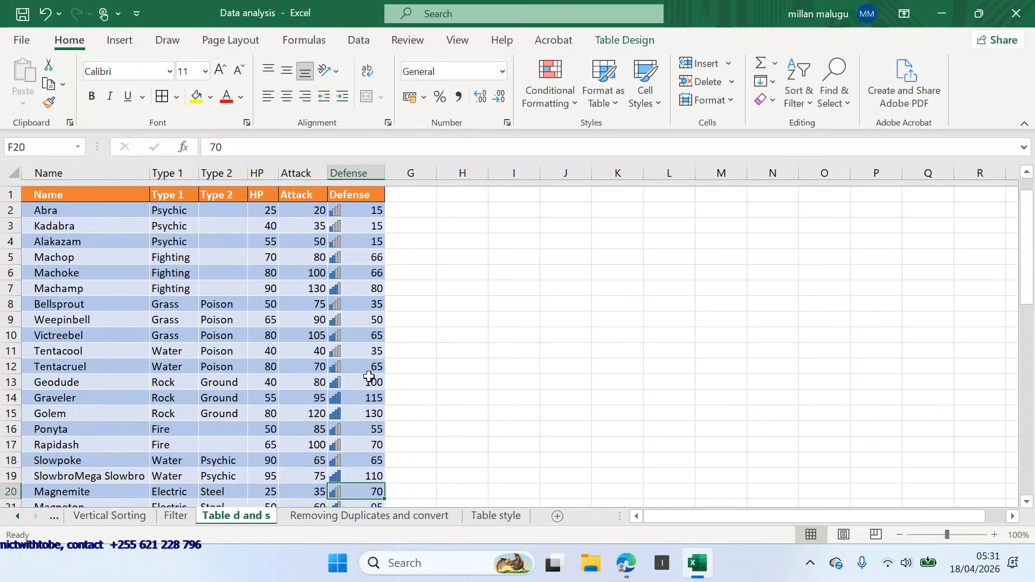
- Remove the signal-bar icons by clearing the formats of Defense cells F2:F22
{"action": "left_click", "coordinate": [364, 202]}
{"action": "left_click_drag", "start_coordinate": [364, 203], "coordinate": [360, 472]}
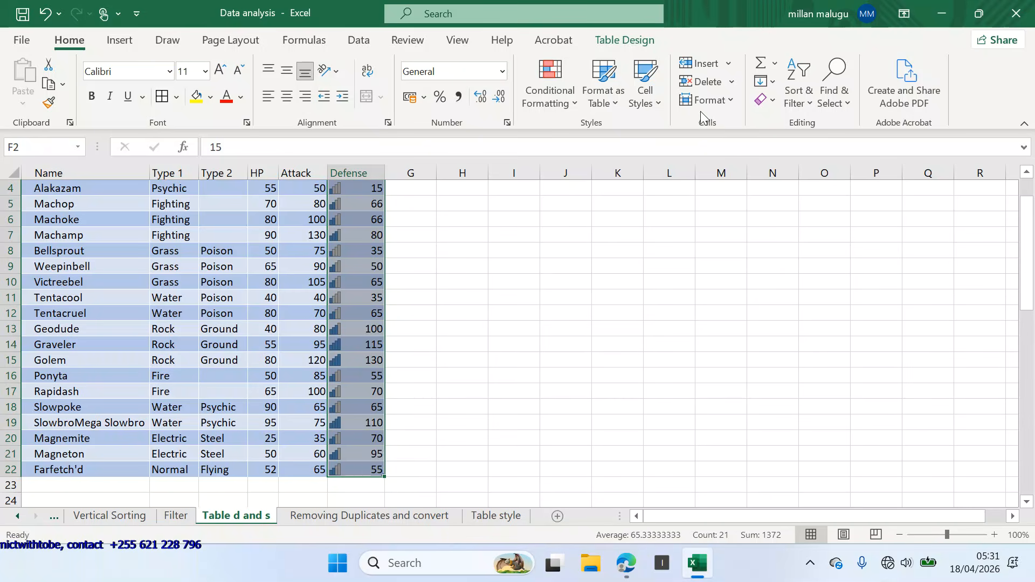
{"action": "left_click", "coordinate": [770, 100]}
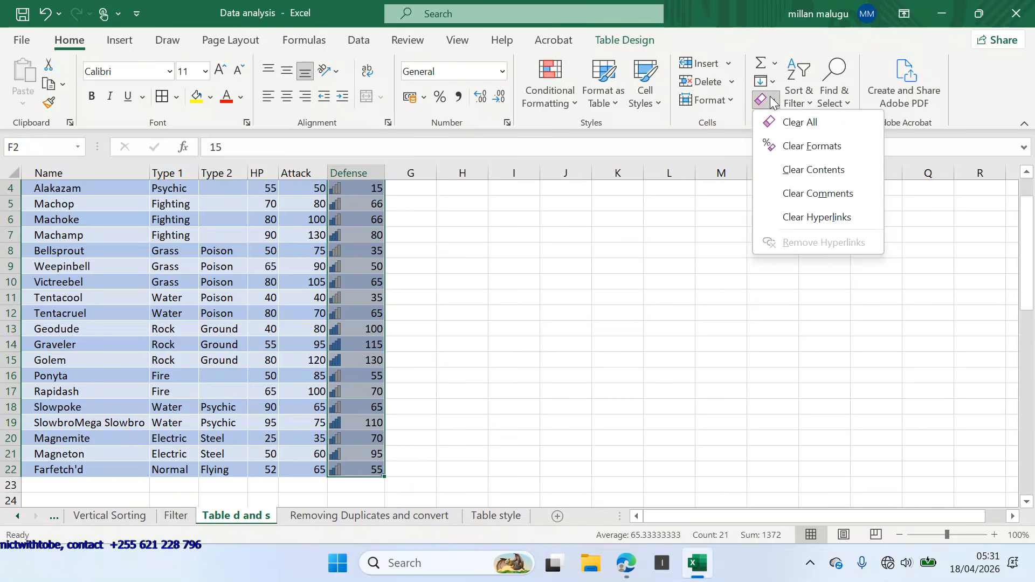
{"action": "left_click", "coordinate": [804, 150]}
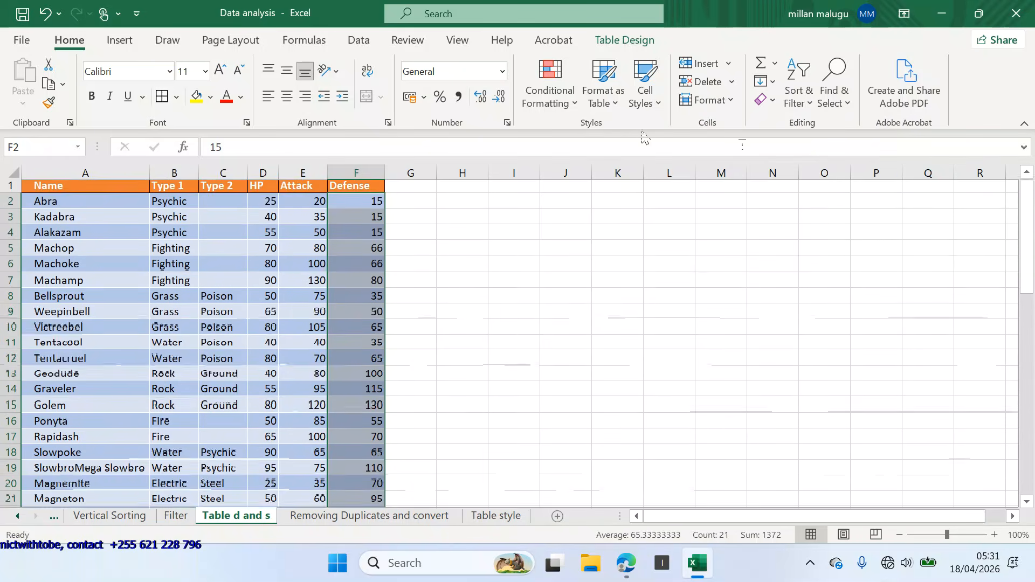
{"action": "left_click", "coordinate": [575, 106]}
{"action": "mouse_move", "coordinate": [658, 277]}
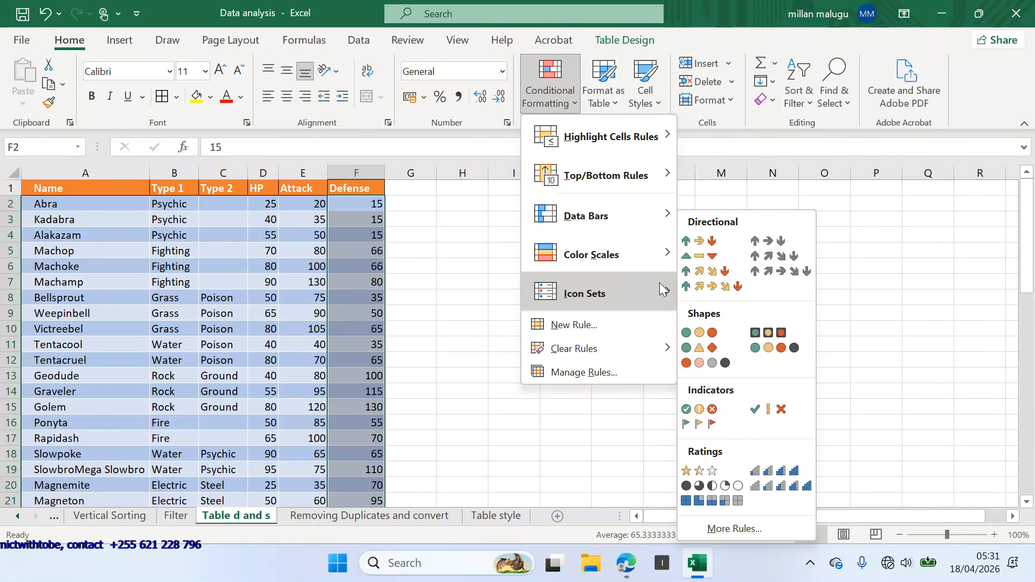
{"action": "left_click", "coordinate": [924, 377]}
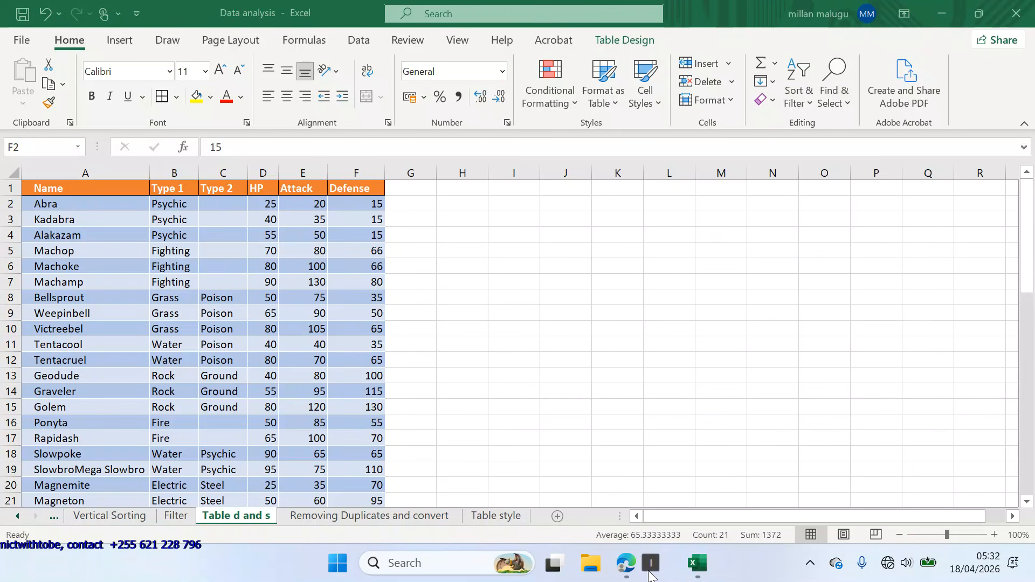
- Switch to Data analysis2.pdf in the Edge browser and read the Manage Rules section through to the document's end
{"action": "left_click", "coordinate": [626, 564]}
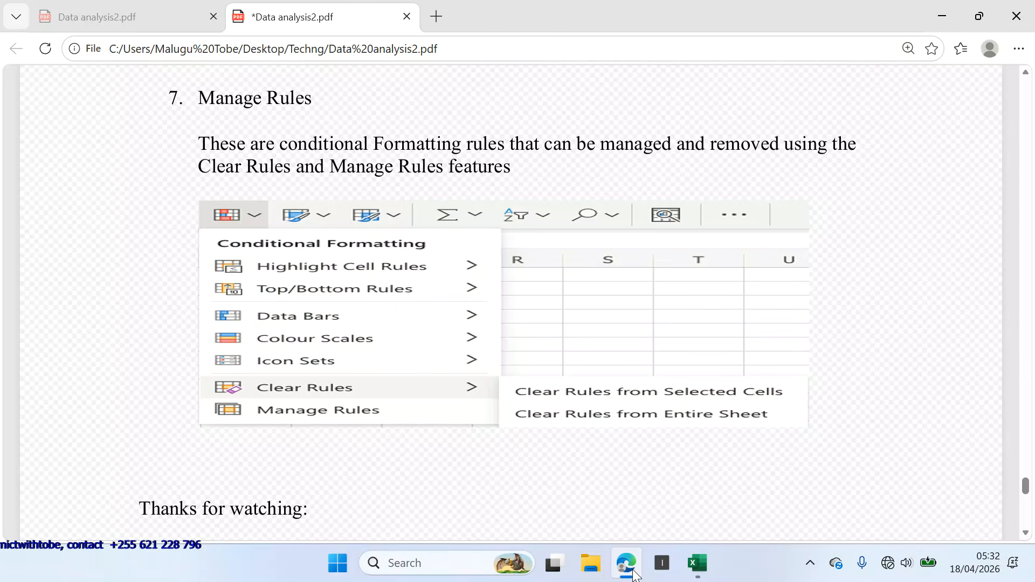
{"action": "scroll", "coordinate": [641, 500], "scroll_direction": "down", "scroll_amount": 2}
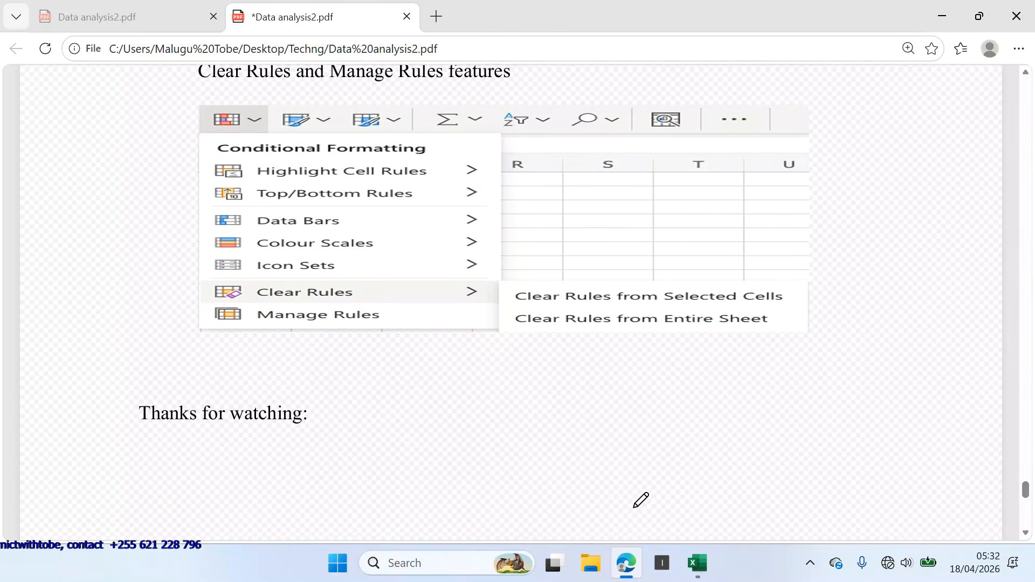